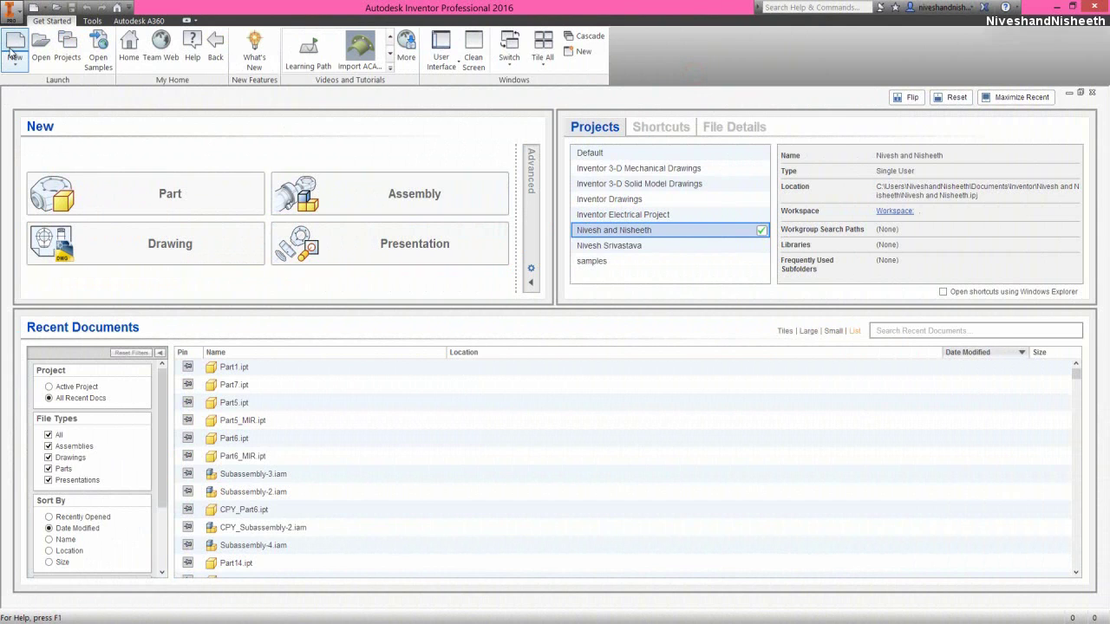
Create a new part file from the English Standard (in).ipt template
left_click(14, 46)
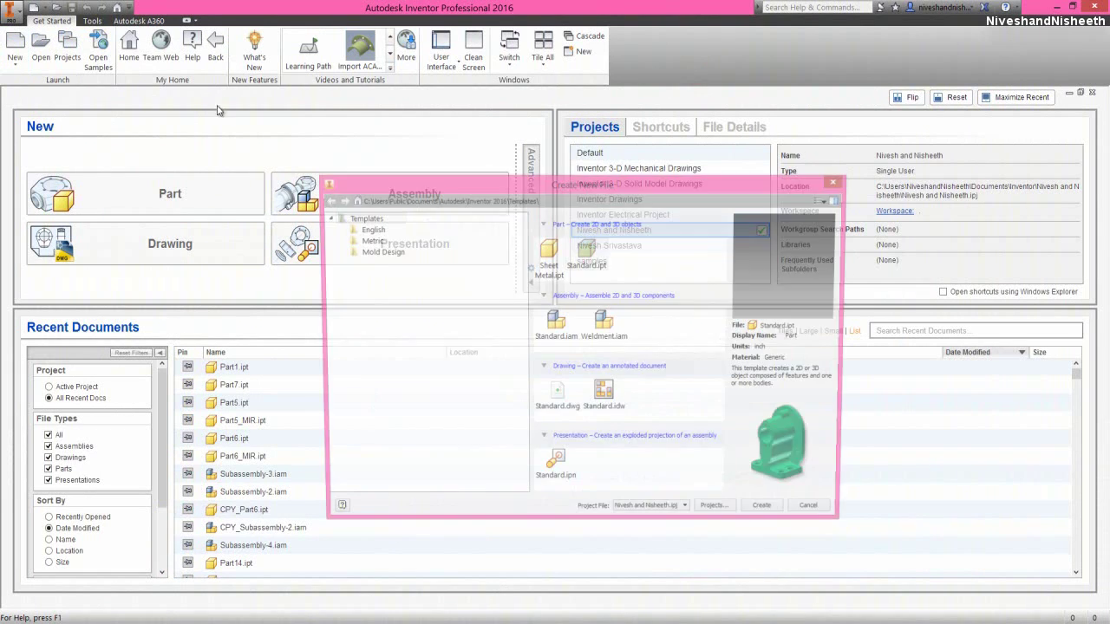
left_click(364, 233)
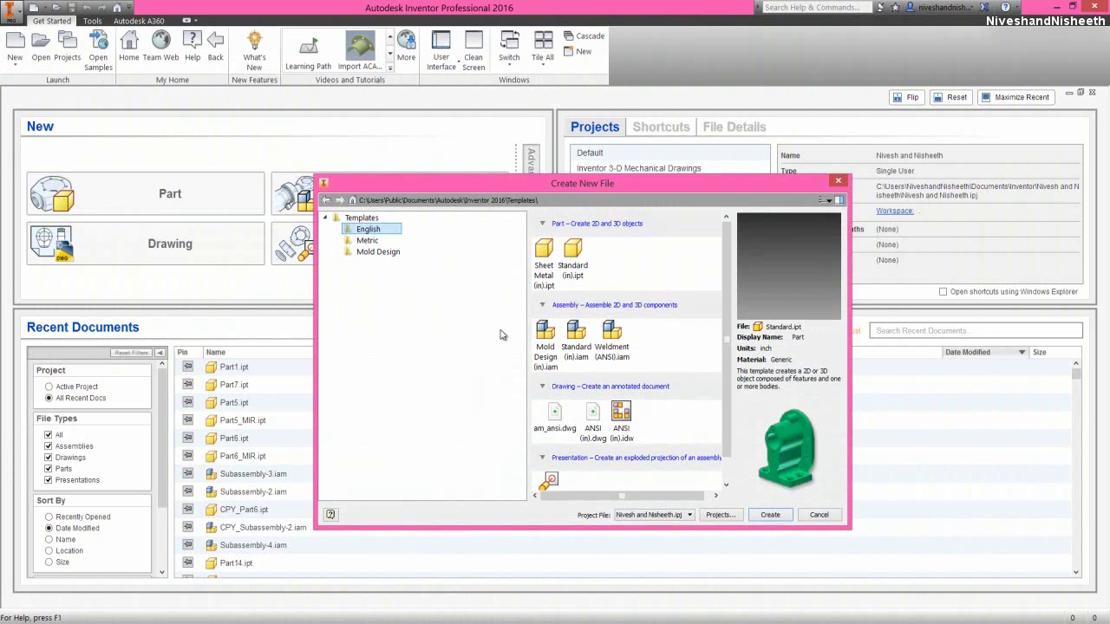
left_click(568, 266)
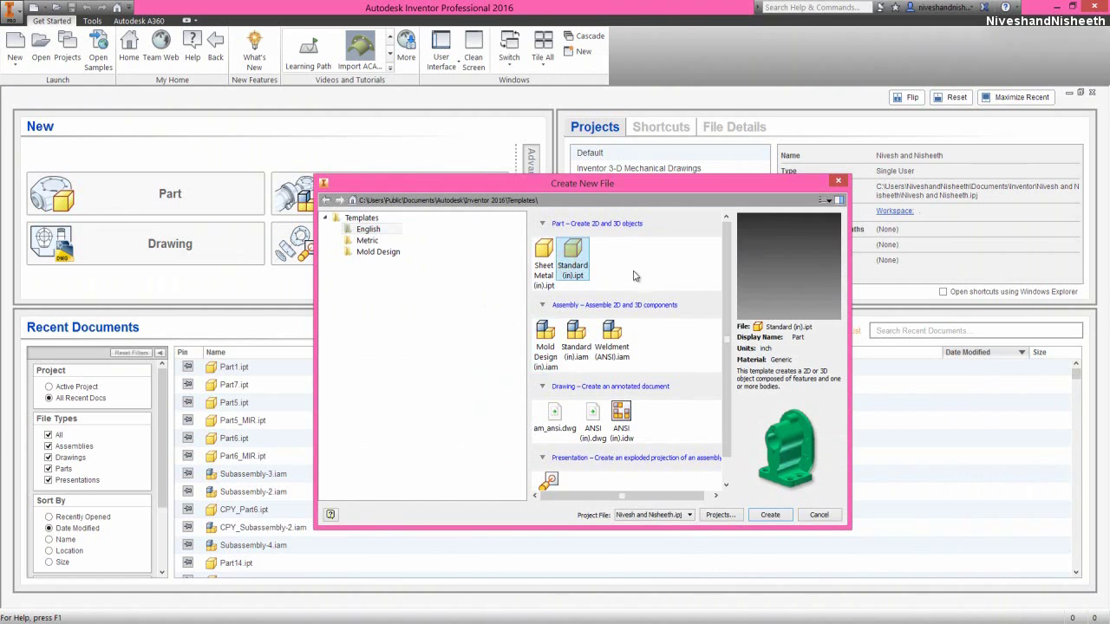
left_click(770, 516)
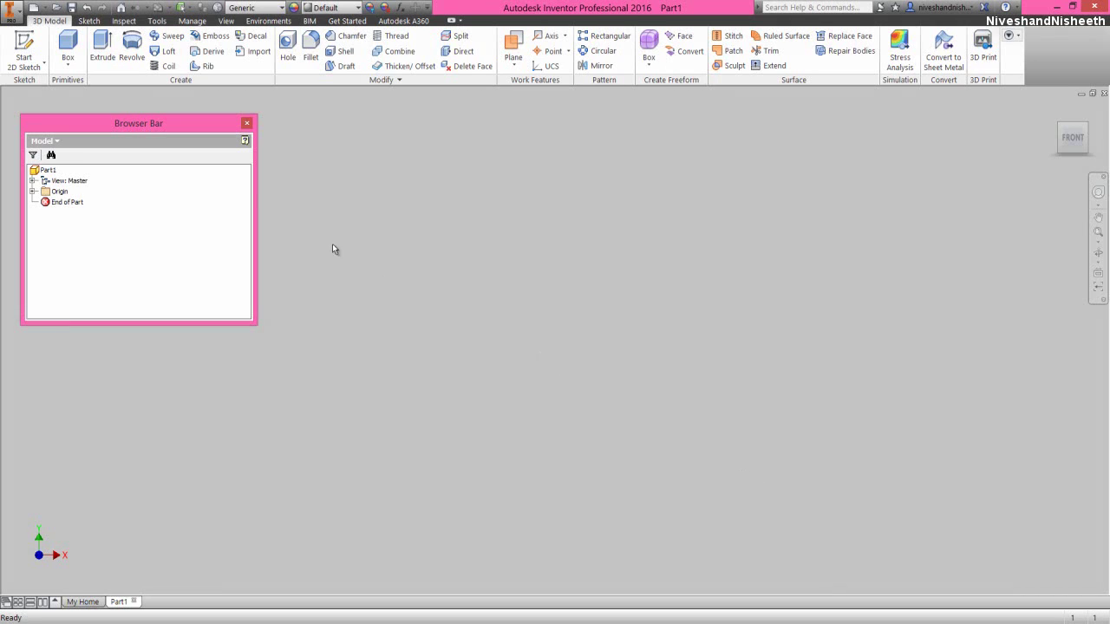
Start a 2D sketch on the XY plane and orient the view to the front
left_click(24, 51)
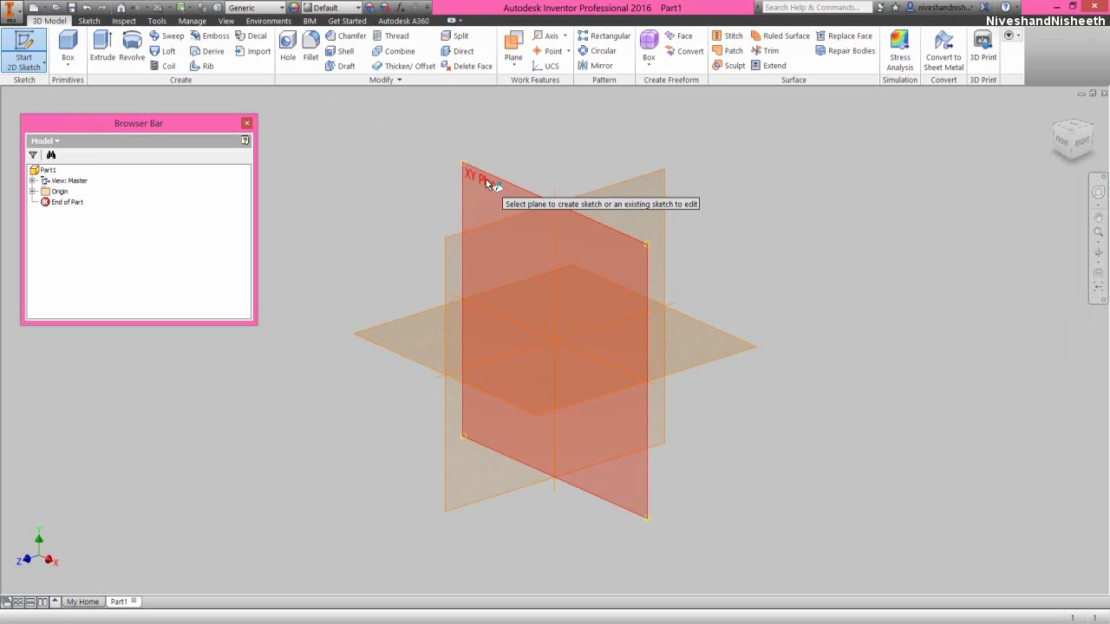
left_click(516, 190)
left_click(805, 265)
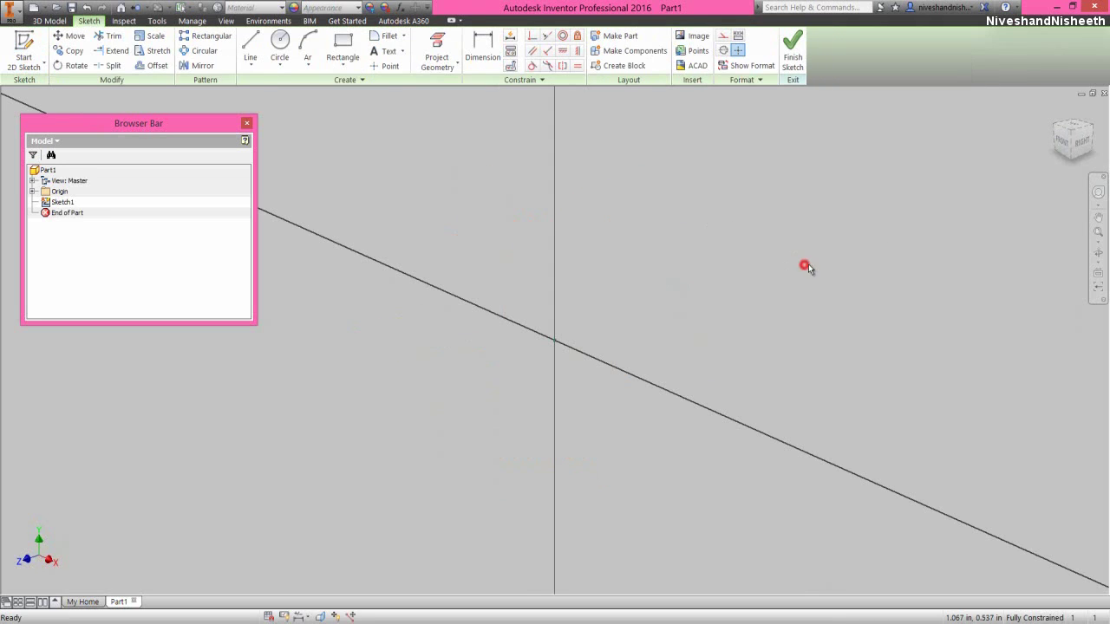
left_click(1064, 147)
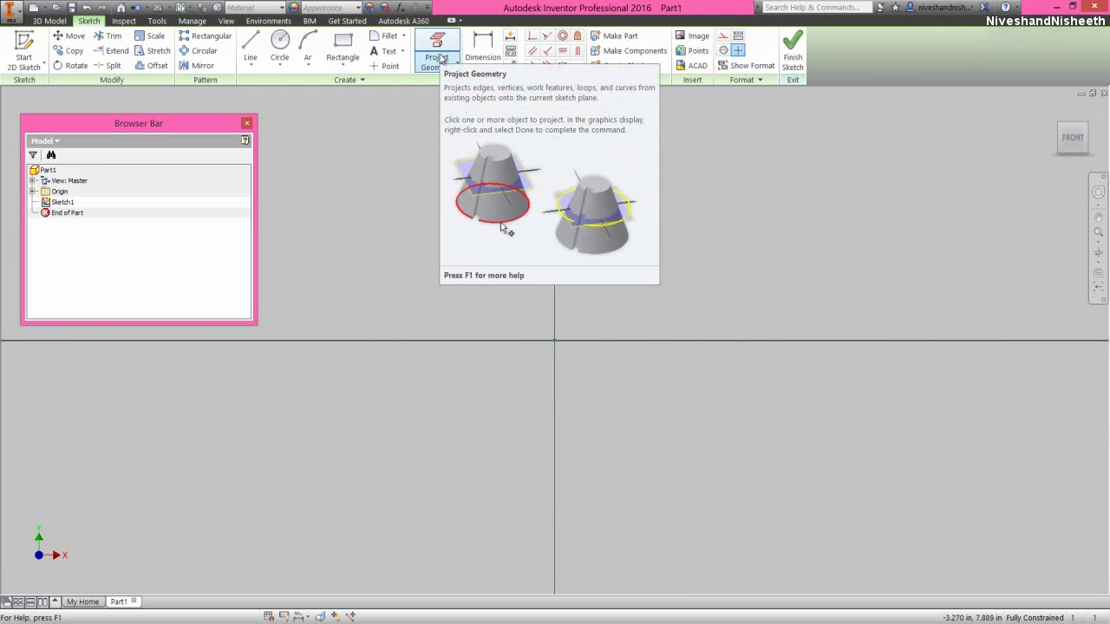
Project the YZ and XZ origin planes into the sketch as vertical and horizontal reference lines
left_click(443, 59)
left_click(442, 85)
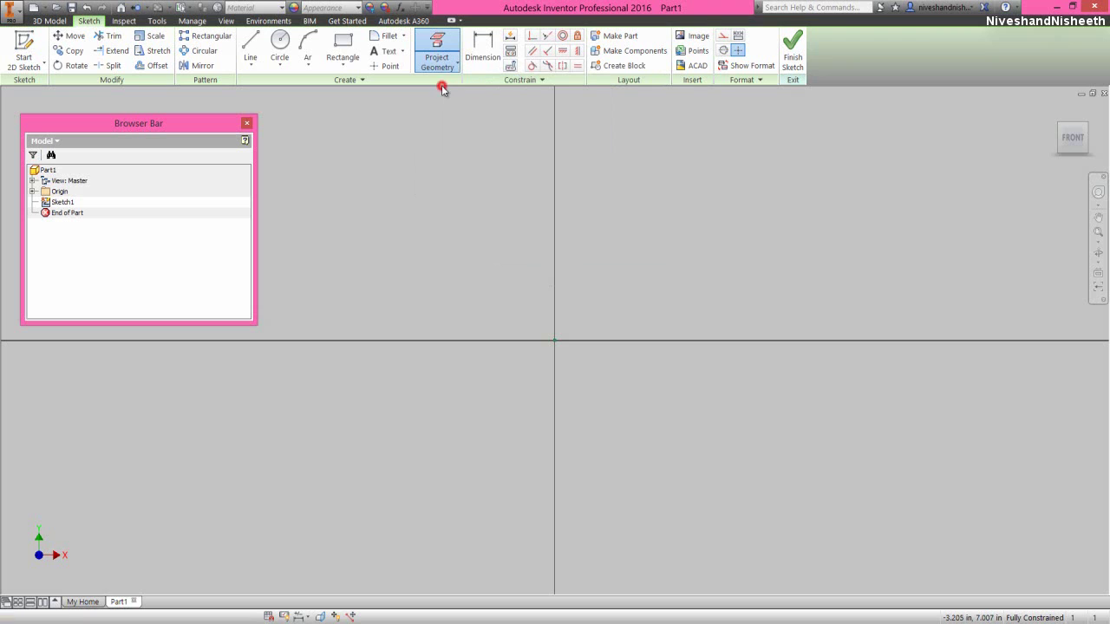
left_click(32, 192)
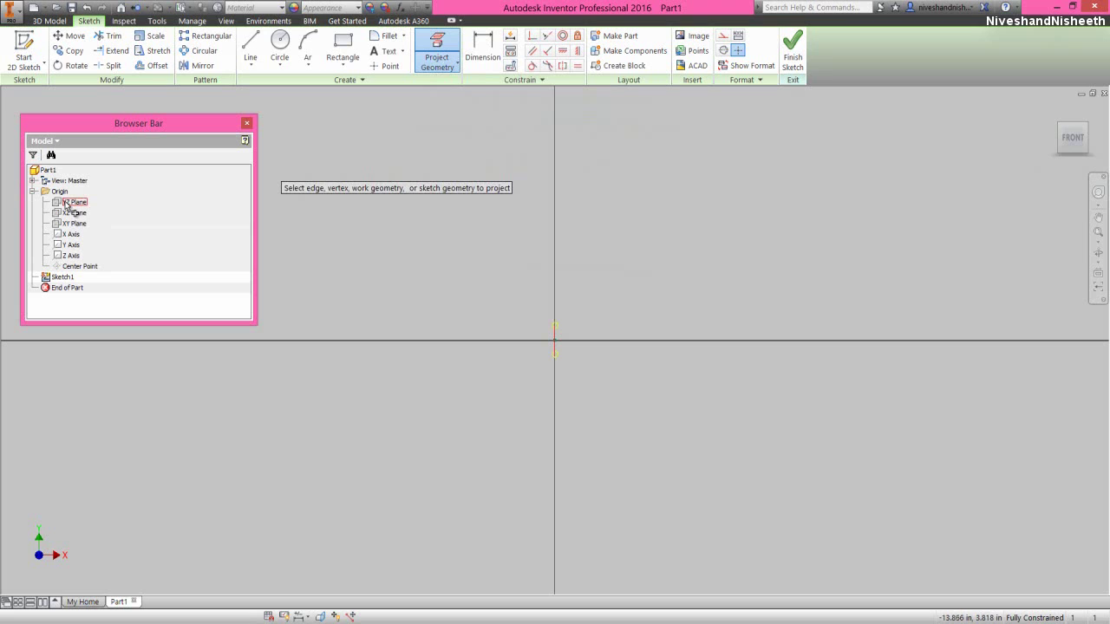
left_click(67, 204)
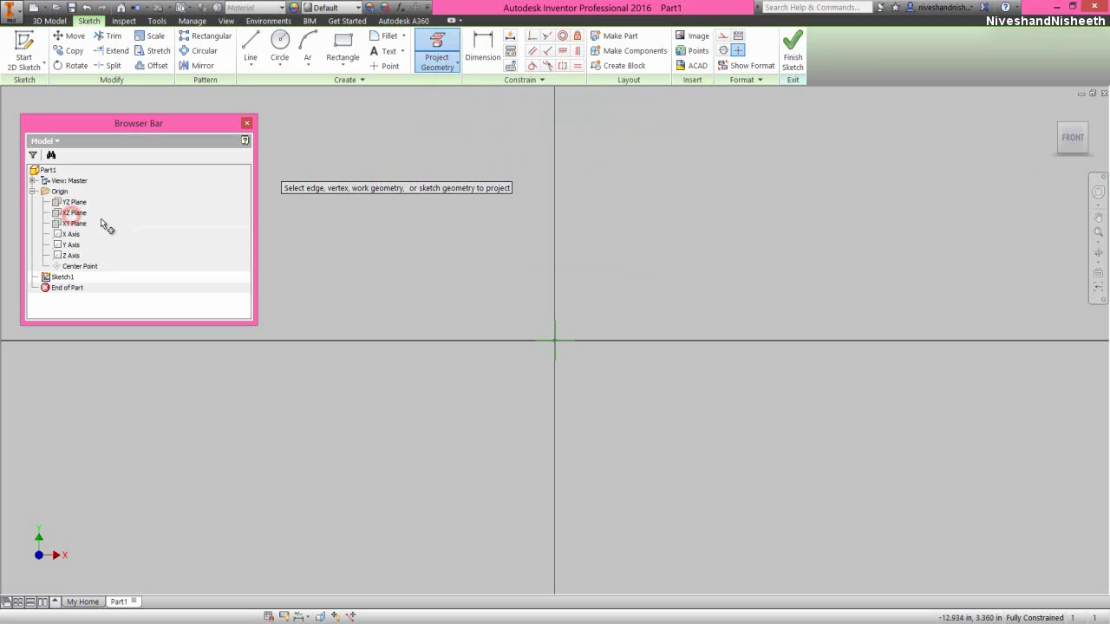
right_click(513, 303)
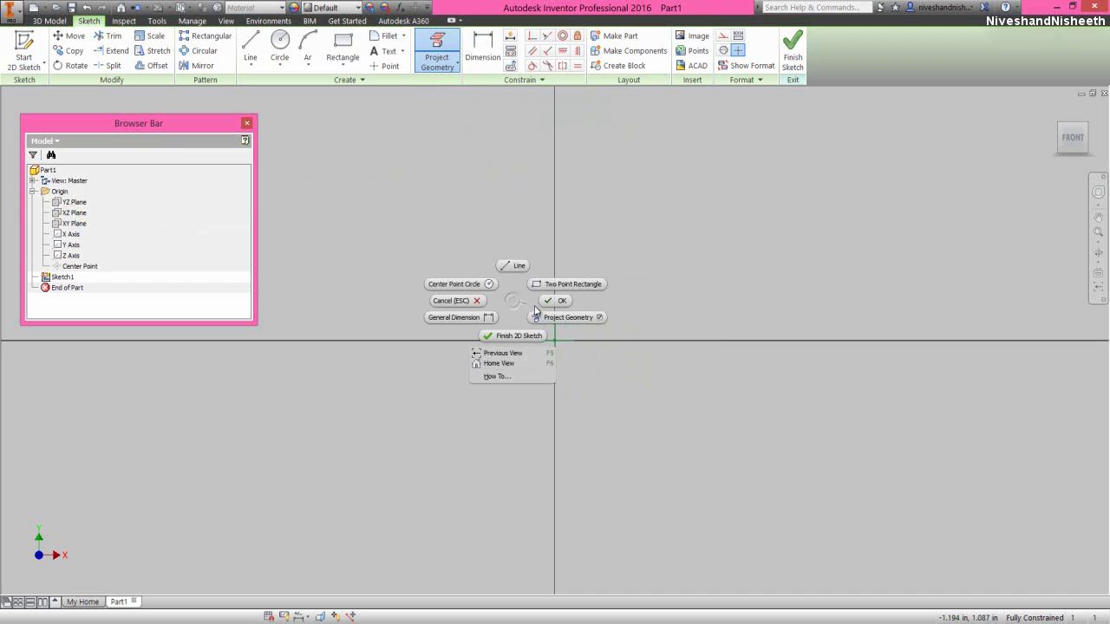
left_click(542, 305)
left_click(694, 319)
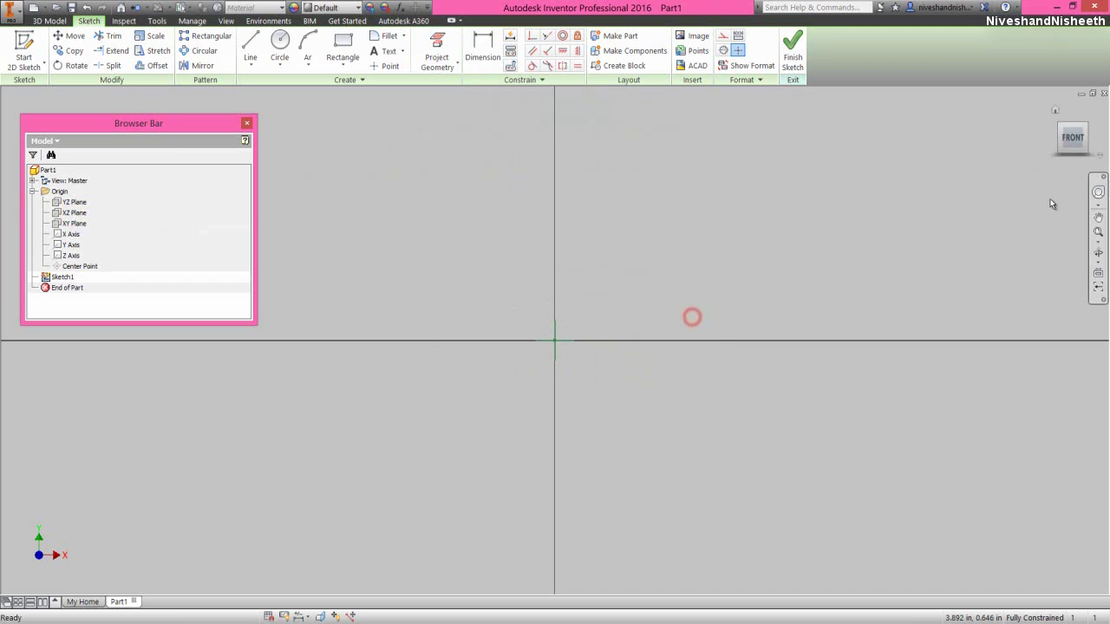
left_click(1068, 142)
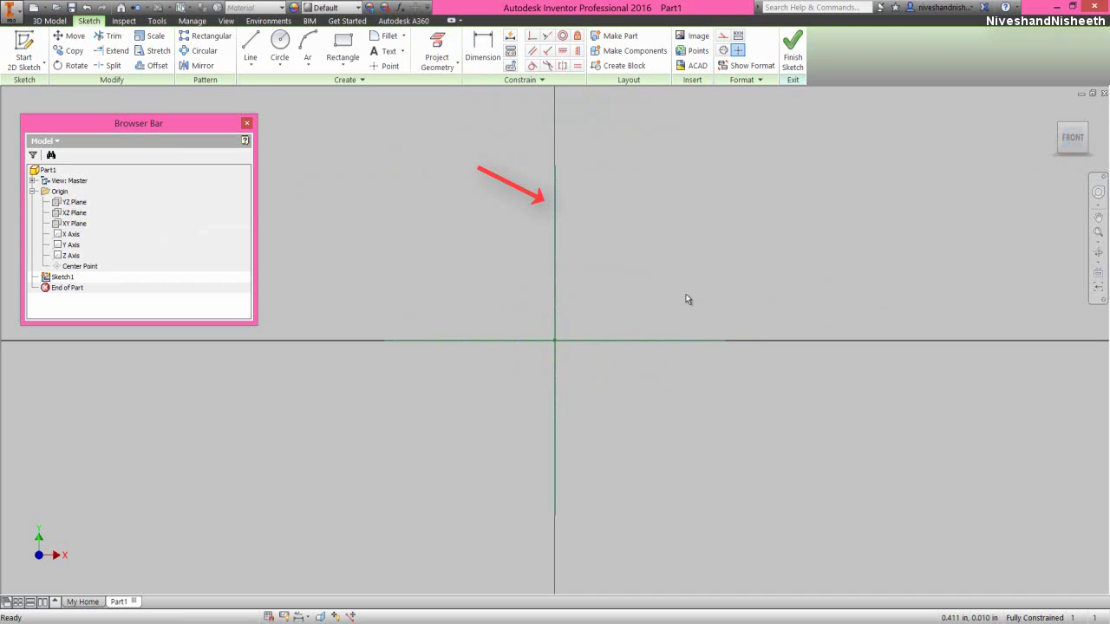
left_click(686, 261)
Convert the projected vertical line to construction geometry and the projected horizontal line to a centerline
left_click(556, 224)
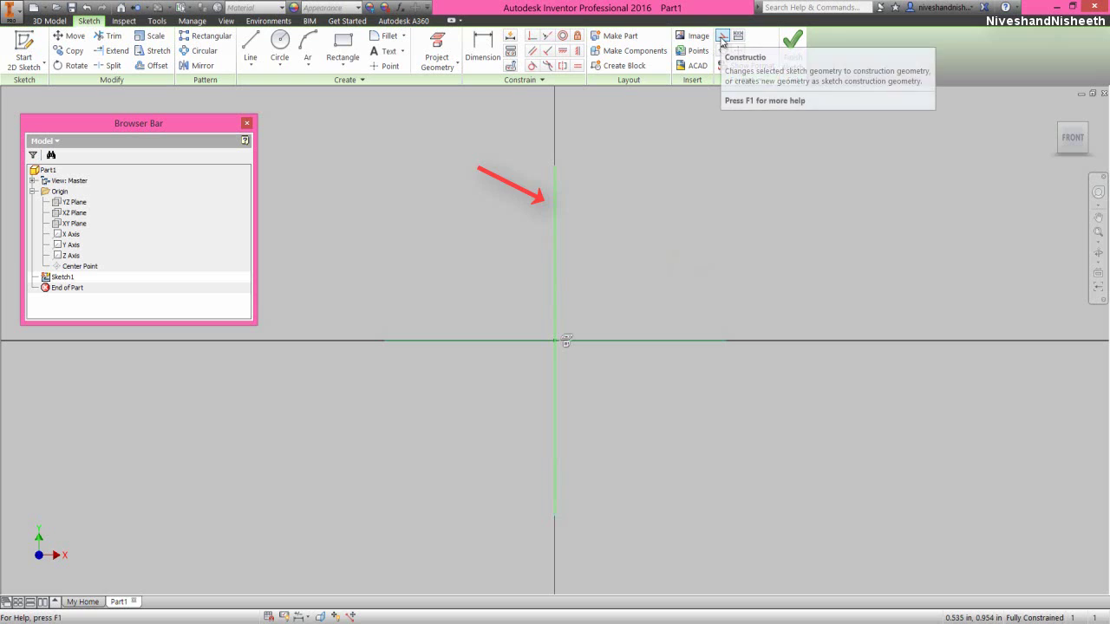
left_click(721, 38)
left_click(686, 231)
left_click(650, 341)
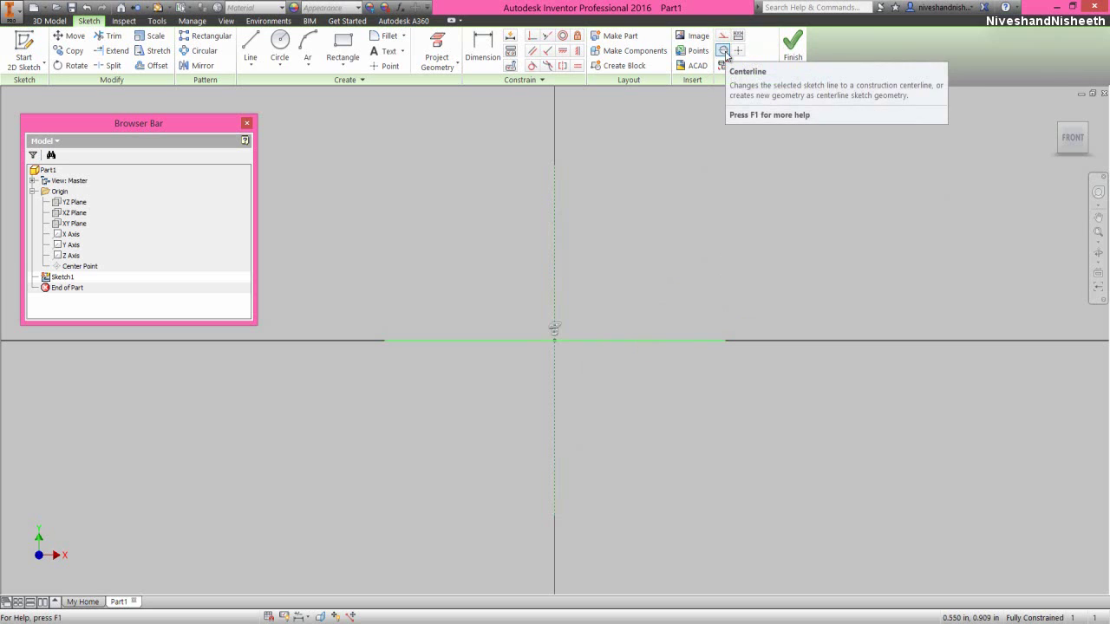
left_click(724, 51)
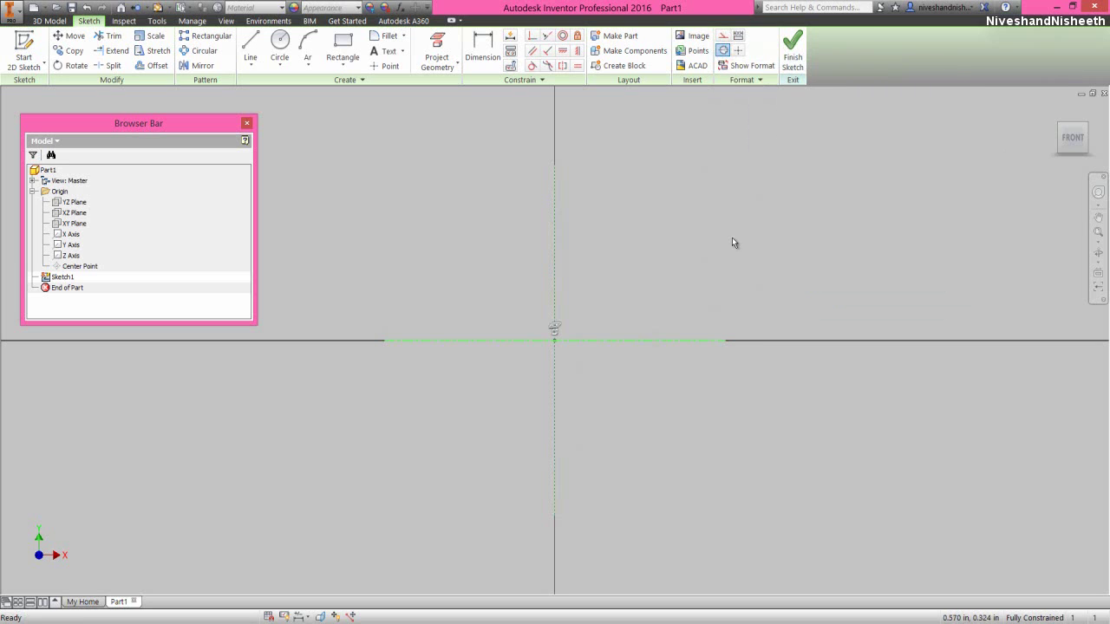
Sketch an open stepped profile above the centerline: about 0.19 in left, 0.12 in up, 0.1 in left and 0.18 in up
right_click(781, 195)
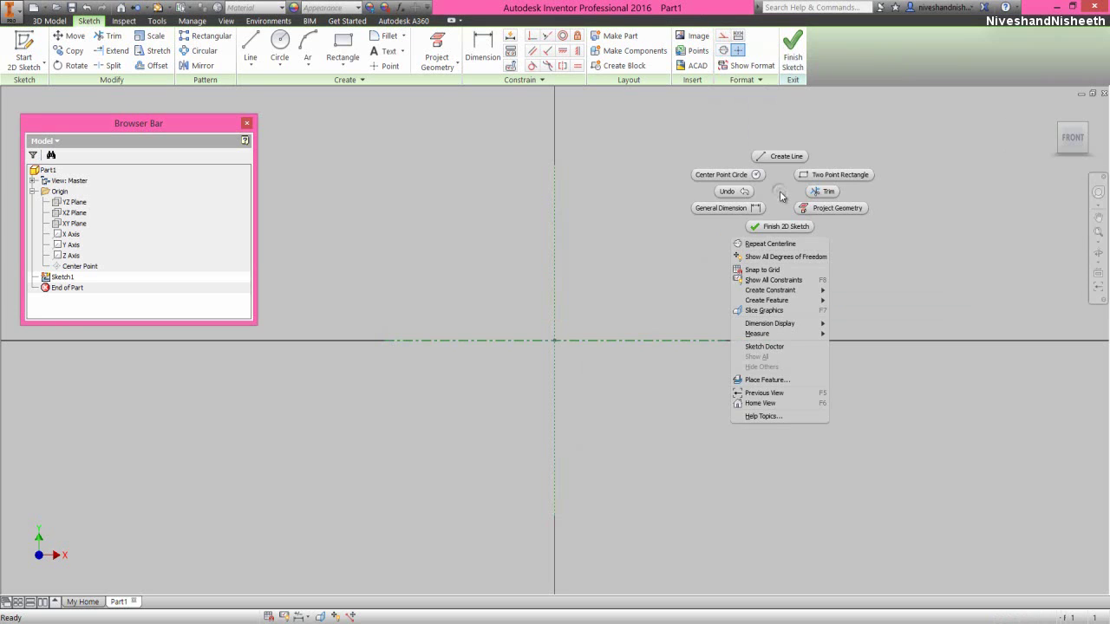
left_click(779, 157)
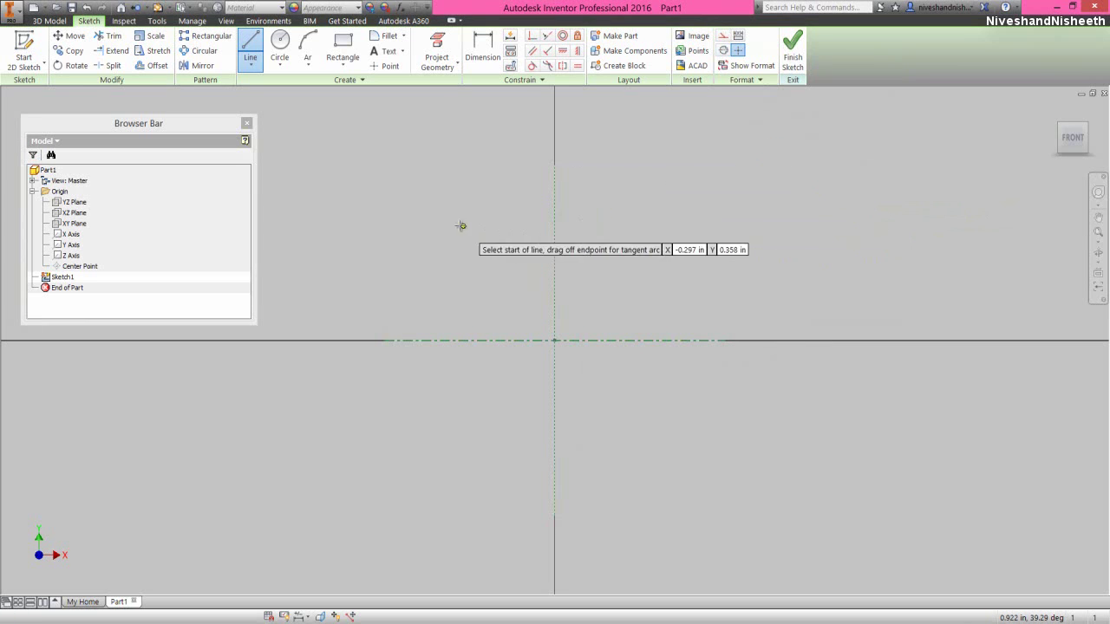
left_click(490, 215)
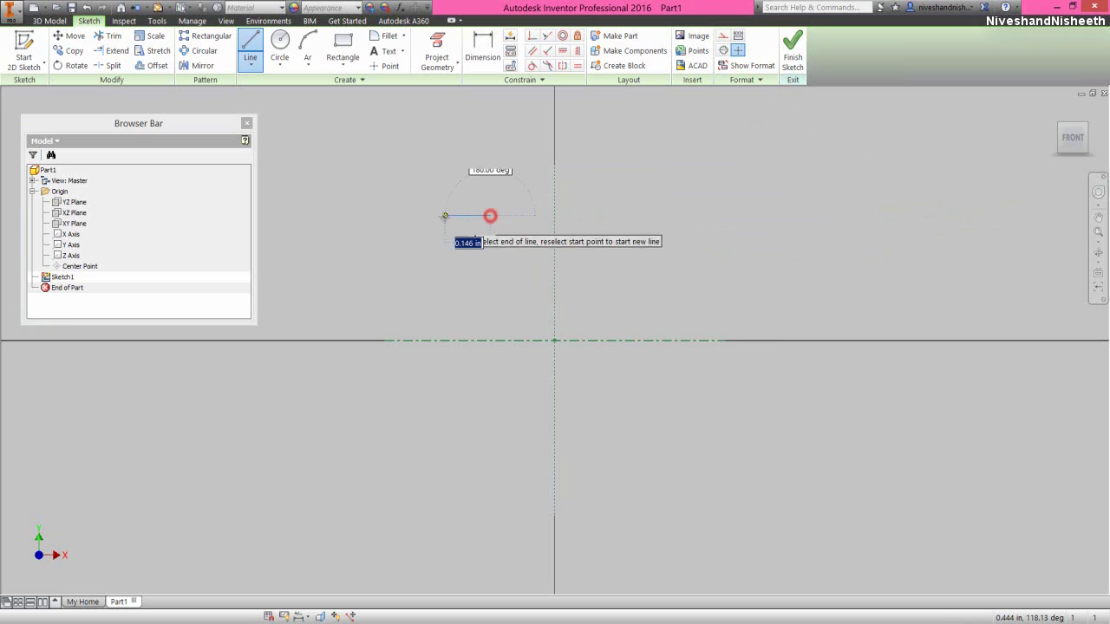
left_click(433, 215)
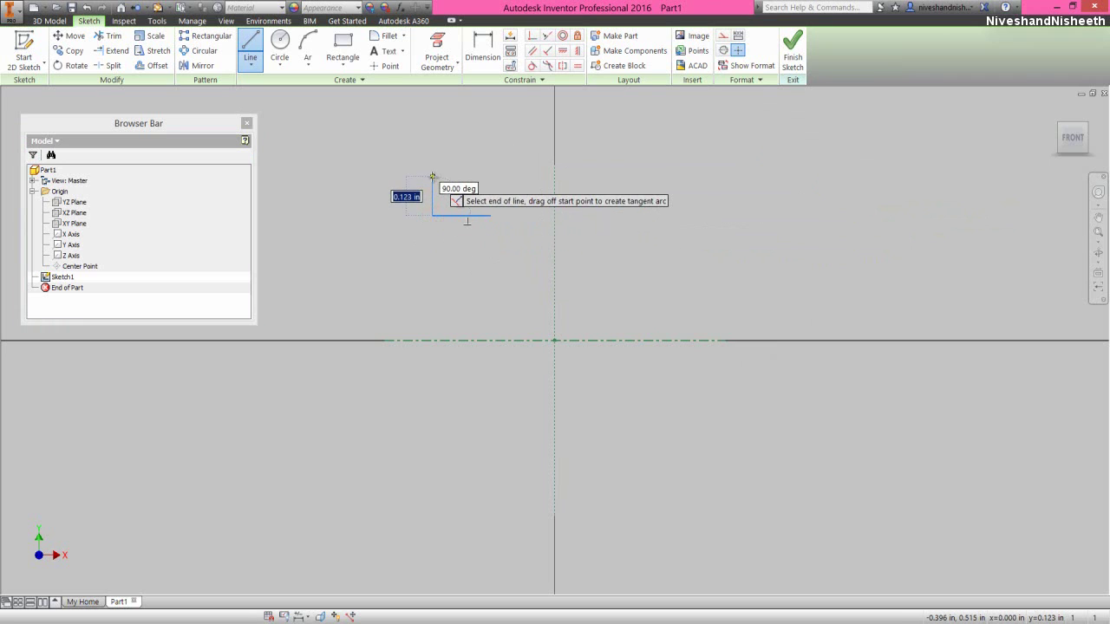
left_click(432, 177)
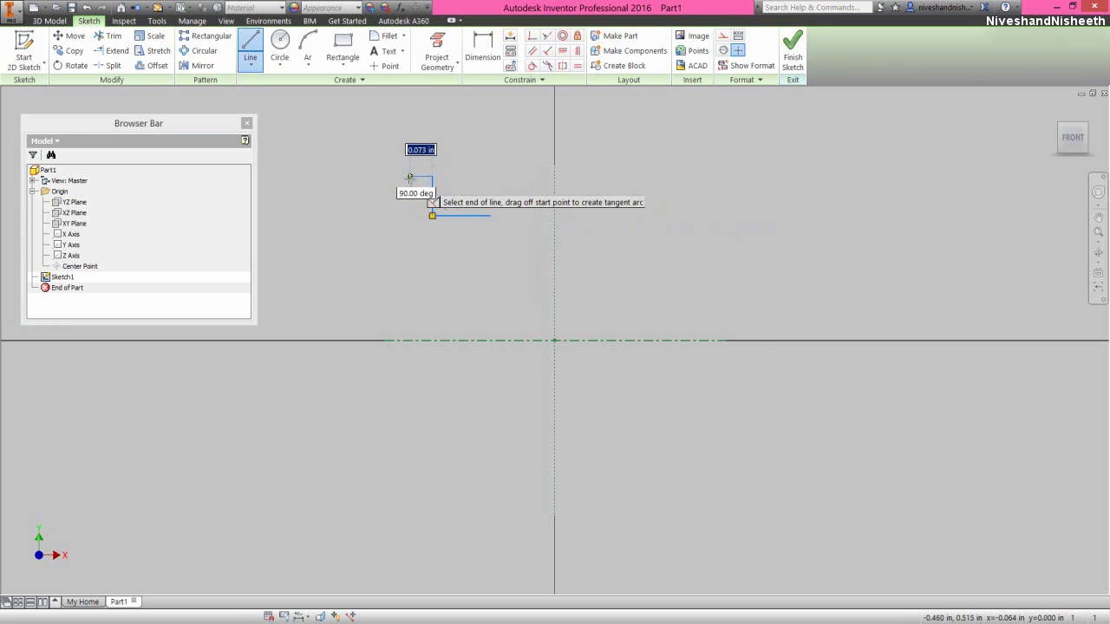
left_click(401, 177)
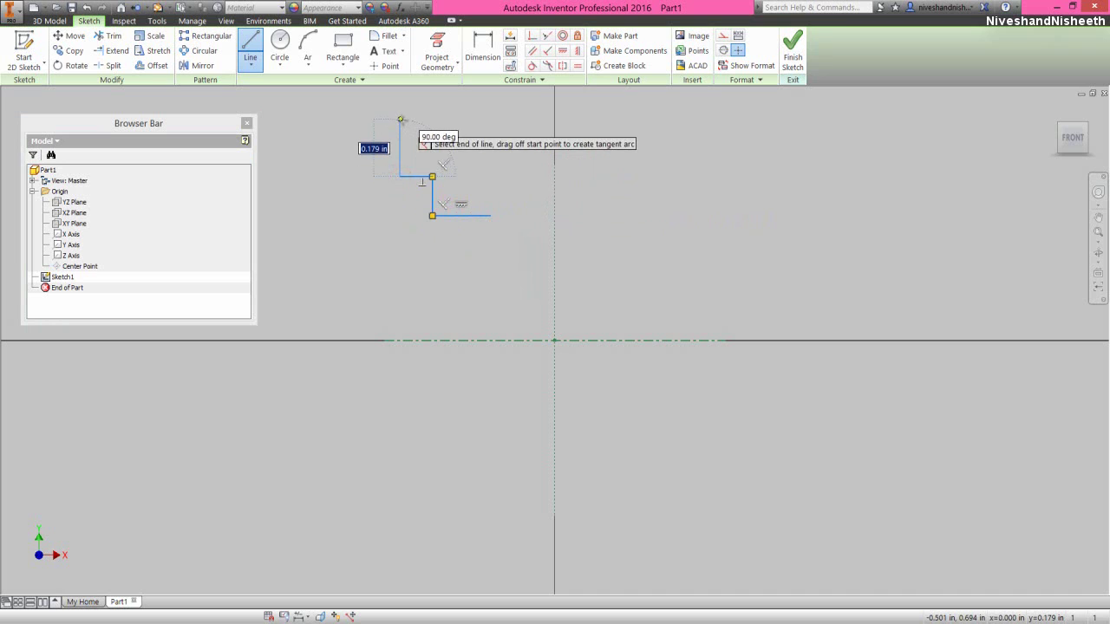
left_click(401, 118)
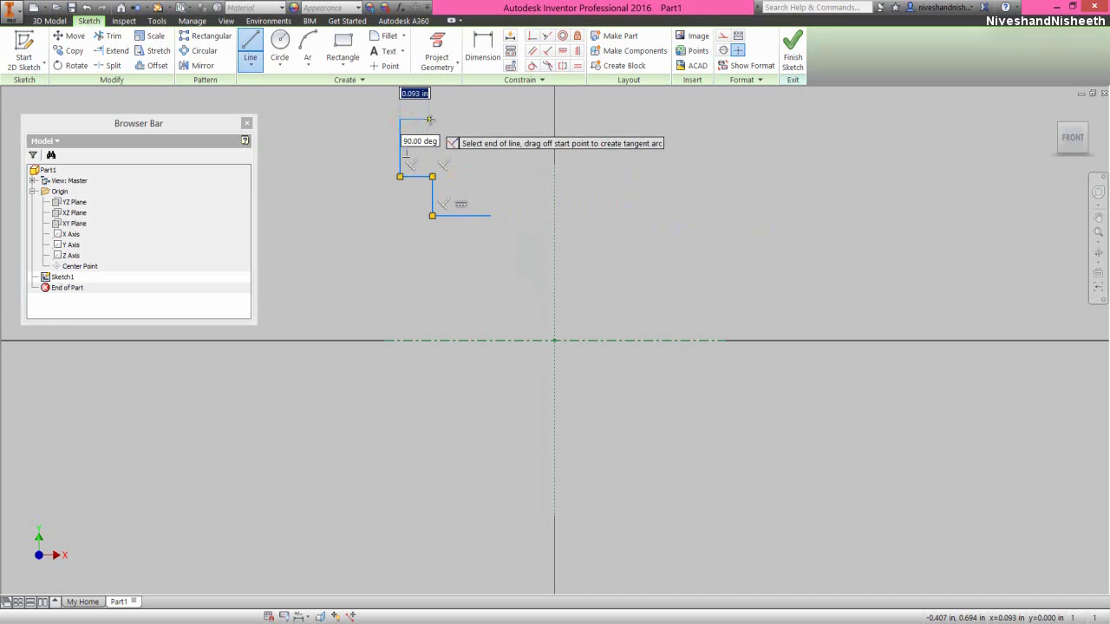
right_click(429, 119)
left_click(478, 122)
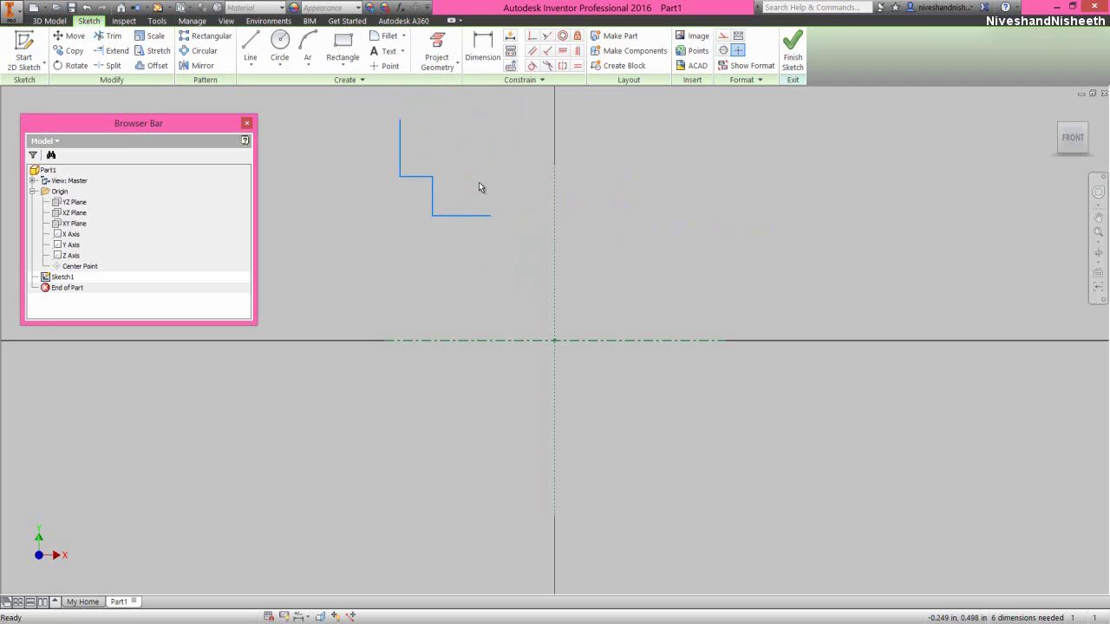
Dimension the profile's lowest horizontal line about the centerline with a diameter of 1.885 in
left_click(482, 55)
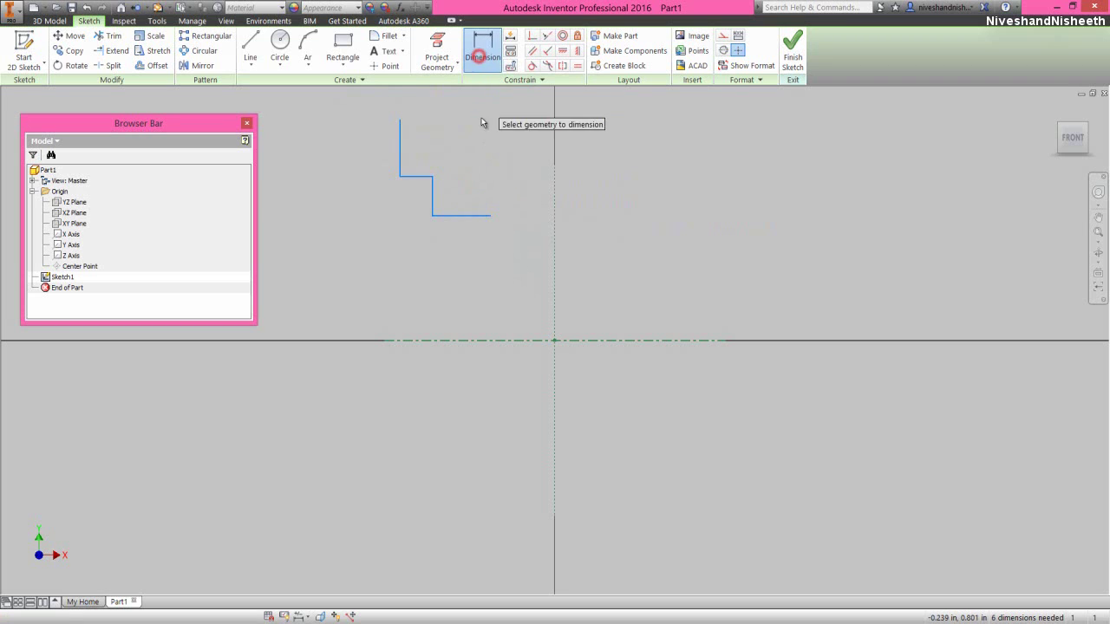
left_click(464, 217)
left_click(467, 339)
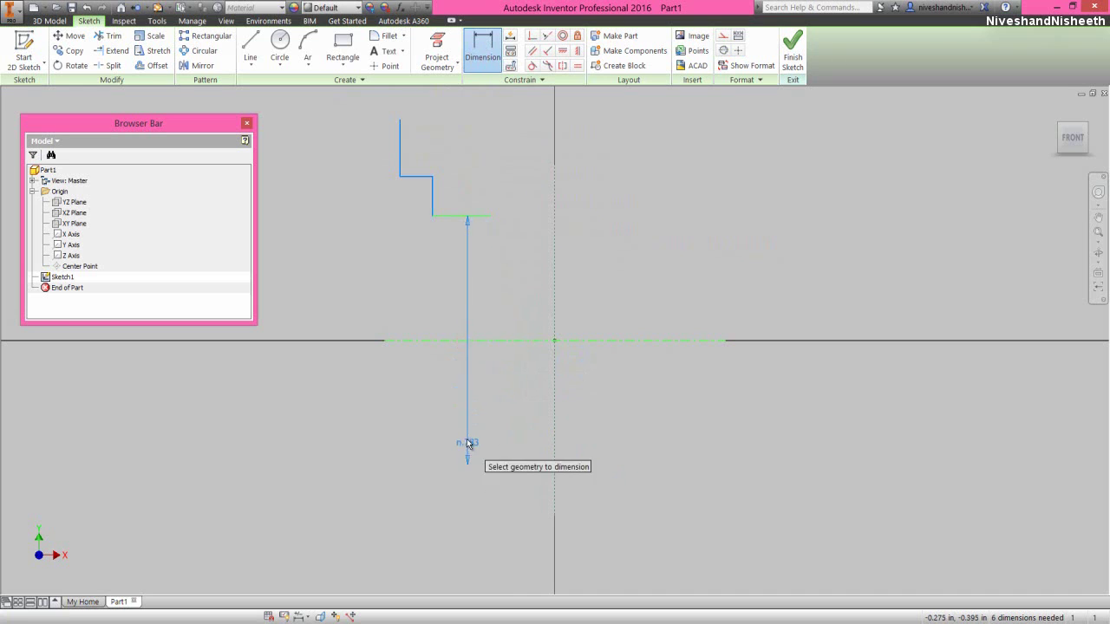
left_click(463, 416)
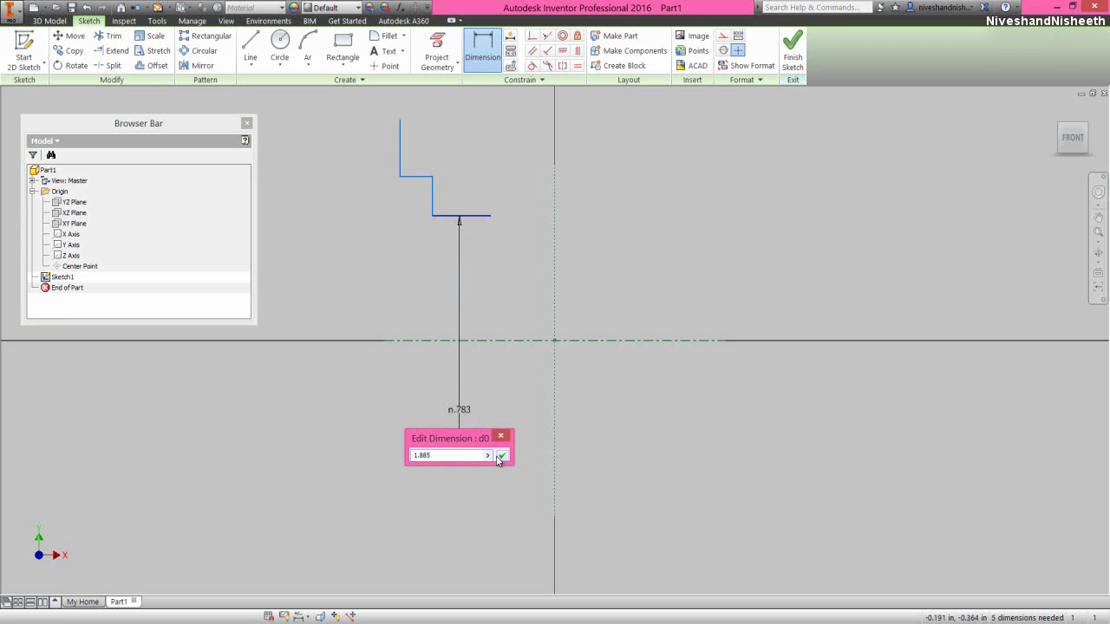
left_click(501, 457)
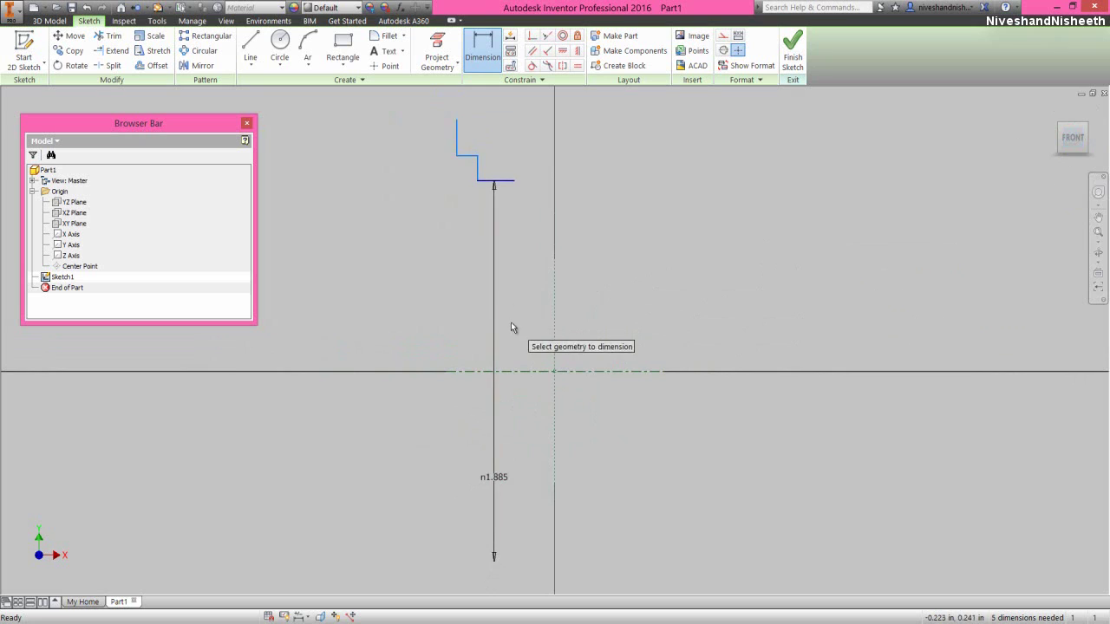
Dimension the horizontal distance between the profile's two vertical lines as .07 in
left_click(457, 141)
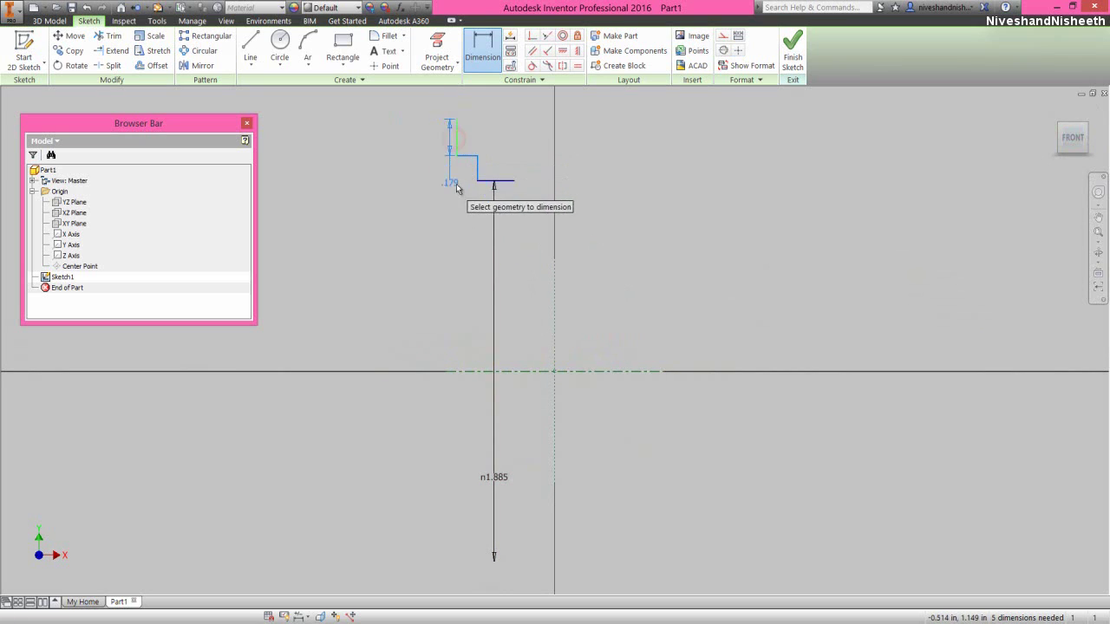
left_click(477, 171)
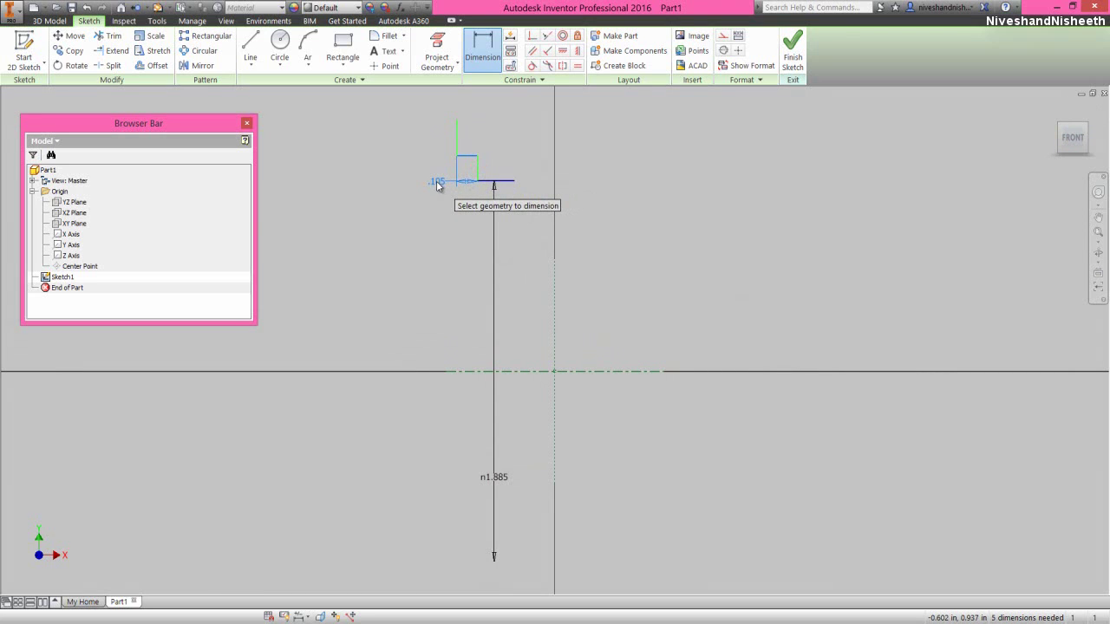
left_click(438, 184)
type(".07")
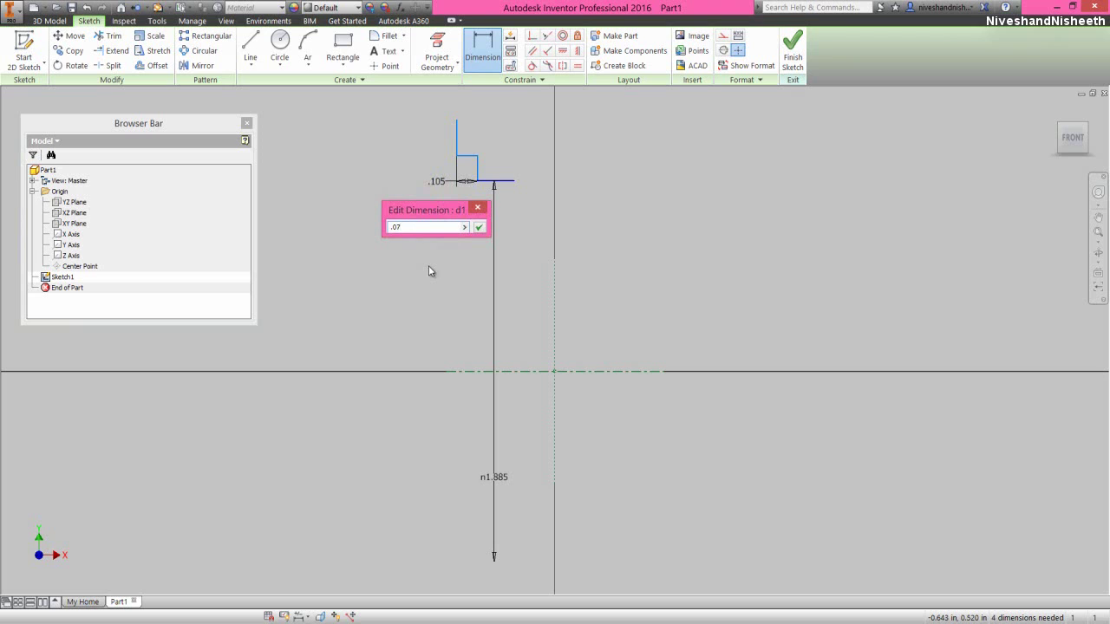
left_click(479, 226)
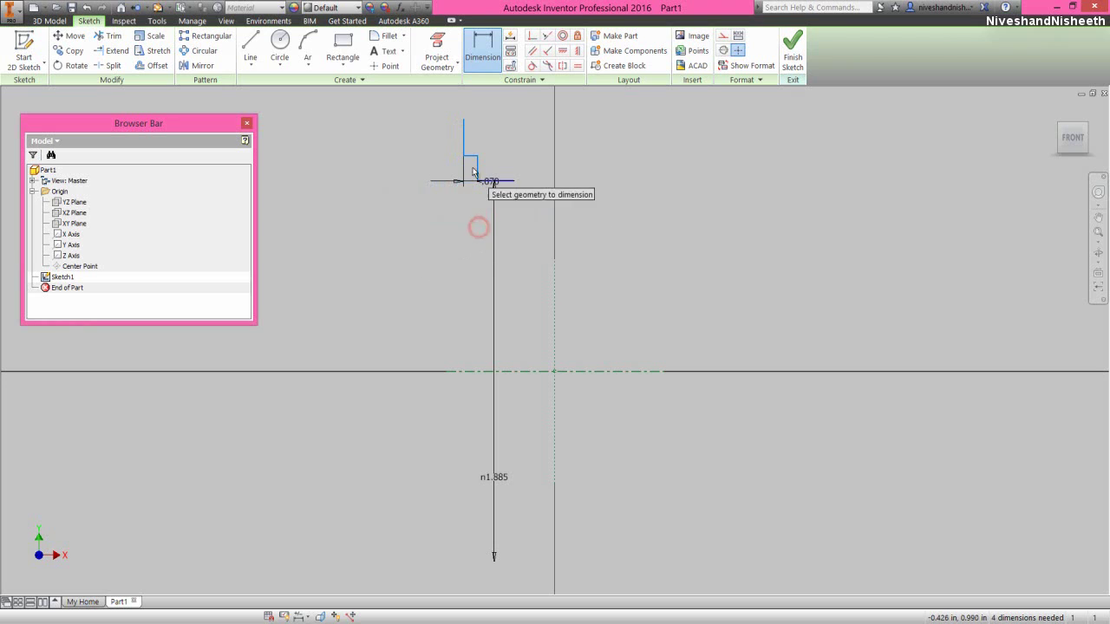
Dimension the horizontal distance from the profile's outer vertical line to the free end of its lowest line as .23 in
scroll(472, 139, "up", 3)
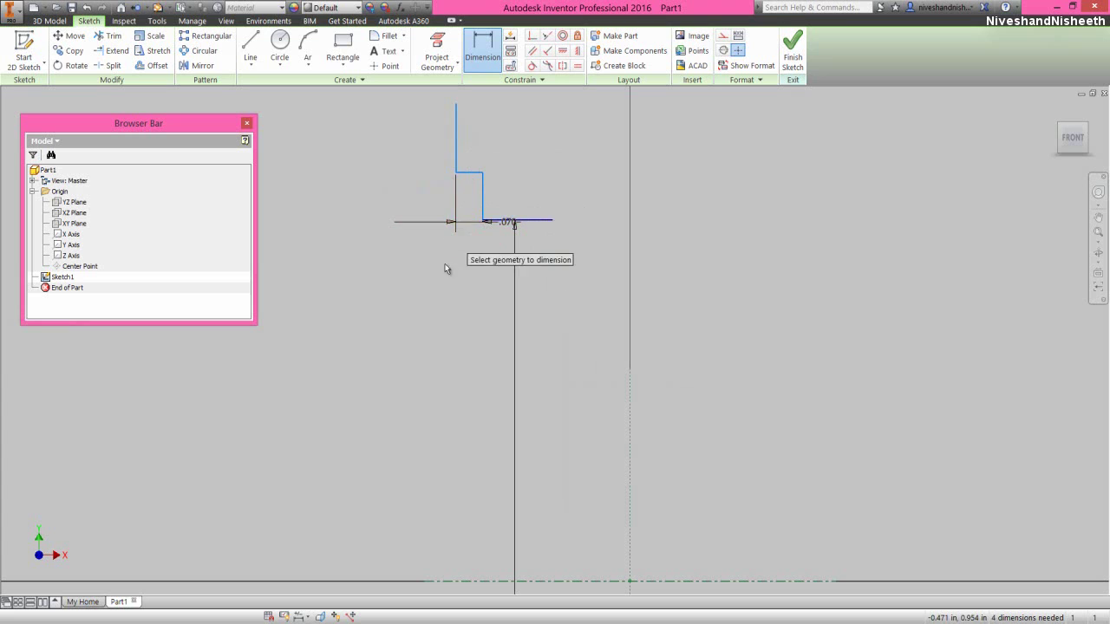
left_click(457, 152)
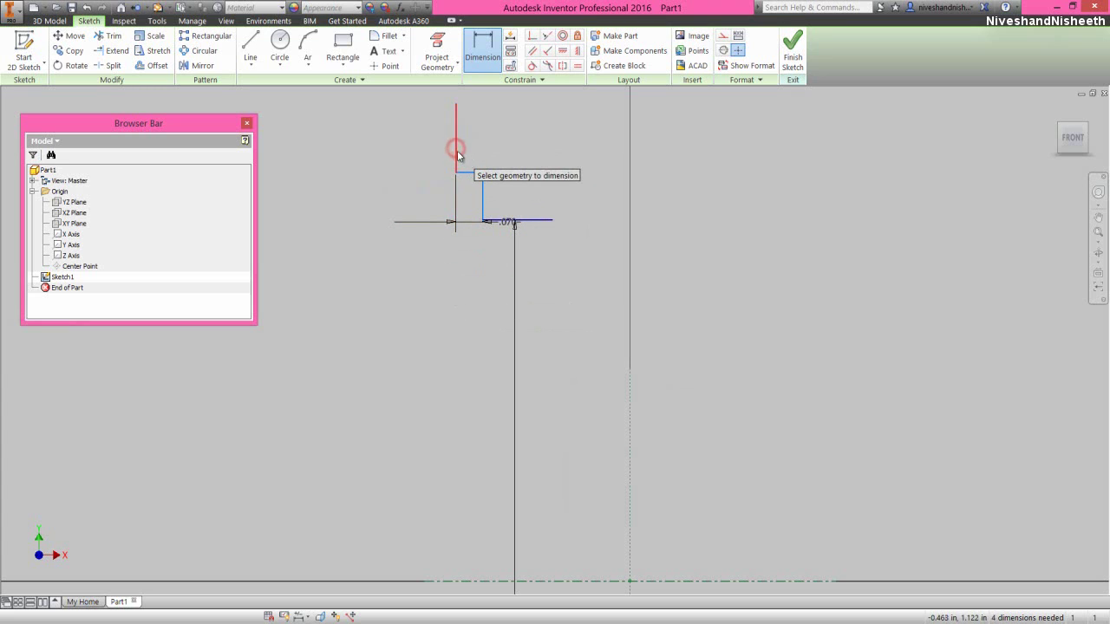
left_click(552, 222)
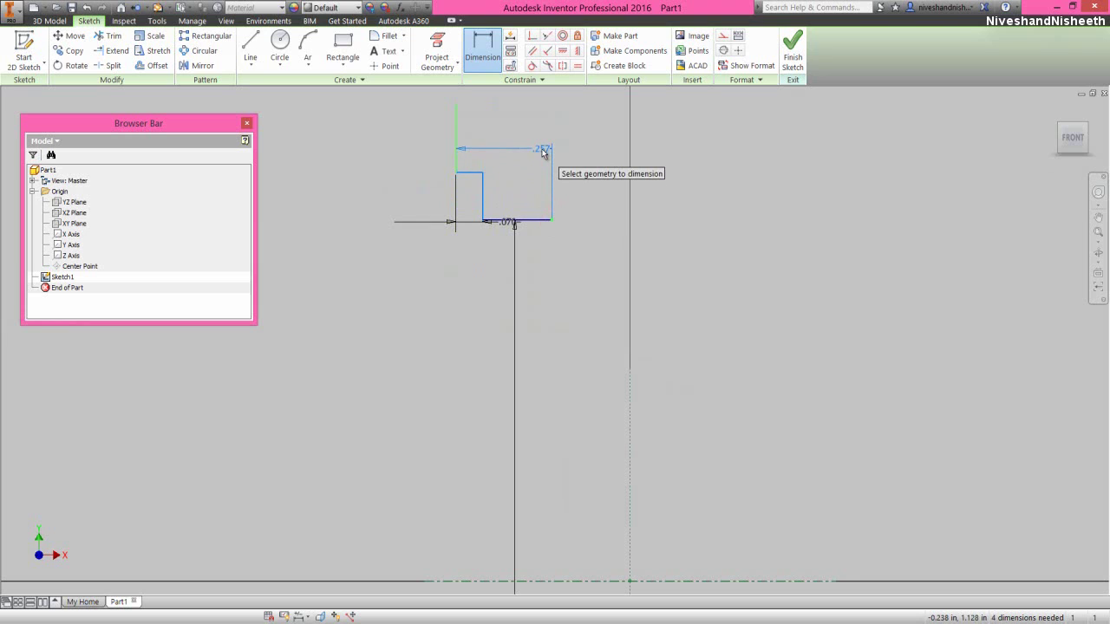
left_click(543, 152)
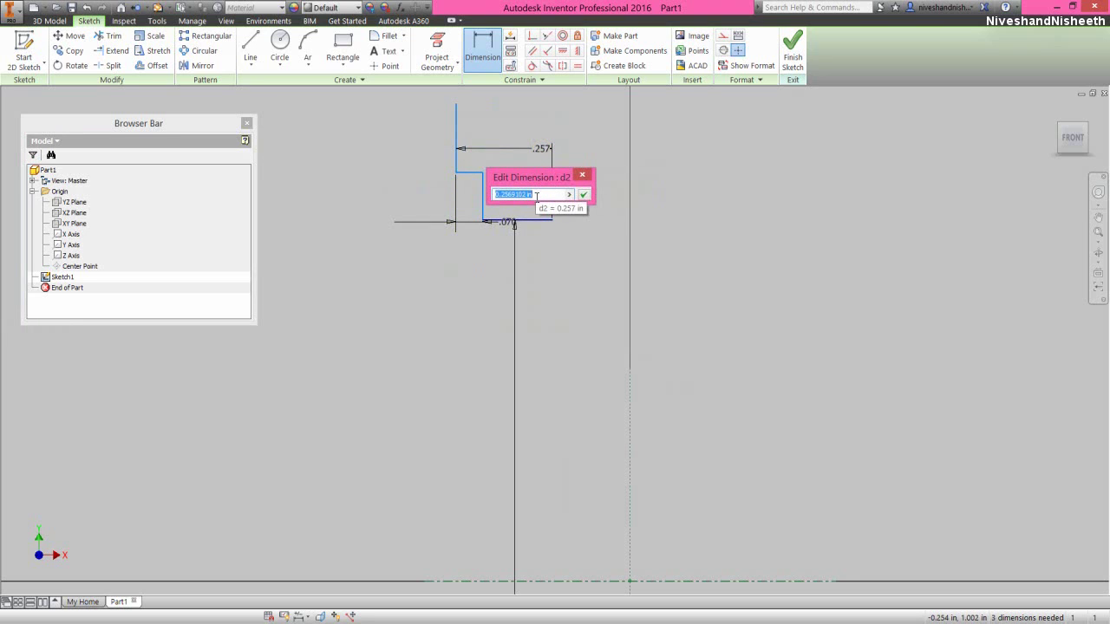
type(".23")
key("Return")
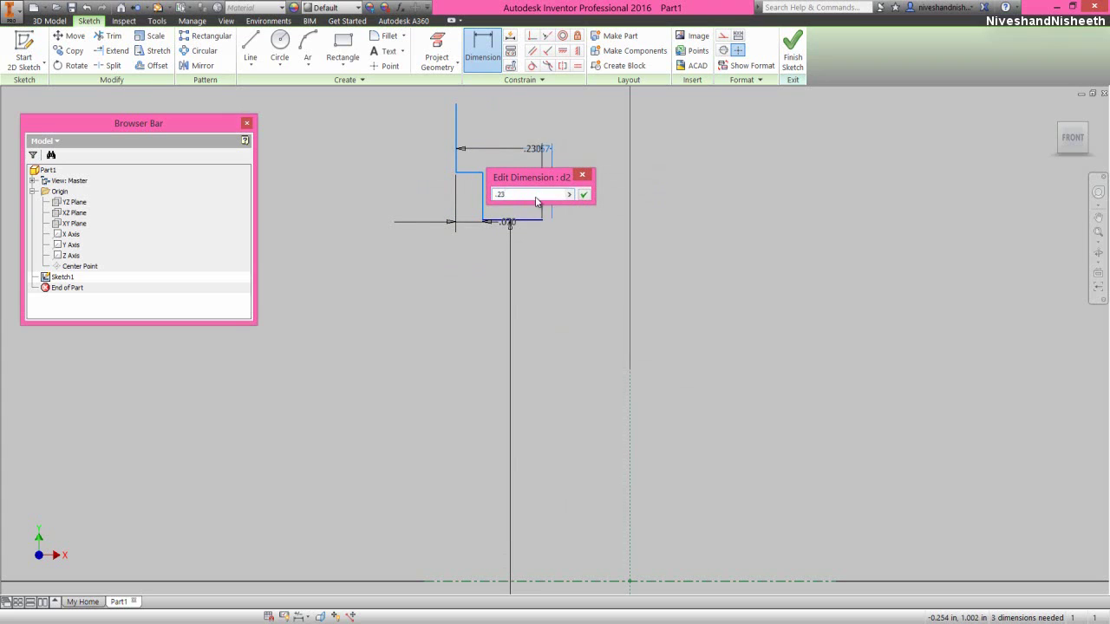
Dimension the profile's short upper horizontal line about the centerline with a diameter of 2.045 in, and end dimensioning
left_click(465, 174)
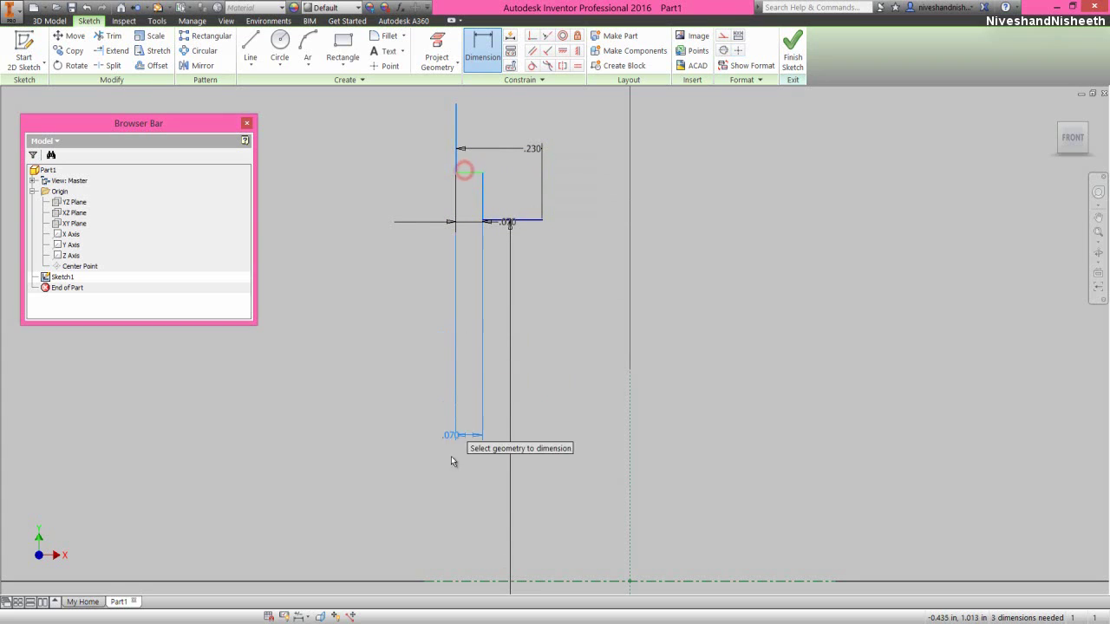
left_click(468, 581)
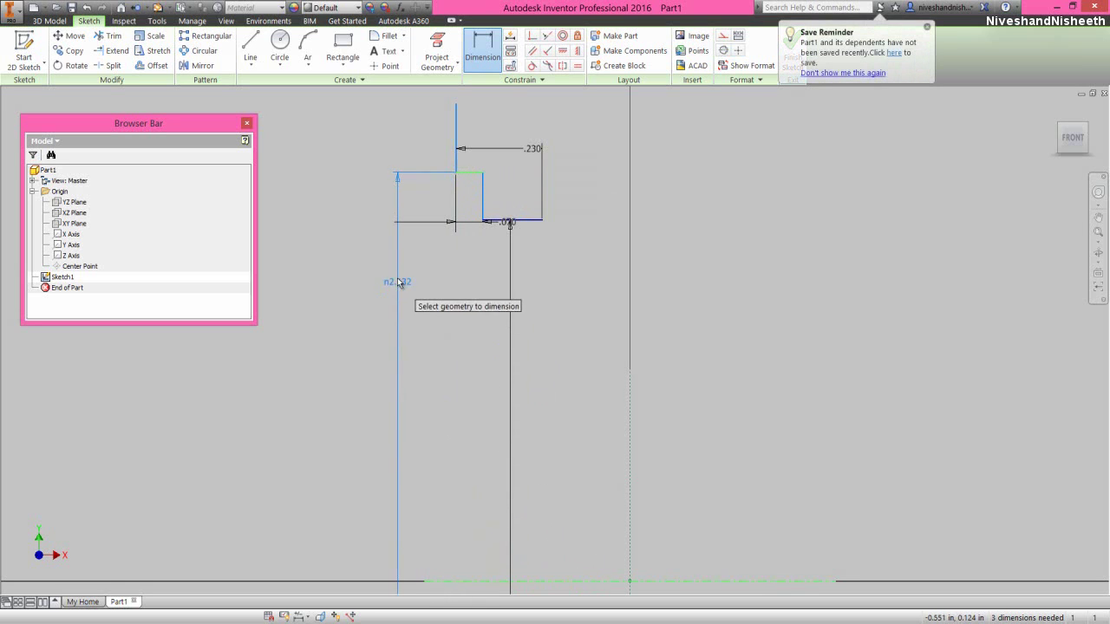
left_click(397, 277)
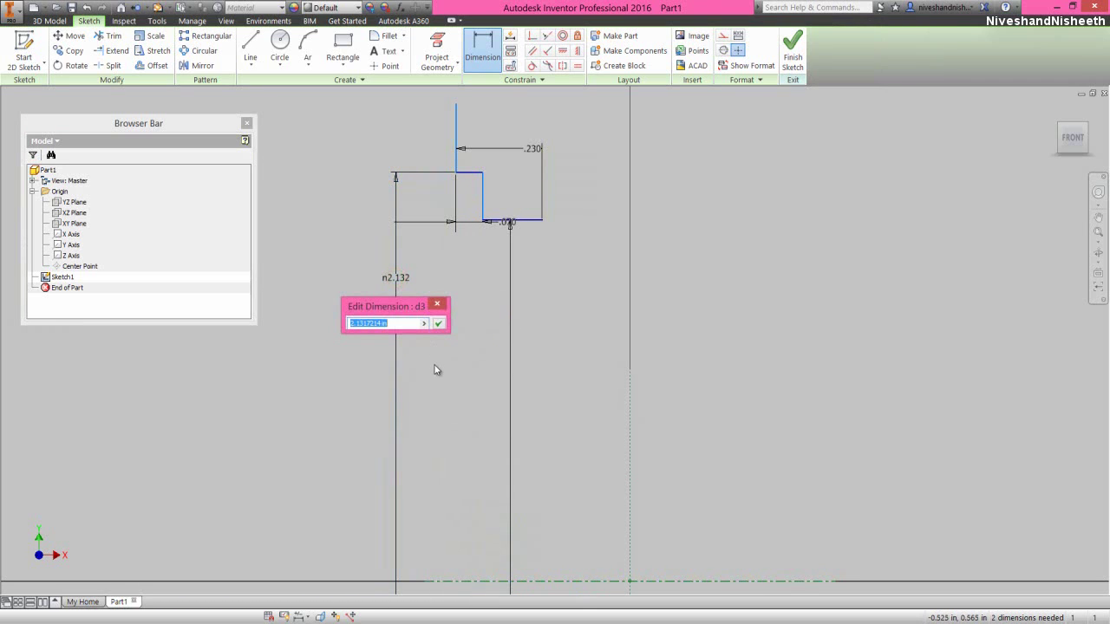
type("2.045")
key("Return")
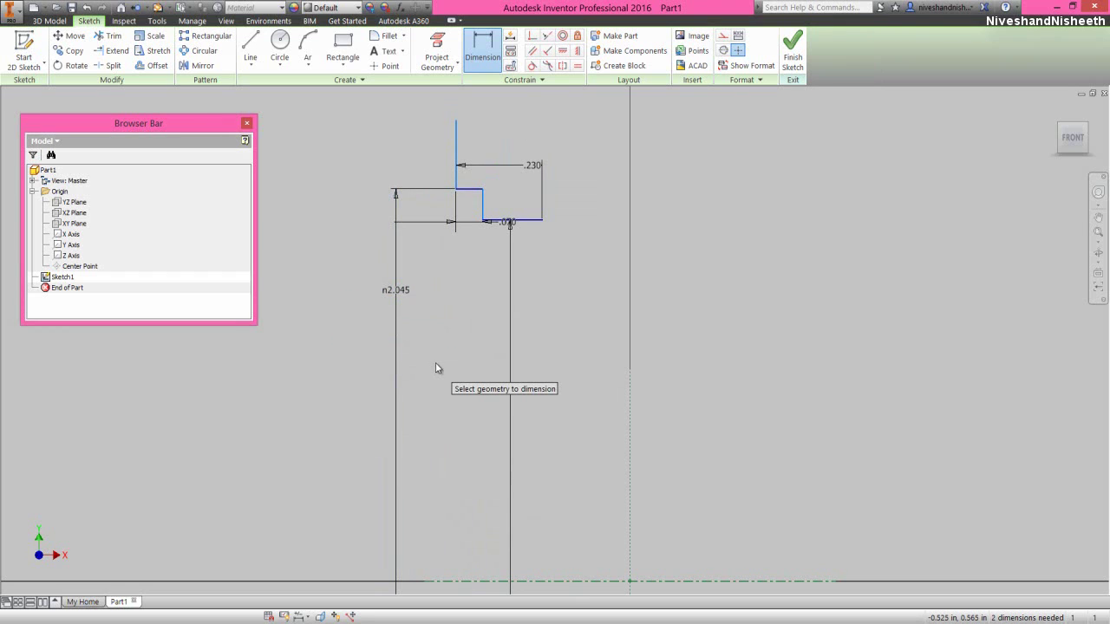
right_click(454, 341)
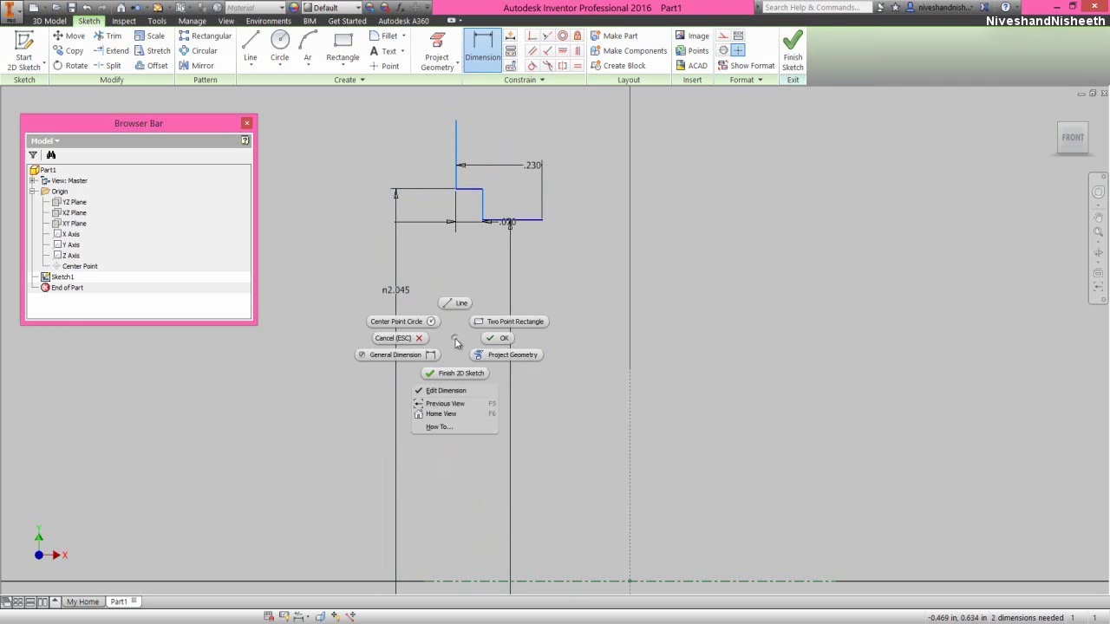
left_click(504, 338)
left_click(545, 325)
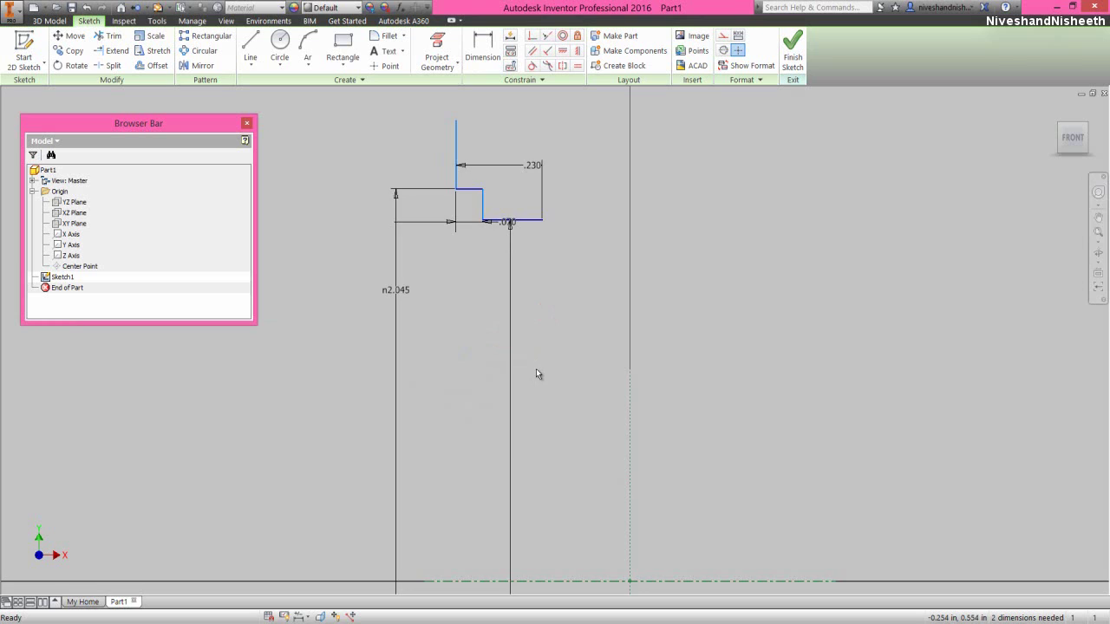
Move the 1.885 in diameter dimension's text up to between the centerline and the profile
scroll(536, 368, "up", 2)
scroll(534, 374, "up", 2)
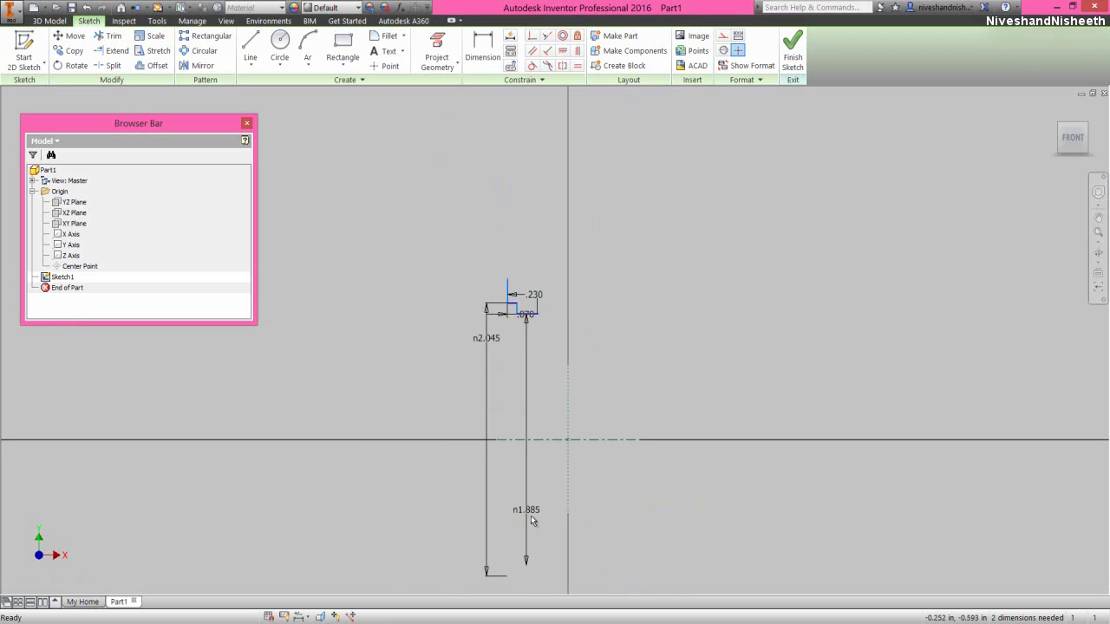
left_click_drag(529, 509, 528, 403)
scroll(547, 379, "down", 2)
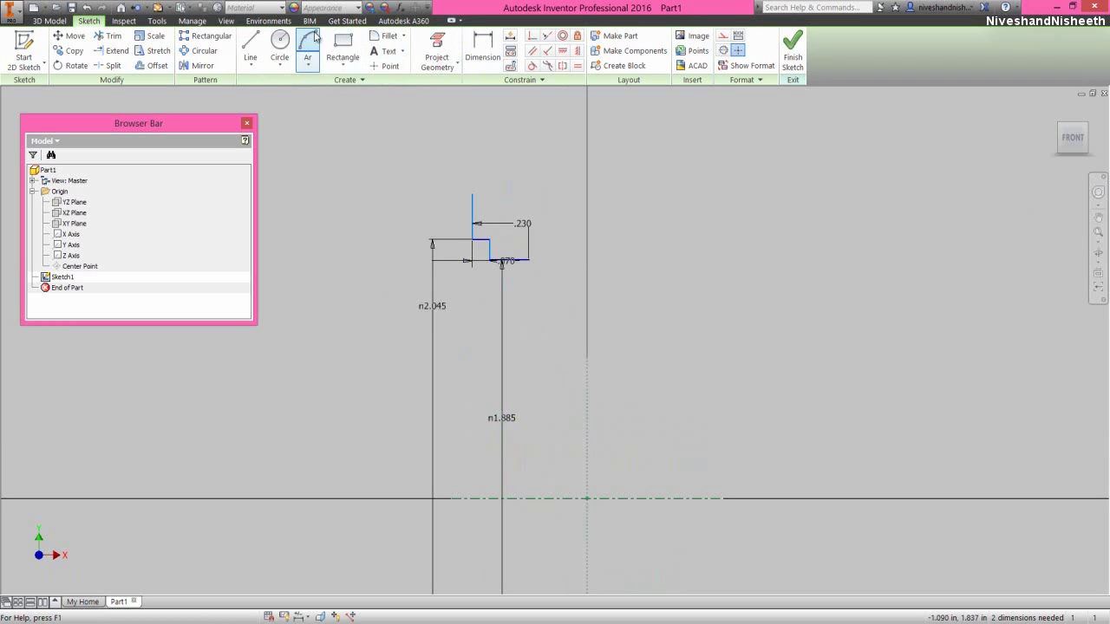
Set the document's linear dimension display precision to five decimal places (5.12345)
left_click(158, 24)
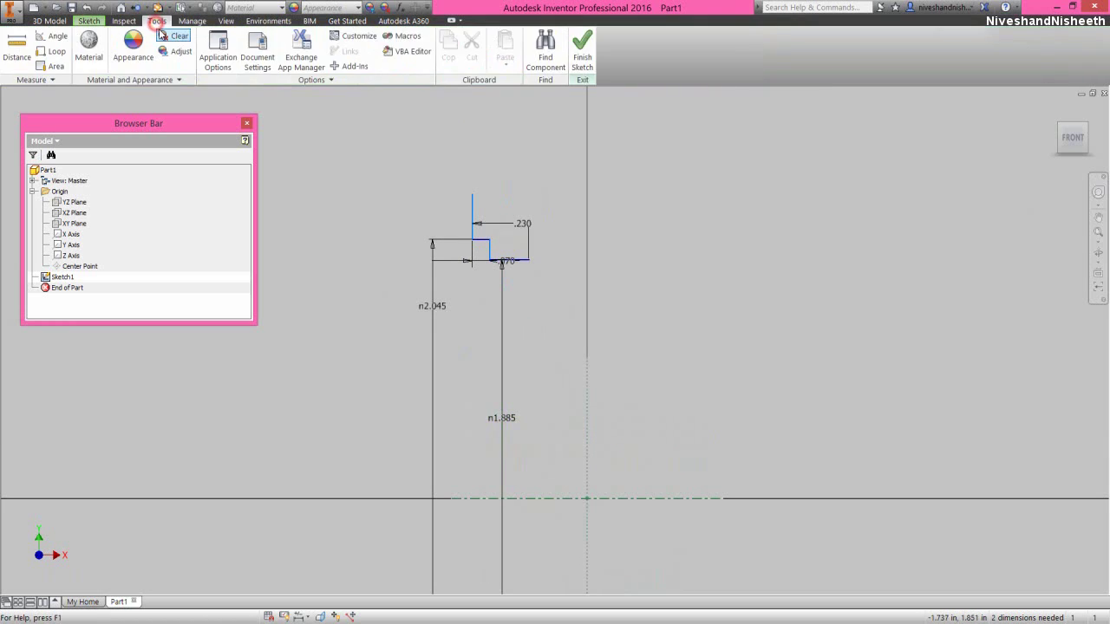
left_click(260, 69)
left_click(478, 163)
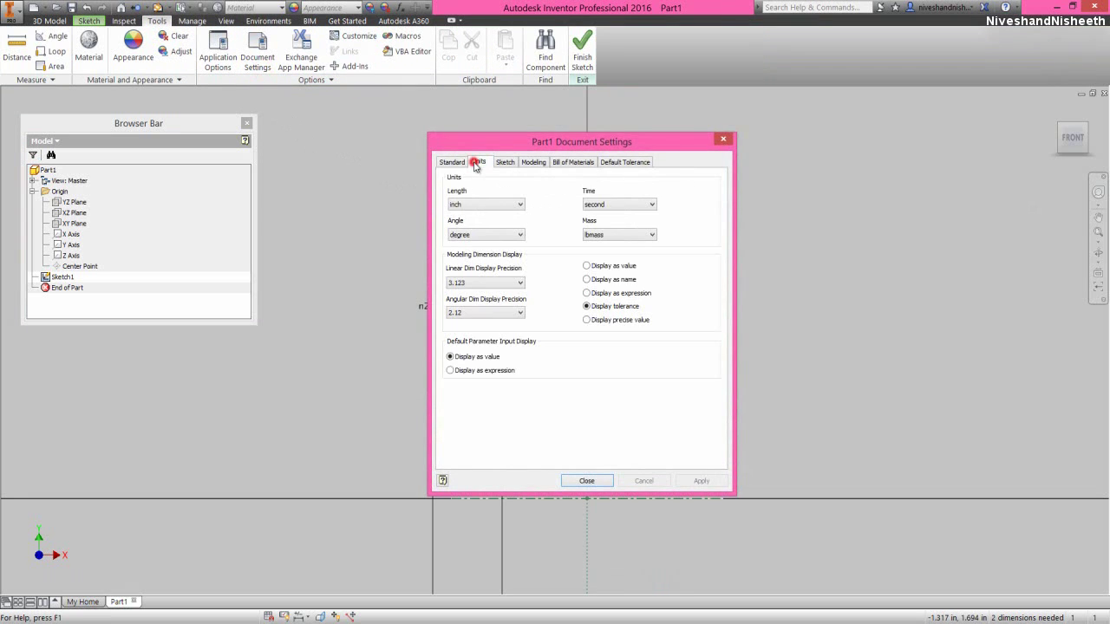
left_click(512, 284)
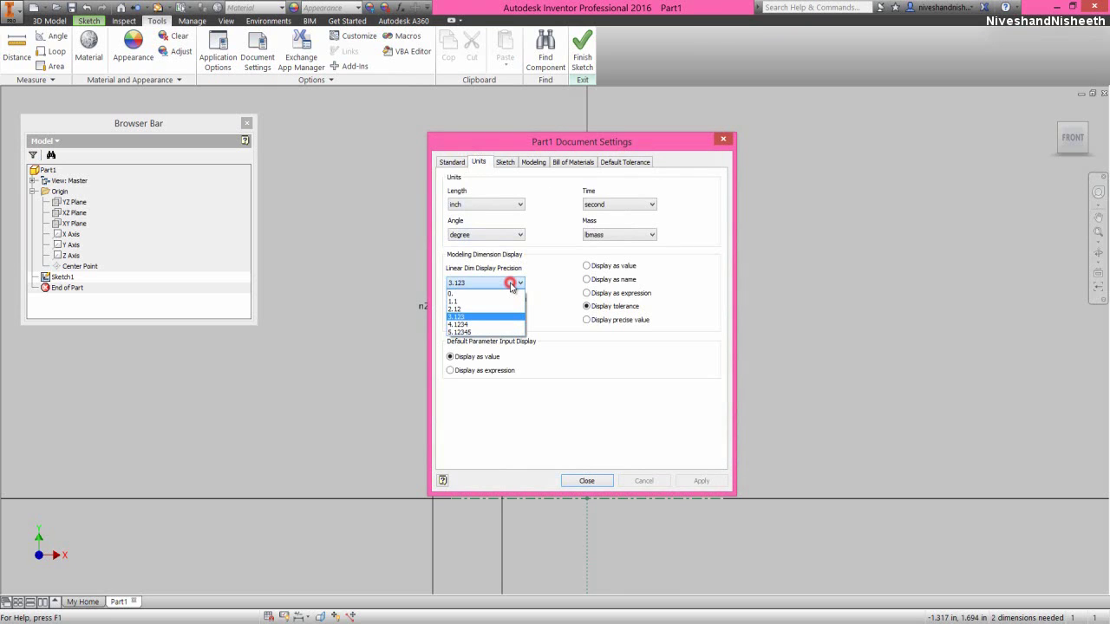
left_click(486, 332)
left_click(589, 480)
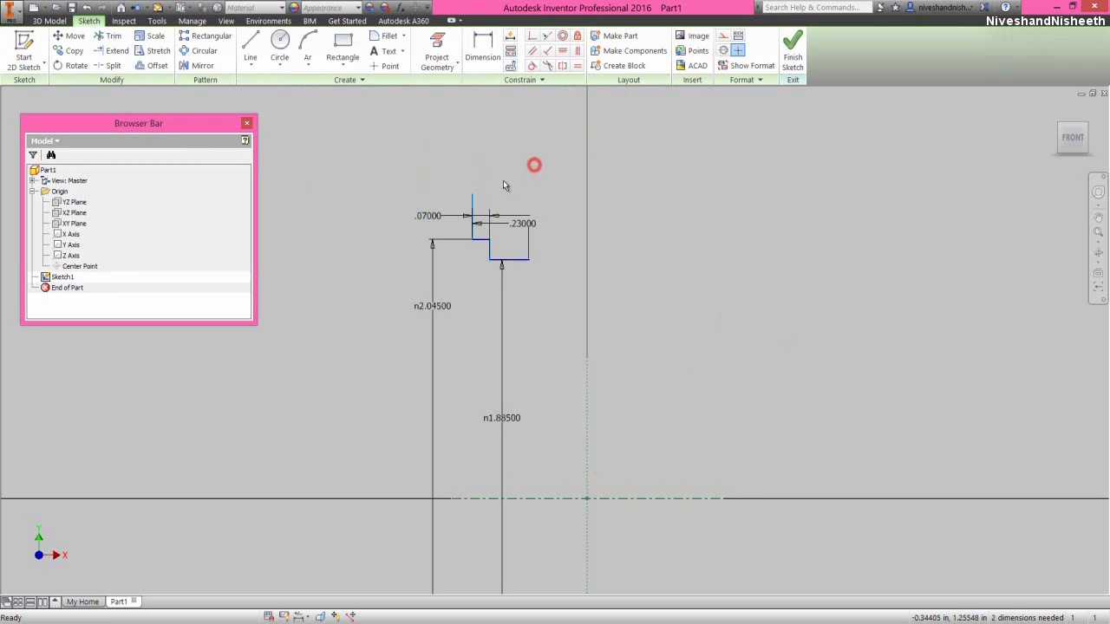
Mirror the four stepped profile lines across the vertical construction line
left_click(202, 67)
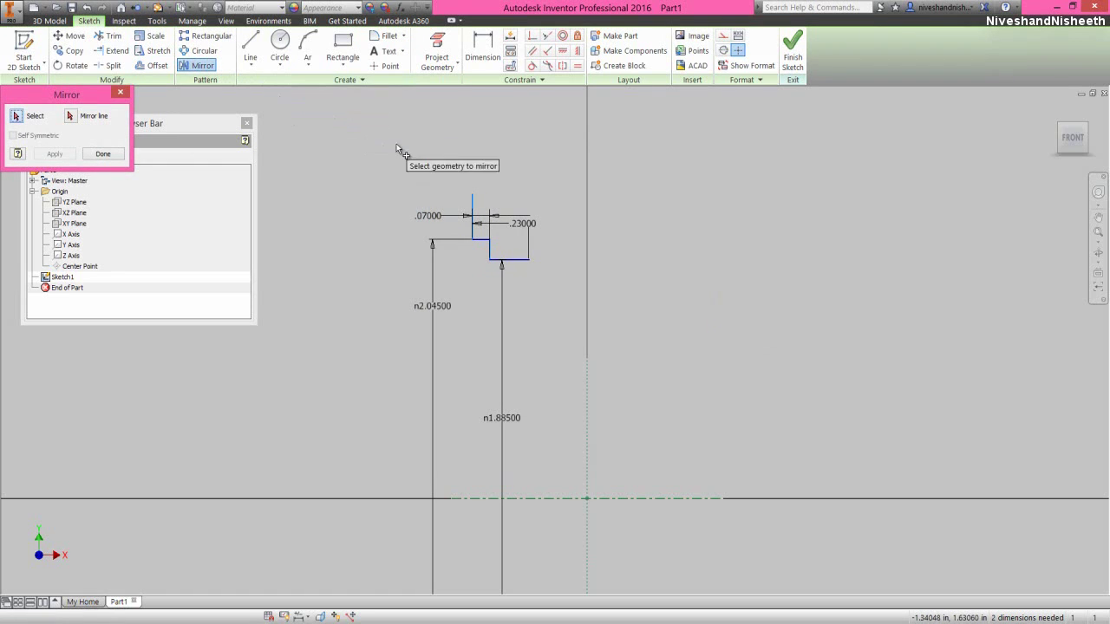
left_click(473, 207)
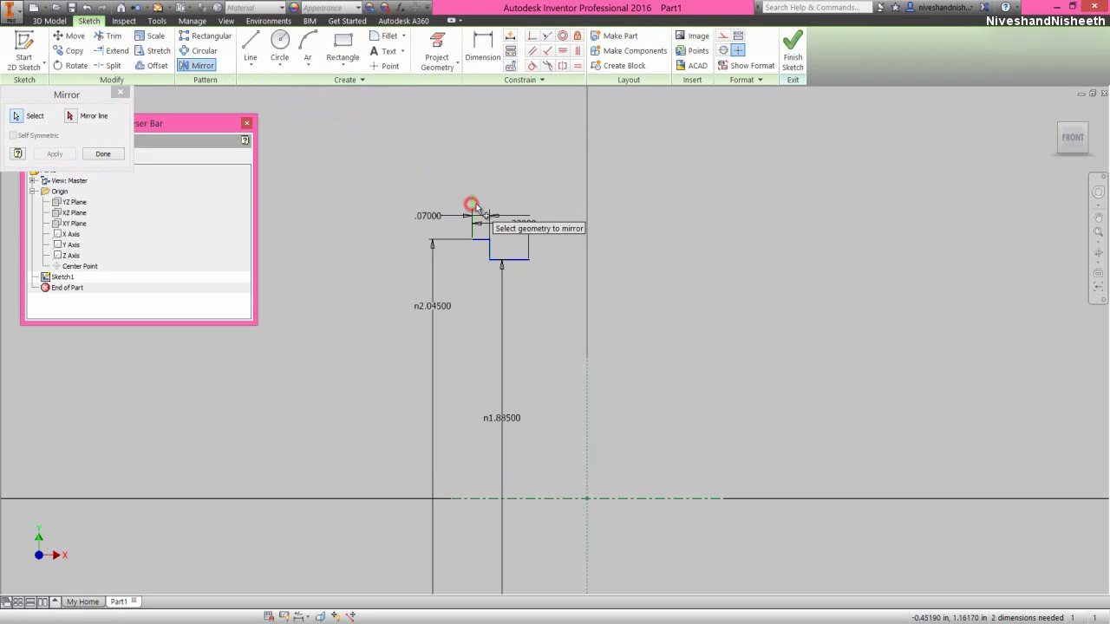
left_click(481, 241)
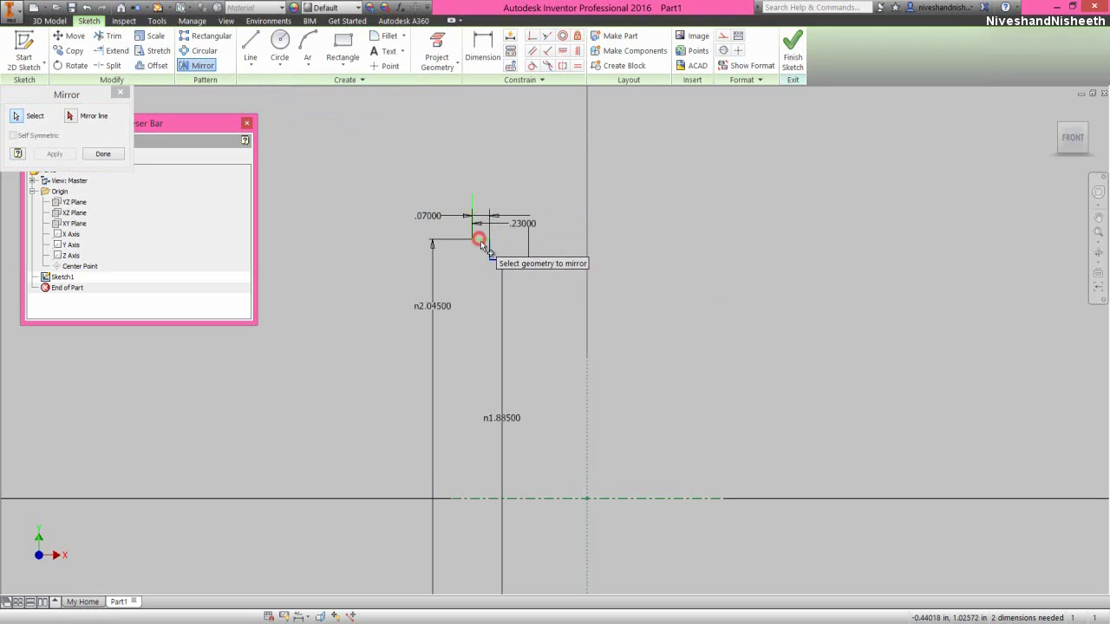
left_click(490, 252)
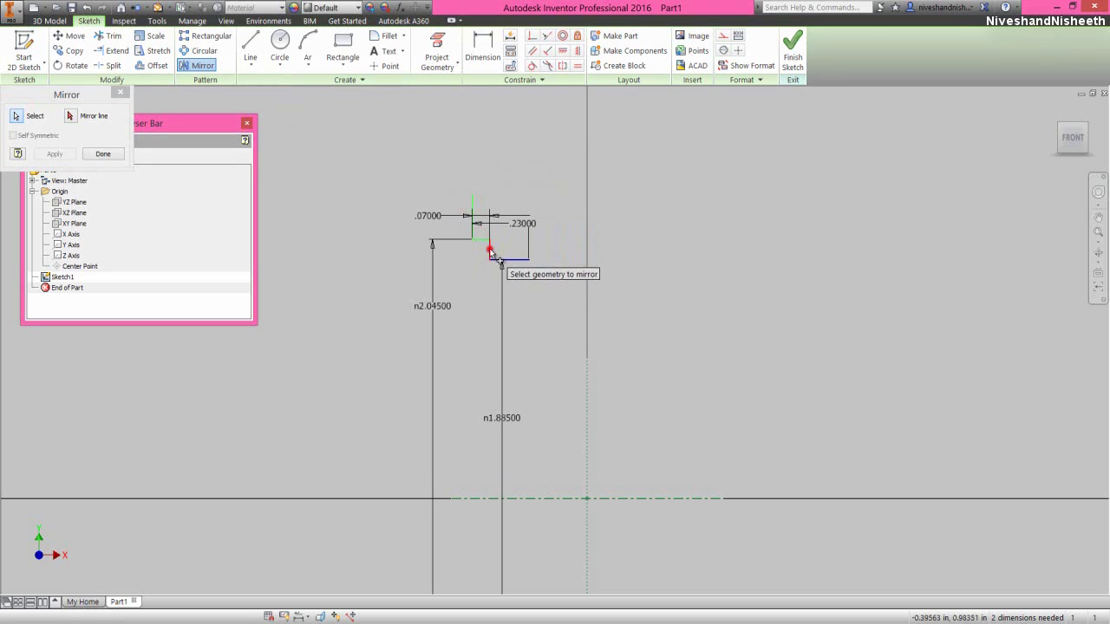
left_click(523, 260)
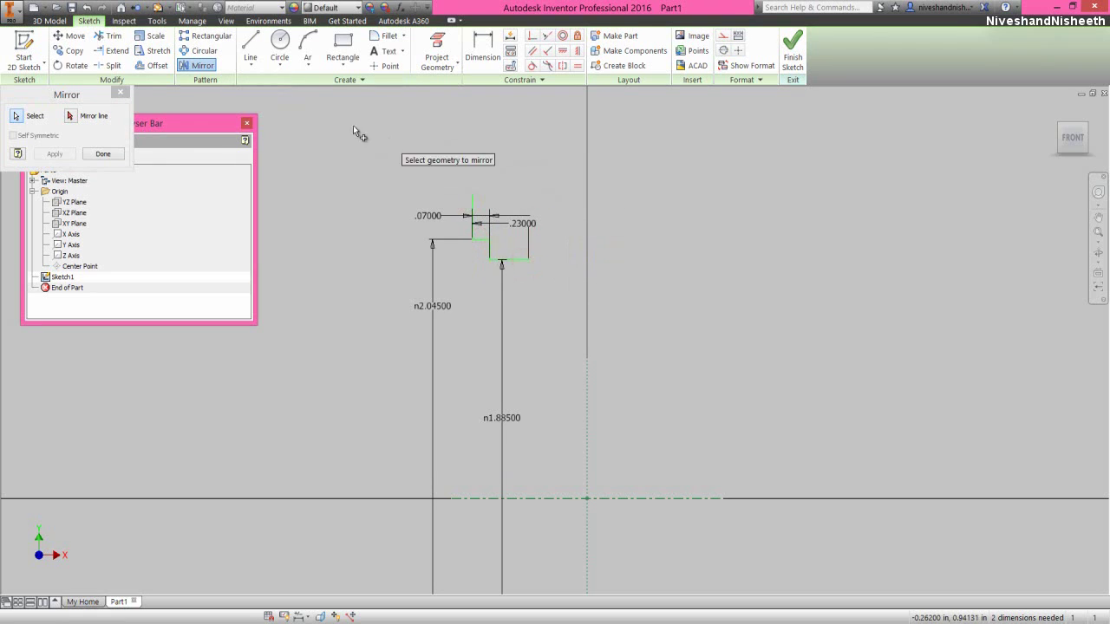
left_click(73, 118)
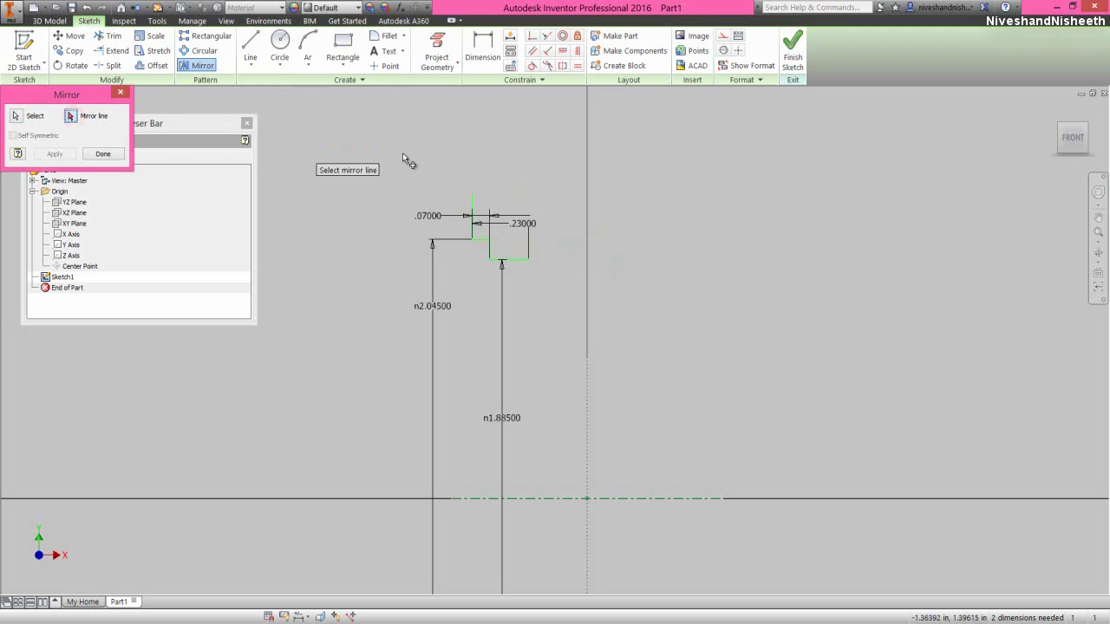
left_click(588, 393)
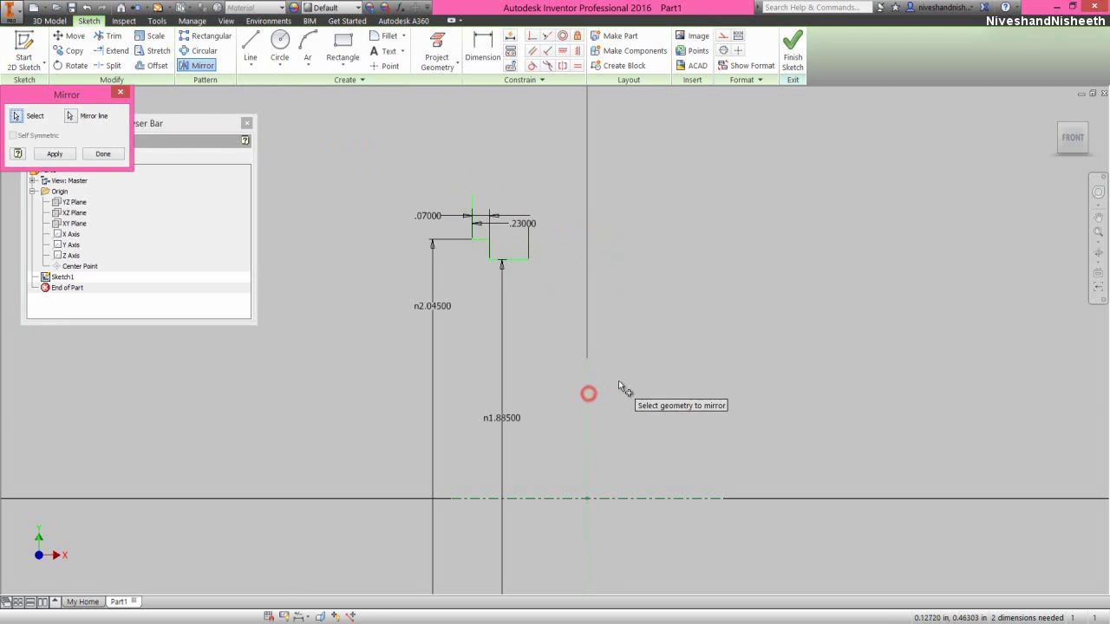
right_click(648, 214)
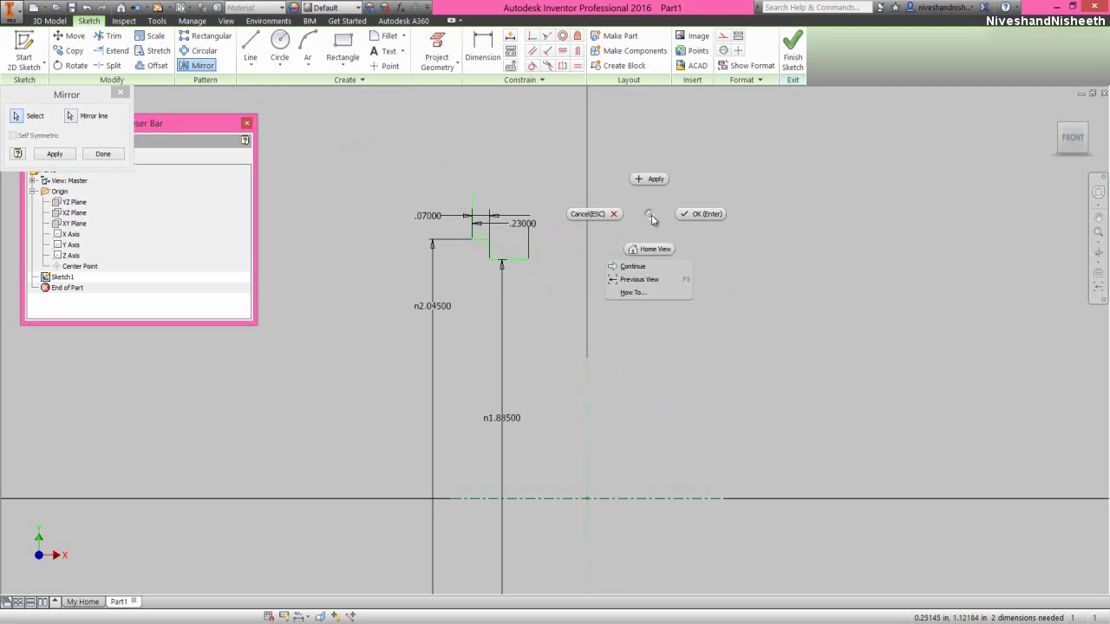
left_click(699, 214)
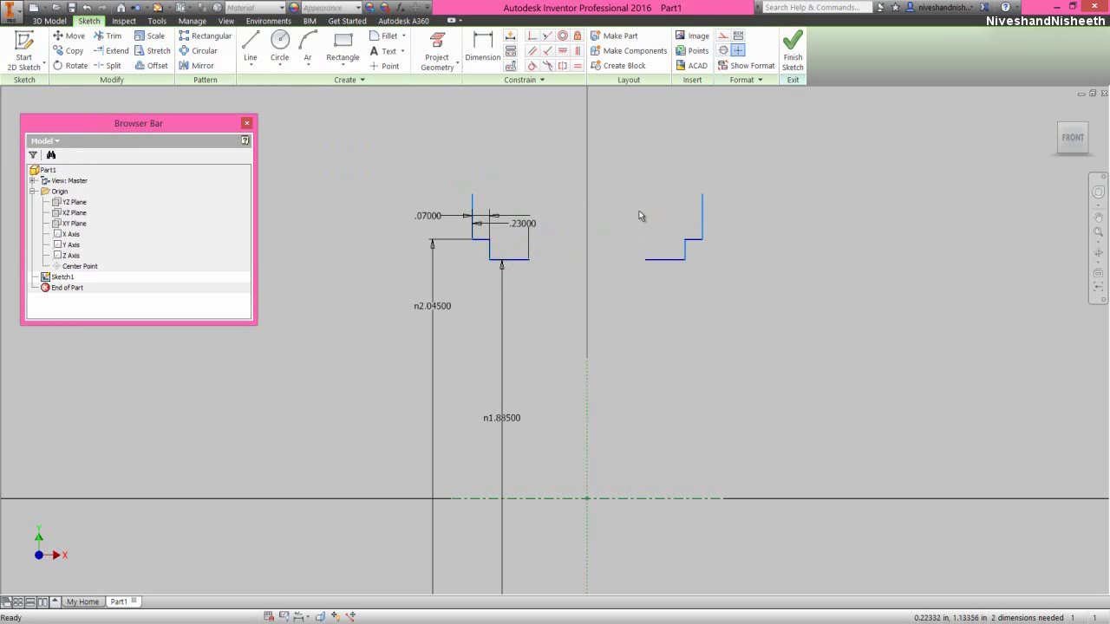
Draw an upward-bulging three-point arc spanning about 0.93 in between the upper ends of the two outer vertical lines
left_click(307, 52)
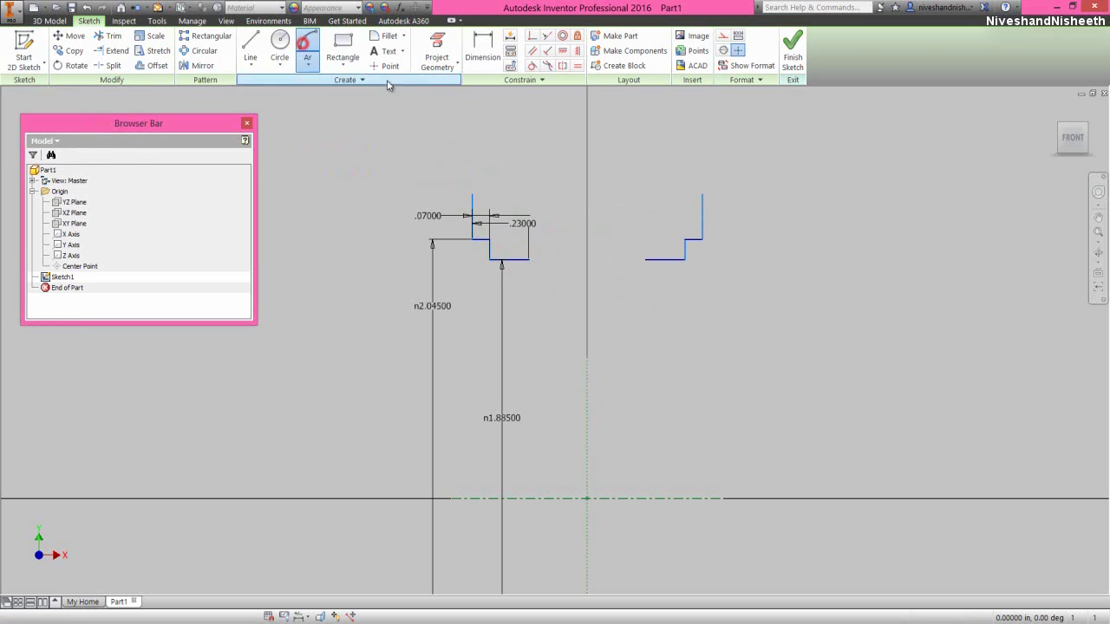
left_click(473, 193)
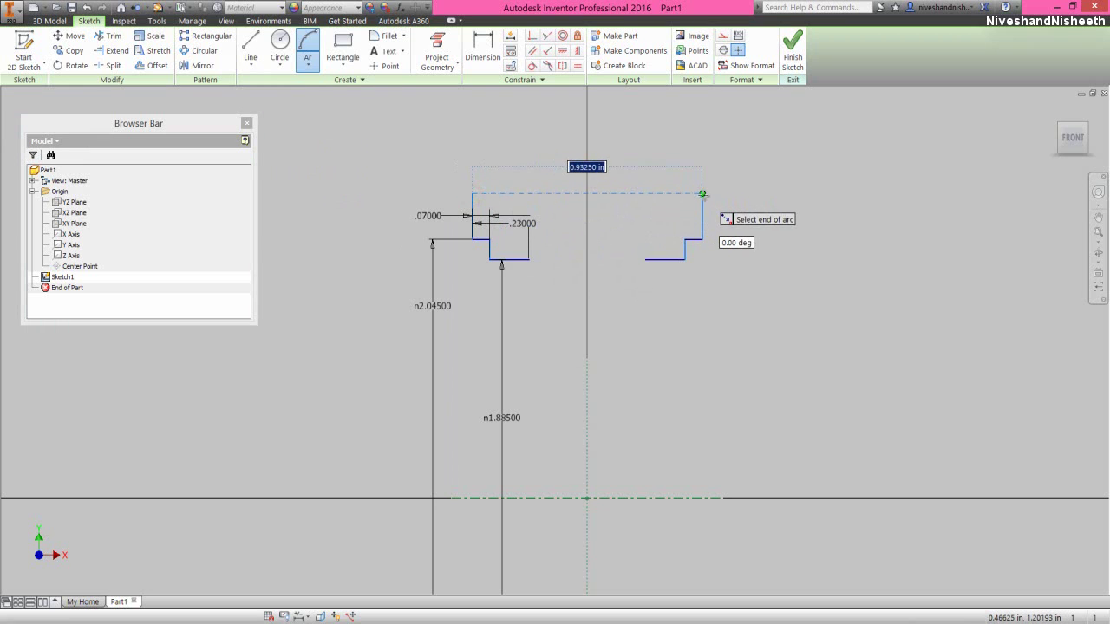
left_click(702, 193)
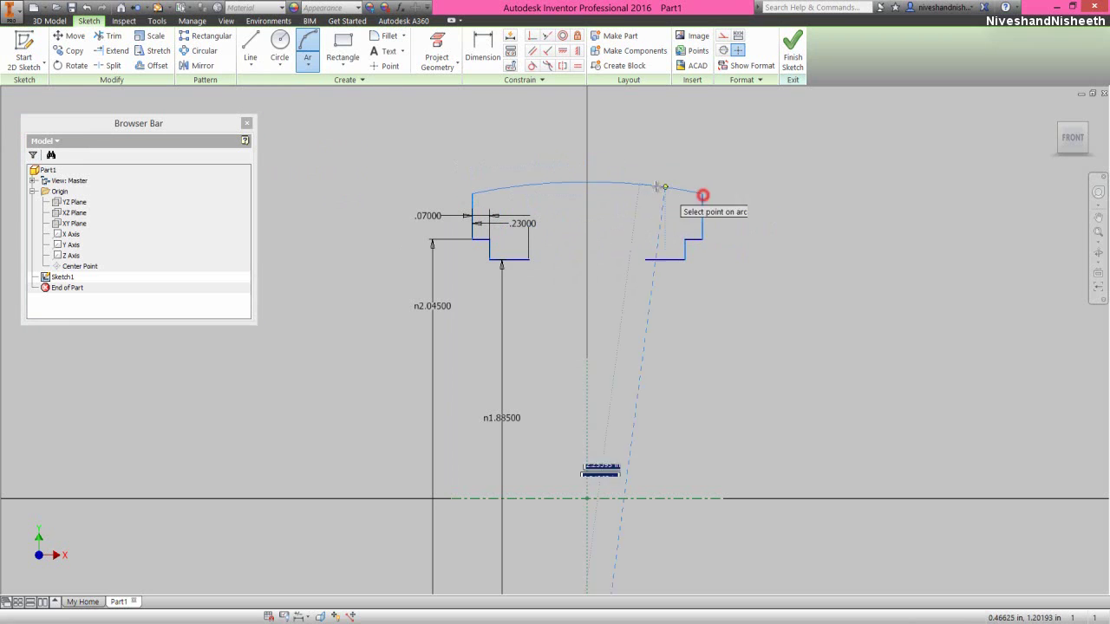
left_click(613, 170)
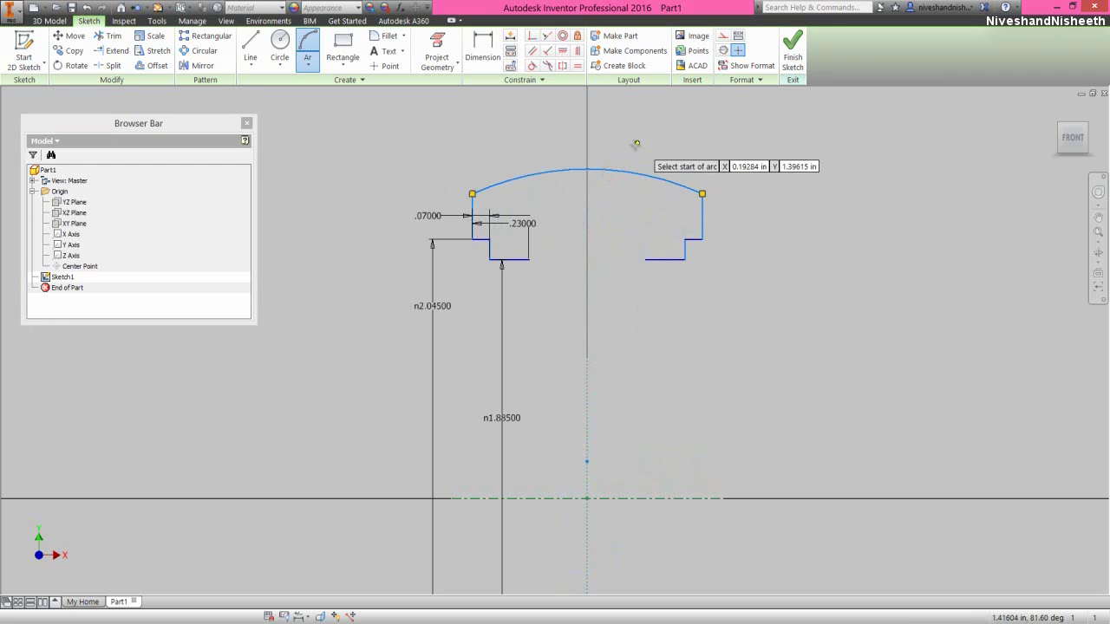
right_click(632, 152)
left_click(669, 150)
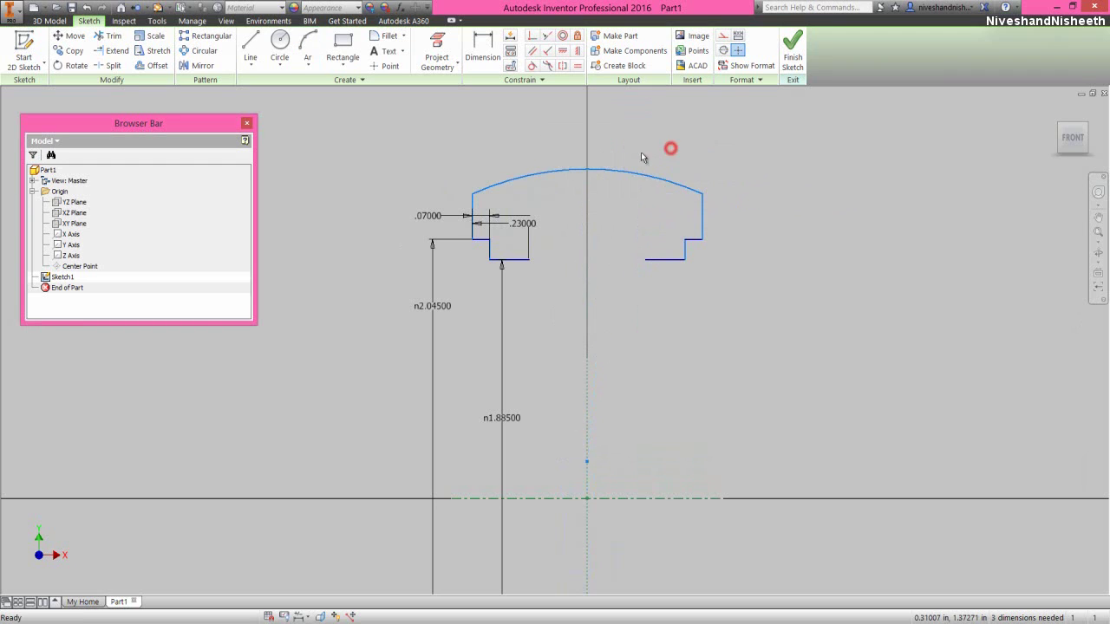
Place a sketch point at the arc's apex on the vertical axis and dimension it to a 2.6 in diameter about the horizontal centerline
left_click(390, 68)
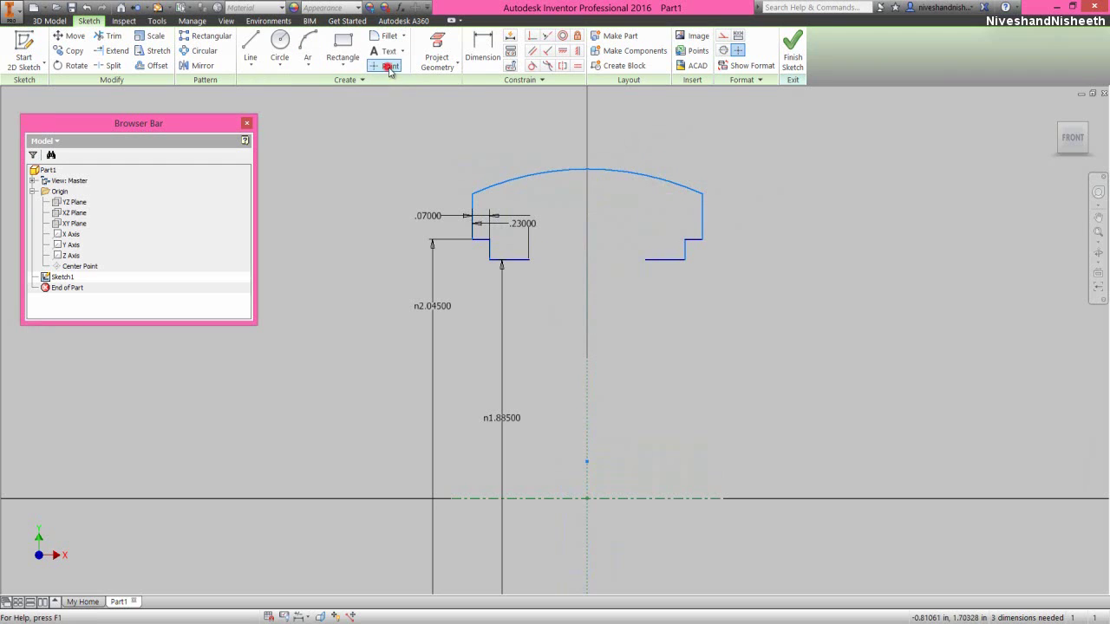
left_click(587, 169)
right_click(652, 137)
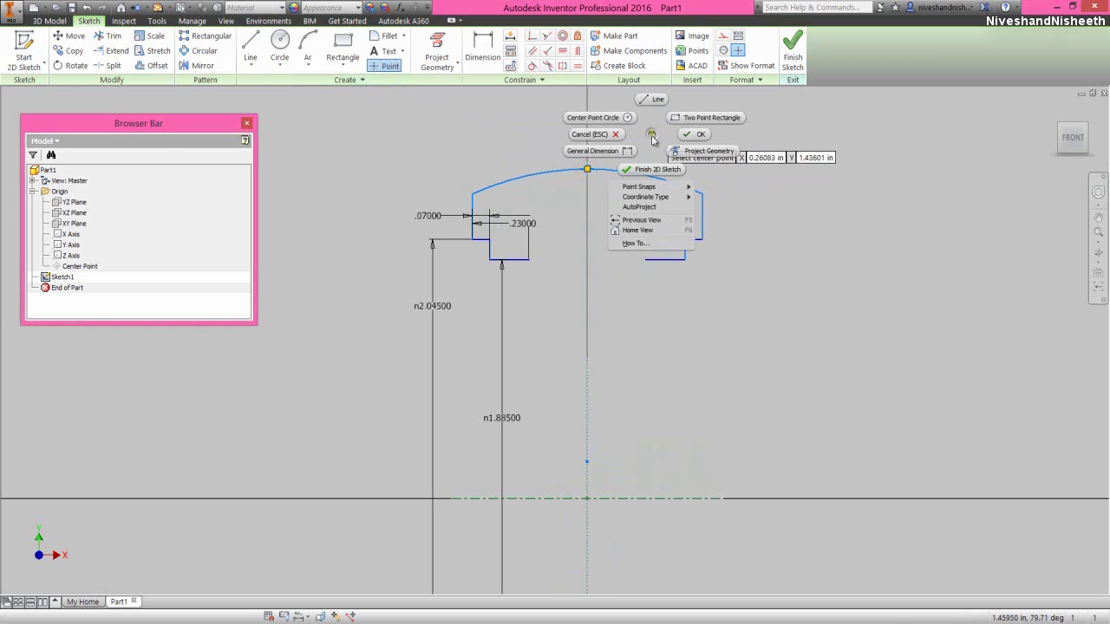
left_click(626, 152)
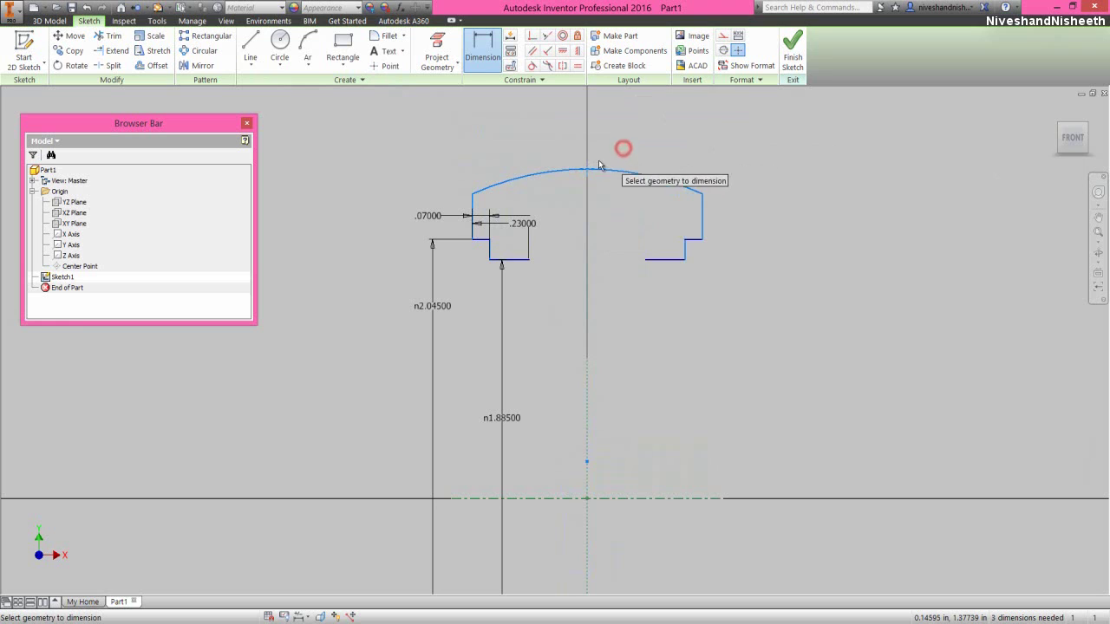
left_click(588, 169)
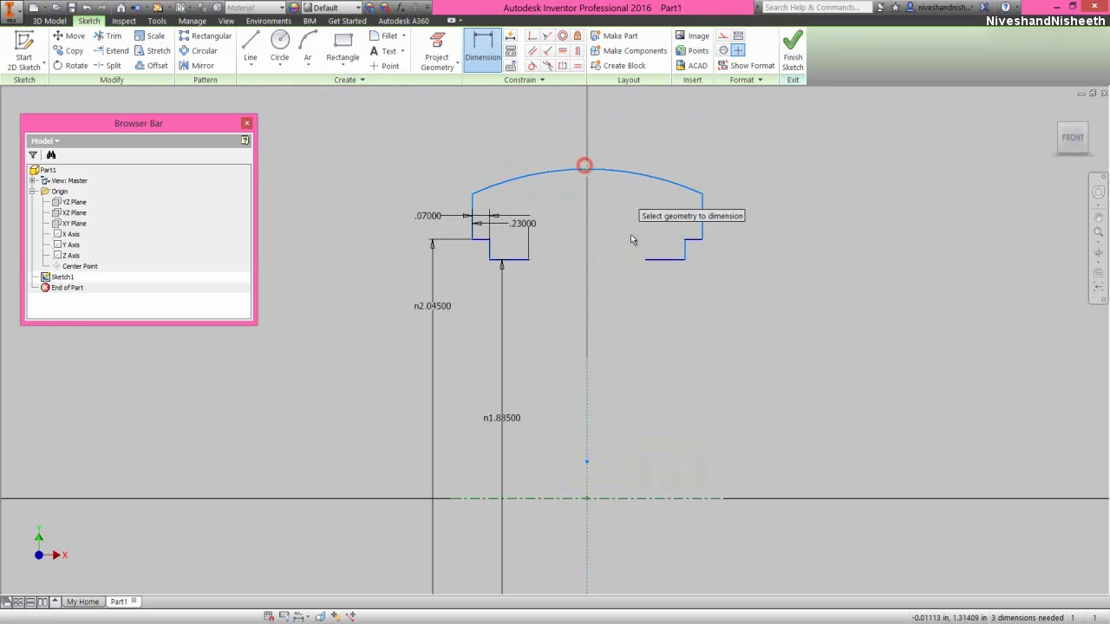
left_click(634, 502)
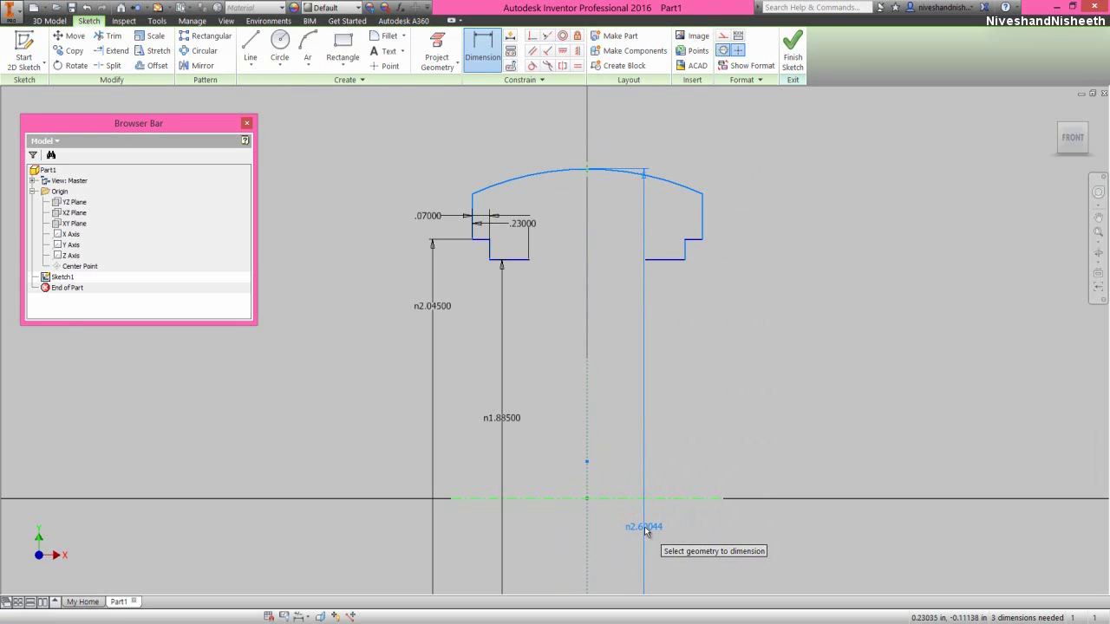
left_click(646, 531)
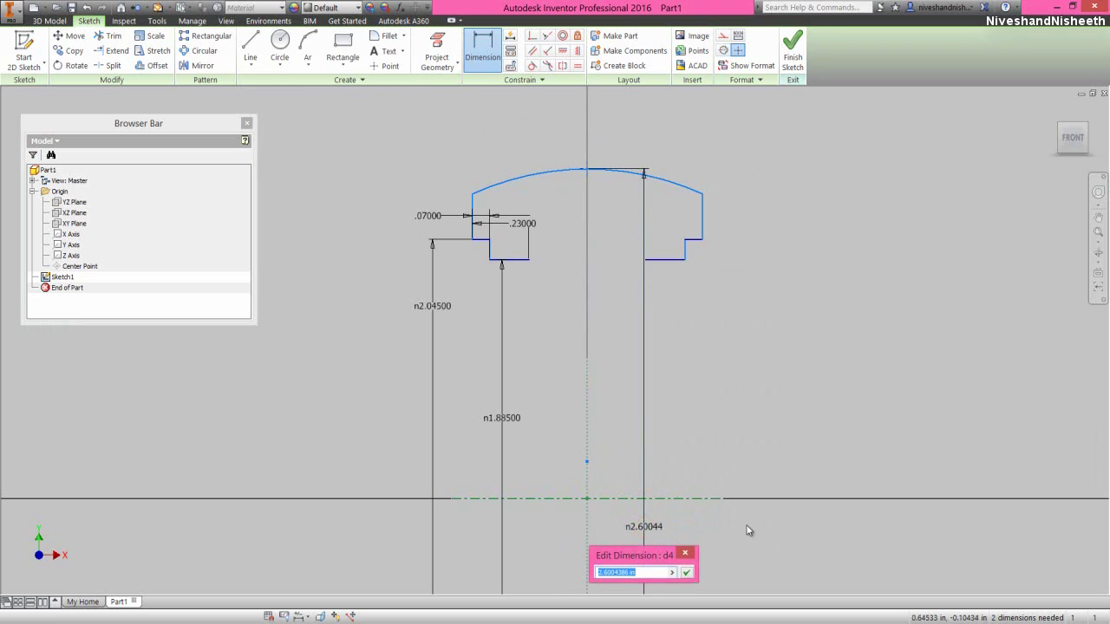
type("2.6")
key("Return")
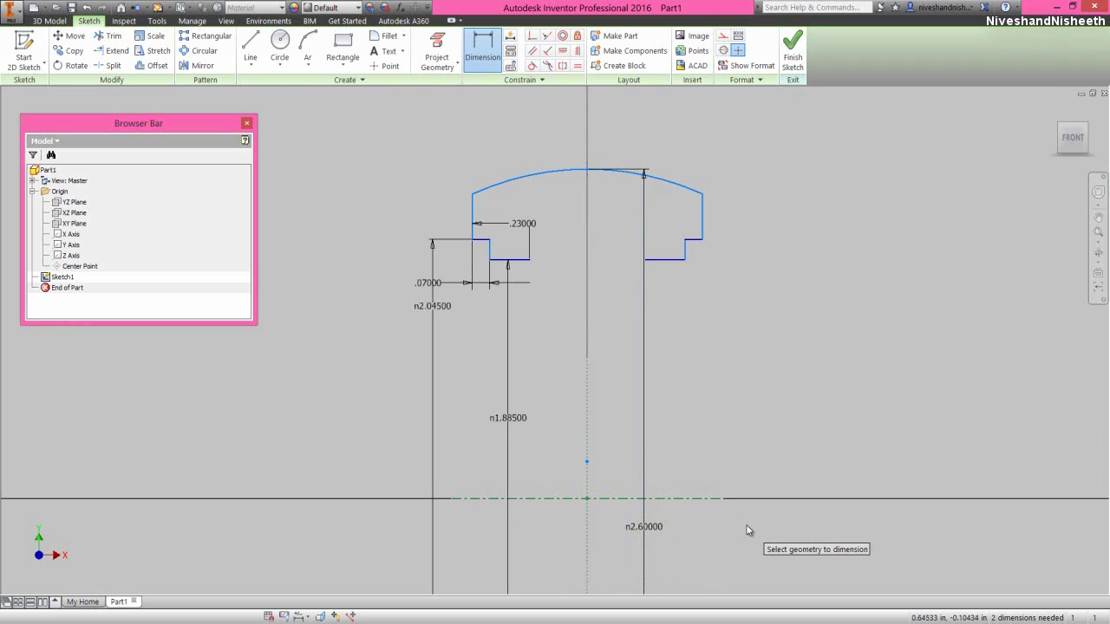
right_click(728, 371)
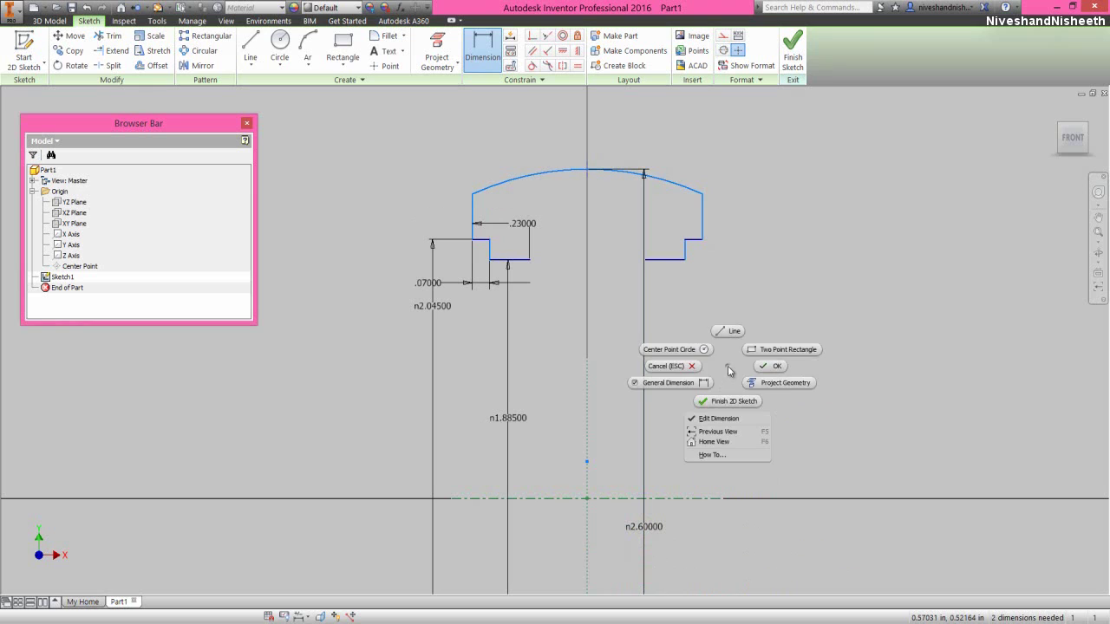
left_click(773, 363)
key("Escape")
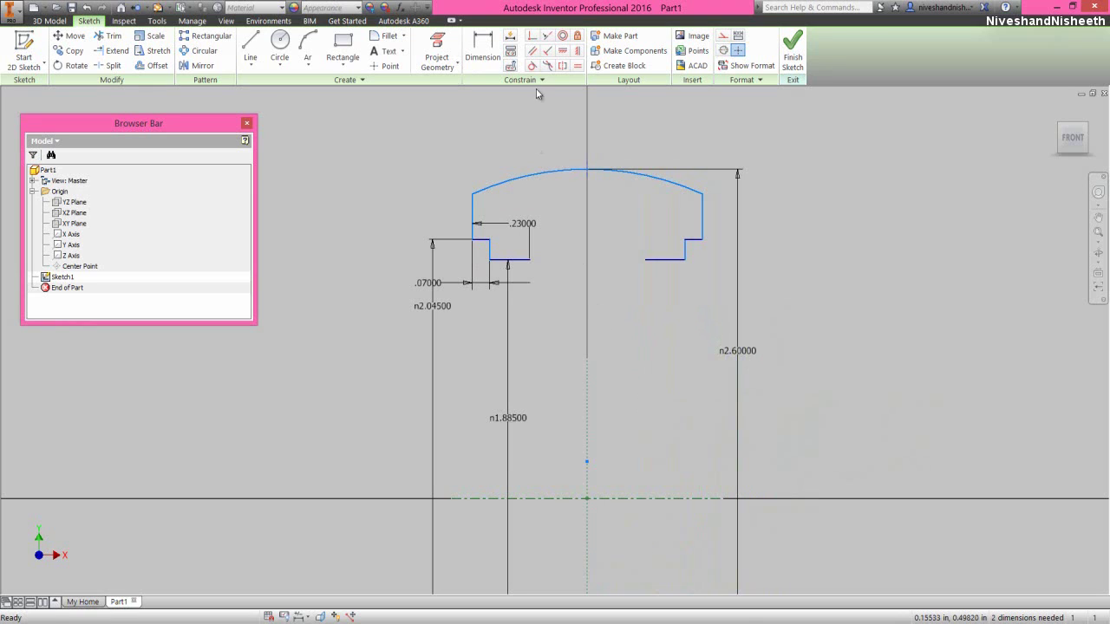
Constrain the arc's center point to coincide with the sketch origin
left_click(533, 37)
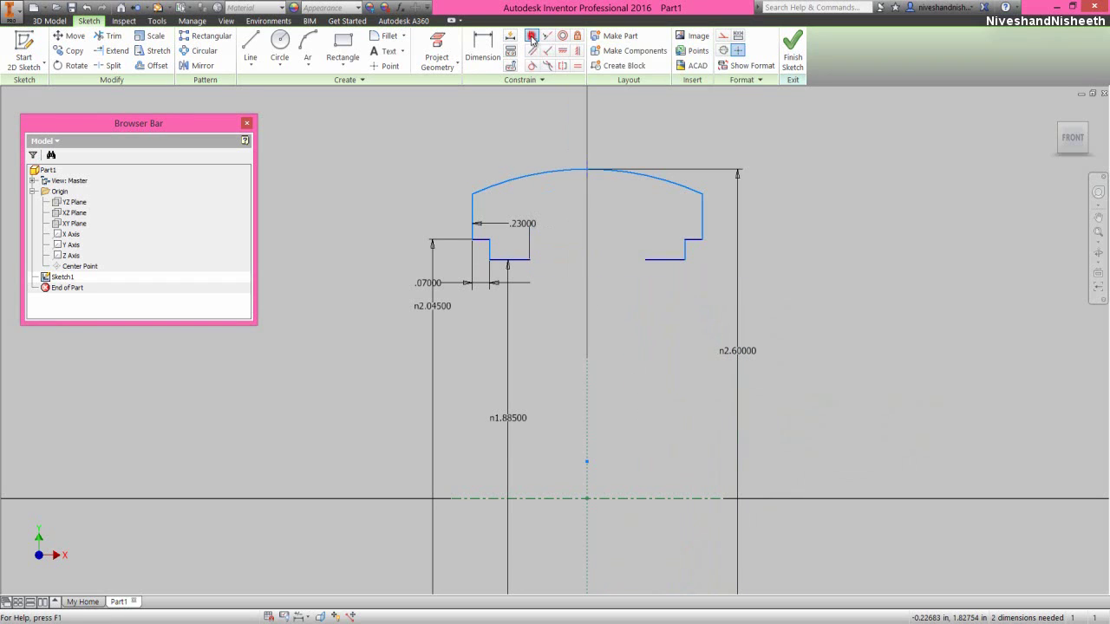
left_click(587, 462)
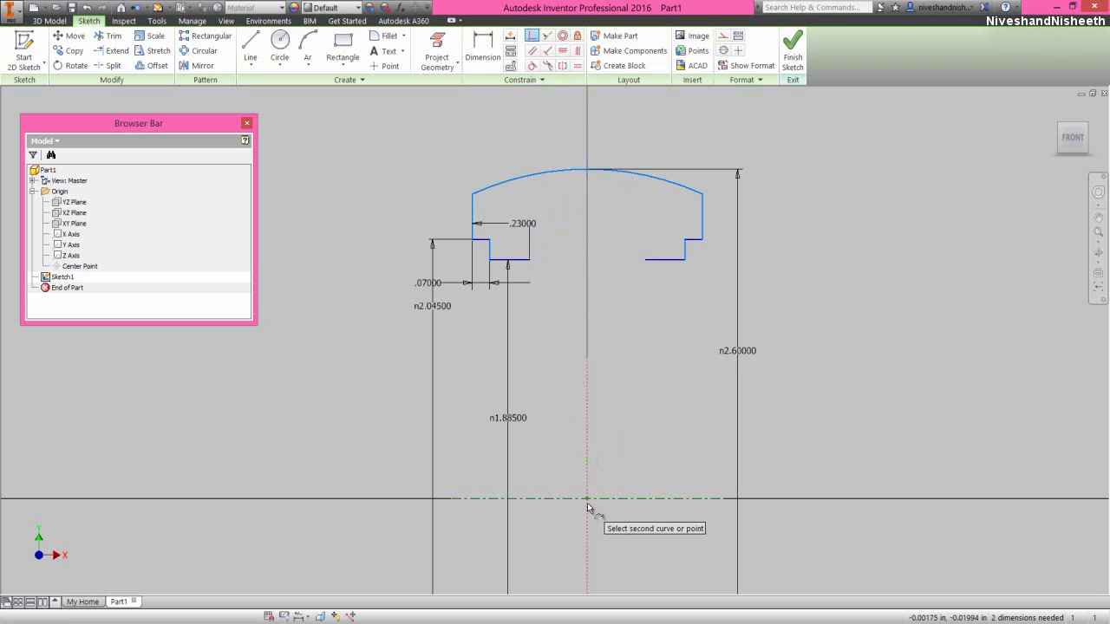
left_click(587, 500)
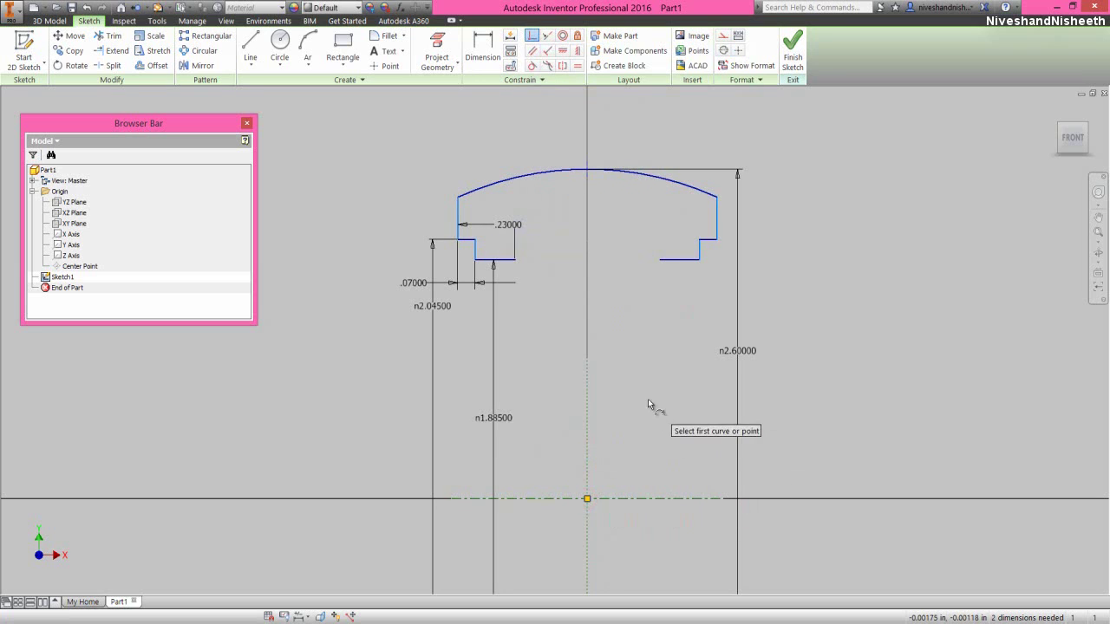
Dimension the overall width between the two outer vertical lines to 1.045 in, with the text above the arc
right_click(632, 378)
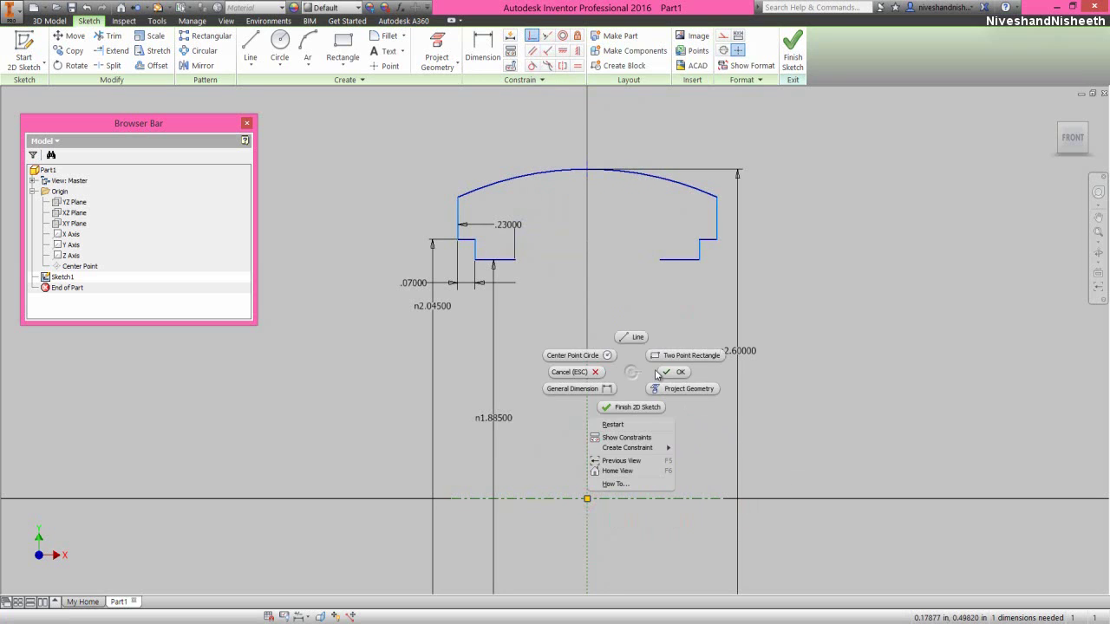
left_click(599, 393)
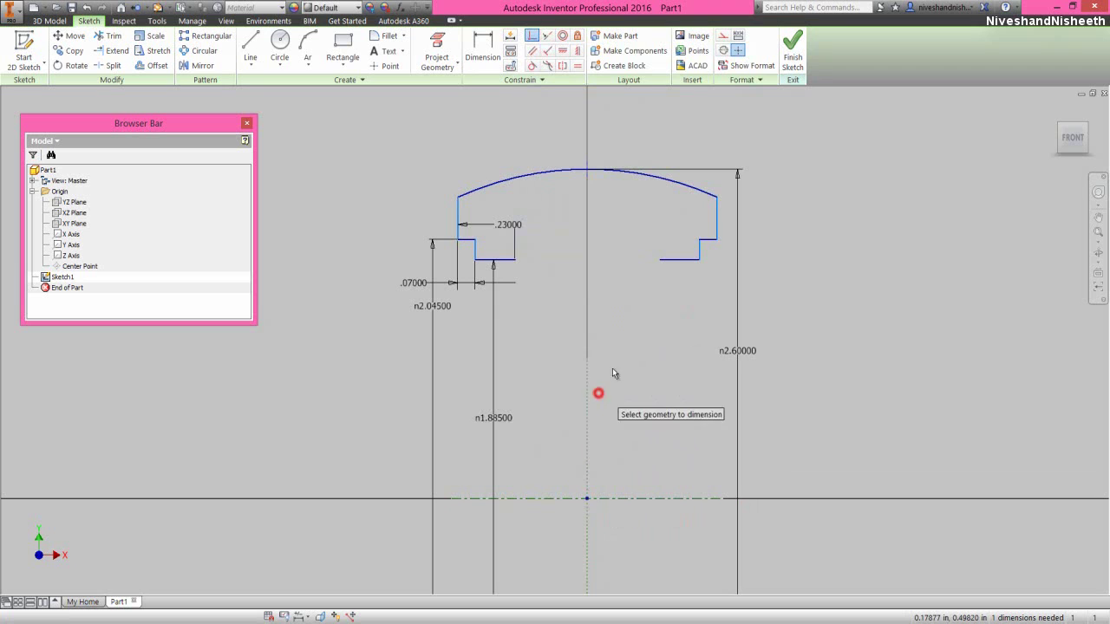
left_click(458, 211)
left_click(717, 214)
left_click(626, 135)
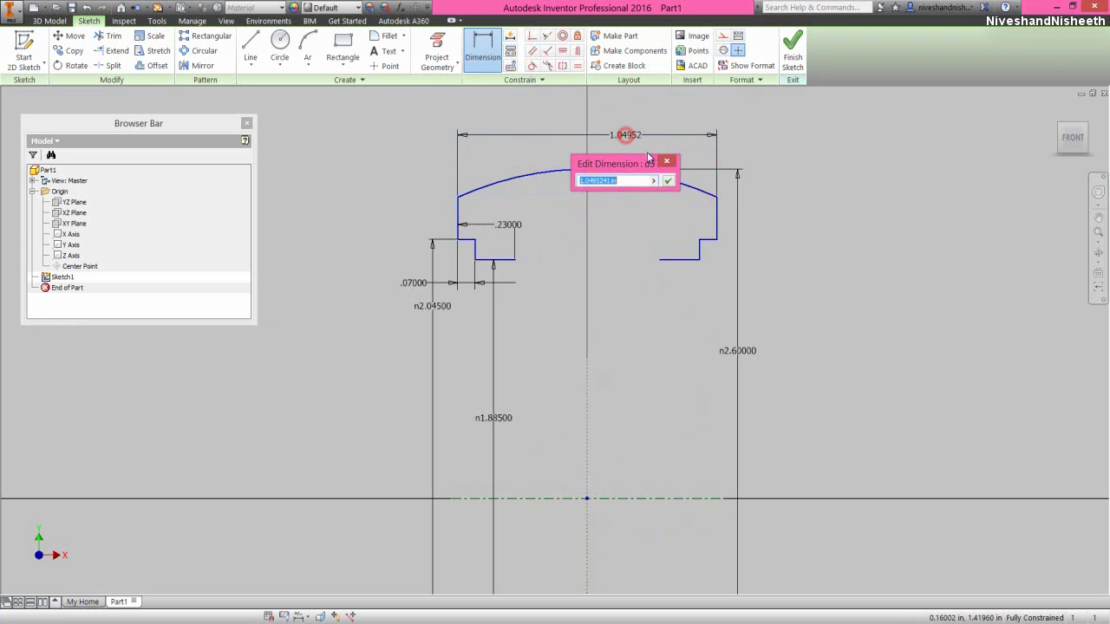
type("1.045")
left_click(668, 180)
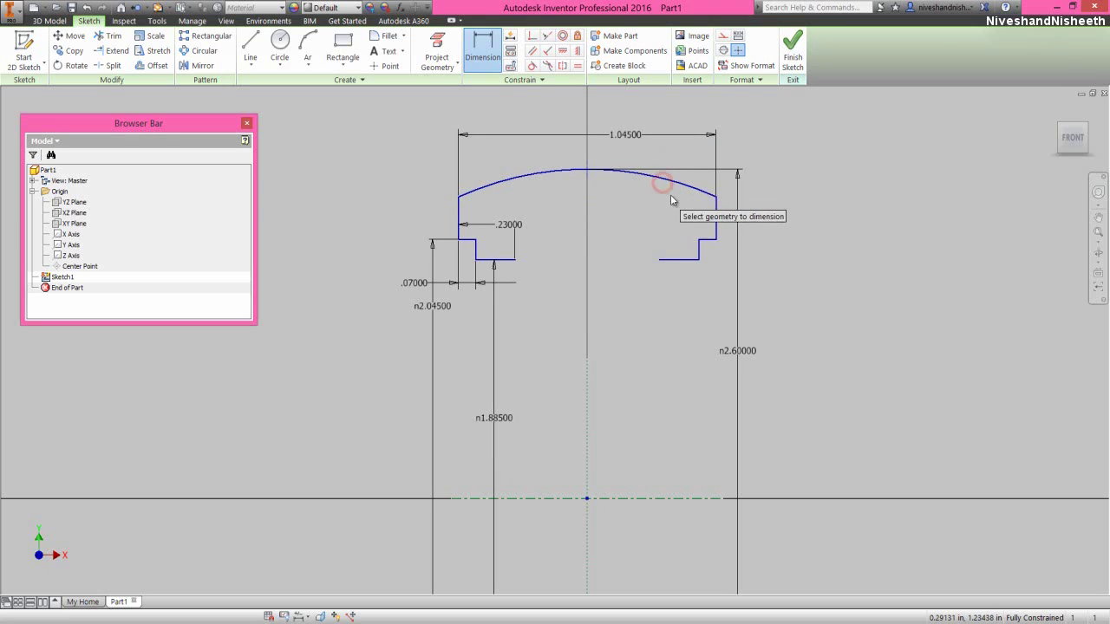
right_click(798, 198)
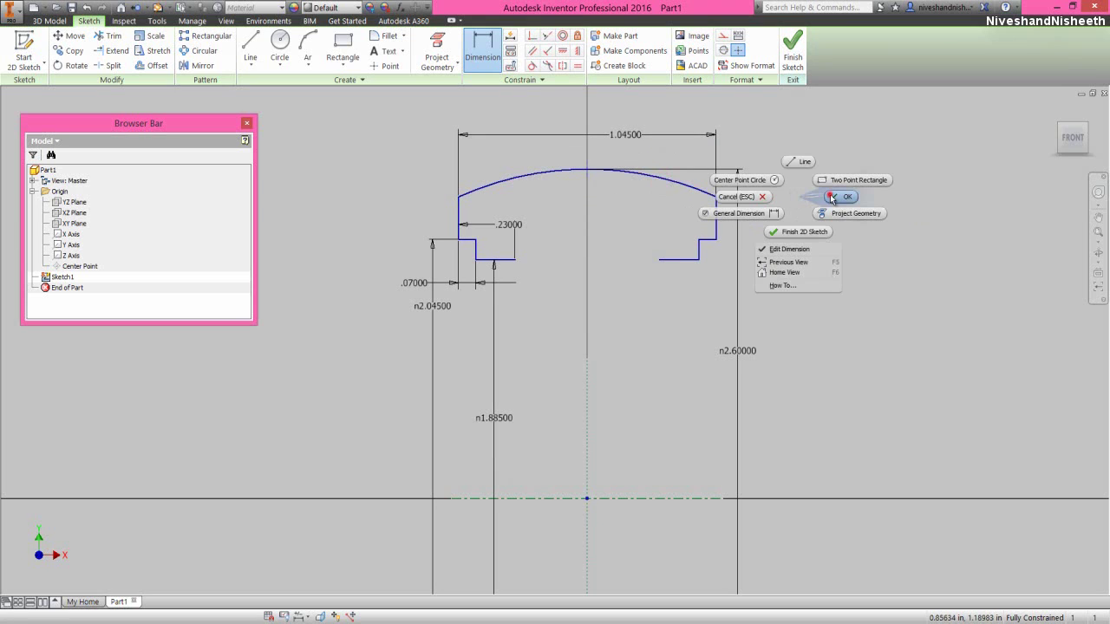
left_click(831, 197)
left_click(830, 196)
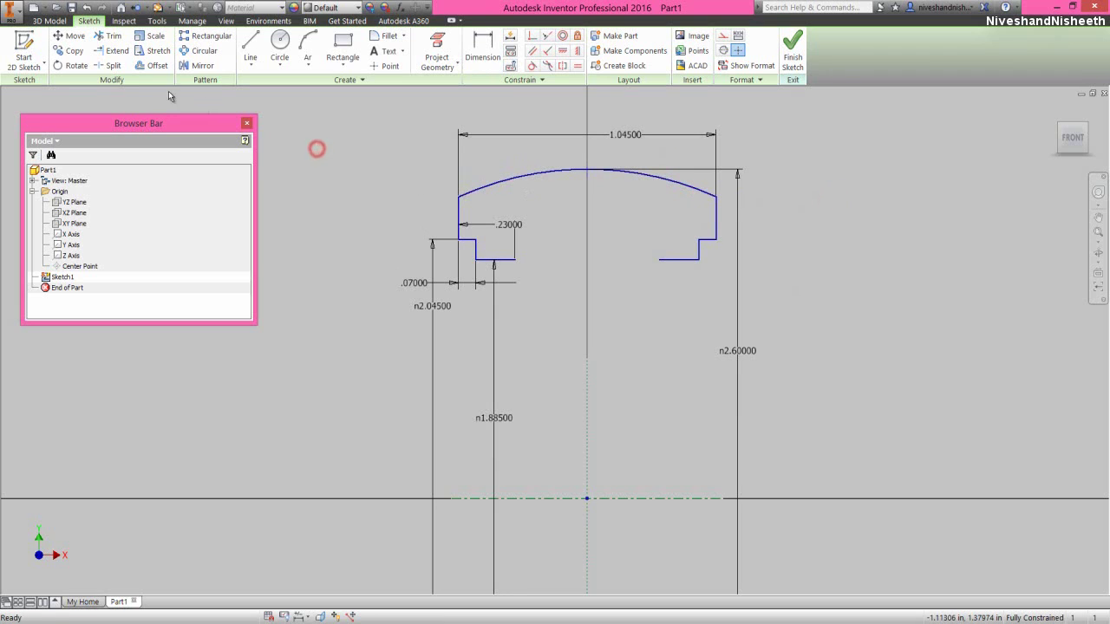
Offset the whole arc-topped stepped profile inward by 0.05 in
left_click(145, 70)
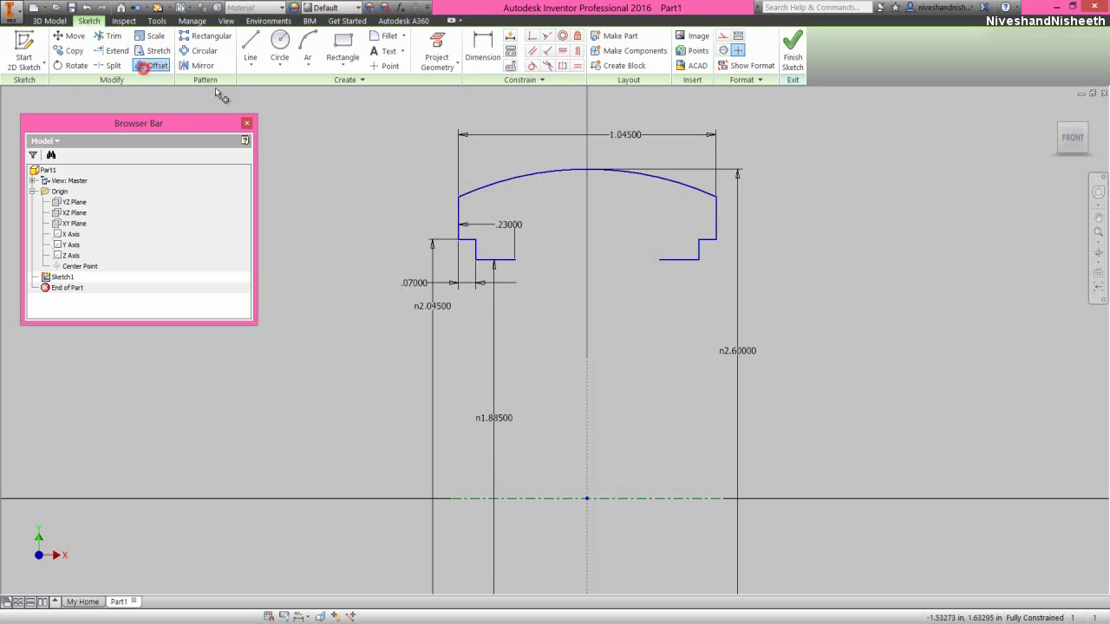
left_click(466, 195)
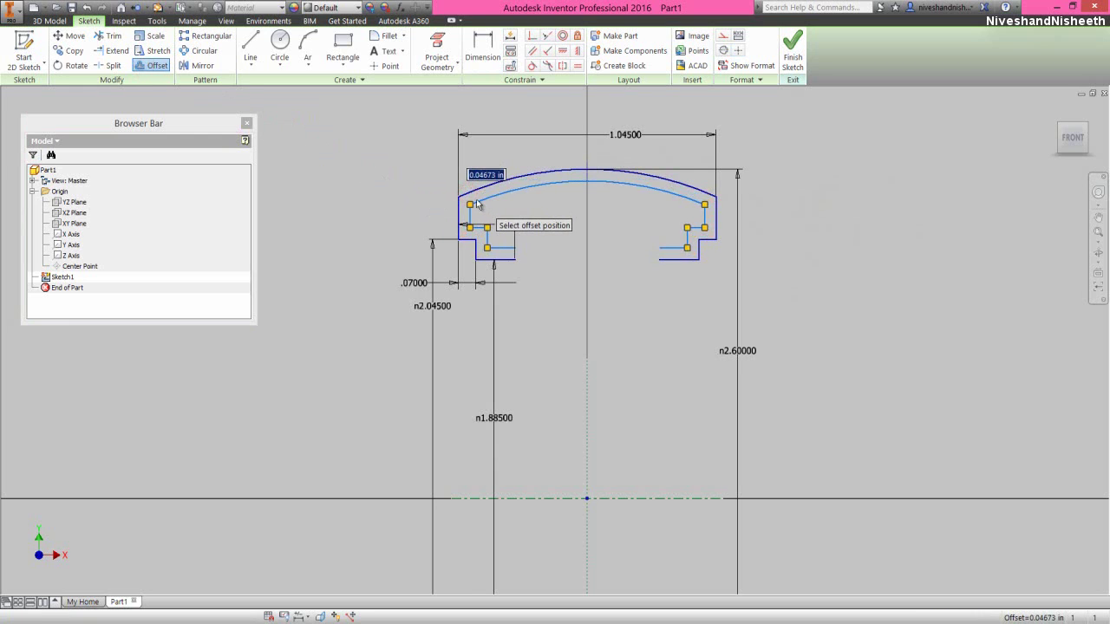
type(".05")
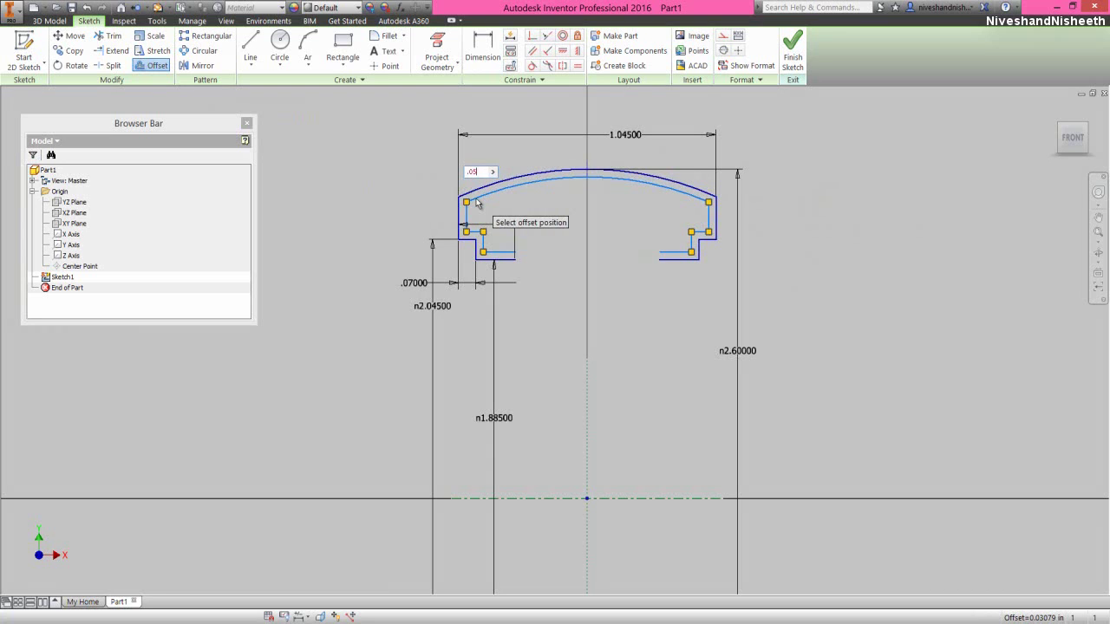
key("Return")
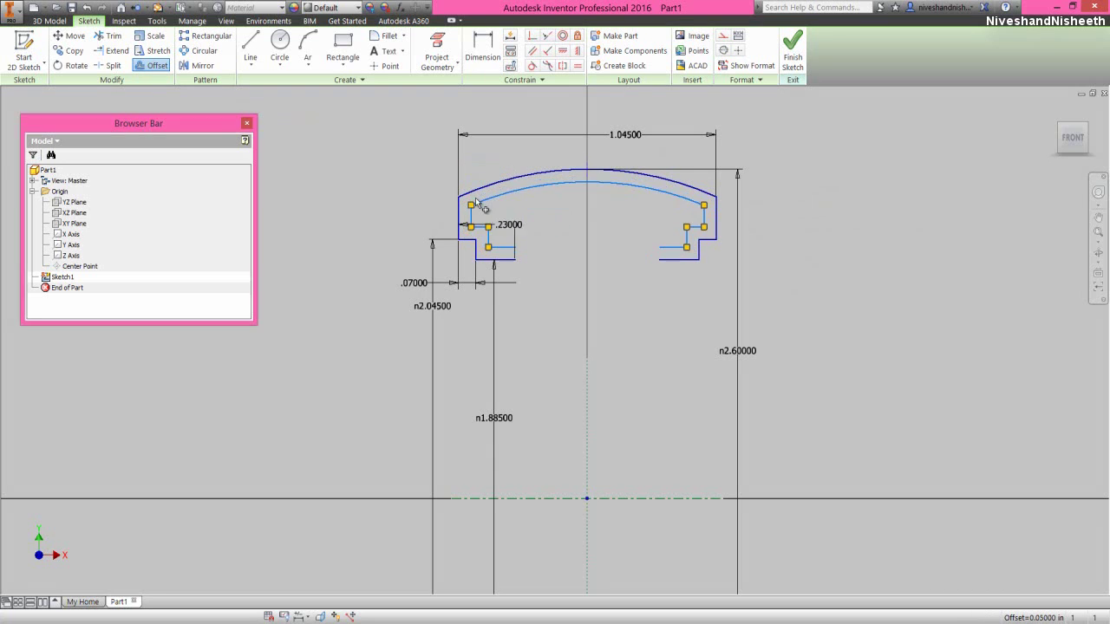
right_click(816, 201)
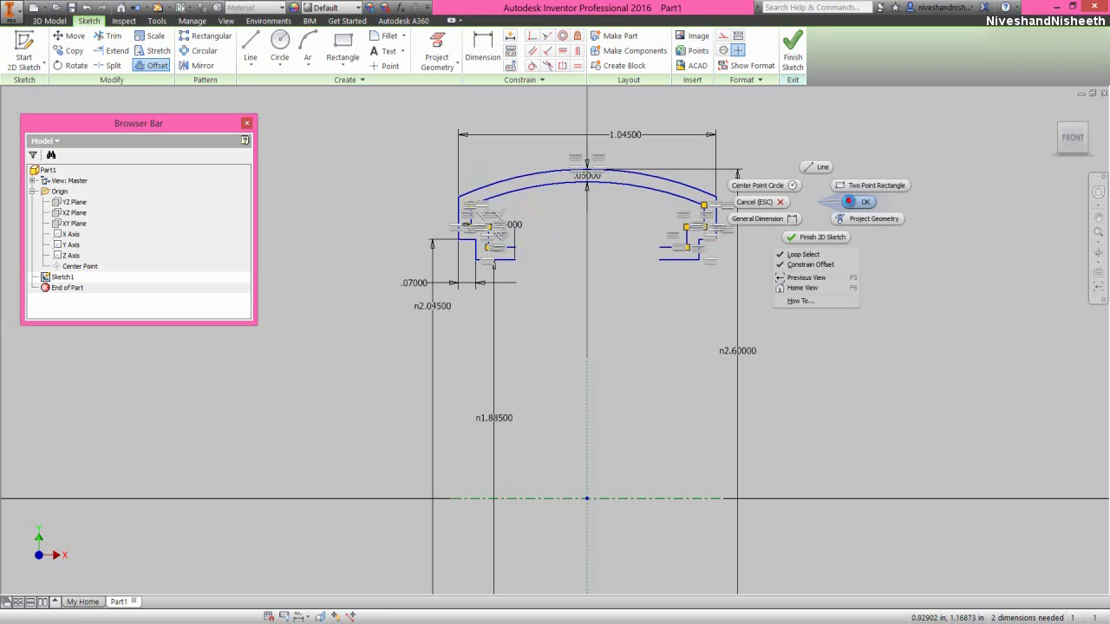
left_click(839, 200)
Close both open lower ends of the profile with short vertical lines joining the original and offset contours
left_click(250, 41)
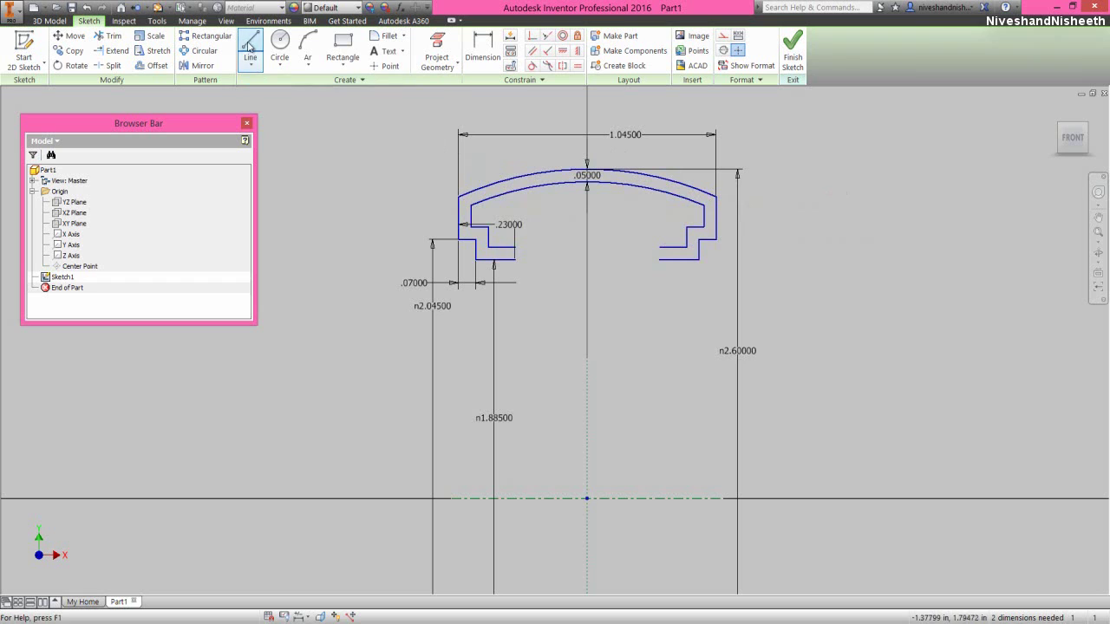
left_click(515, 248)
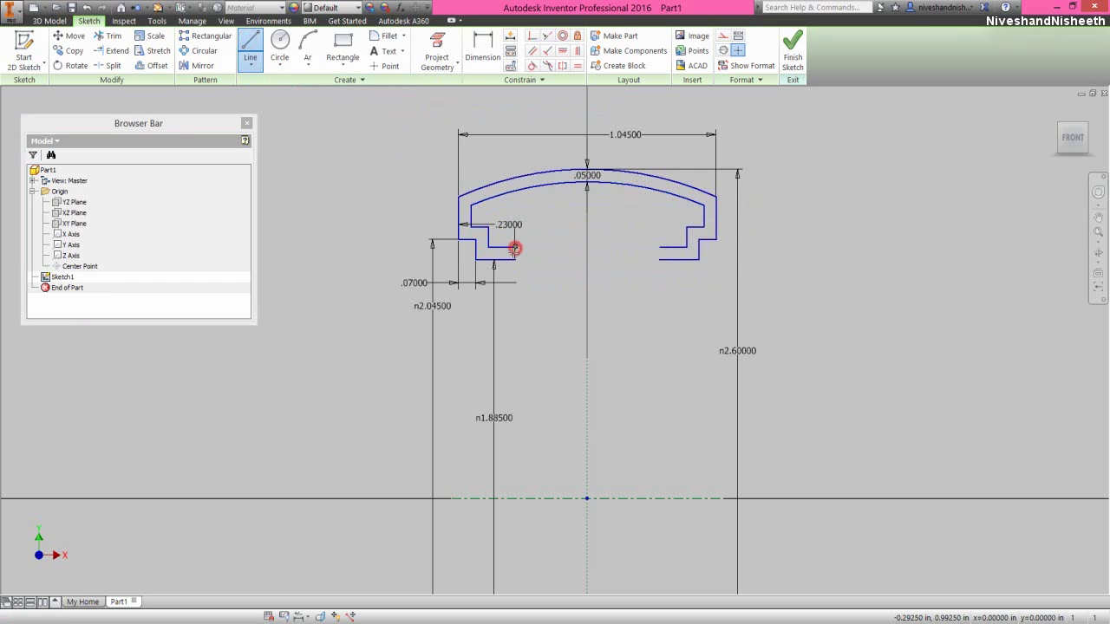
double_click(515, 259)
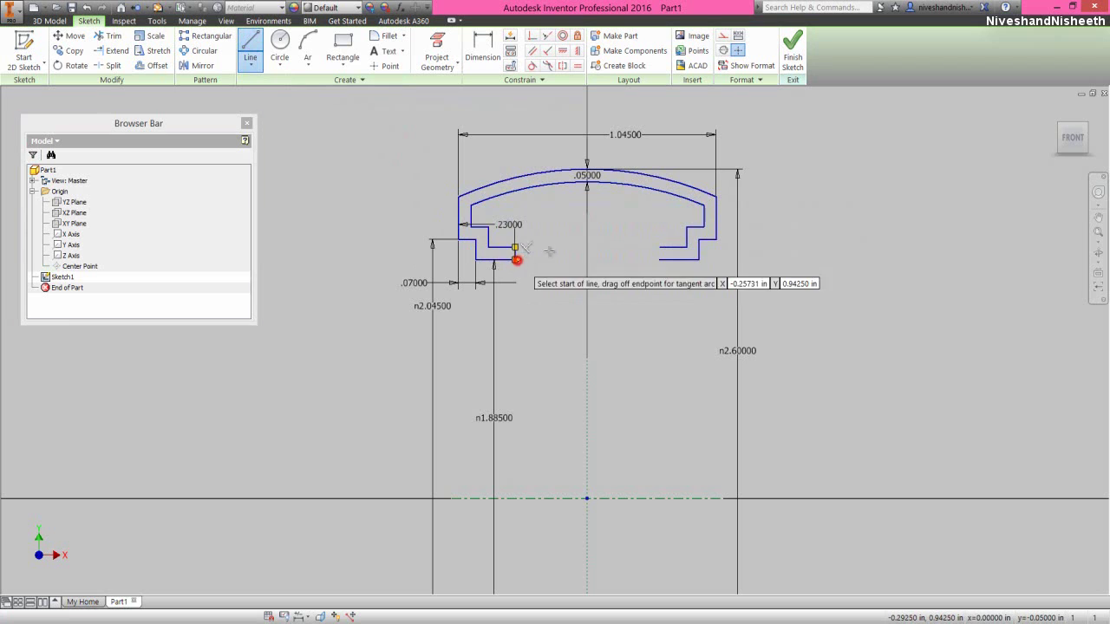
left_click(660, 248)
double_click(660, 259)
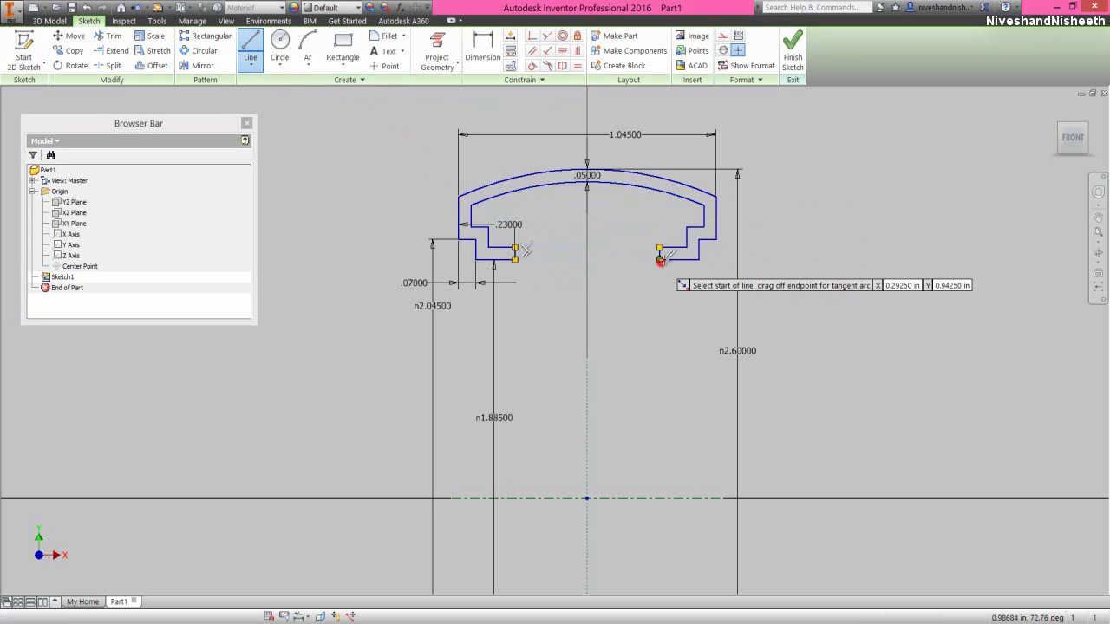
right_click(791, 206)
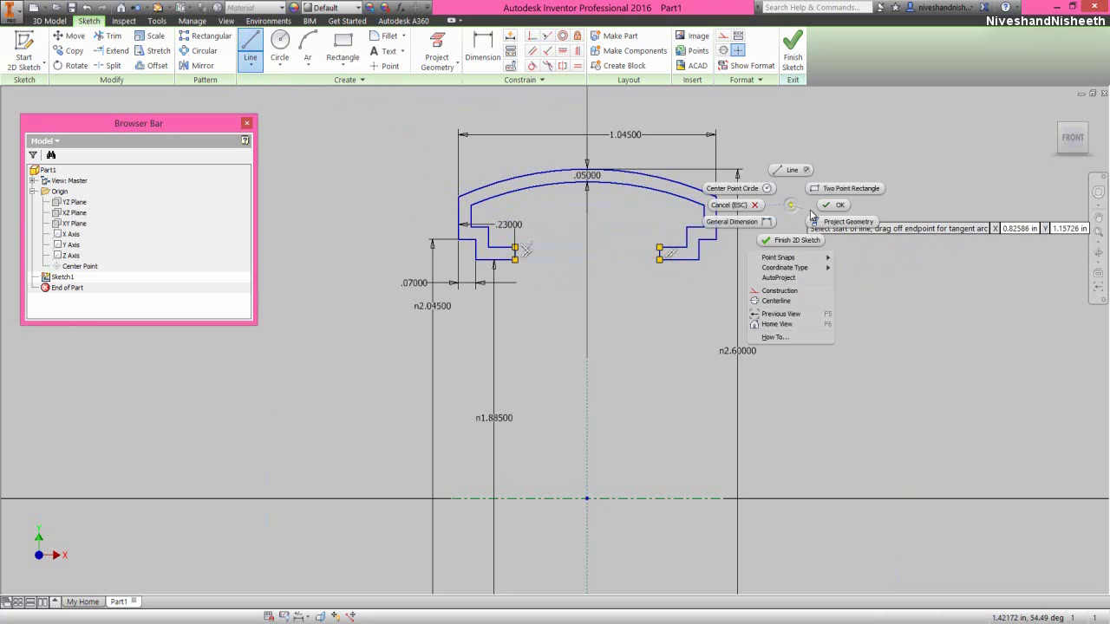
left_click(822, 208)
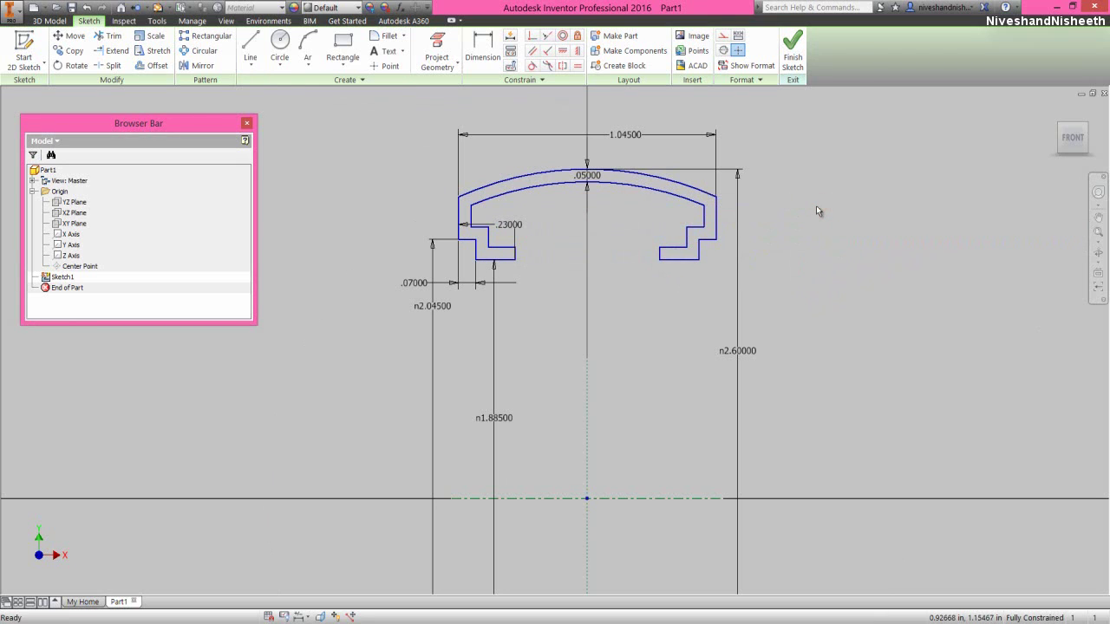
Finish the sketch and revolve the closed profile a full turn around the horizontal centerline as a new solid
left_click(792, 62)
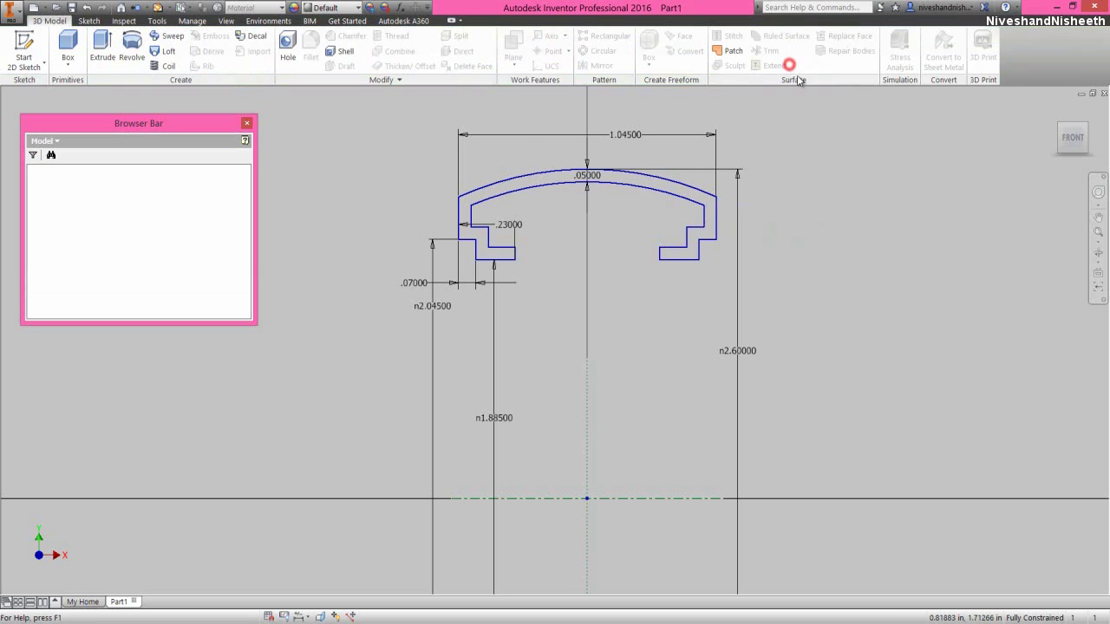
left_click(1089, 128)
left_click(764, 280)
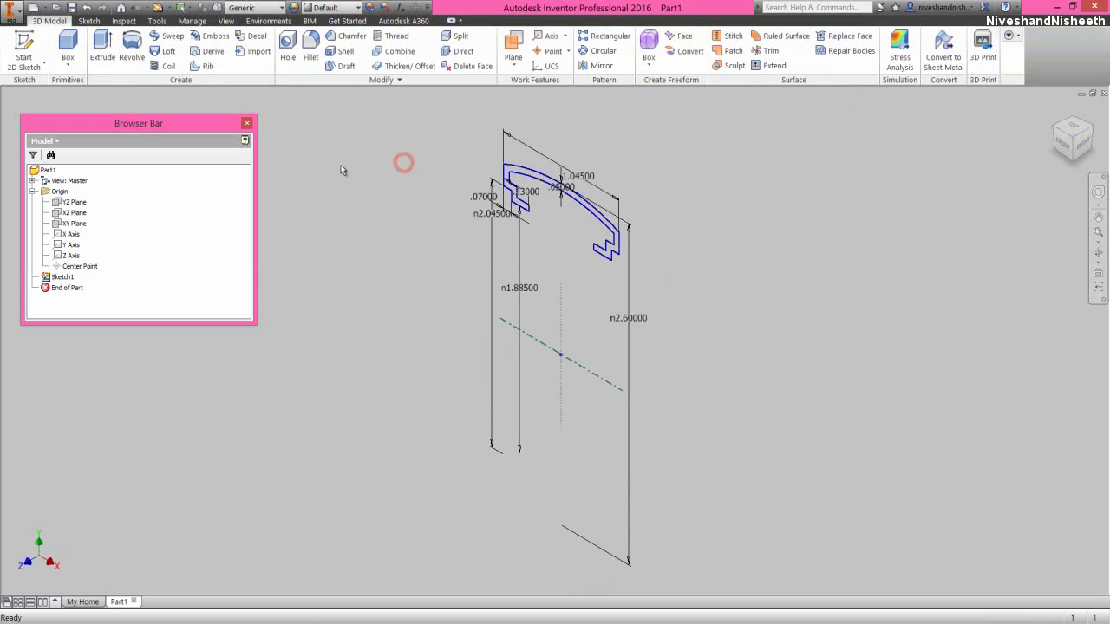
left_click(133, 57)
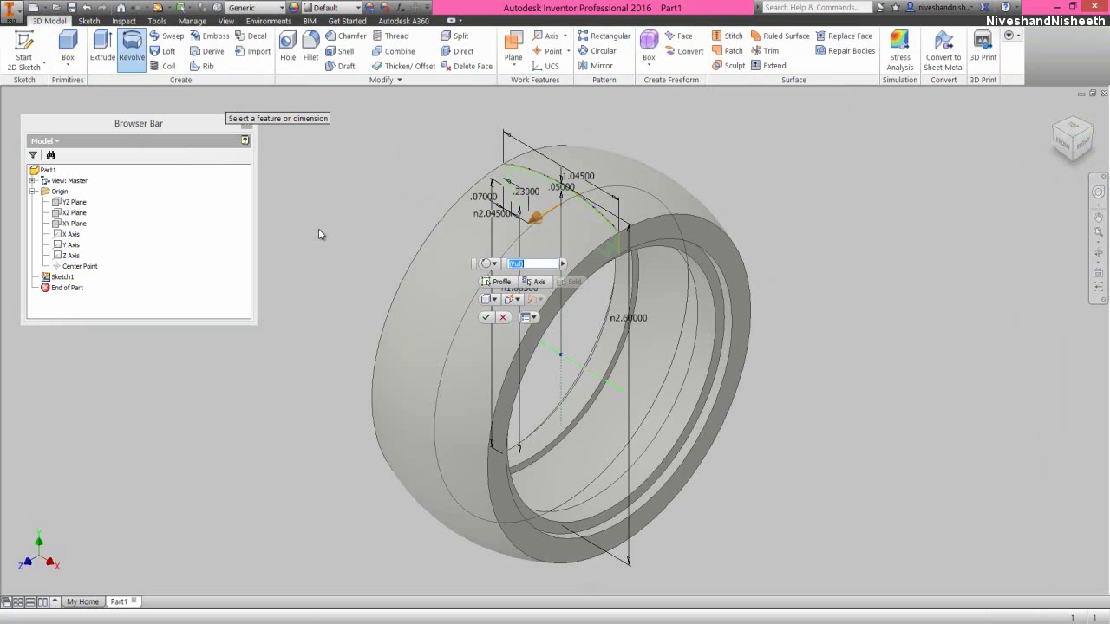
left_click(486, 321)
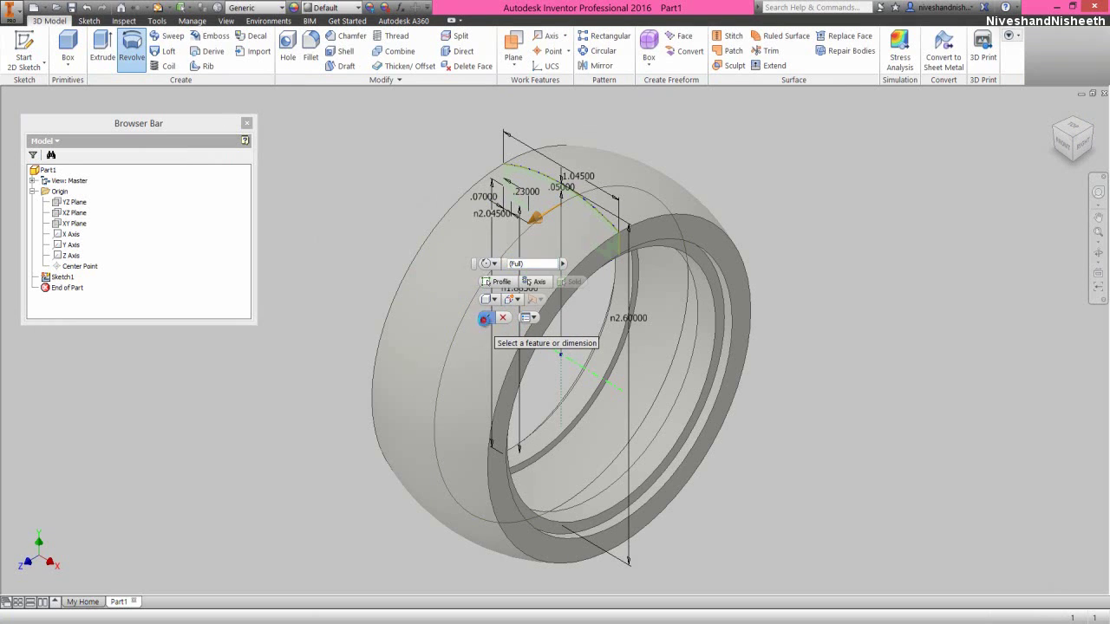
left_click(371, 223)
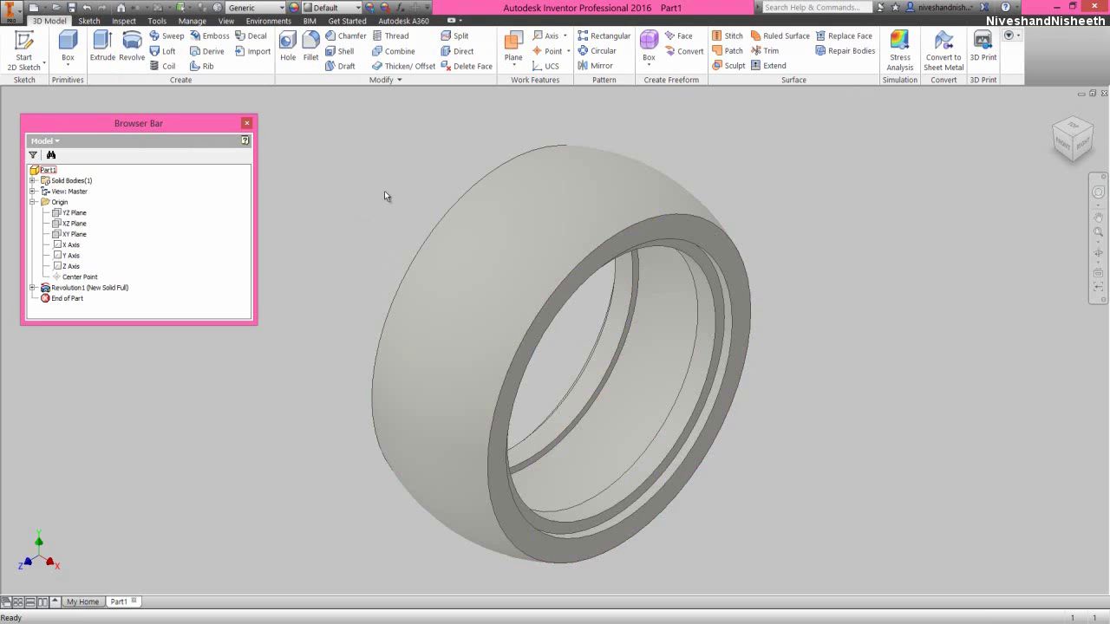
Fillet the two outer circular edges of the revolved ring with a 0.125 in radius
left_click(311, 59)
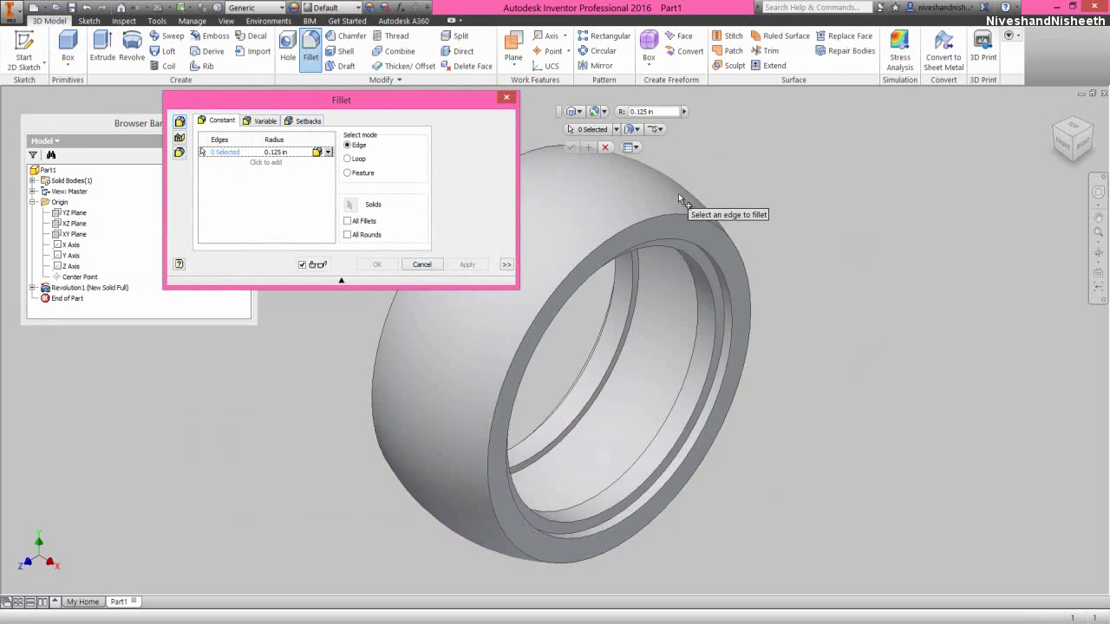
left_click(689, 216)
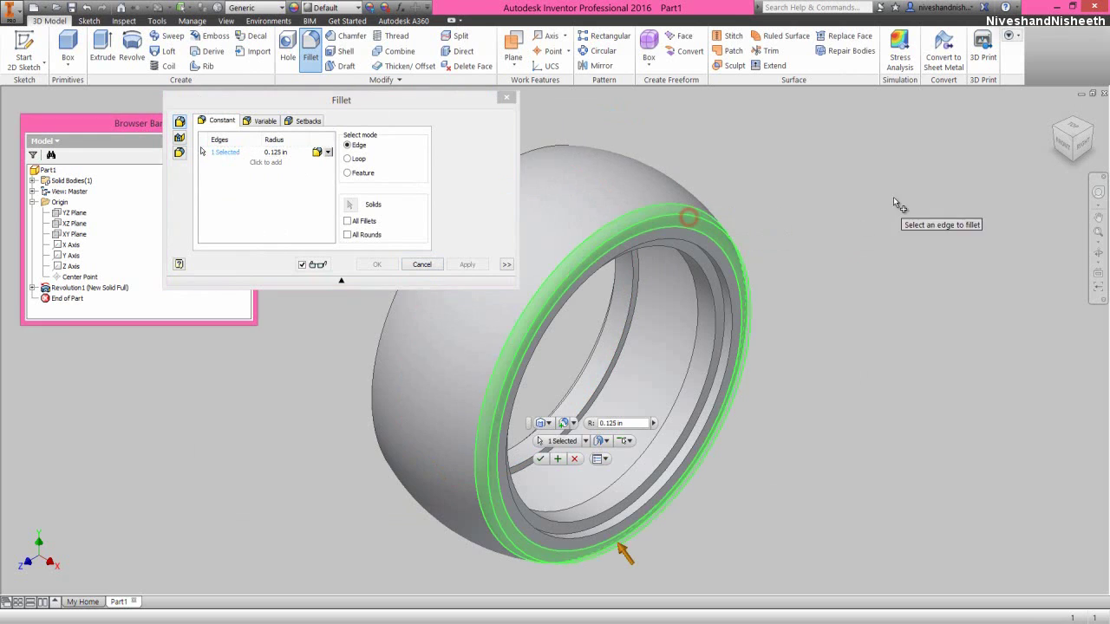
left_click_drag(1039, 144, 794, 235)
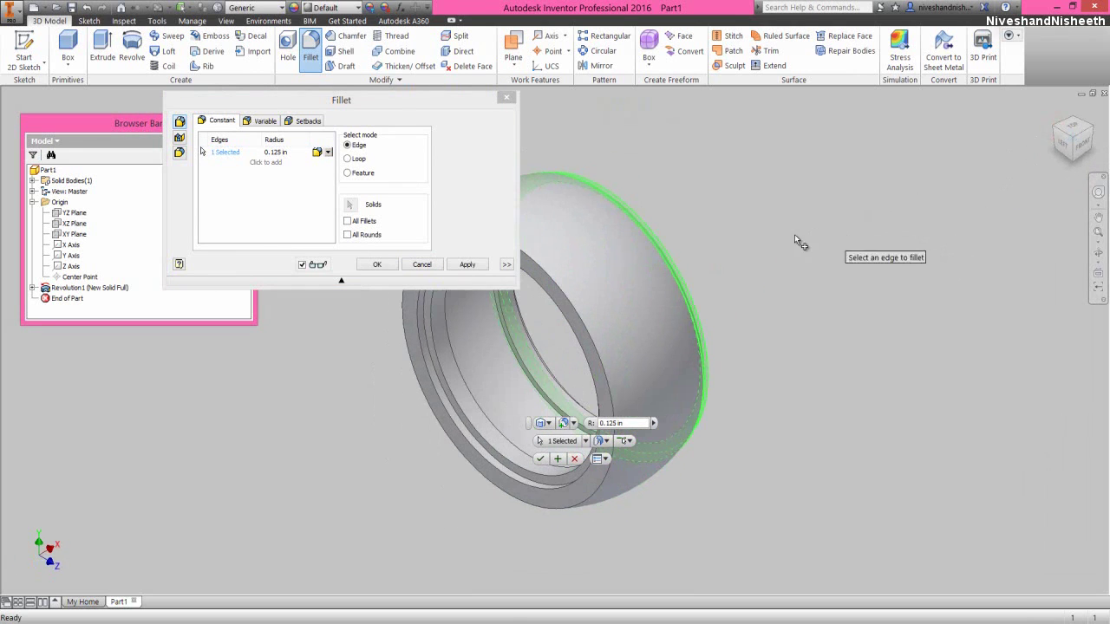
left_click(568, 301)
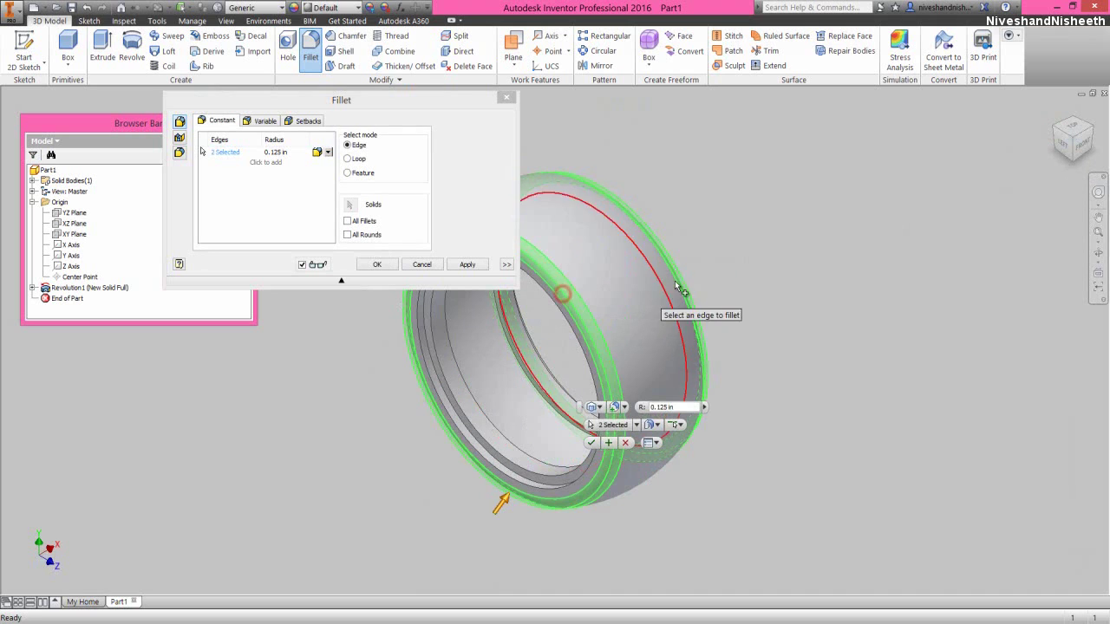
left_click(376, 263)
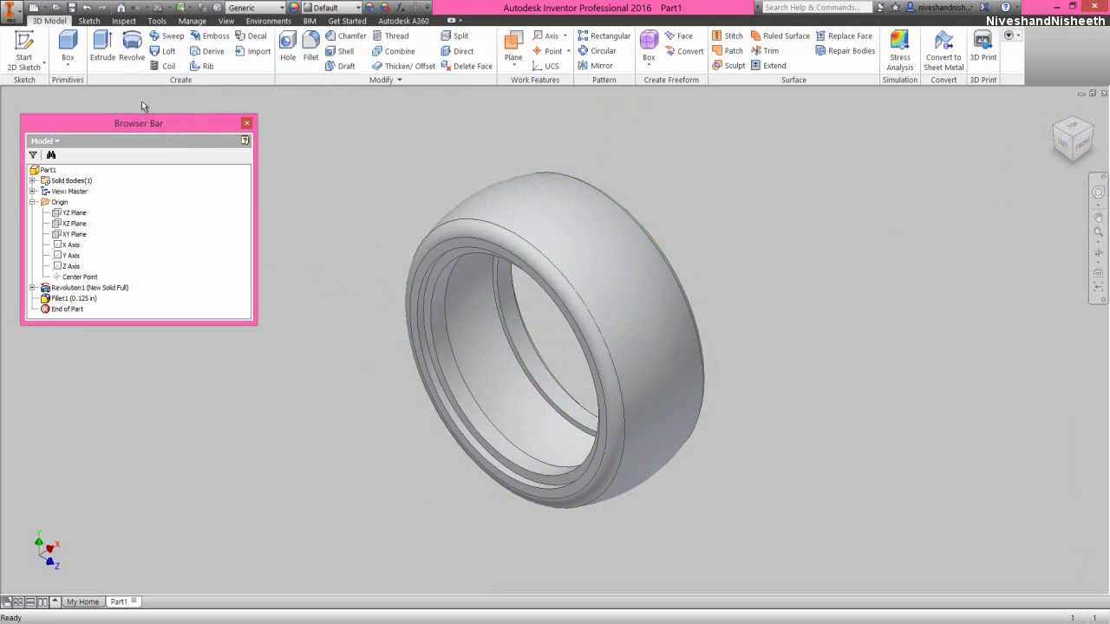
Save the part as Tire-2 in the Suspension folder
left_click(72, 8)
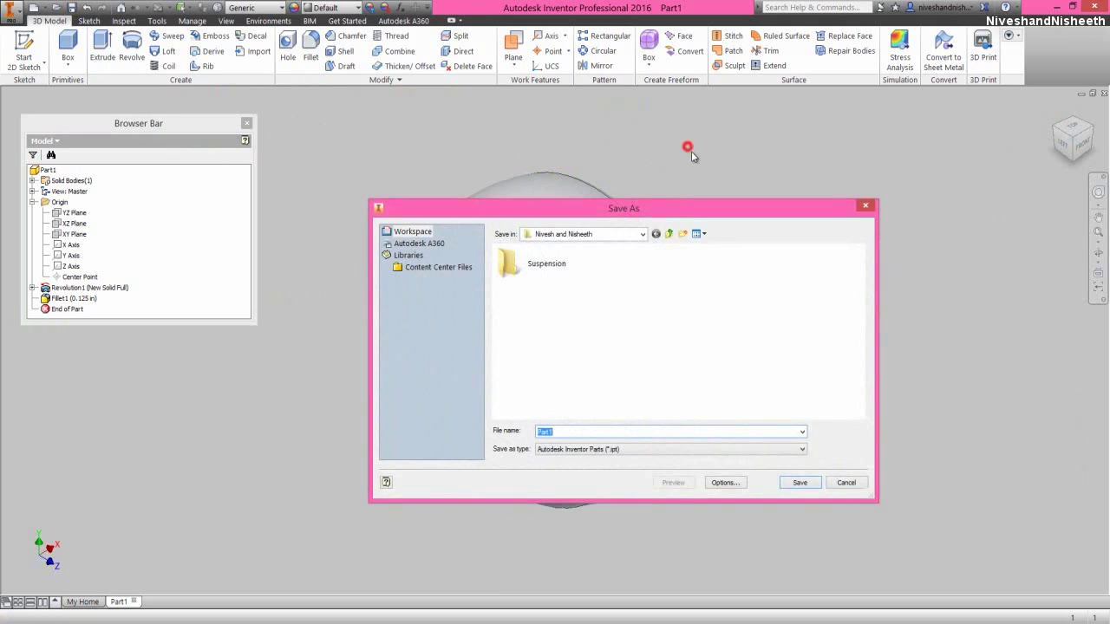
double_click(555, 267)
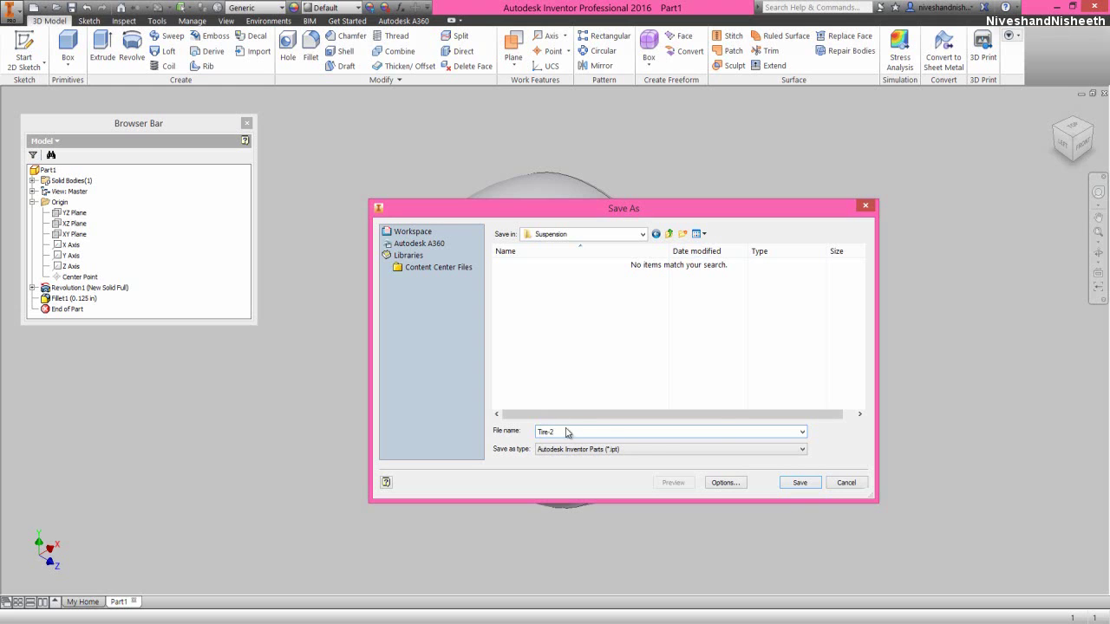
left_click(798, 483)
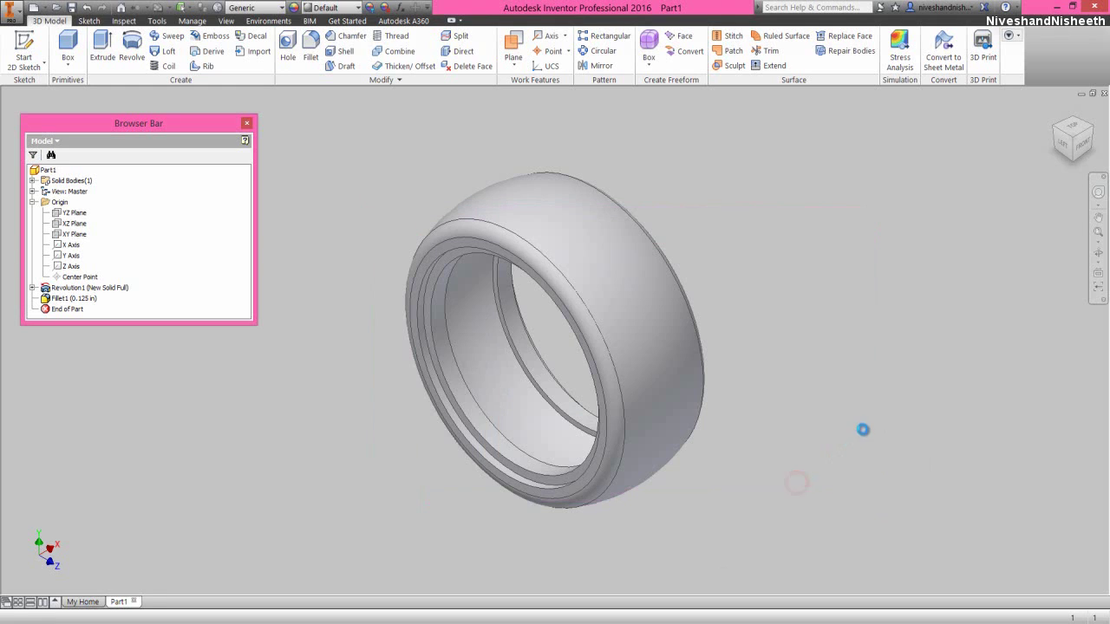
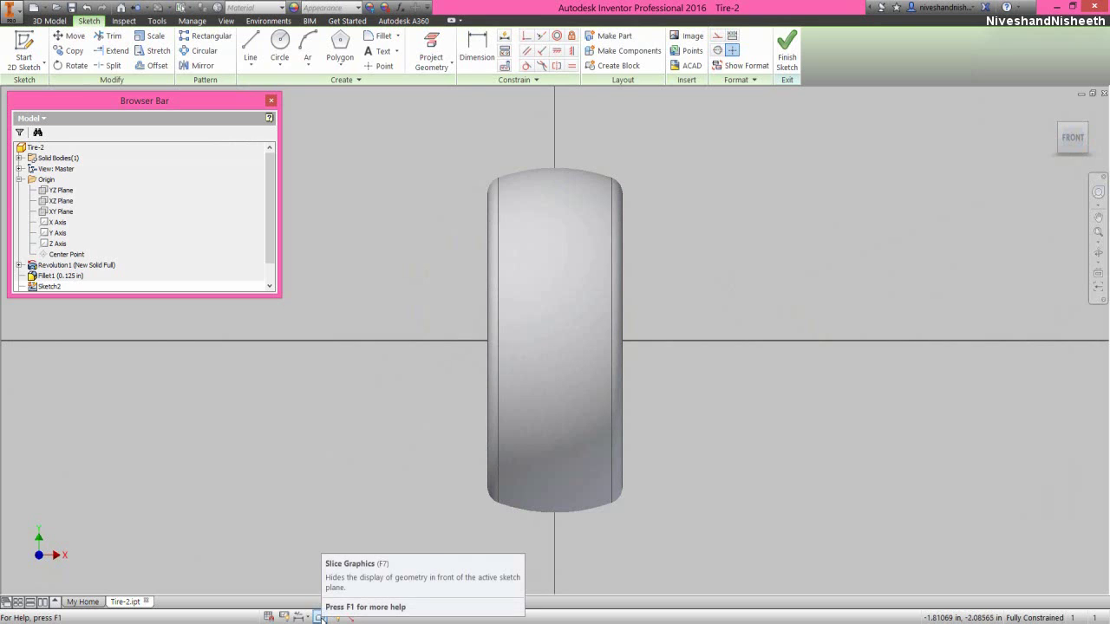
Slice the model at the new front sketch plane and project all of its cut edges into the sketch
left_click(320, 617)
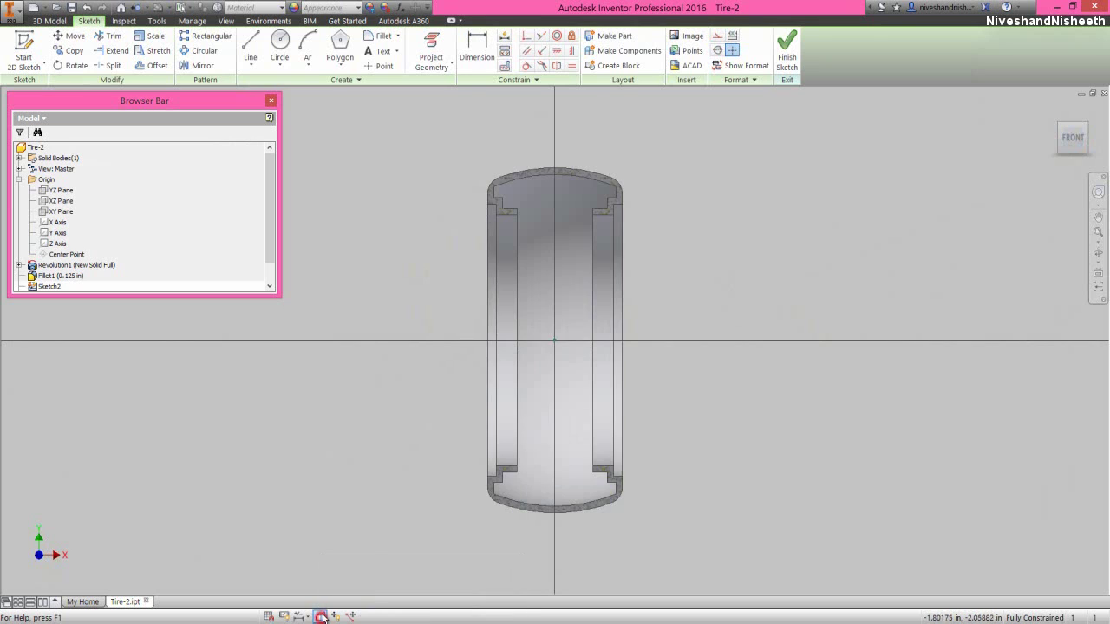
left_click(441, 75)
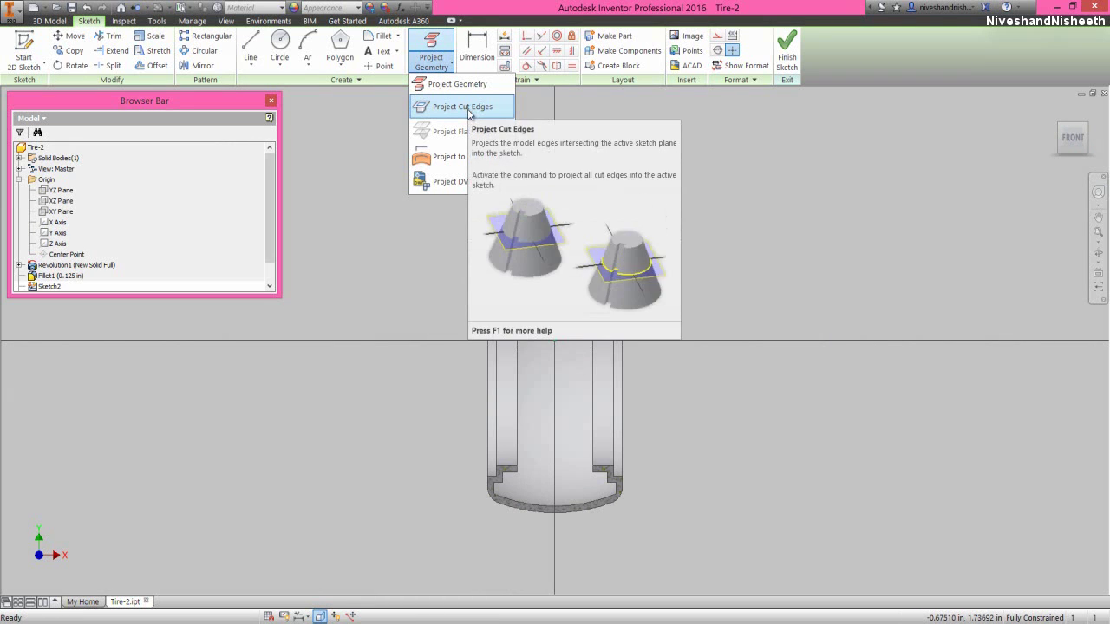
left_click(463, 107)
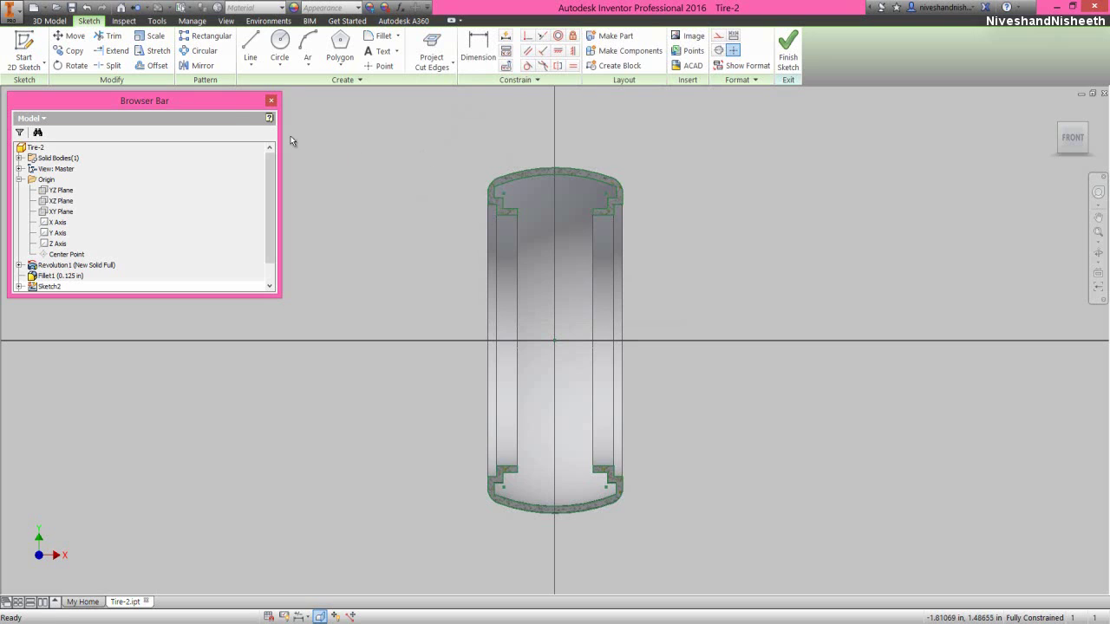
Turn off loop selection and offset only the ring's upper outer arc inward by about 0.024 in, keeping it within the wall
left_click(153, 66)
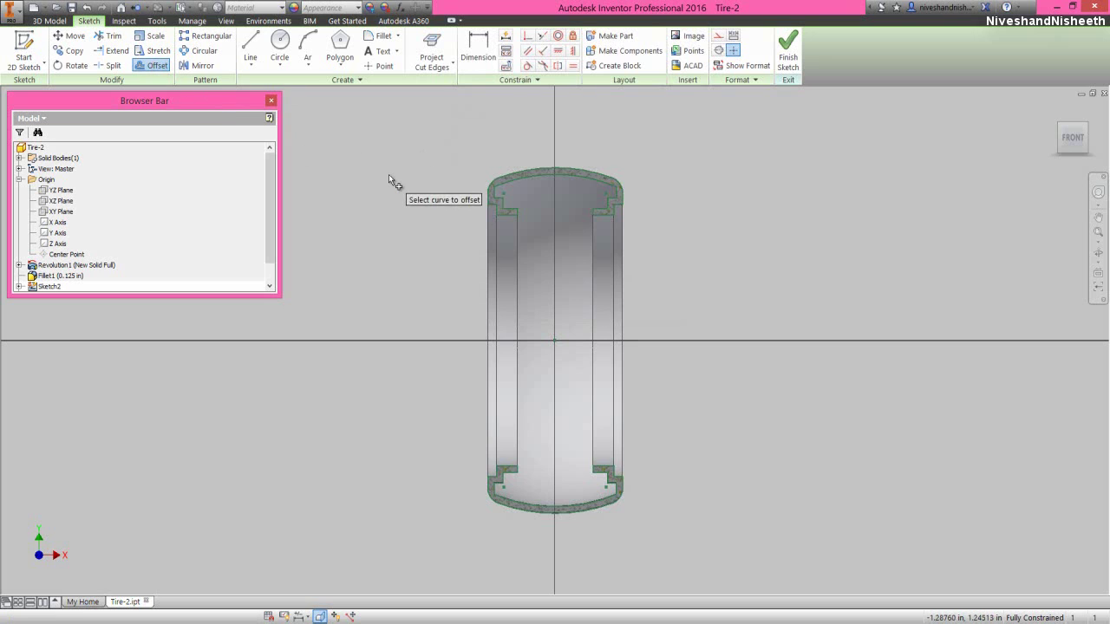
right_click(389, 175)
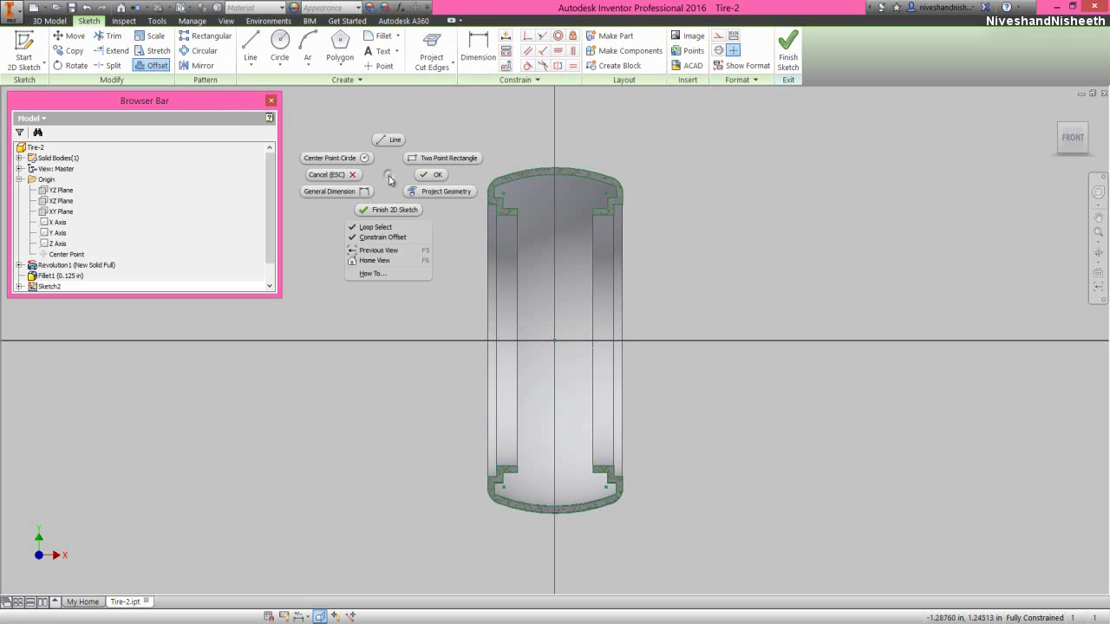
left_click(390, 228)
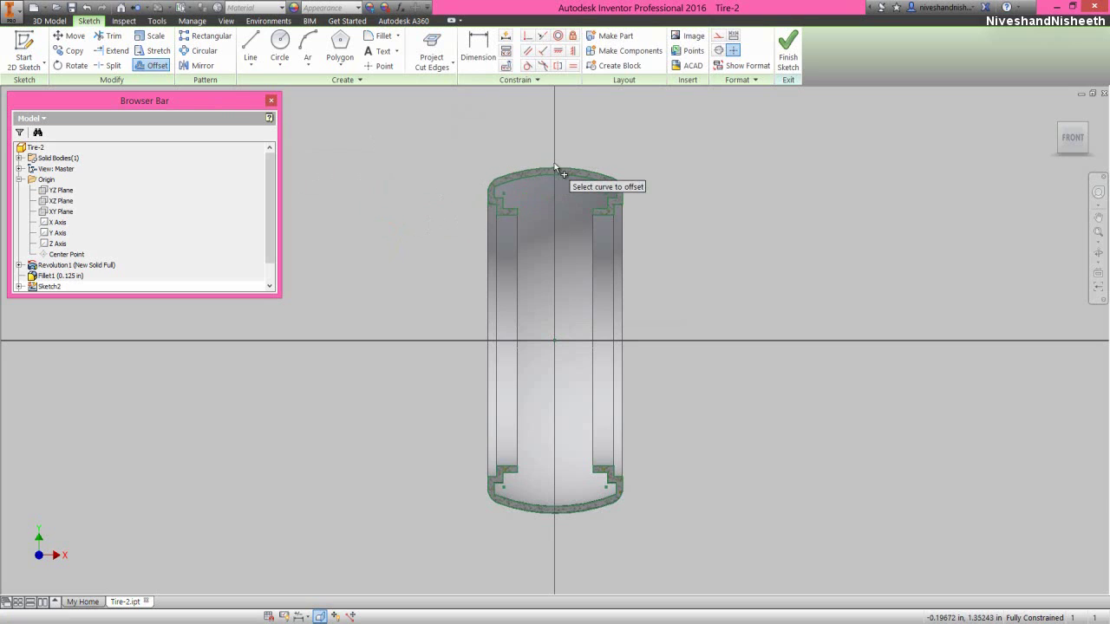
scroll(549, 169, "up", 3)
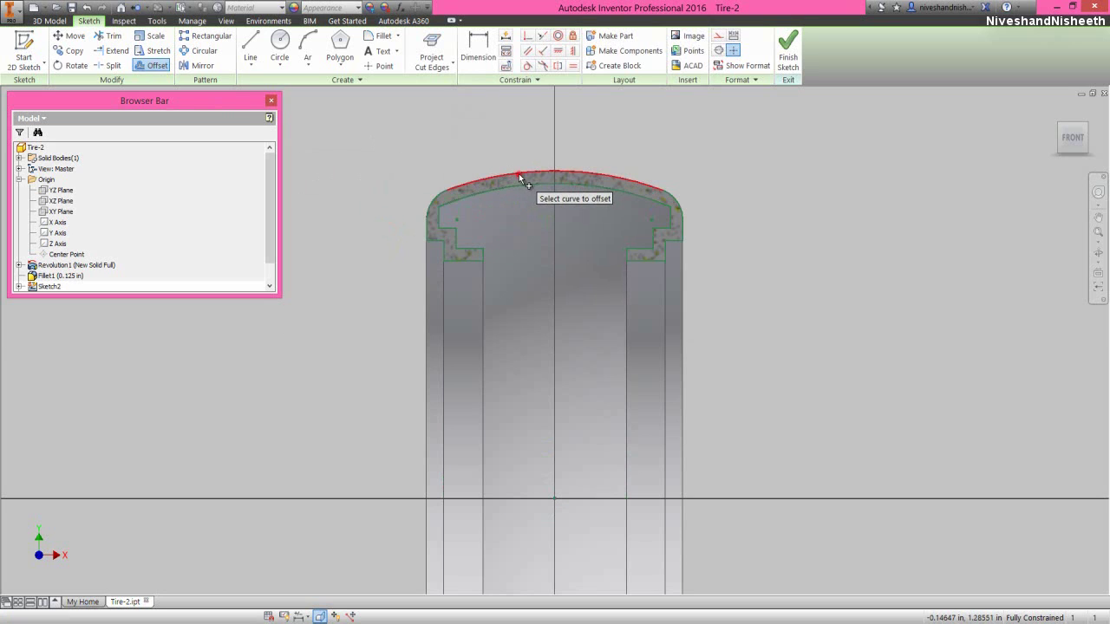
left_click(518, 173)
right_click(525, 178)
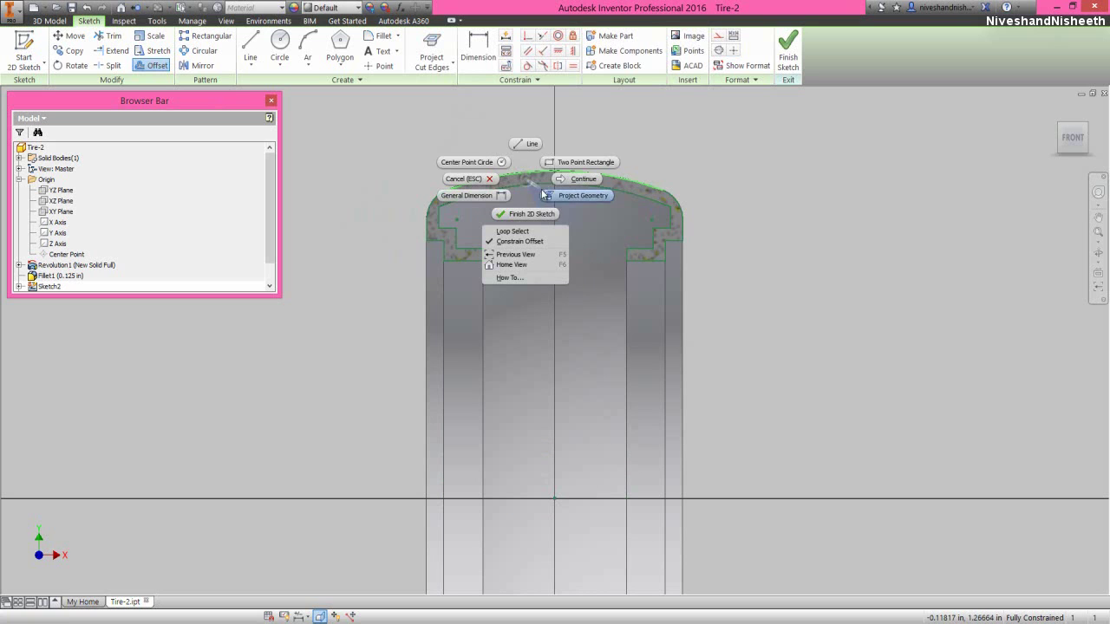
left_click(559, 180)
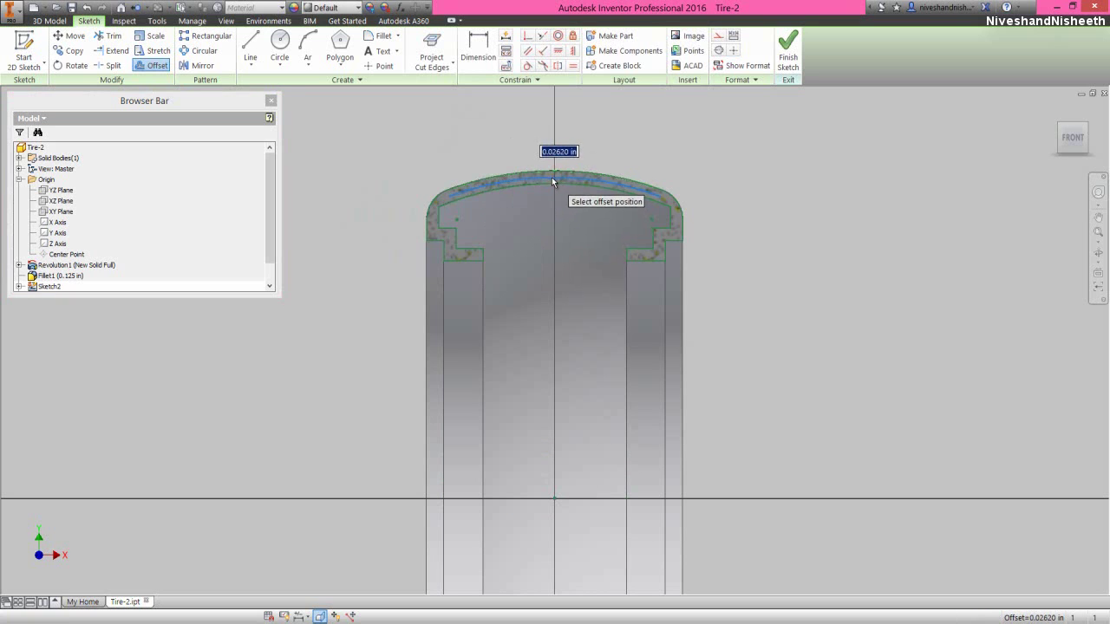
scroll(525, 180, "up", 3)
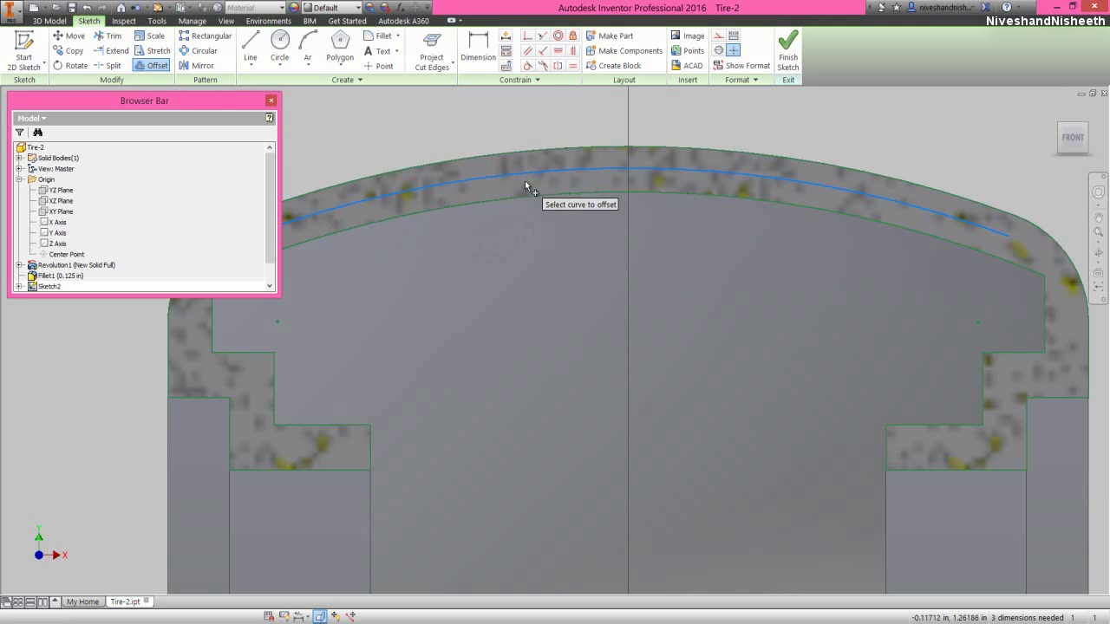
scroll(538, 227, "up", 1)
right_click(507, 132)
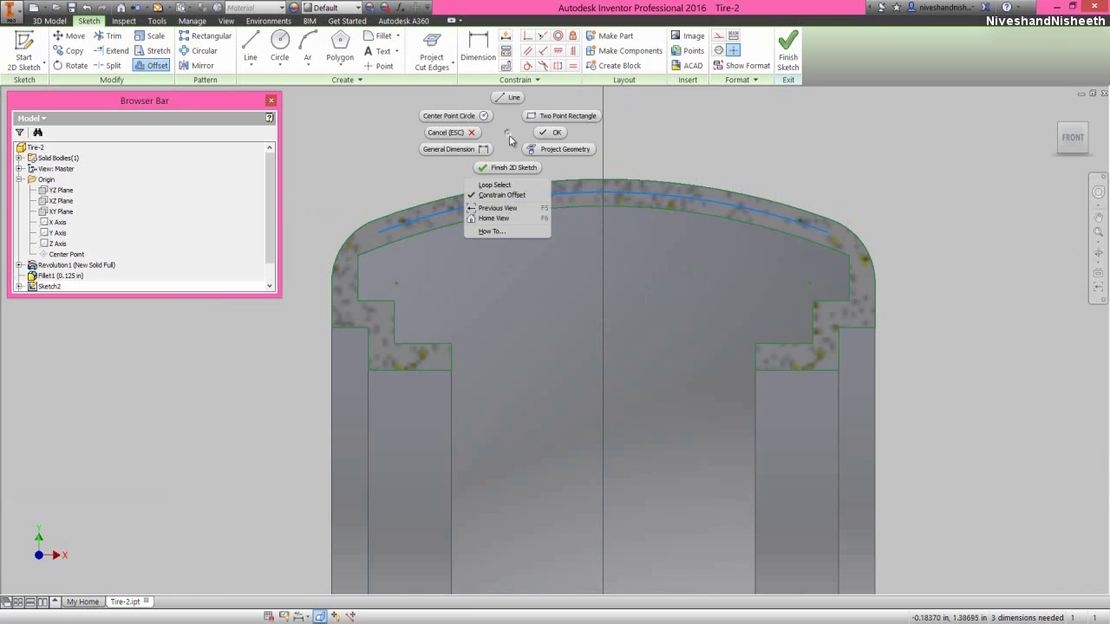
left_click(545, 134)
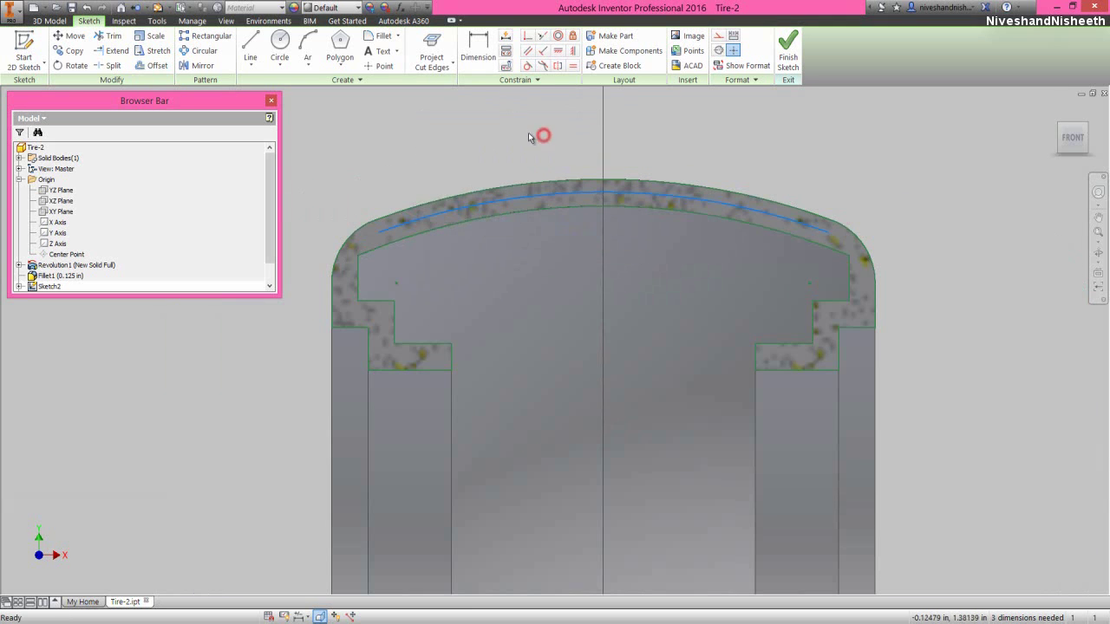
Dimension the gap between the outer arc and its offset copy to 0.0297 in, with the text above the arc
left_click(478, 52)
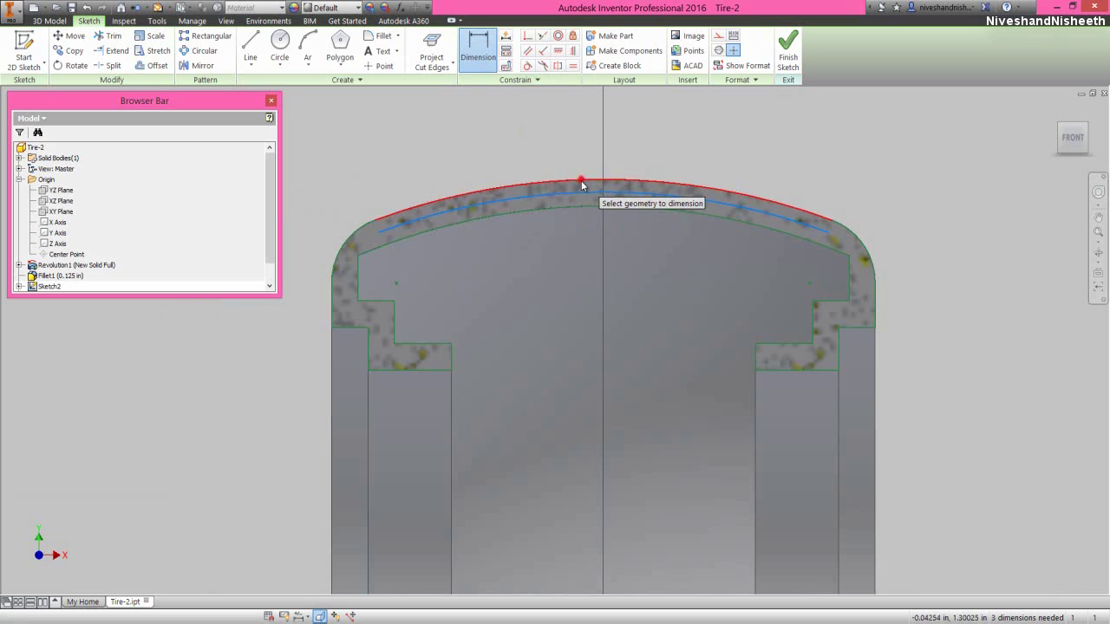
left_click(581, 180)
left_click(584, 191)
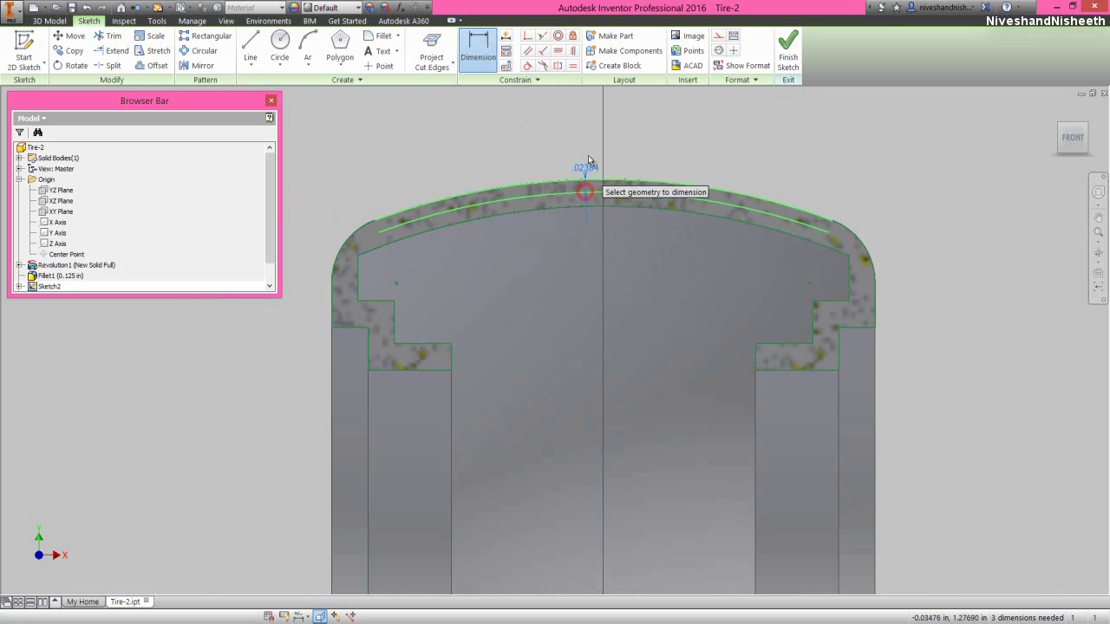
left_click(587, 150)
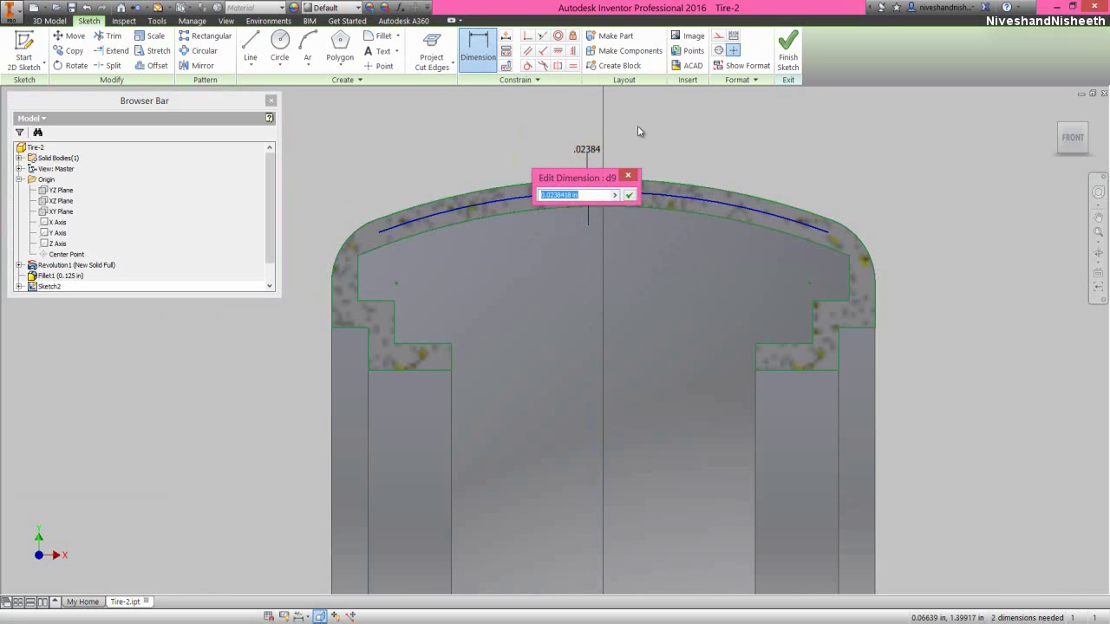
type(".0297")
key("Return")
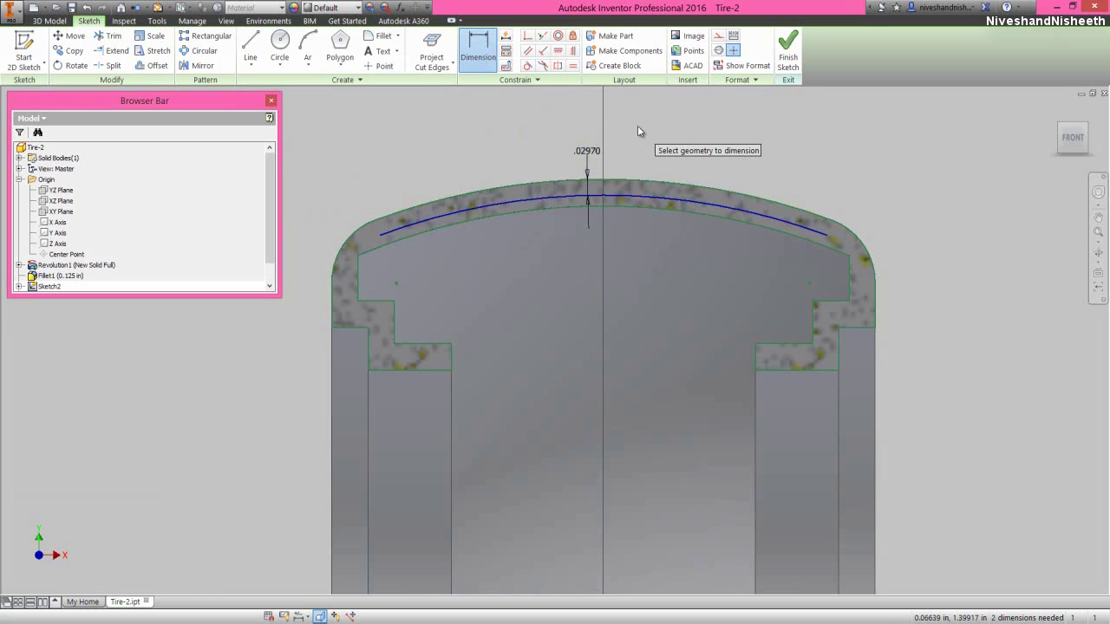
right_click(639, 131)
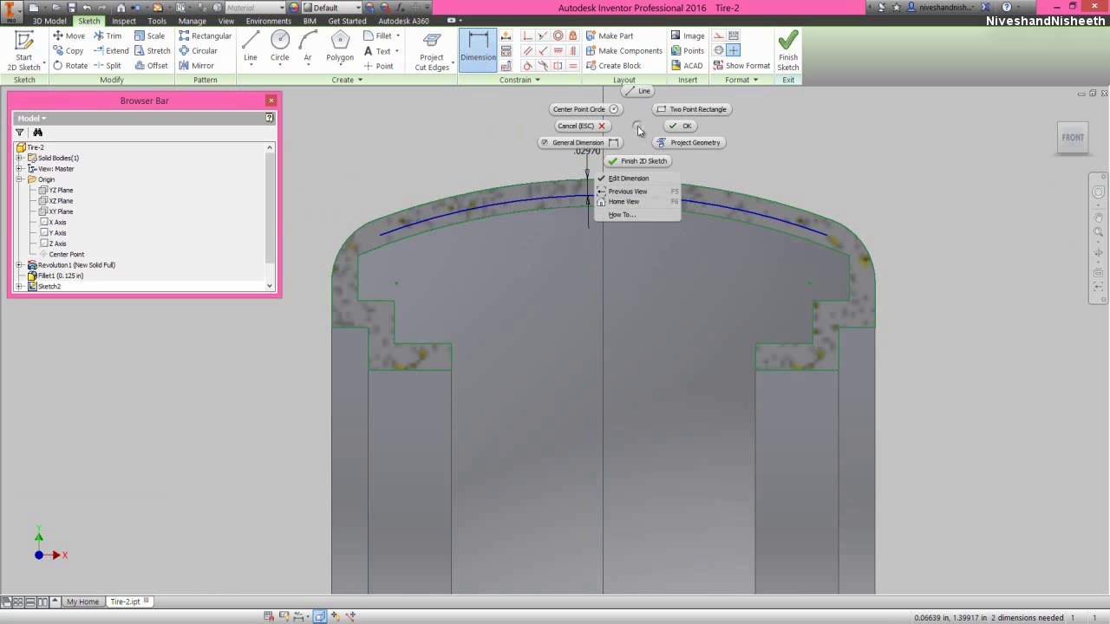
left_click(685, 126)
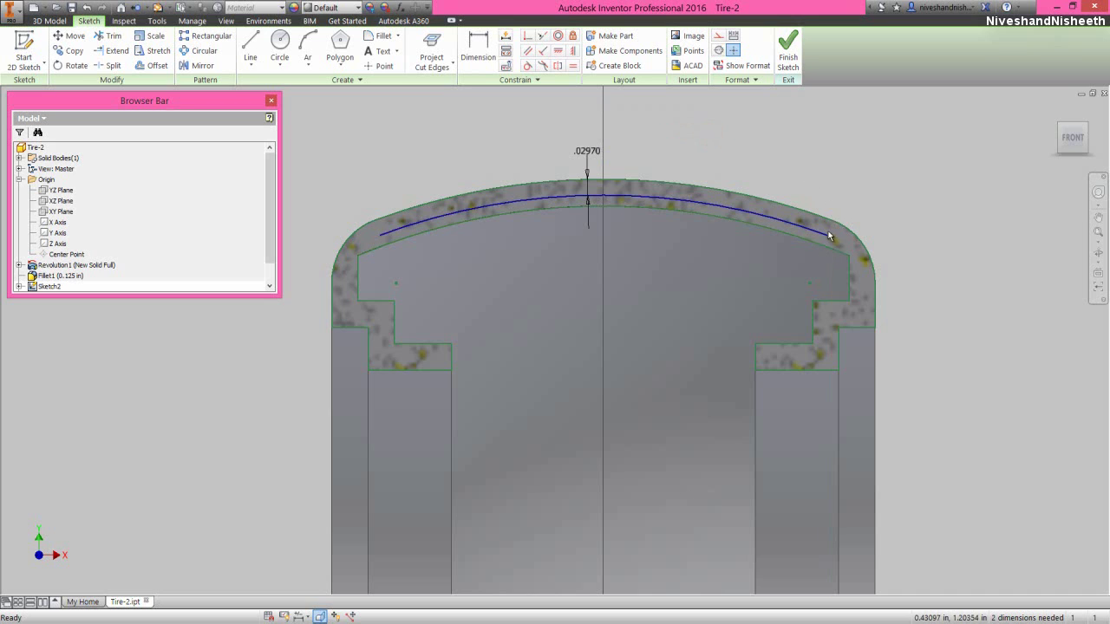
Extend both ends of the offset arc past the ring's side walls and finish the sketch
left_click_drag(828, 239, 924, 279)
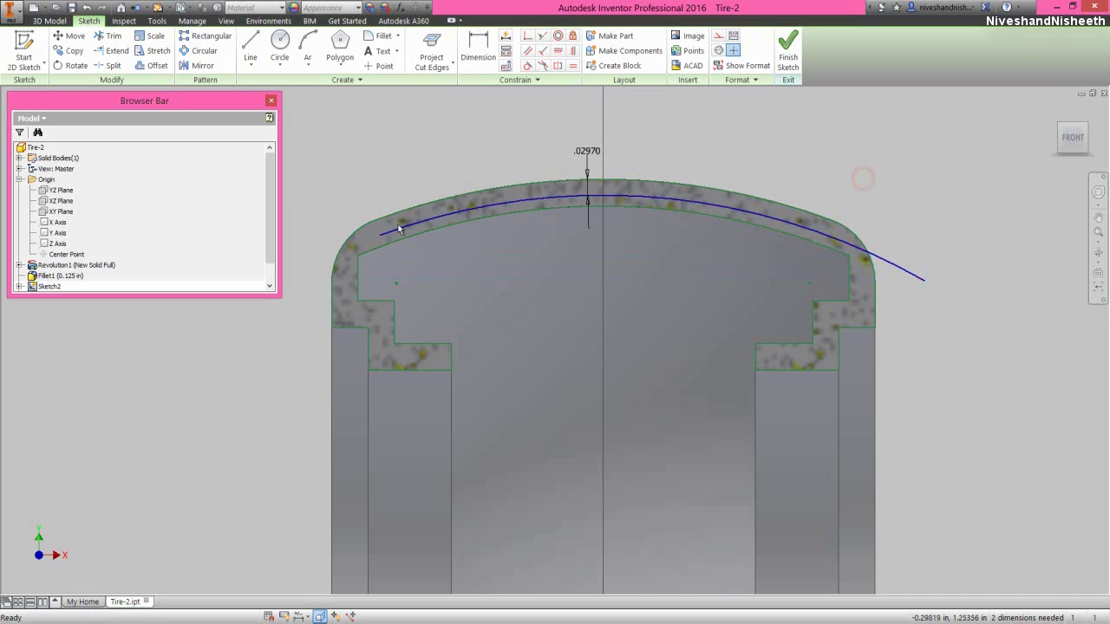
left_click_drag(381, 235, 301, 273)
left_click(339, 198)
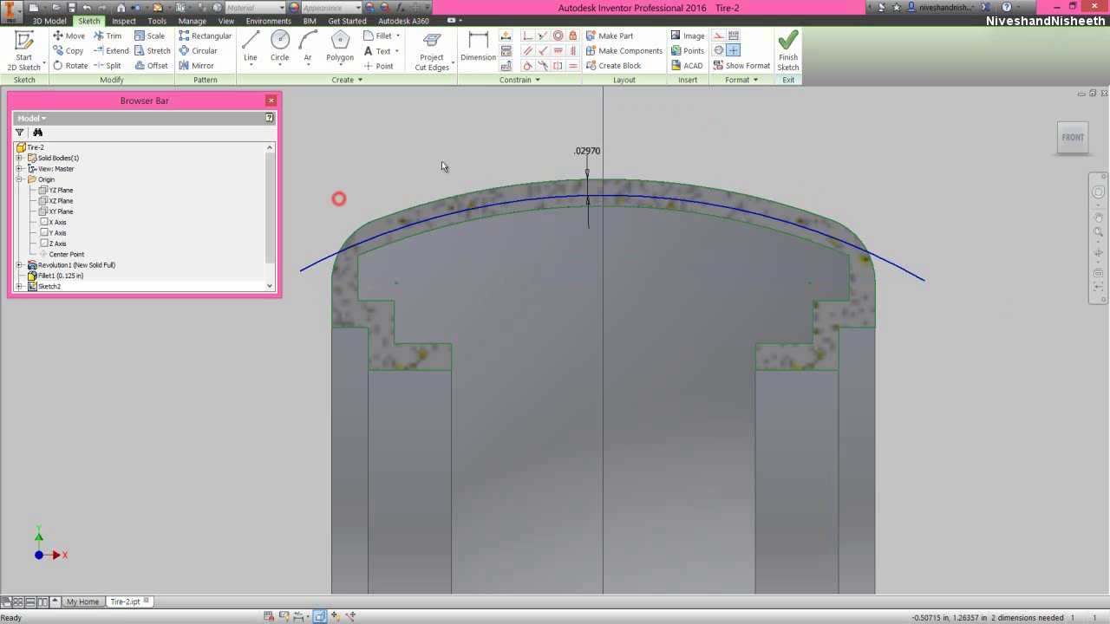
left_click(754, 135)
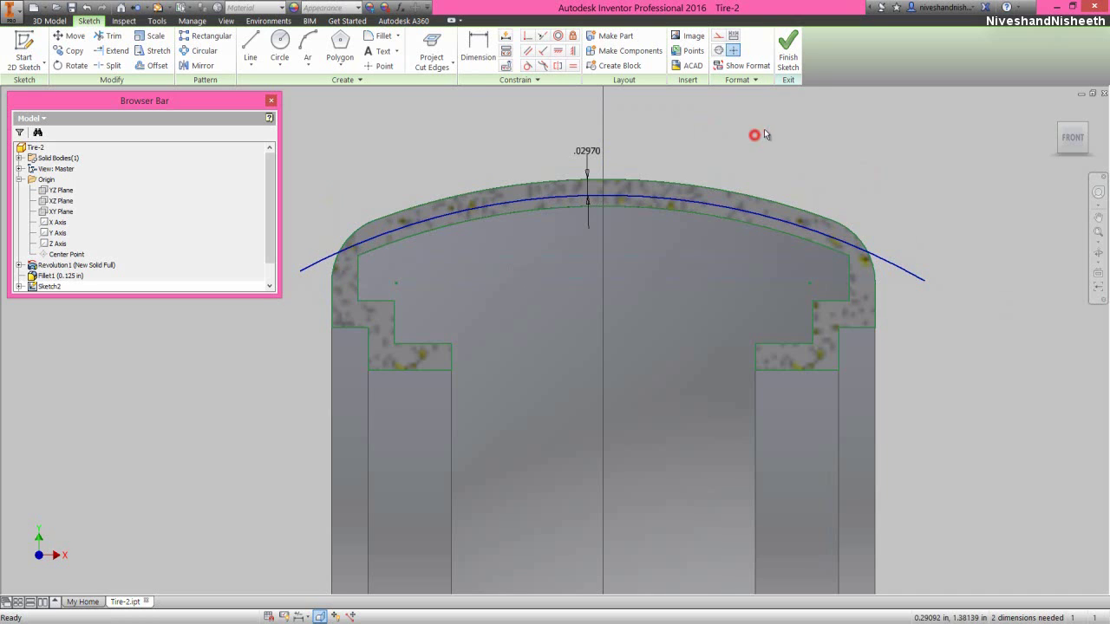
left_click(789, 48)
left_click(961, 217)
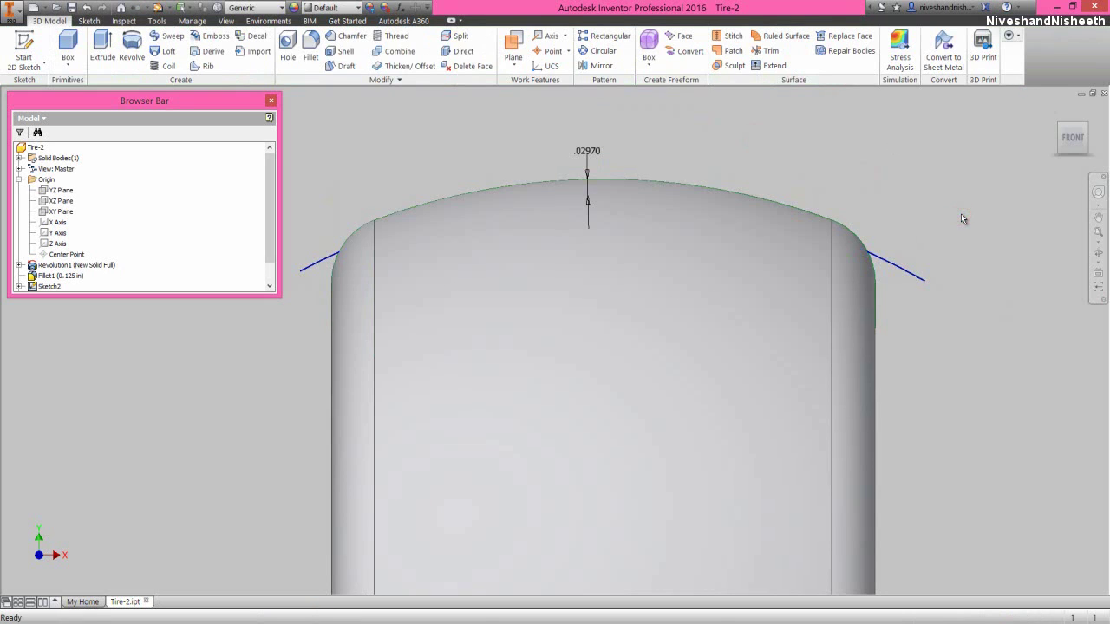
Set up a surface Revolve of the offset arc about the origin X axis
left_click(1062, 130)
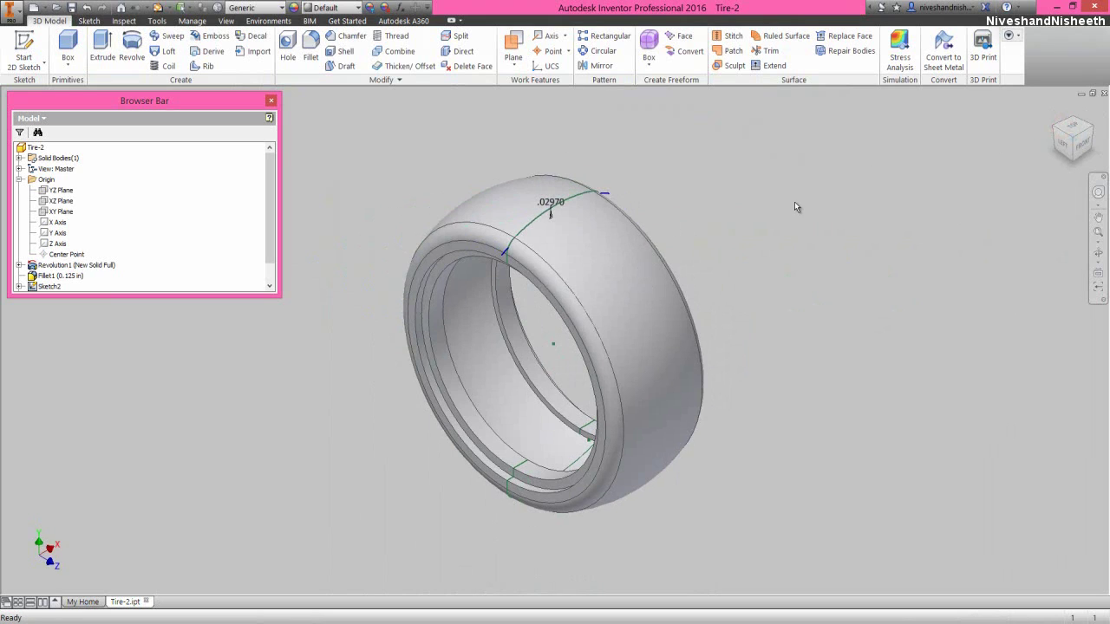
left_click(793, 203)
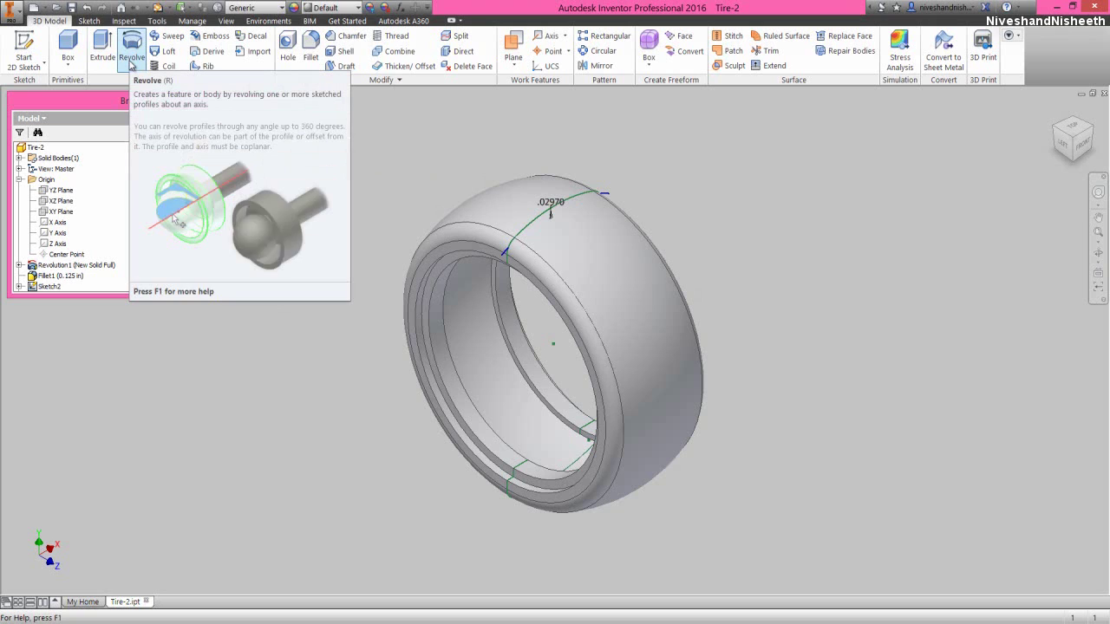
left_click(131, 60)
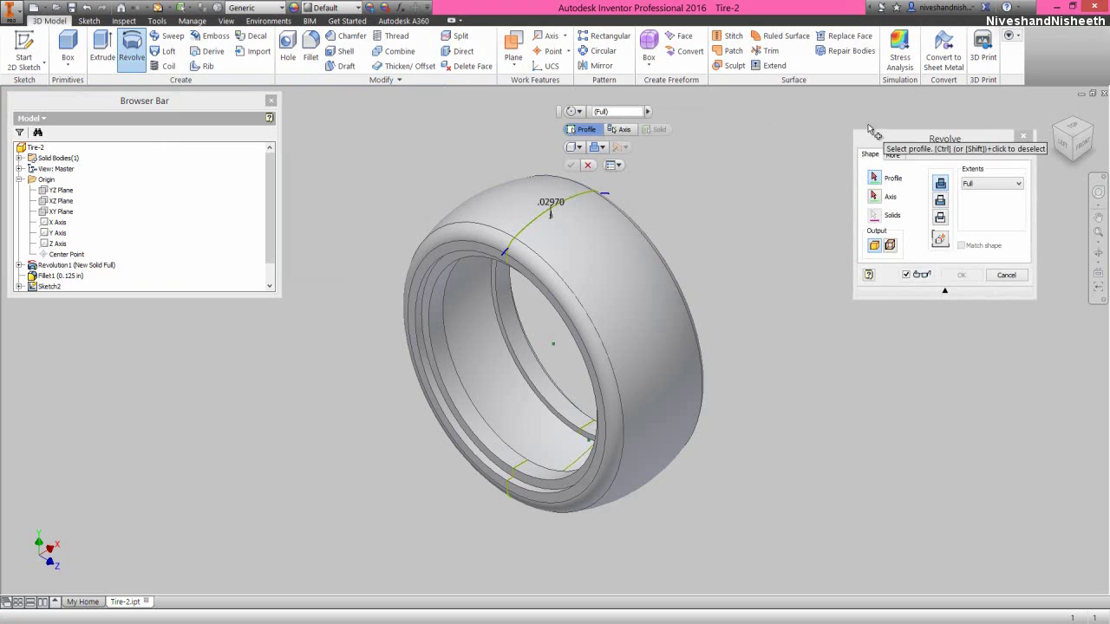
left_click(907, 143)
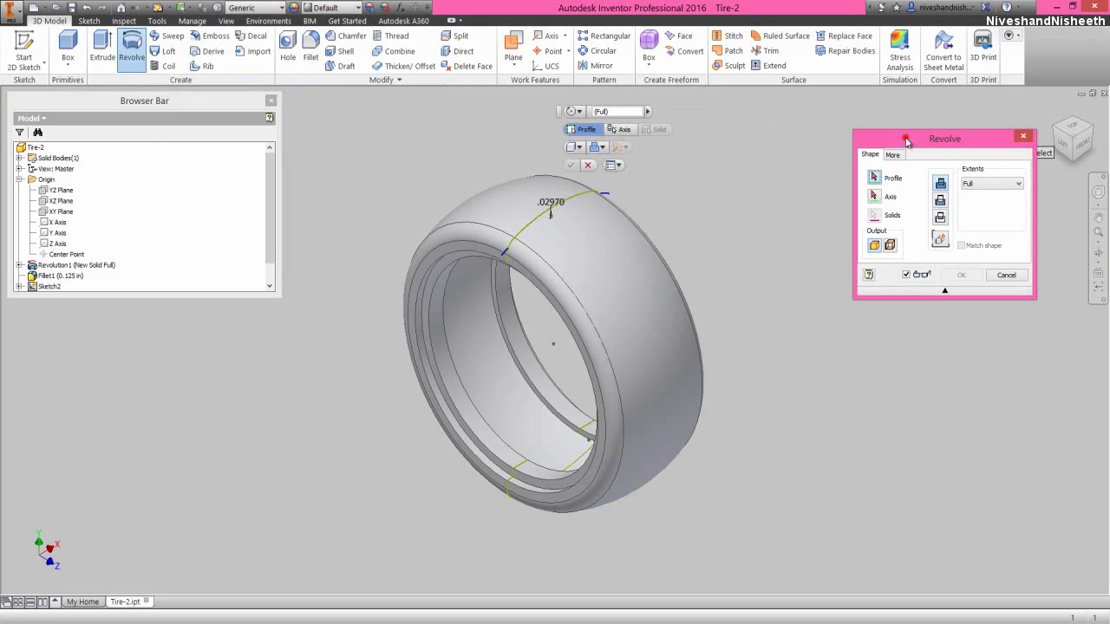
left_click(890, 245)
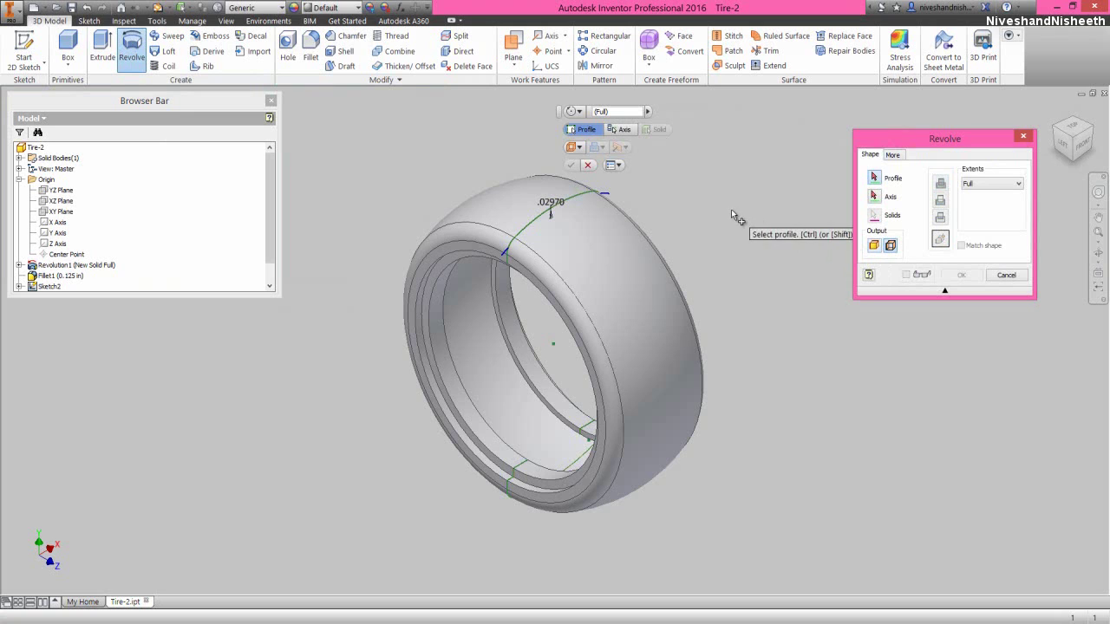
scroll(616, 191, "down", 3)
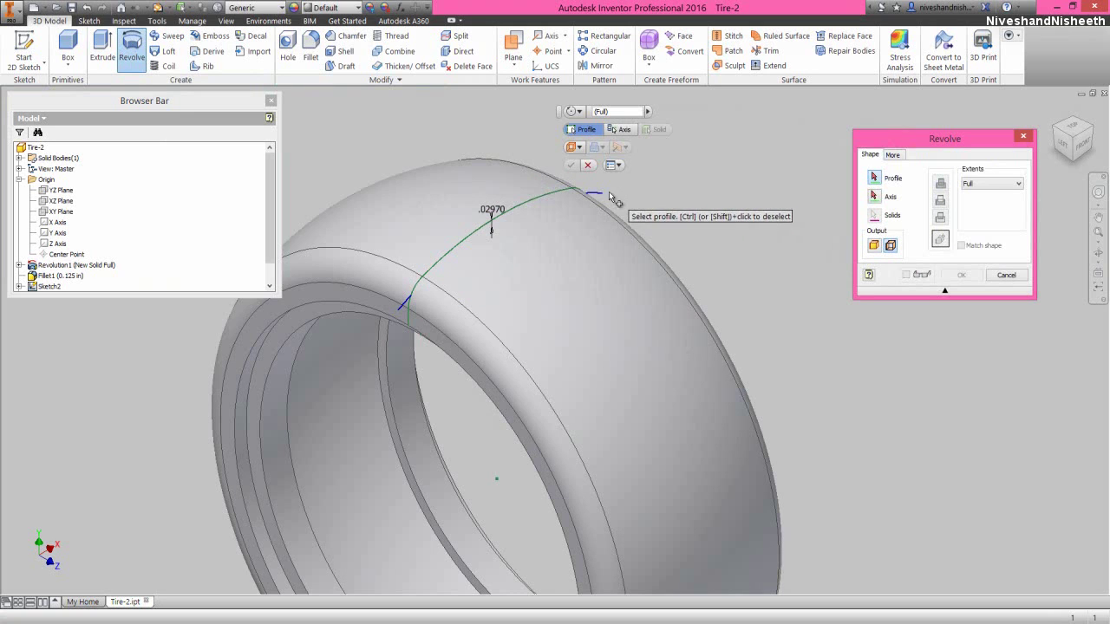
left_click(613, 196)
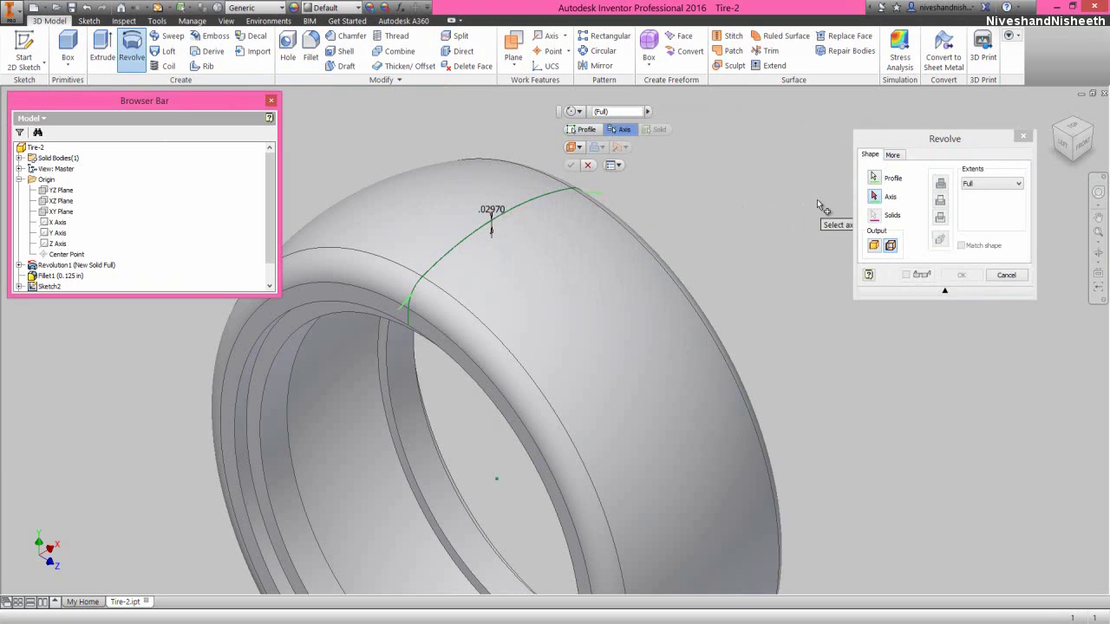
left_click(878, 201)
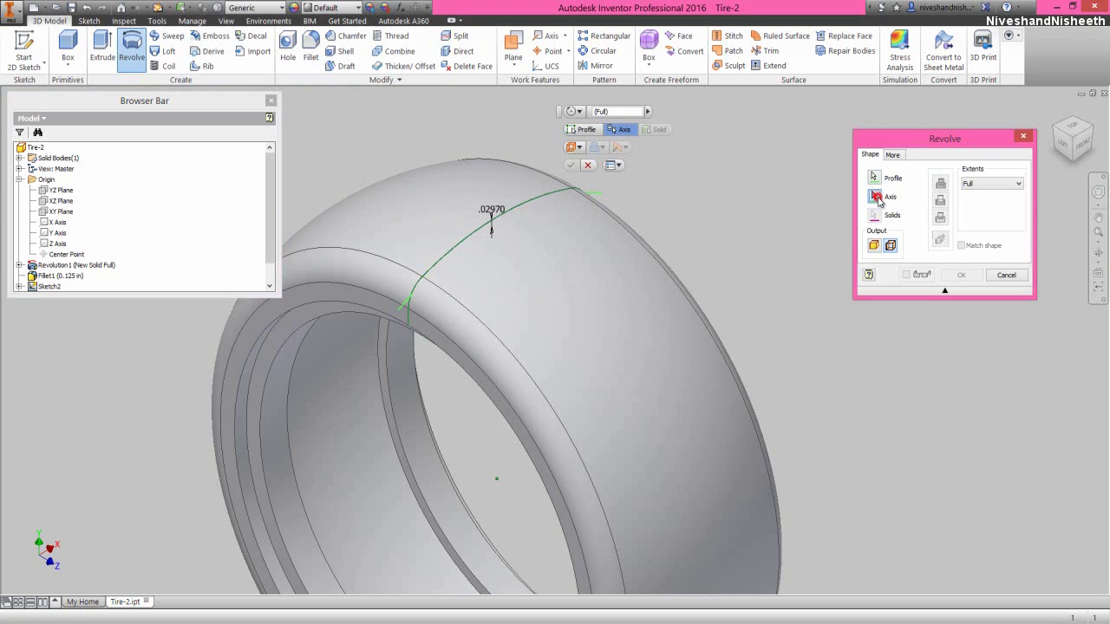
scroll(514, 220, "up", 3)
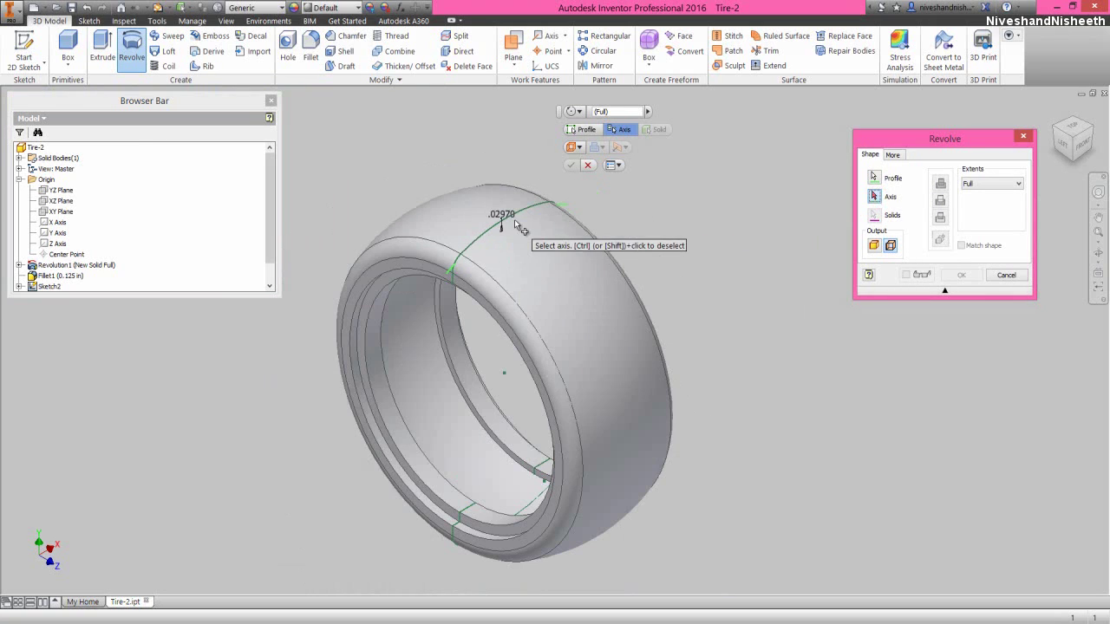
left_click(59, 223)
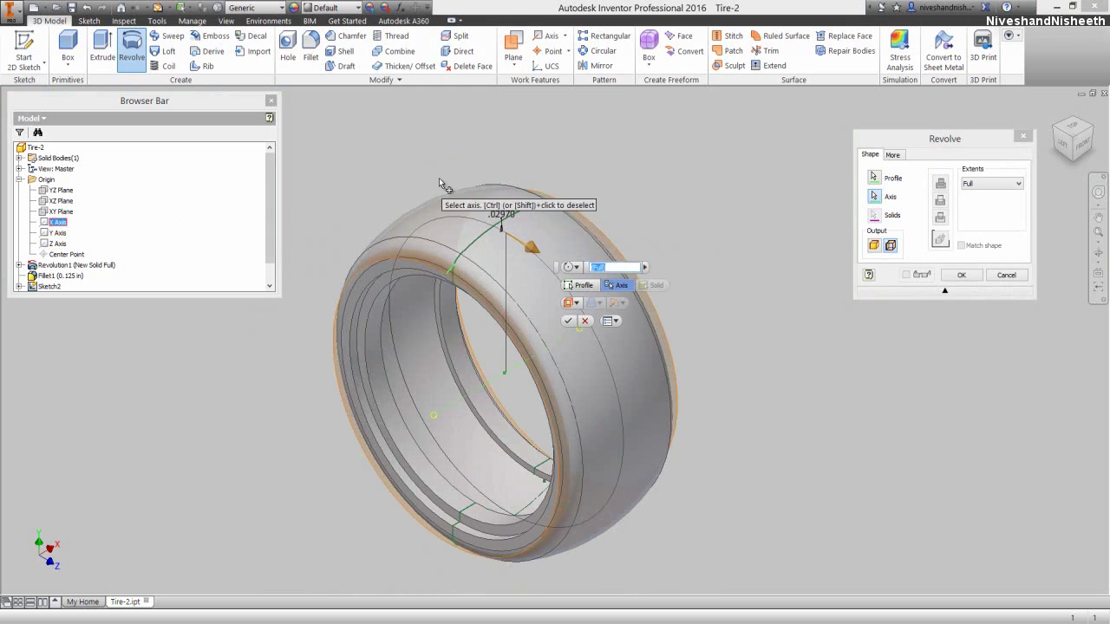
Limit the revolved surface to a 90 deg angle, symmetric about the sketch plane, and create it
left_click(1000, 188)
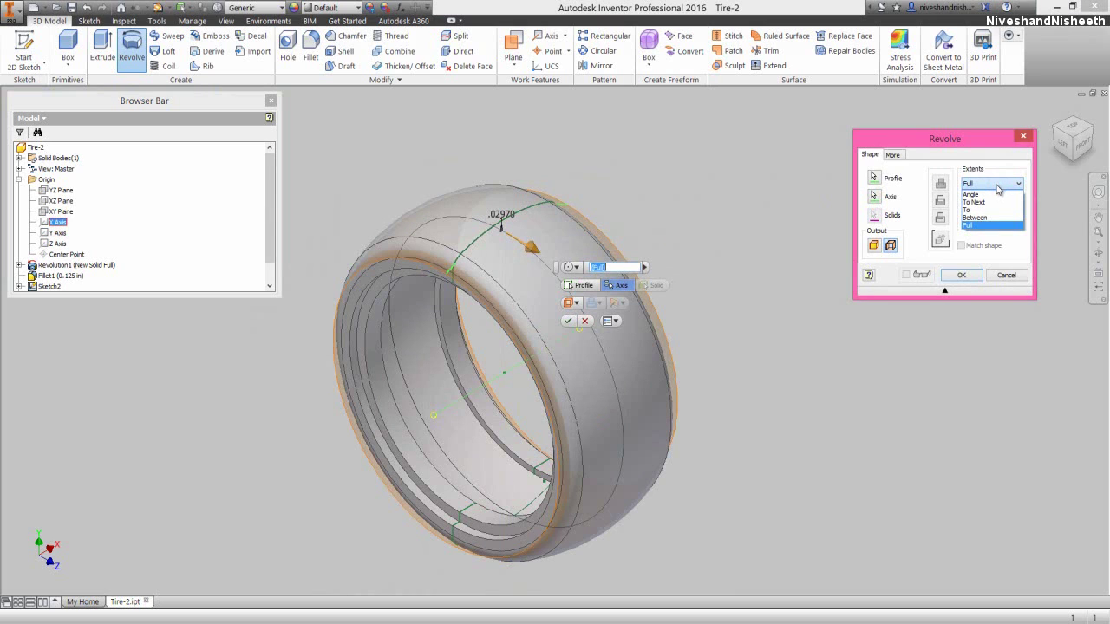
left_click(981, 196)
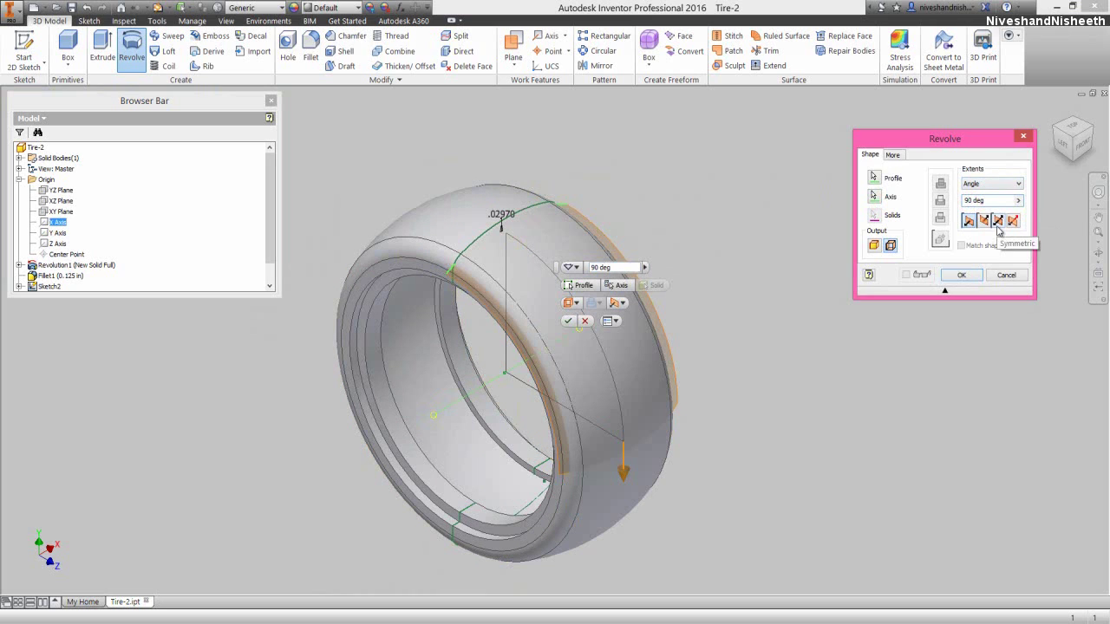
left_click(997, 224)
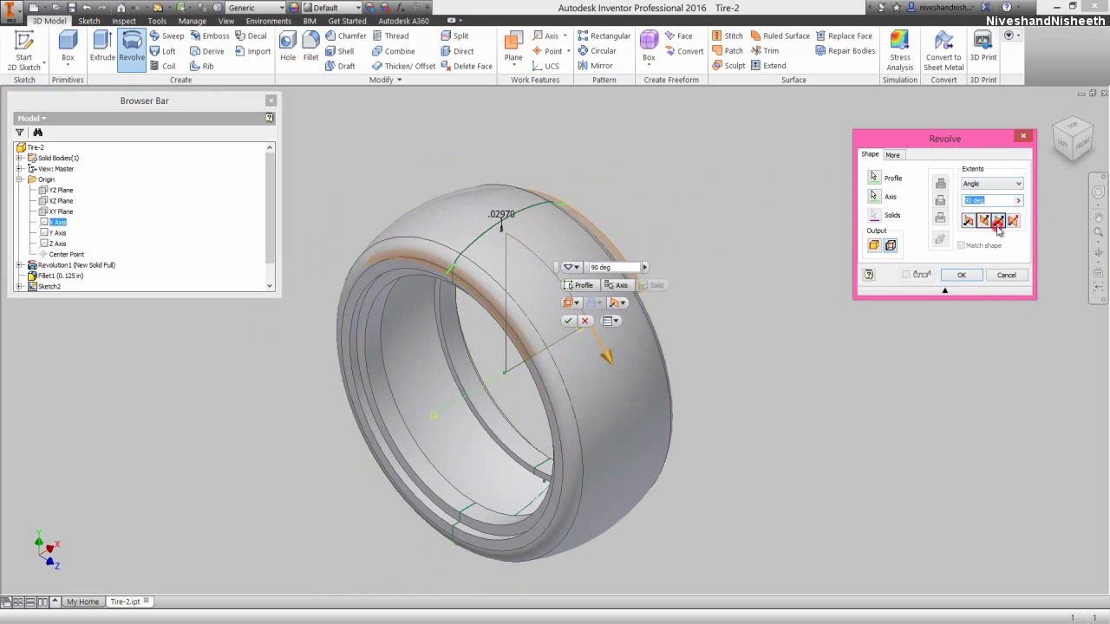
left_click(972, 275)
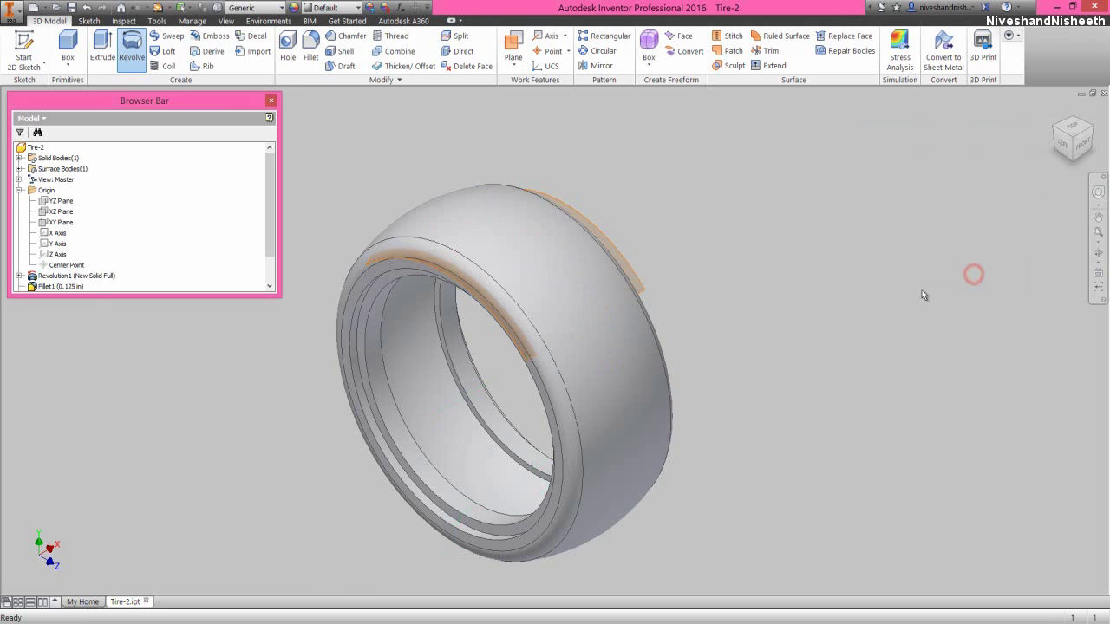
Hide the revolved surface by turning off its visibility
left_click(772, 259)
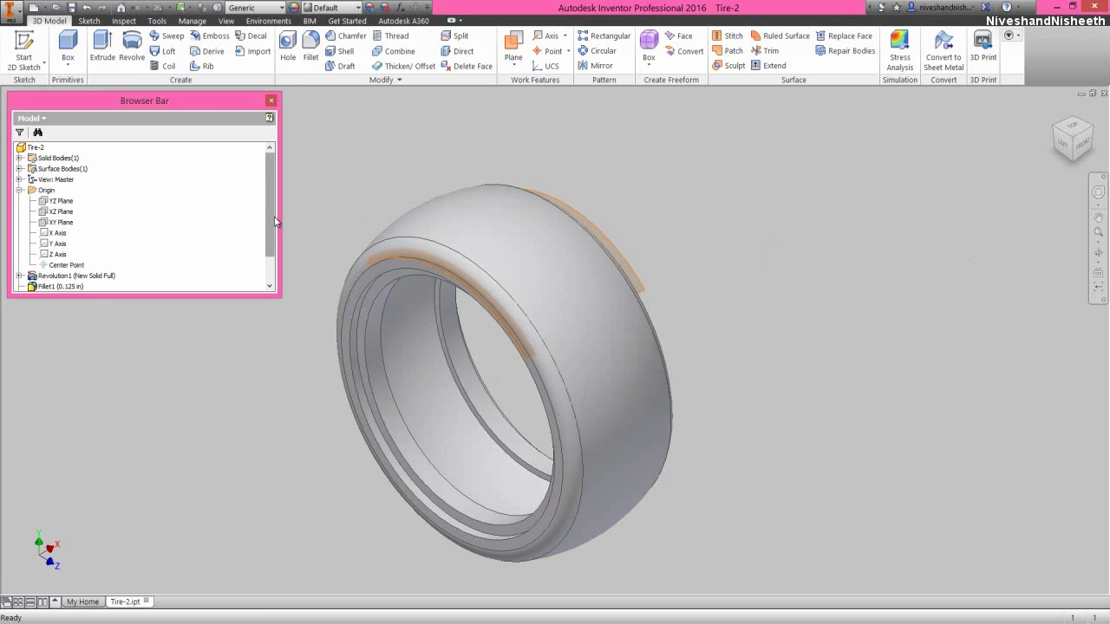
left_click_drag(267, 208, 267, 243)
left_click(330, 224)
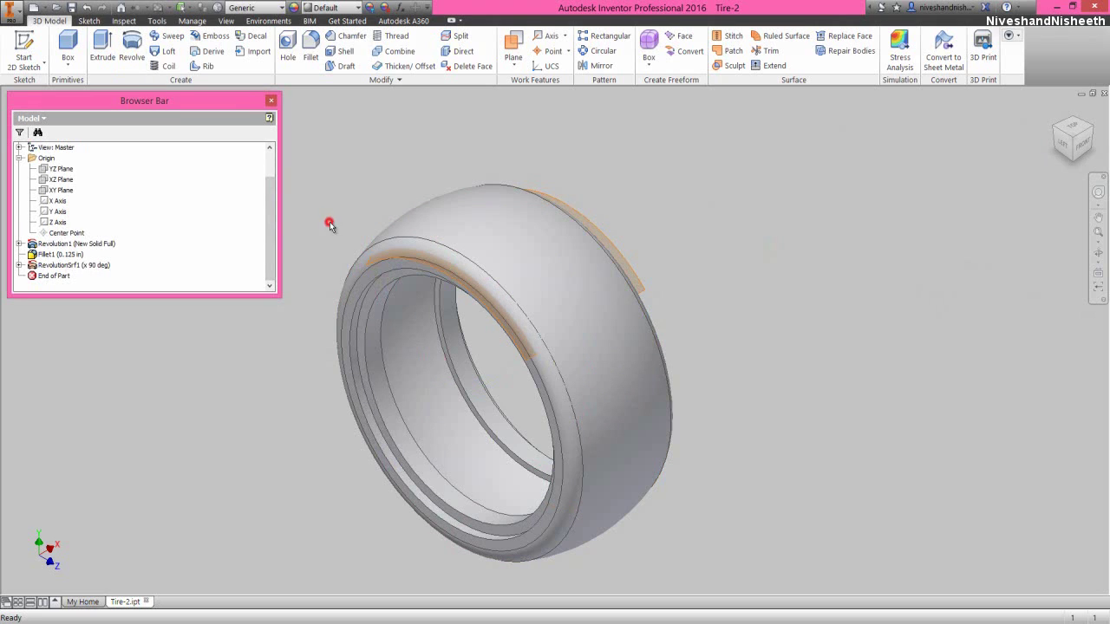
right_click(91, 267)
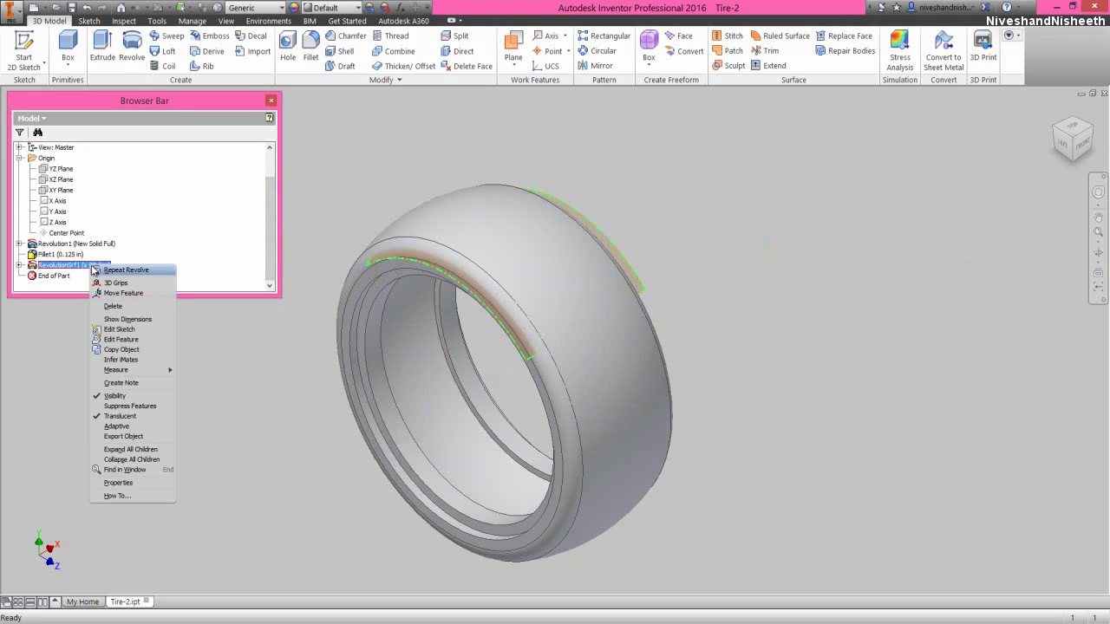
left_click(110, 396)
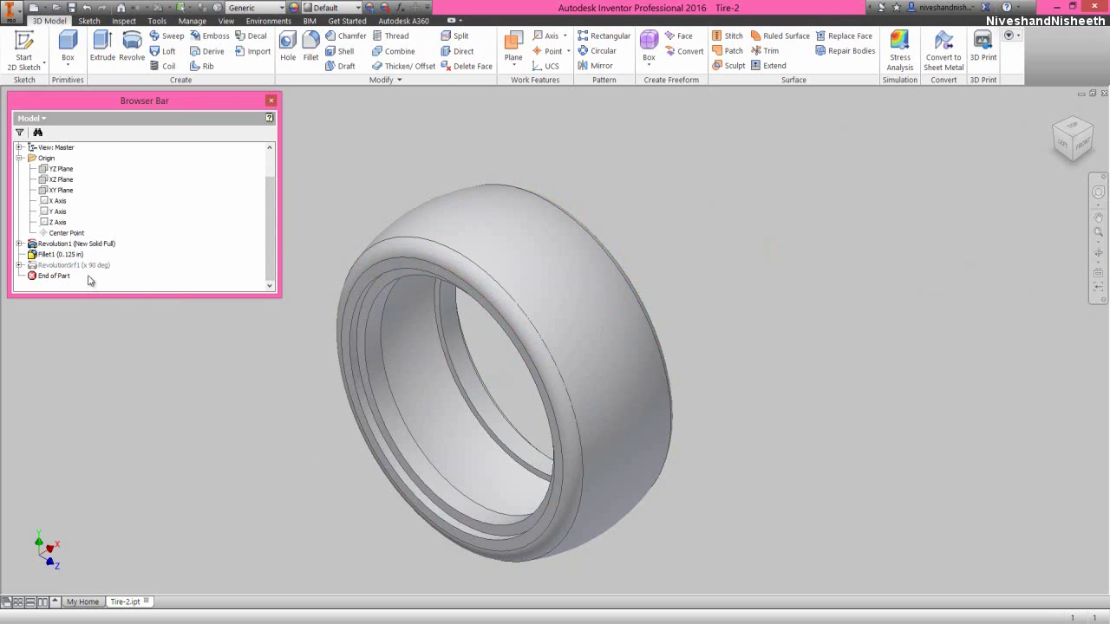
Create a work plane offset 1.375 in upward from the origin XZ plane, just above the tire
left_click(61, 181)
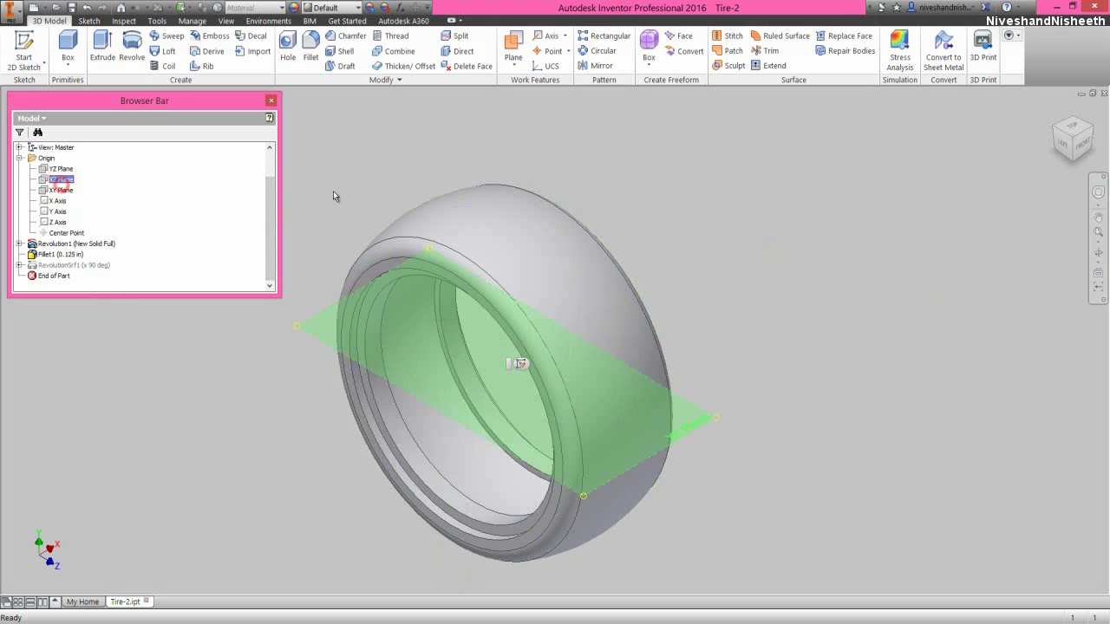
left_click(1064, 147)
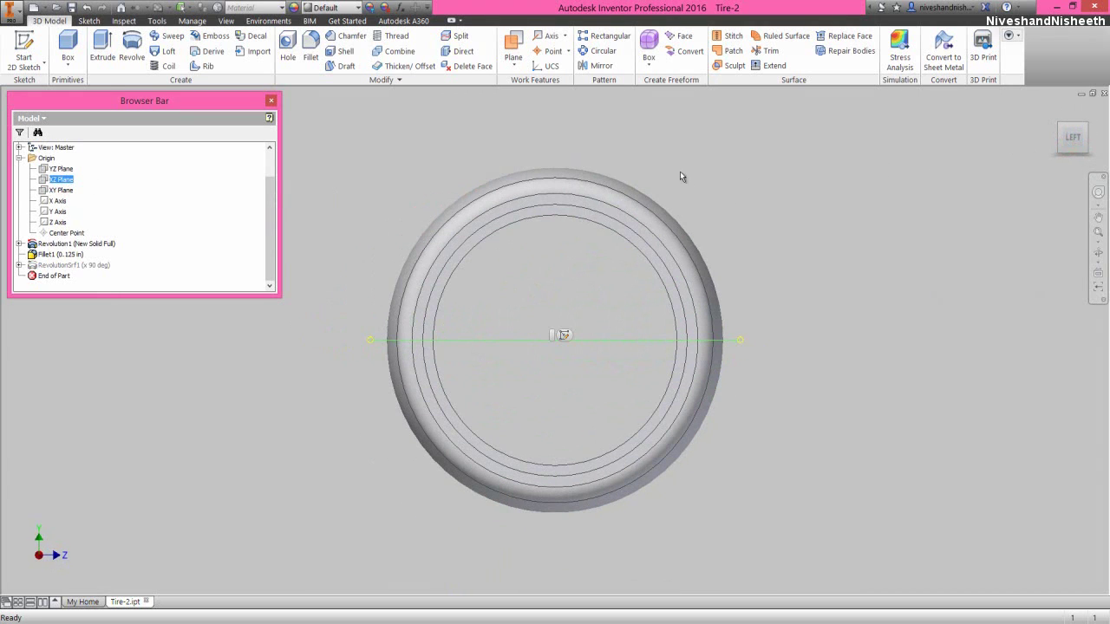
left_click(513, 63)
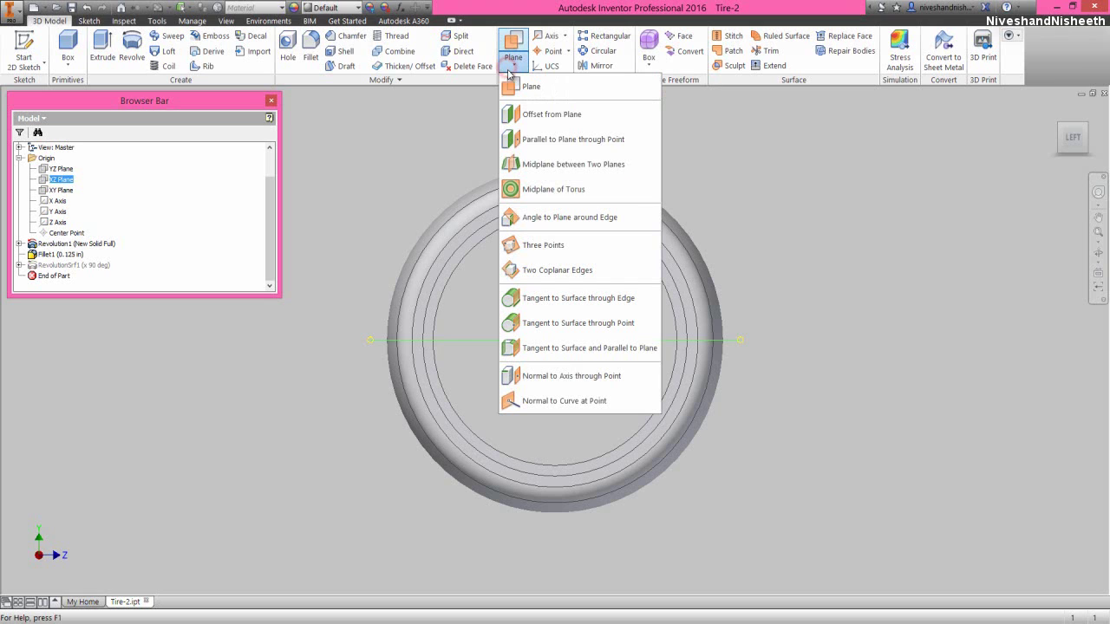
left_click(543, 114)
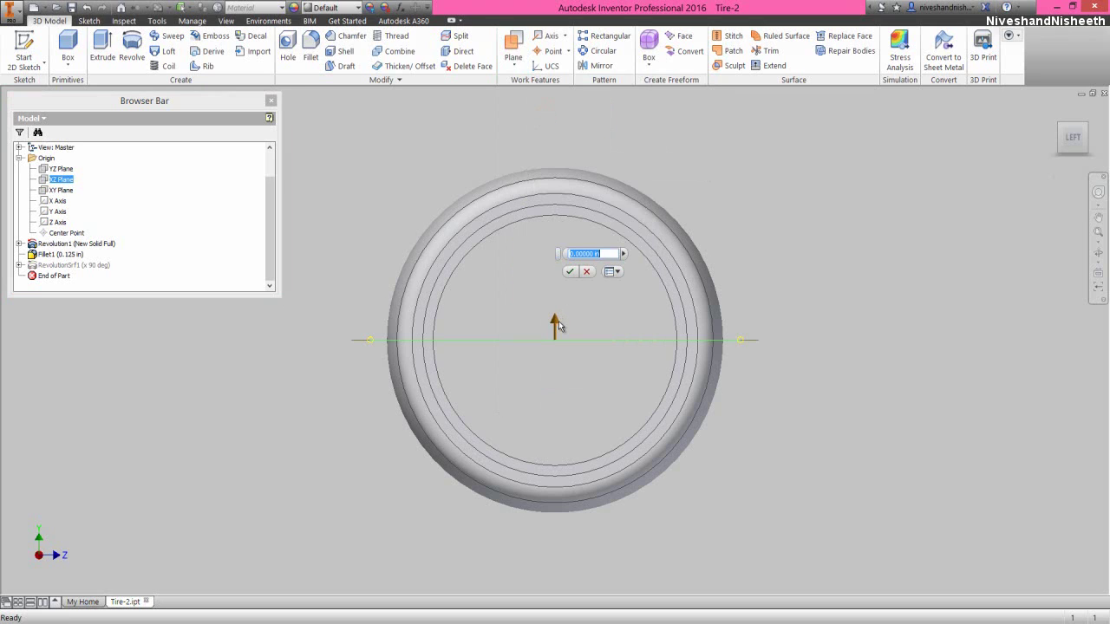
left_click_drag(559, 320, 587, 132)
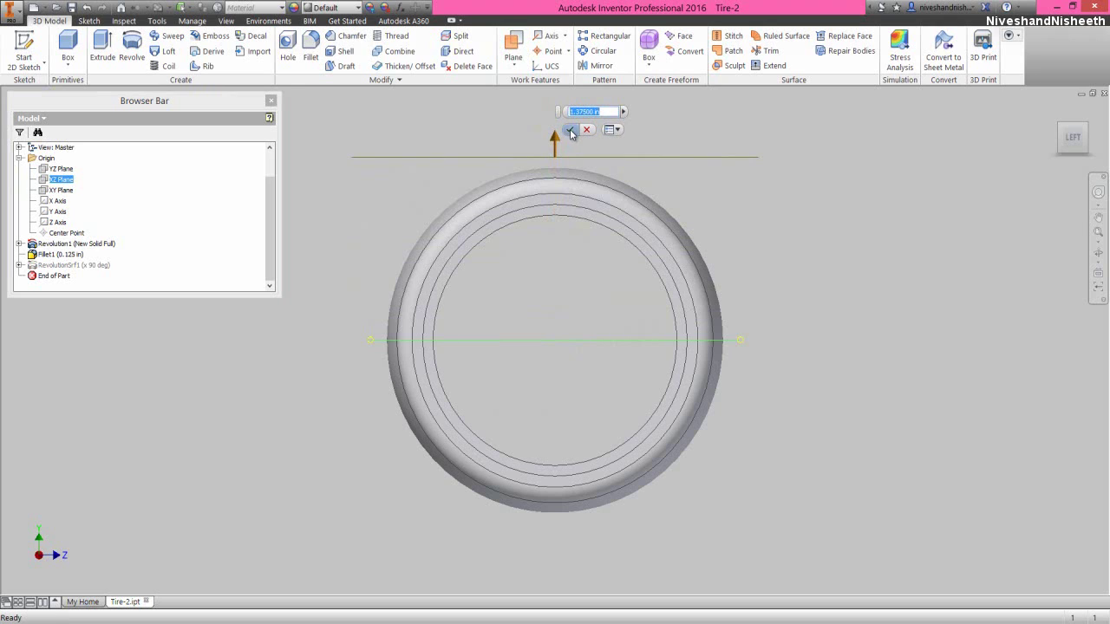
left_click(568, 130)
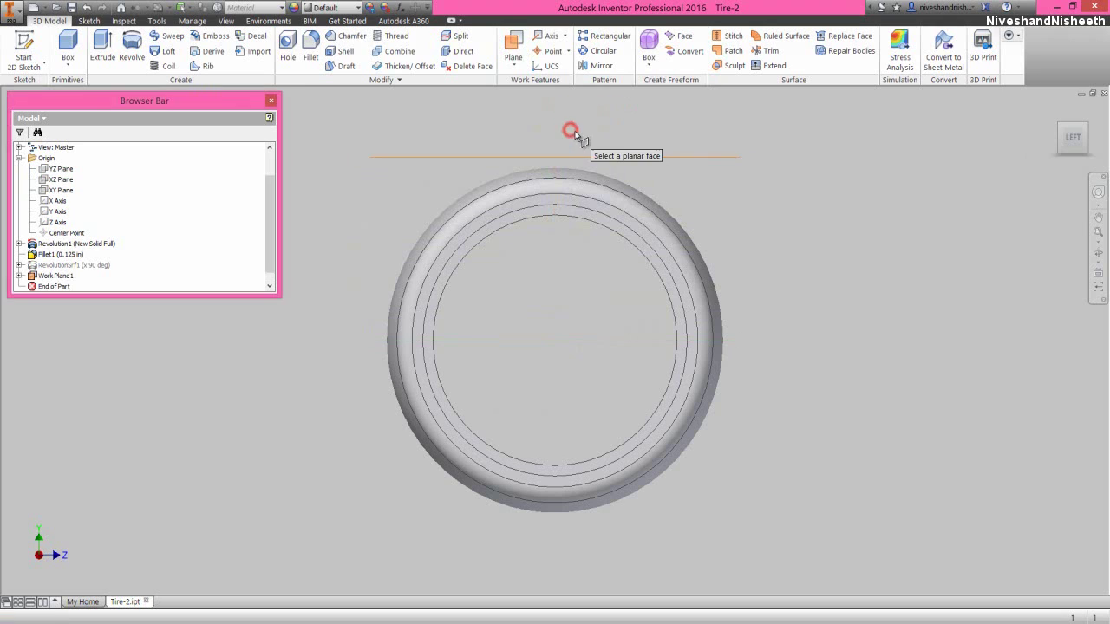
right_click(657, 116)
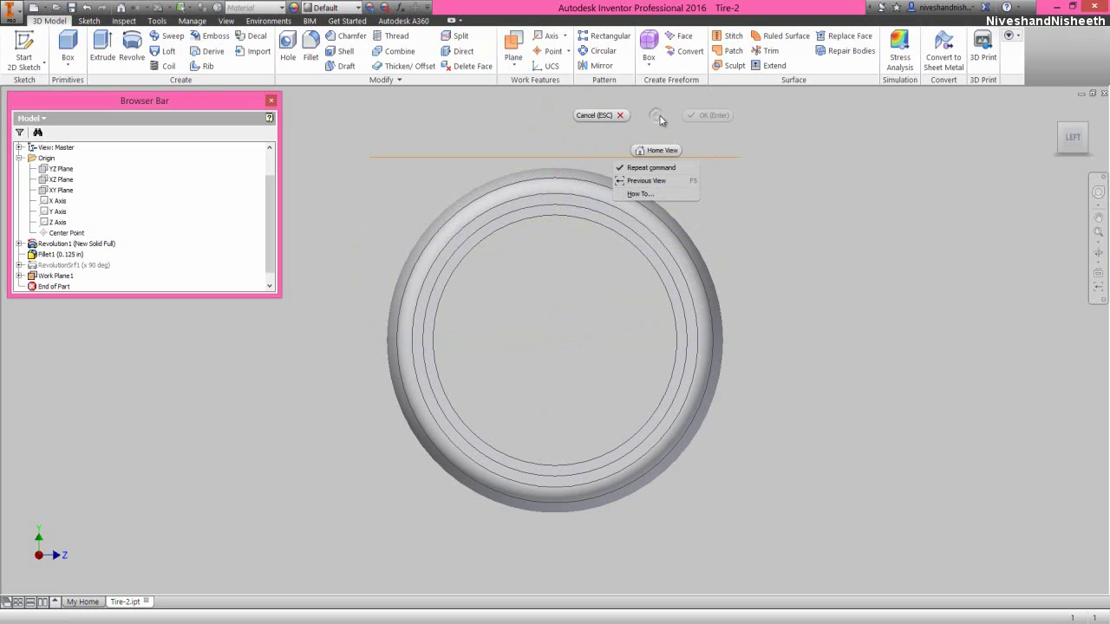
left_click(597, 116)
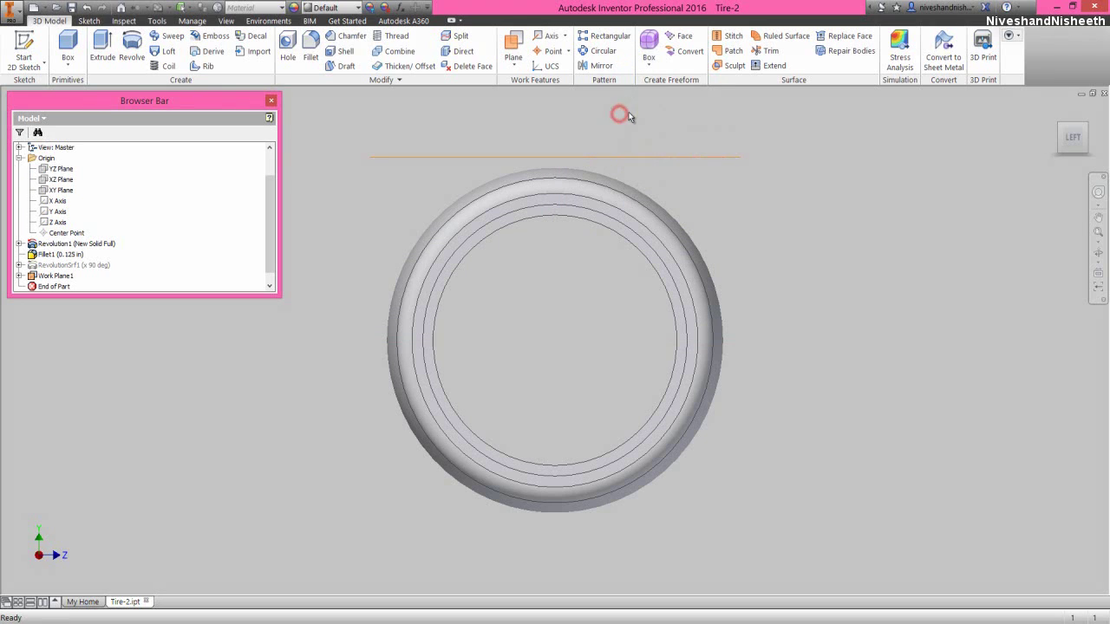
Start a new sketch on the offset work plane above the tire
left_click(1084, 128)
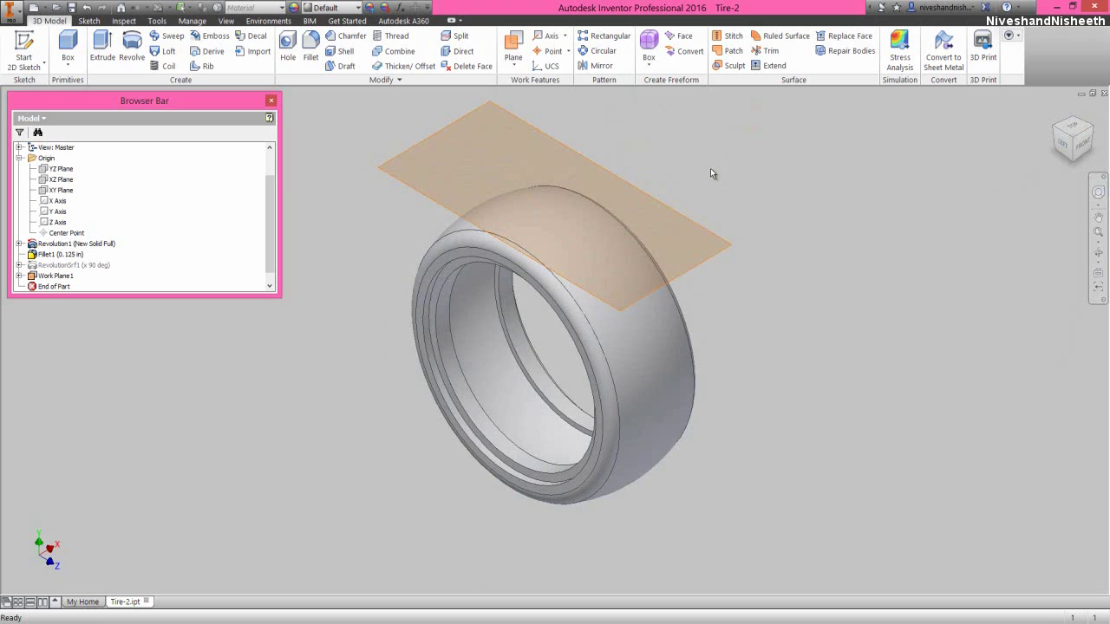
left_click(560, 149)
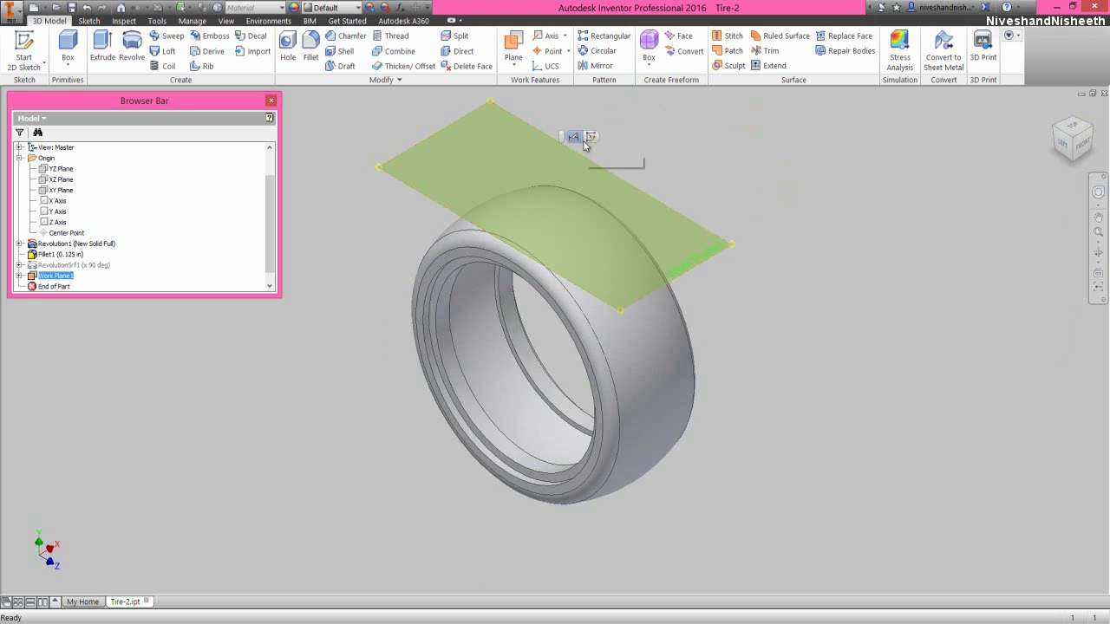
left_click(588, 140)
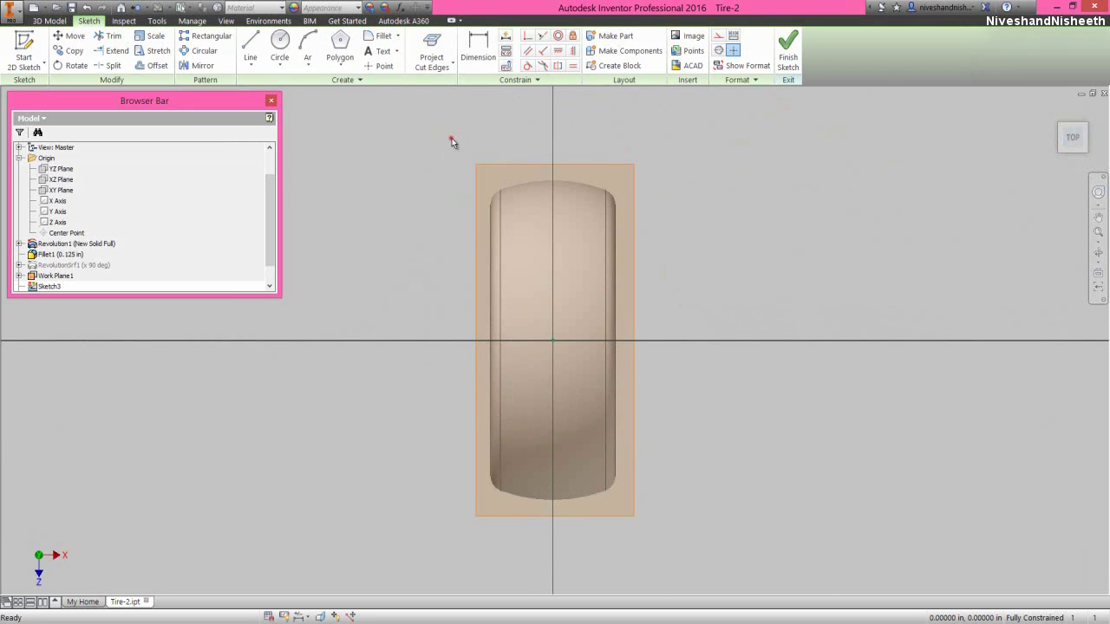
Project the tire's two outer side edges and the origin XY plane into the sketch with Project Geometry
left_click(443, 71)
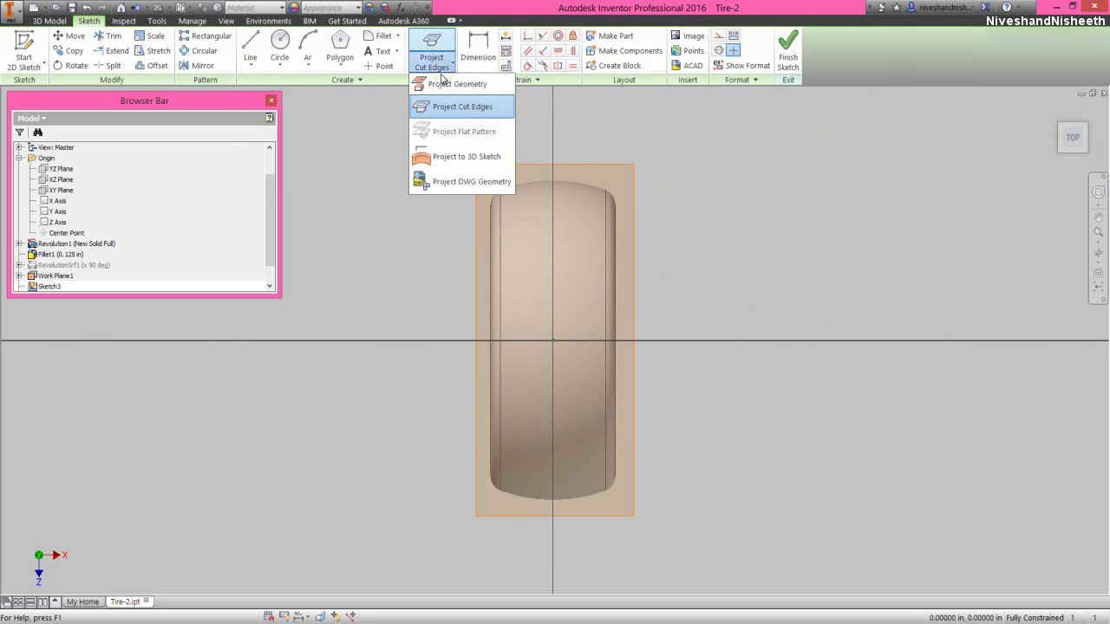
left_click(448, 85)
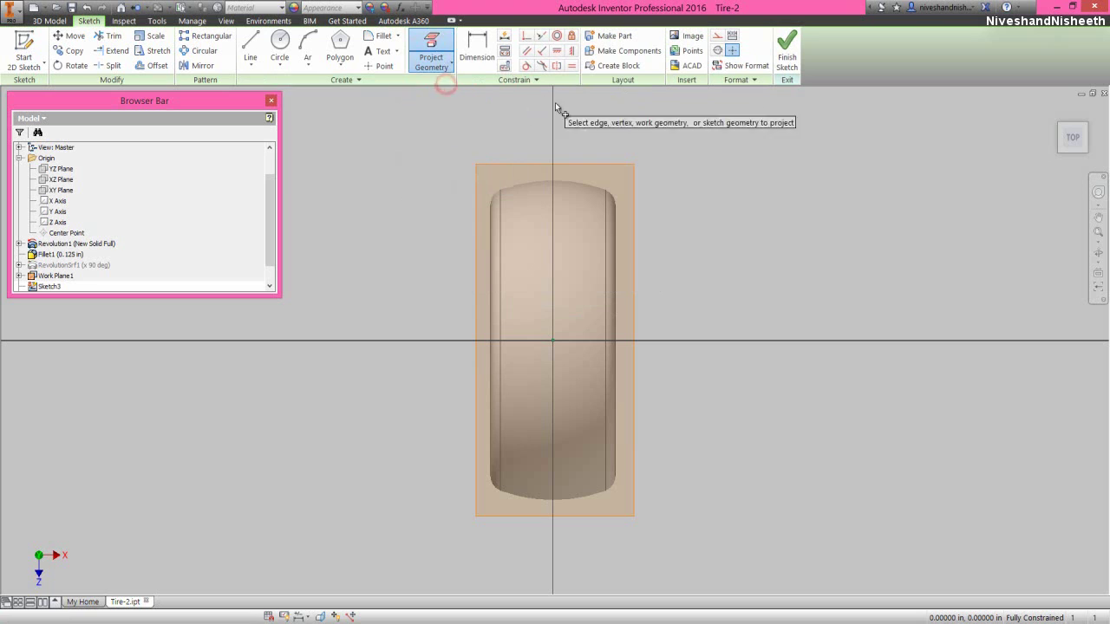
left_click(617, 229)
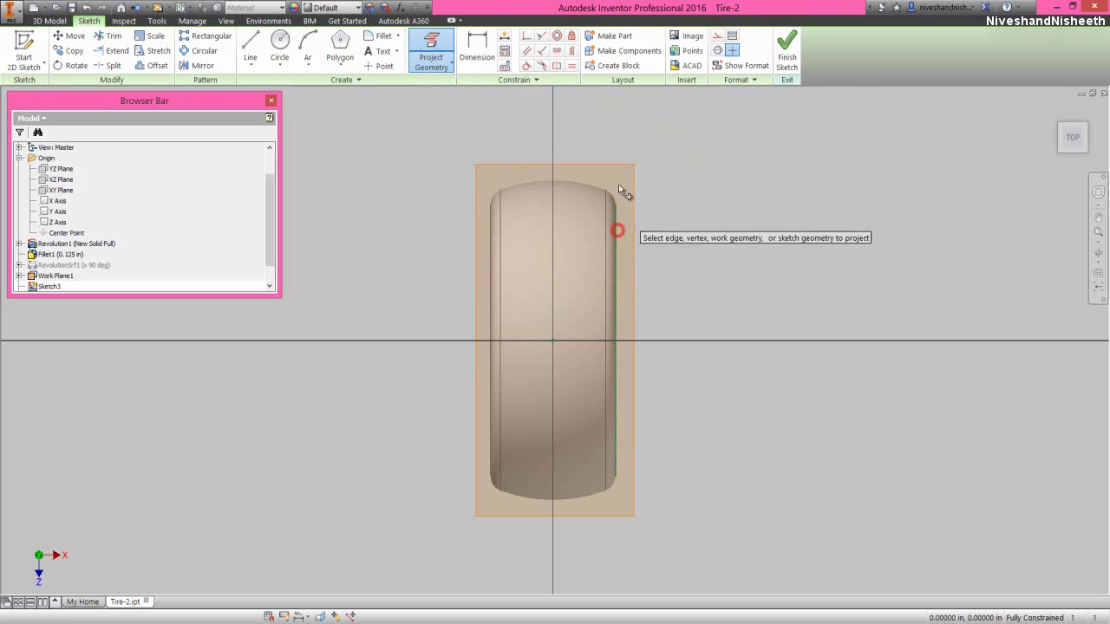
left_click(490, 239)
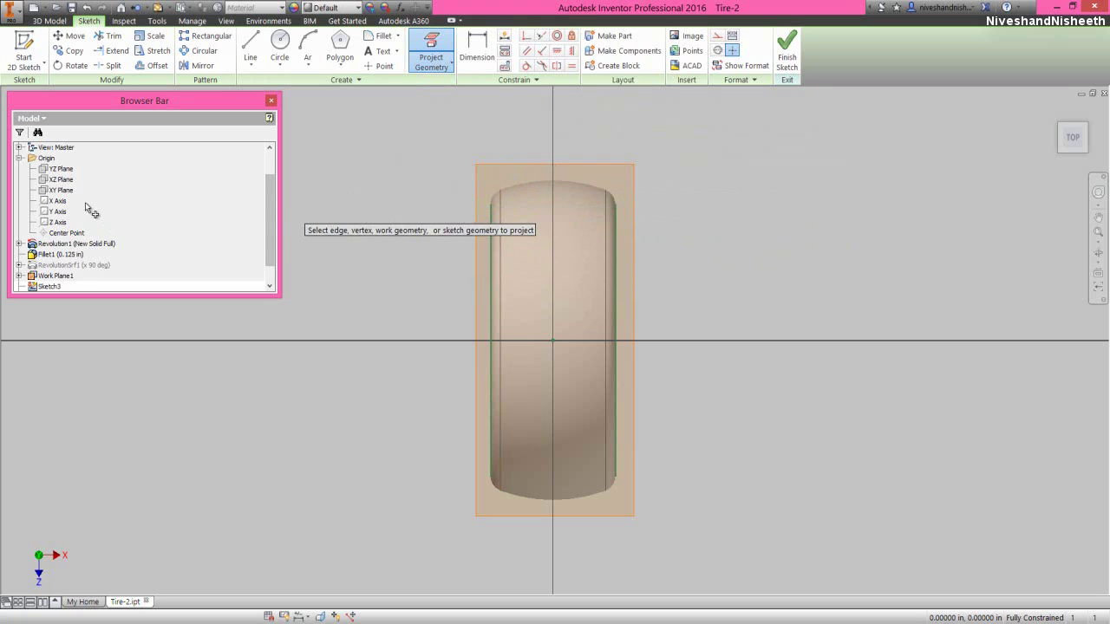
left_click(60, 191)
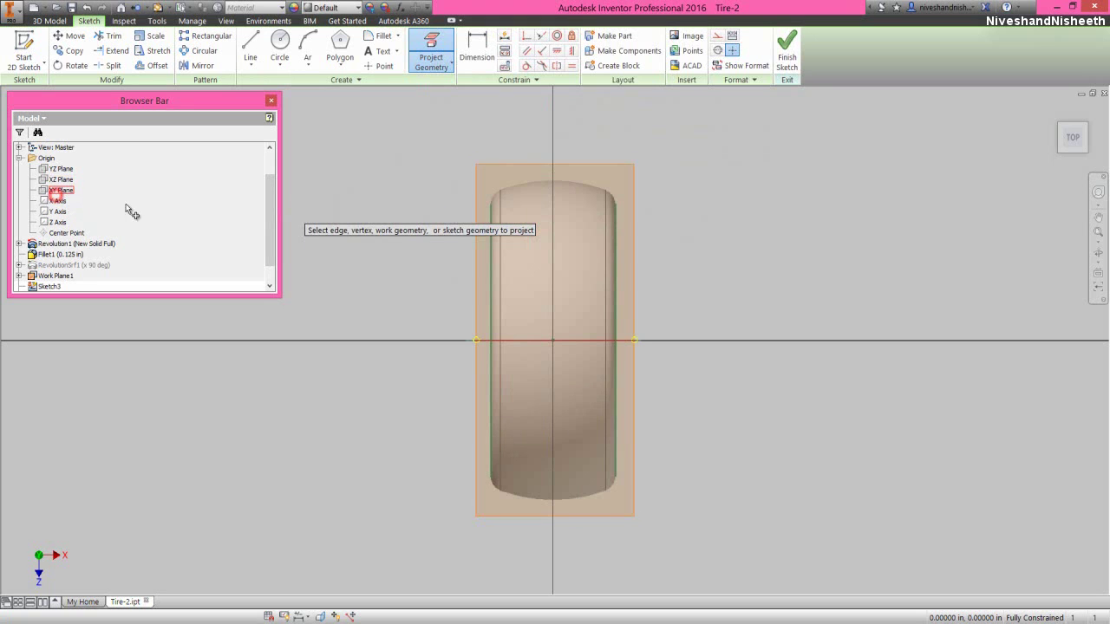
right_click(346, 168)
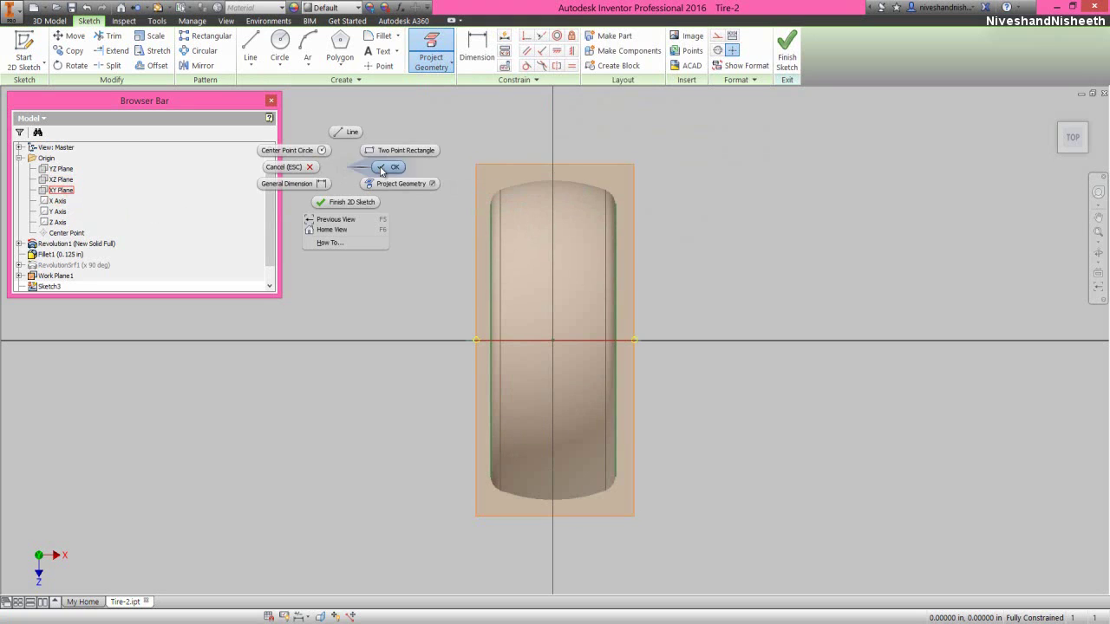
Finish projecting geometry and turn off the visibility of the offset work plane
left_click(383, 166)
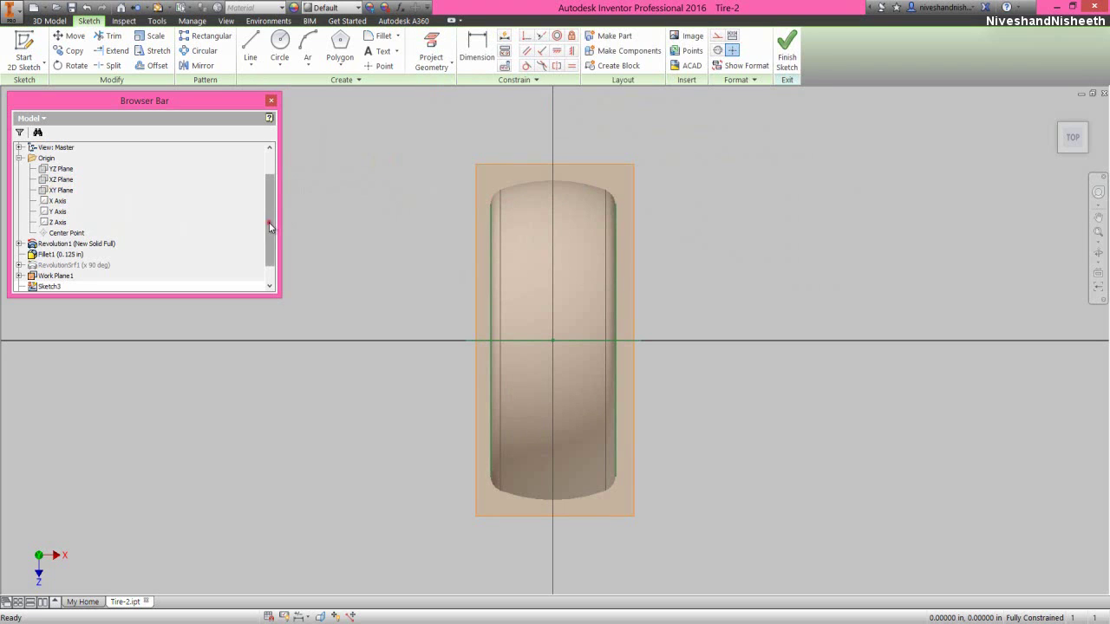
scroll(267, 229, "down", 1)
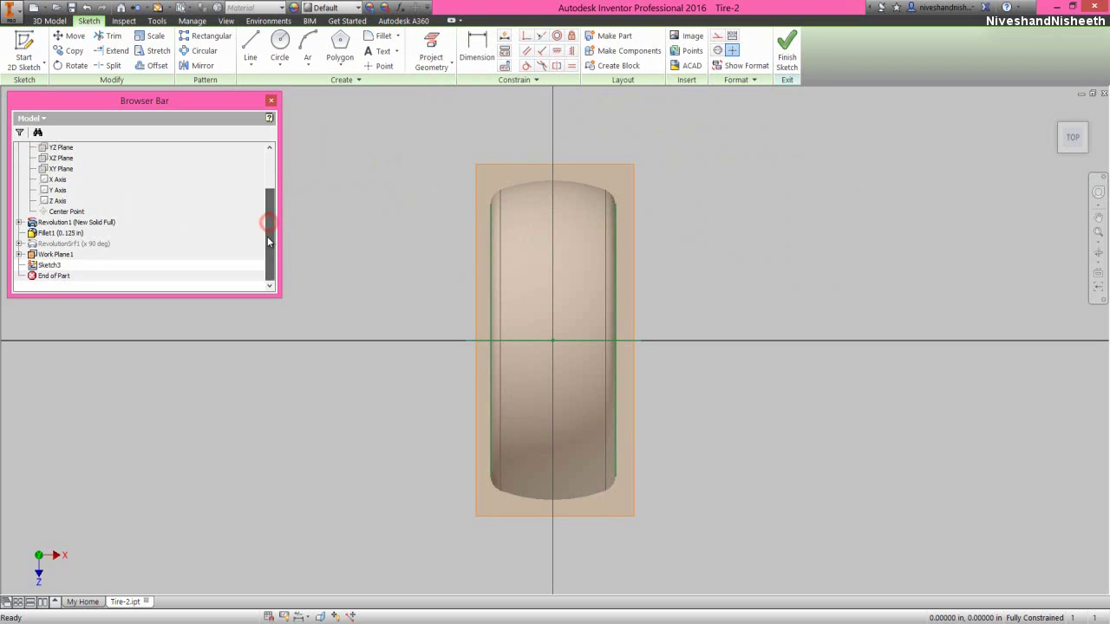
right_click(68, 257)
left_click(102, 361)
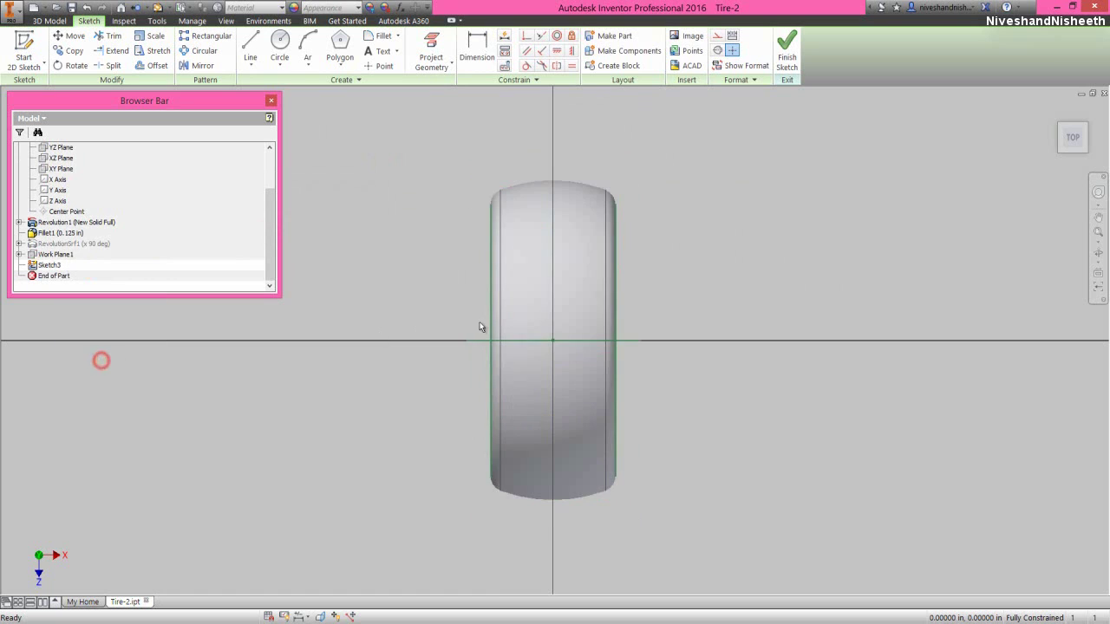
Sketch a three-point arc of about 2.52 in radius from the tire's right projected edge down across the centre to its lower left
scroll(650, 291, "up", 2)
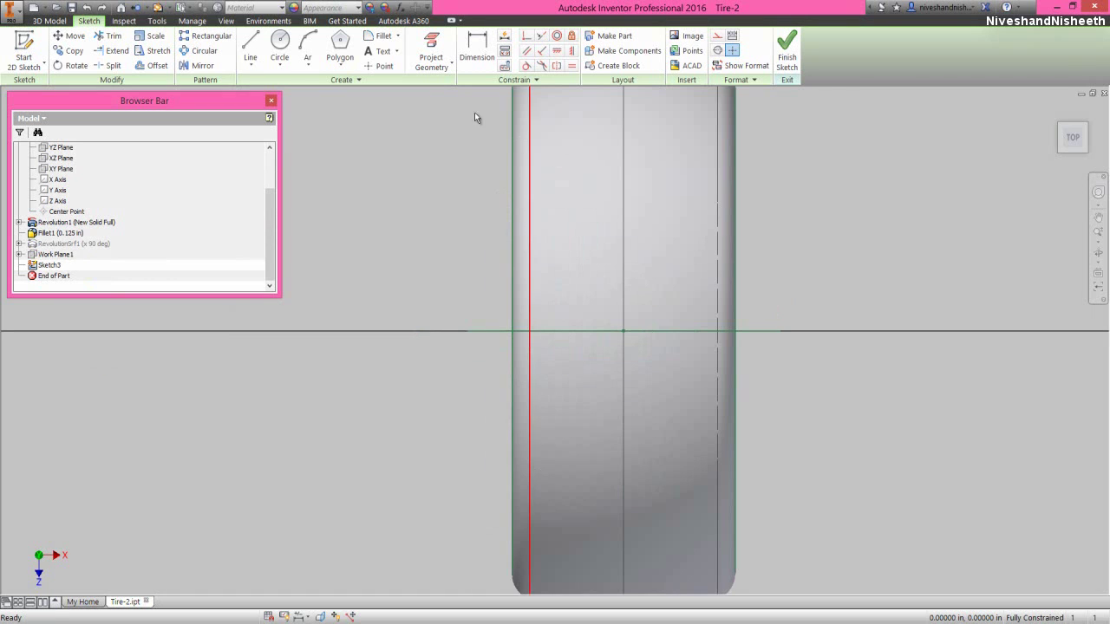
left_click(307, 52)
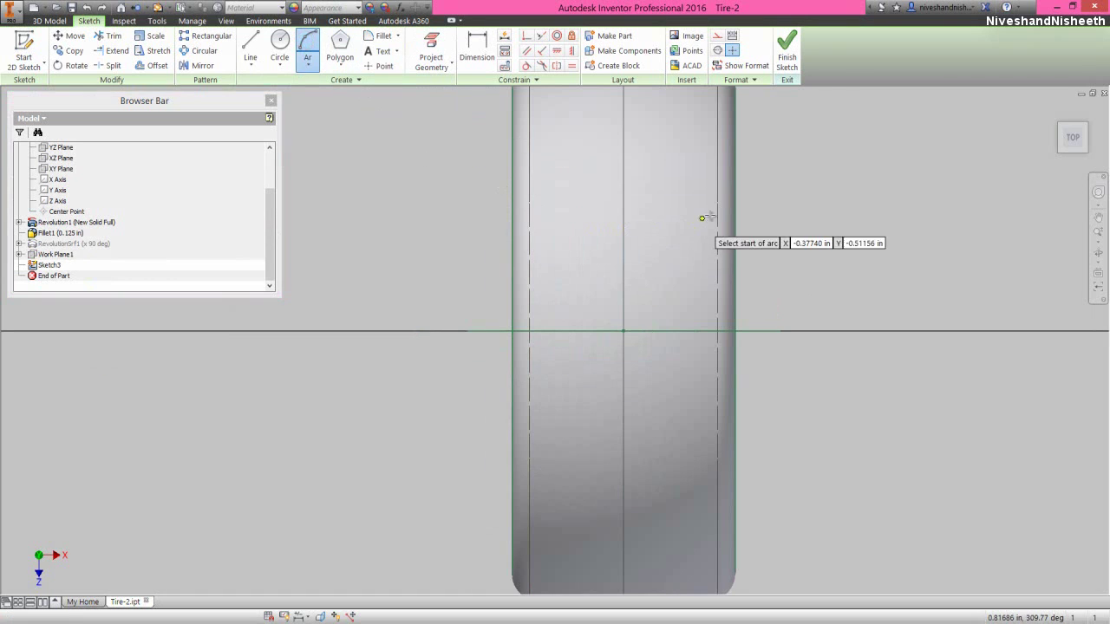
left_click(733, 205)
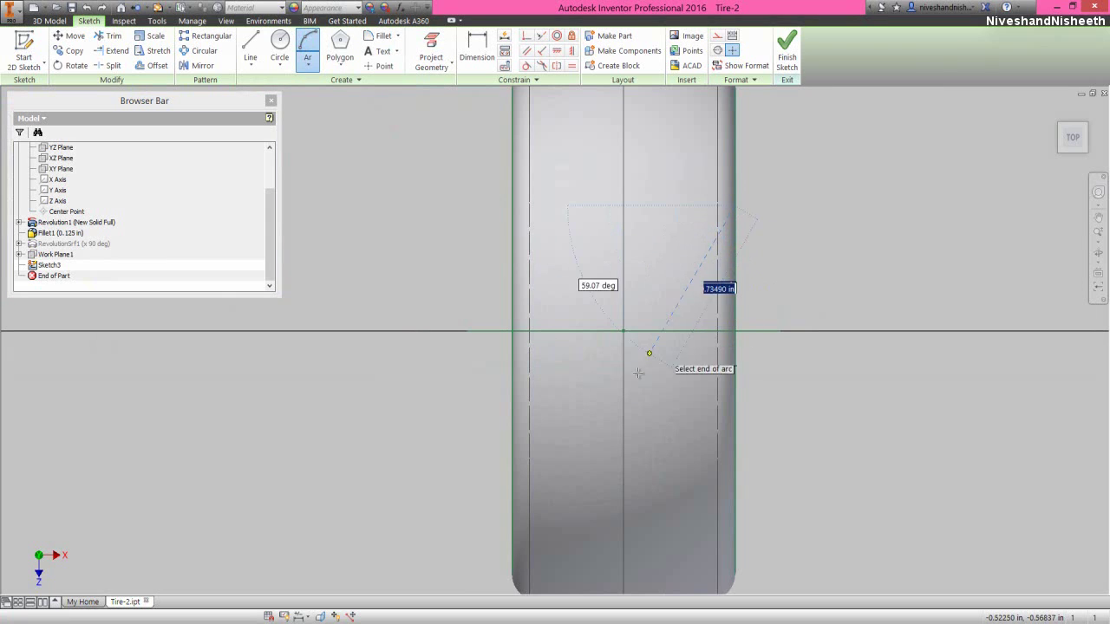
left_click(583, 472)
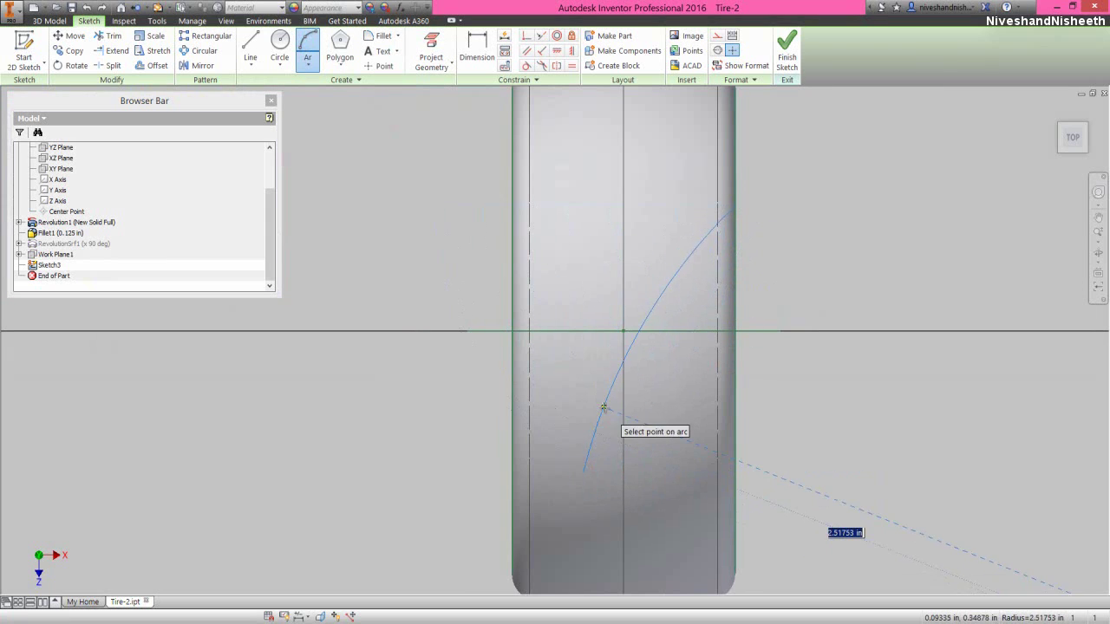
left_click(604, 408)
Dimension the arc's radius as .87442 in
right_click(712, 216)
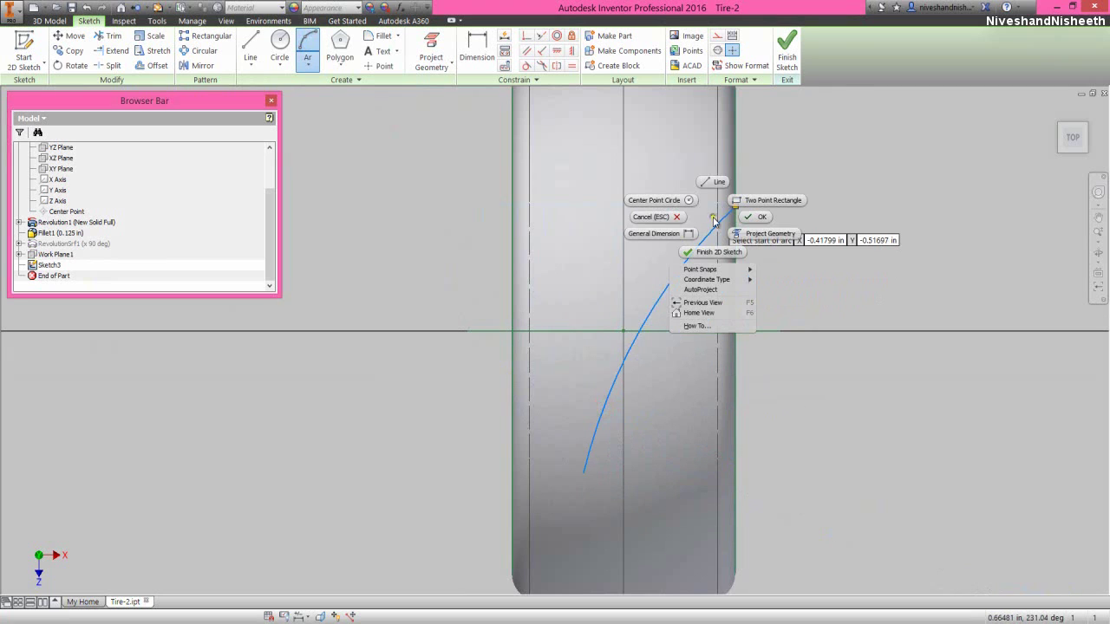
left_click(695, 234)
left_click(677, 273)
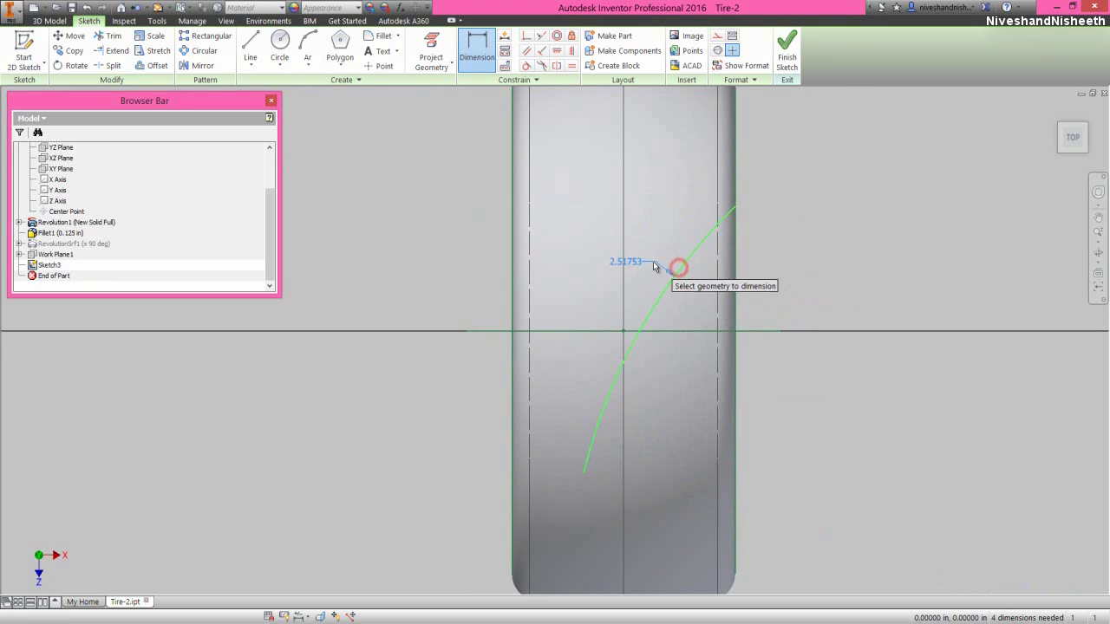
left_click(652, 264)
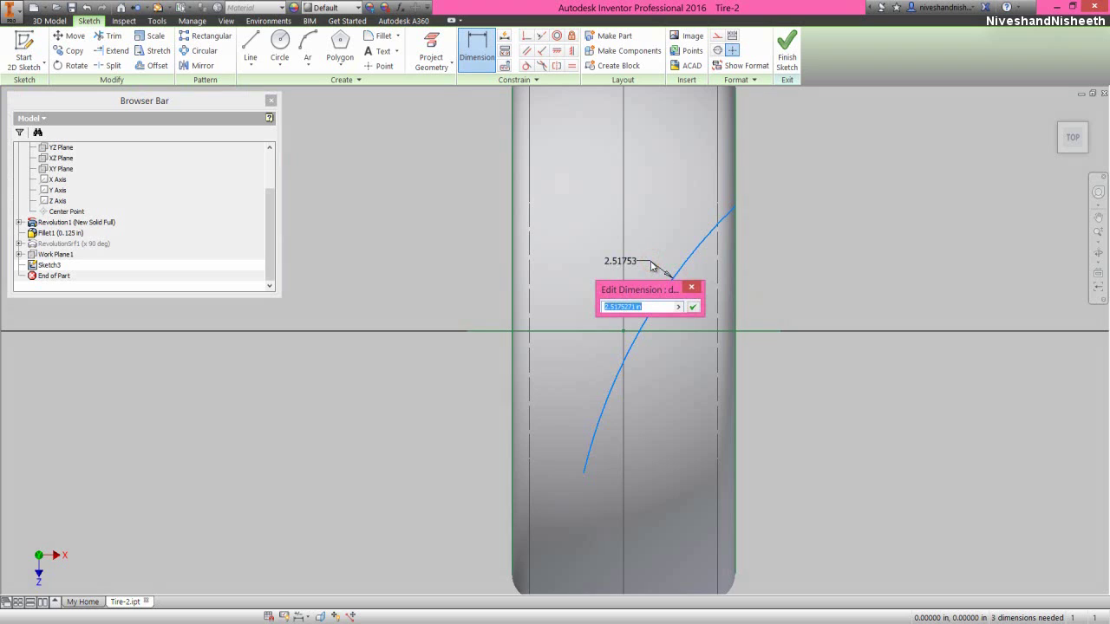
type(".87442")
key("Return")
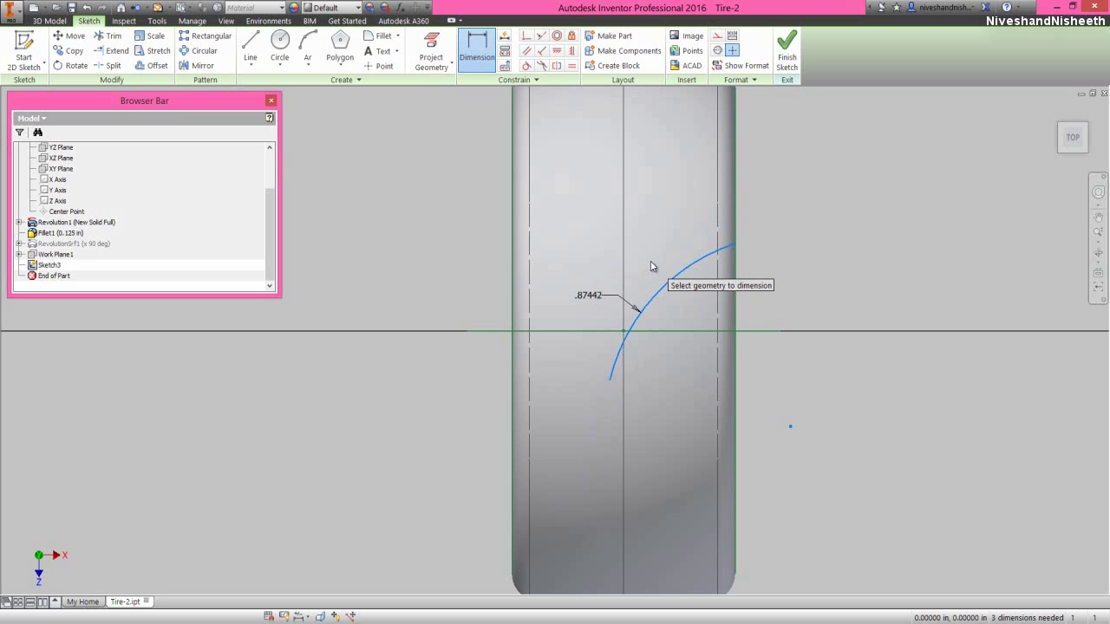
right_click(785, 224)
left_click(830, 220)
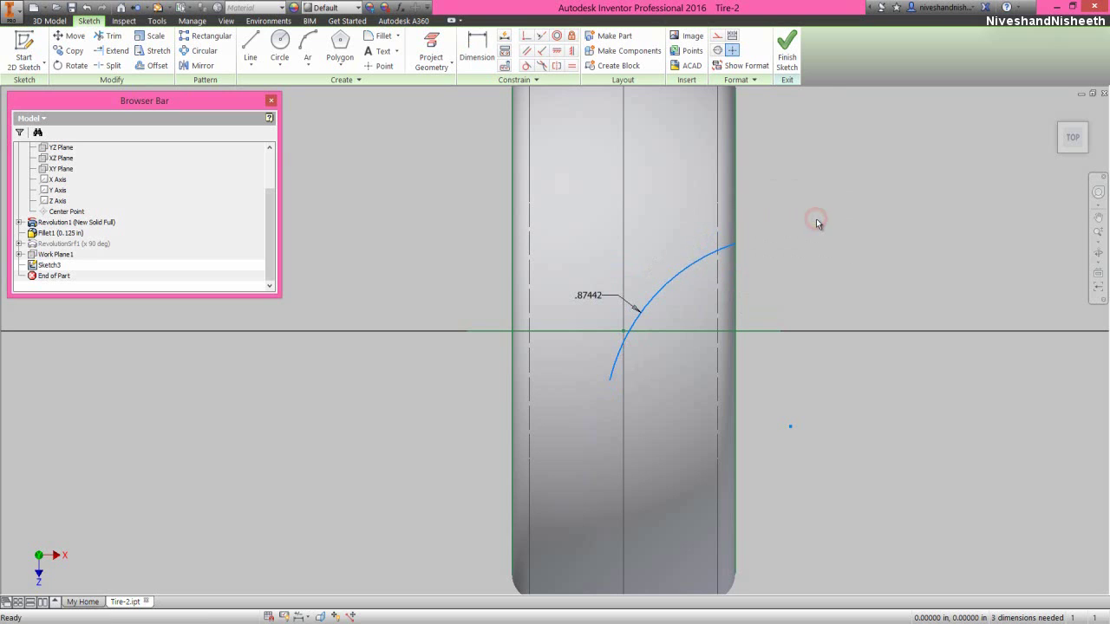
Dimension the arc's centre point vertically from the projected XY plane line at .32681 in
right_click(815, 252)
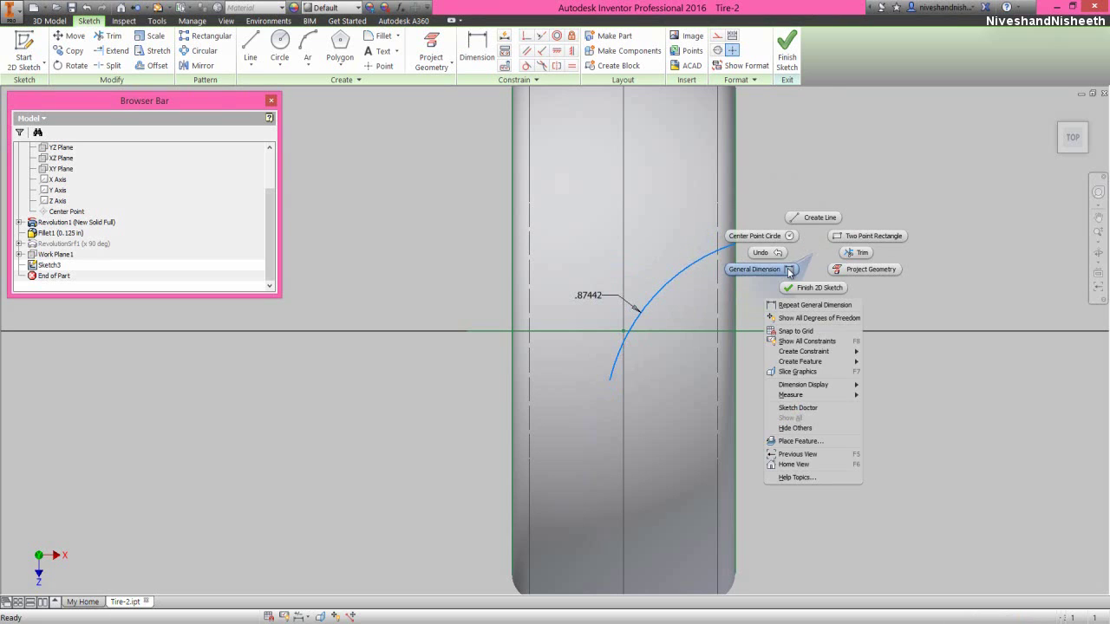
left_click(789, 271)
left_click(791, 425)
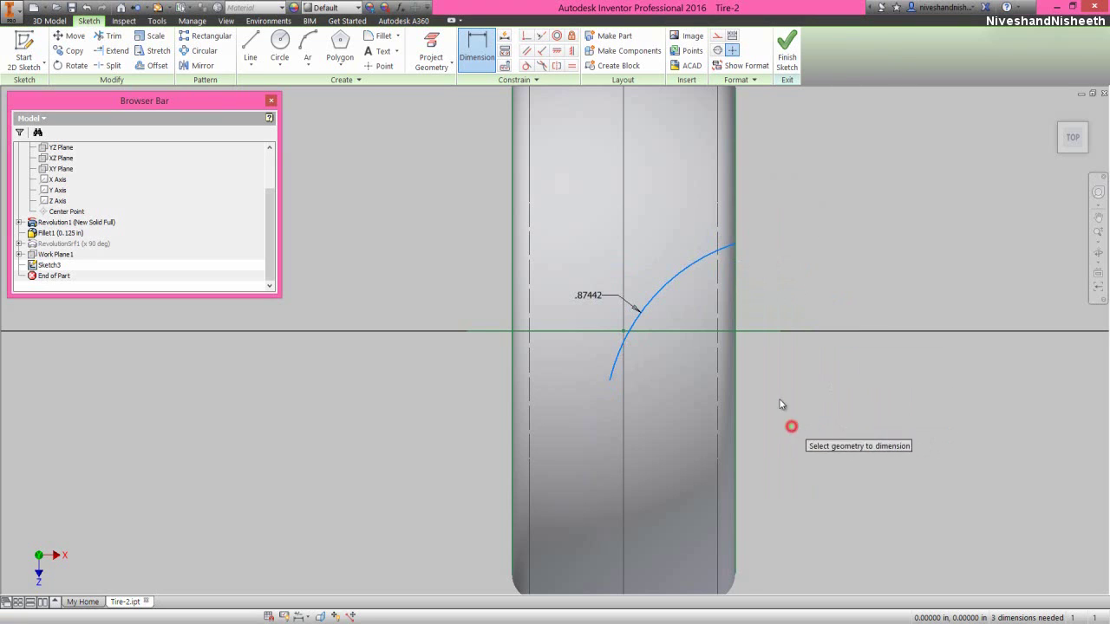
left_click(751, 329)
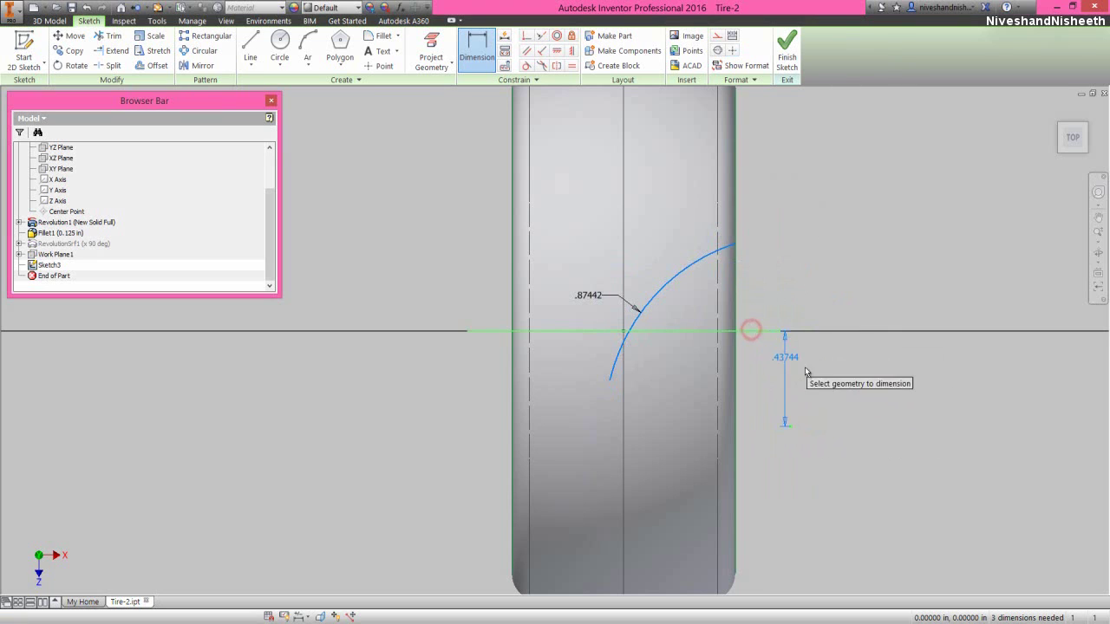
left_click(834, 377)
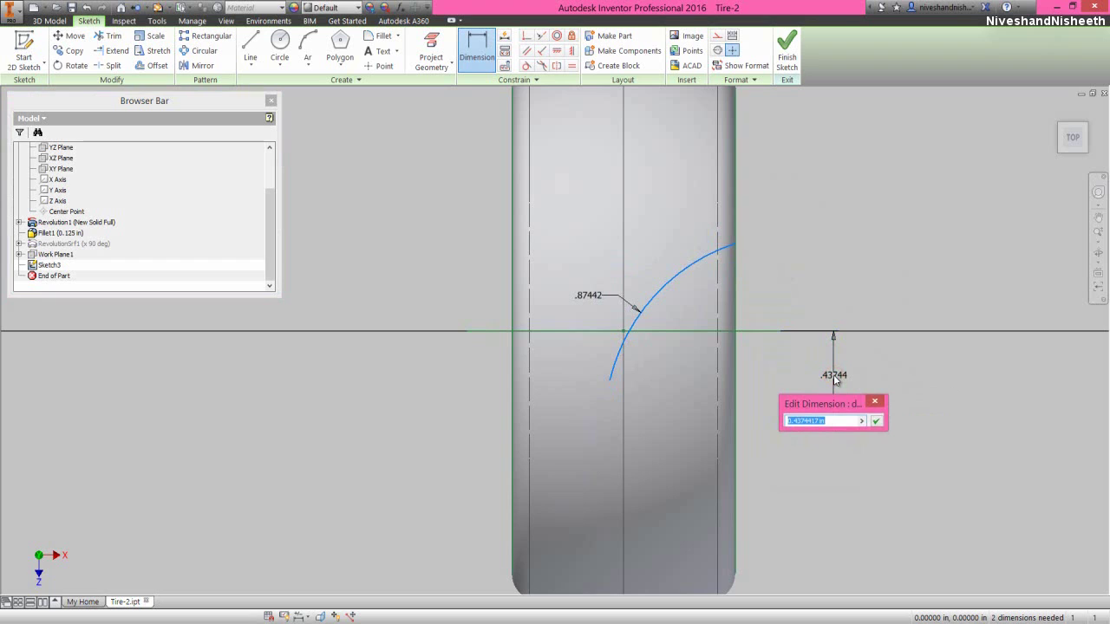
type(".32681")
key("Return")
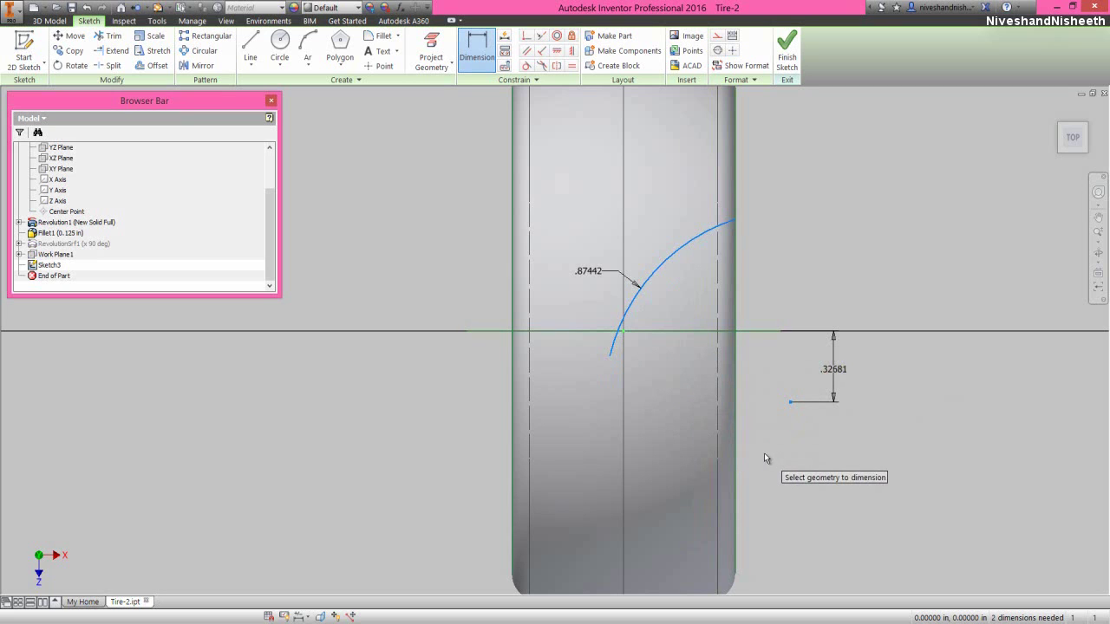
Dimension the arc's centre point horizontally from the sketch origin at .76496 in
left_click(789, 404)
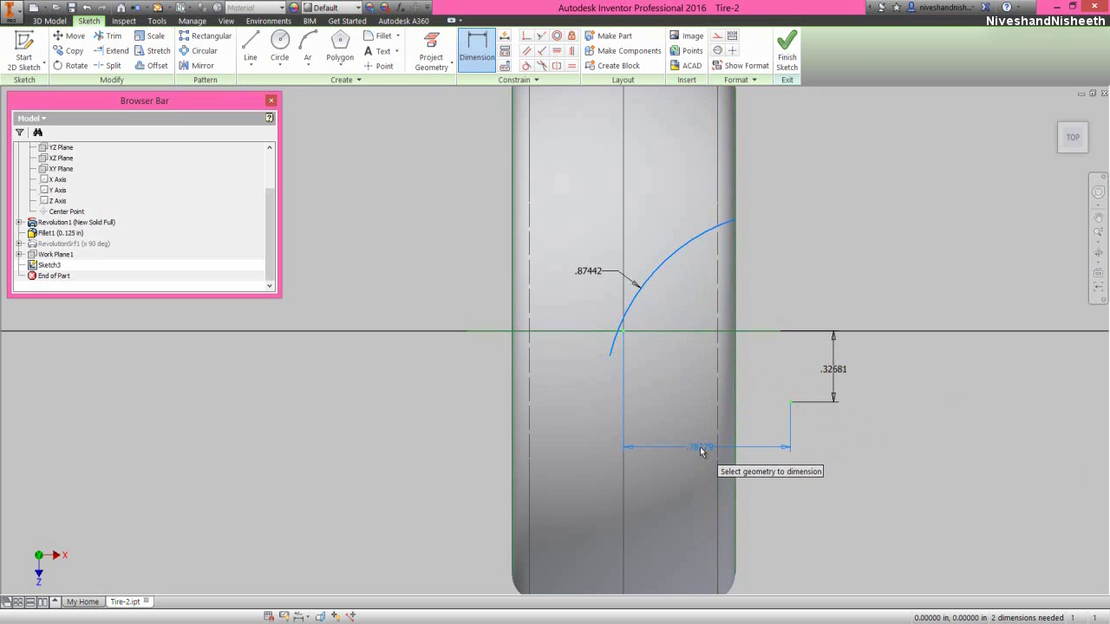
left_click(701, 450)
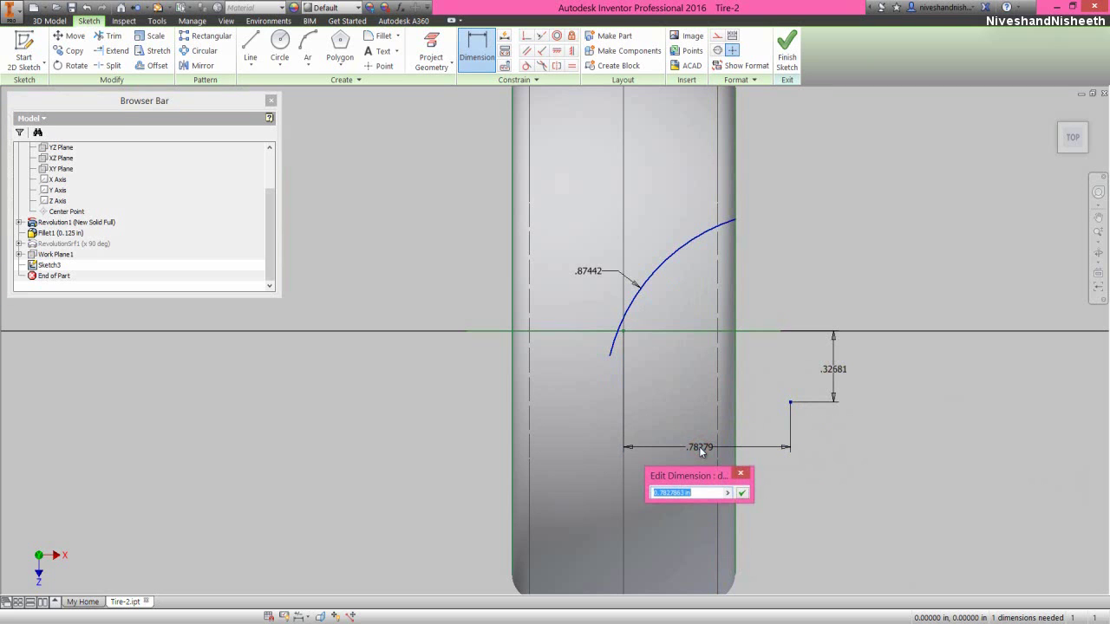
type(".76496")
key("Return")
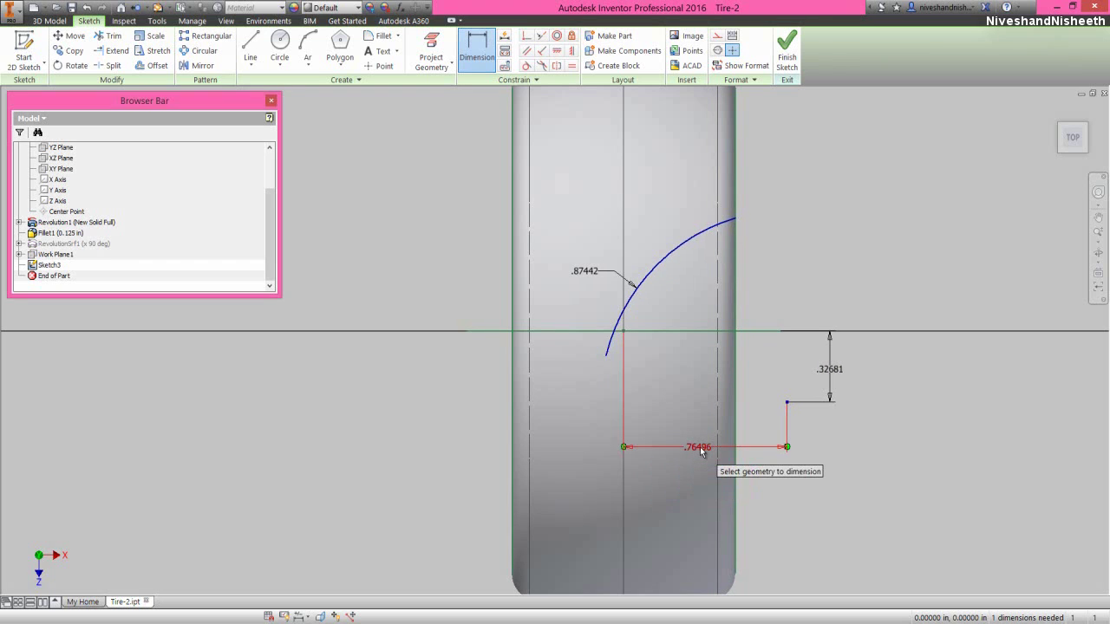
Dimension the arc's lower endpoint vertically from the projected XY plane line at .24551 in
left_click(654, 331)
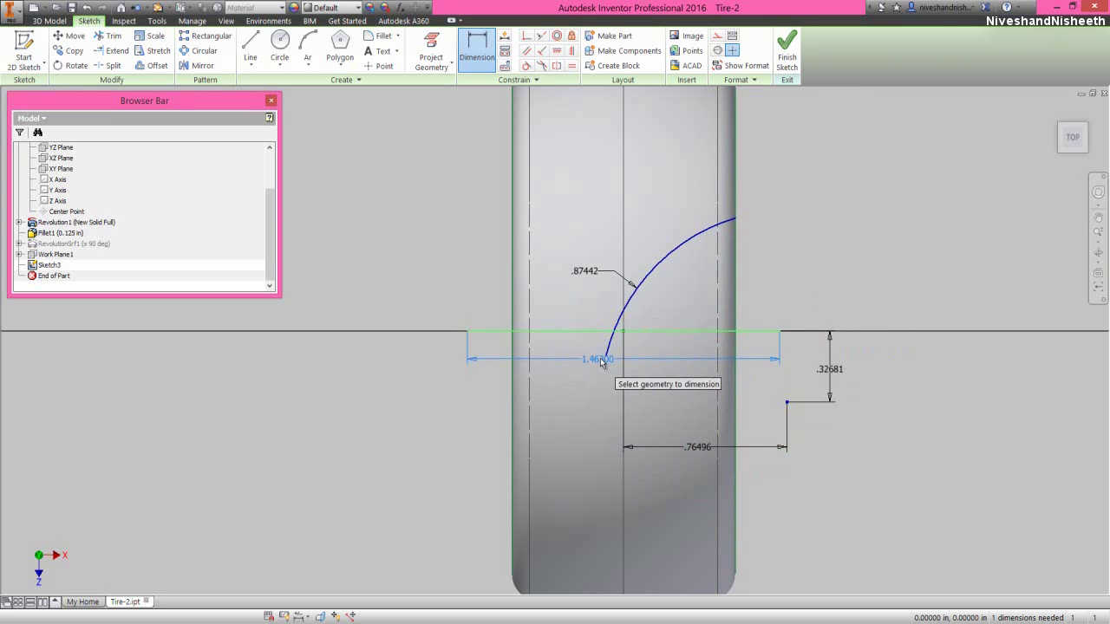
left_click(606, 355)
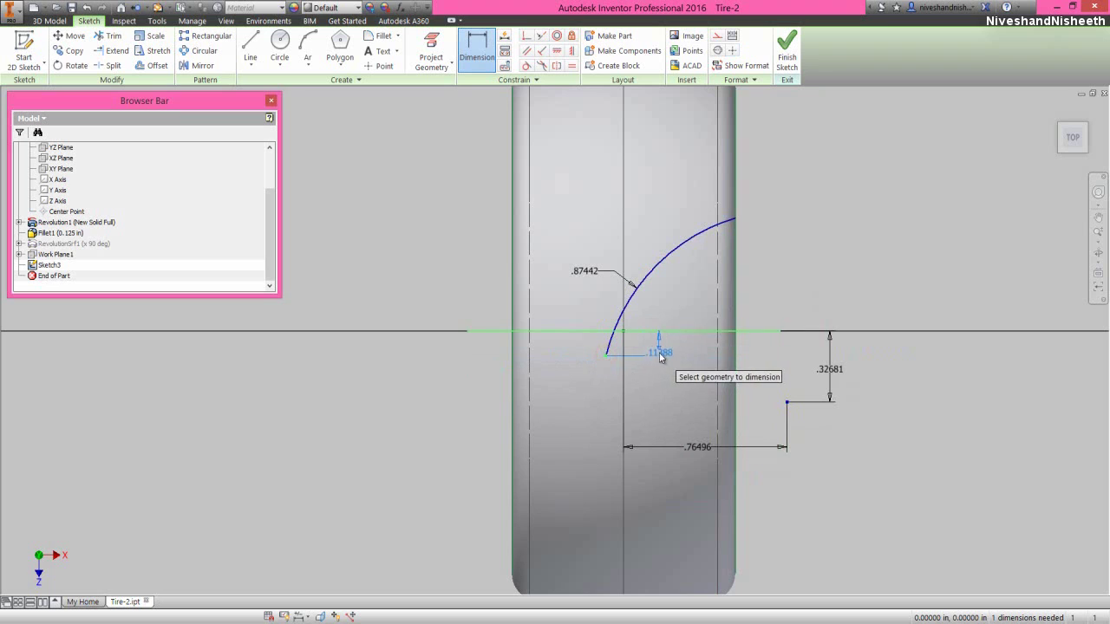
left_click(659, 354)
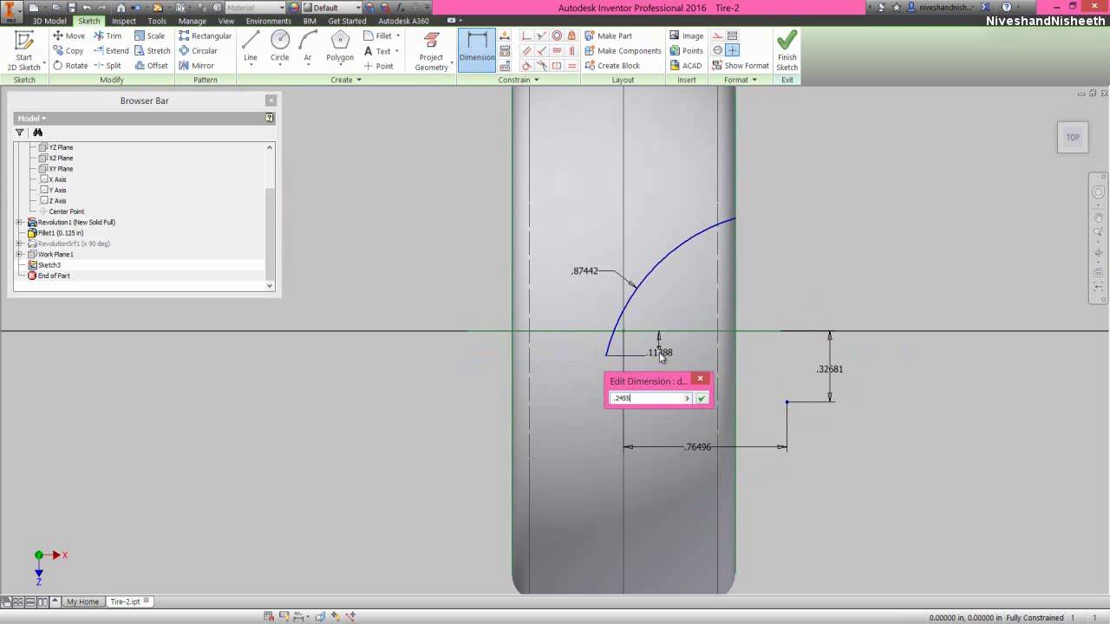
key("Return")
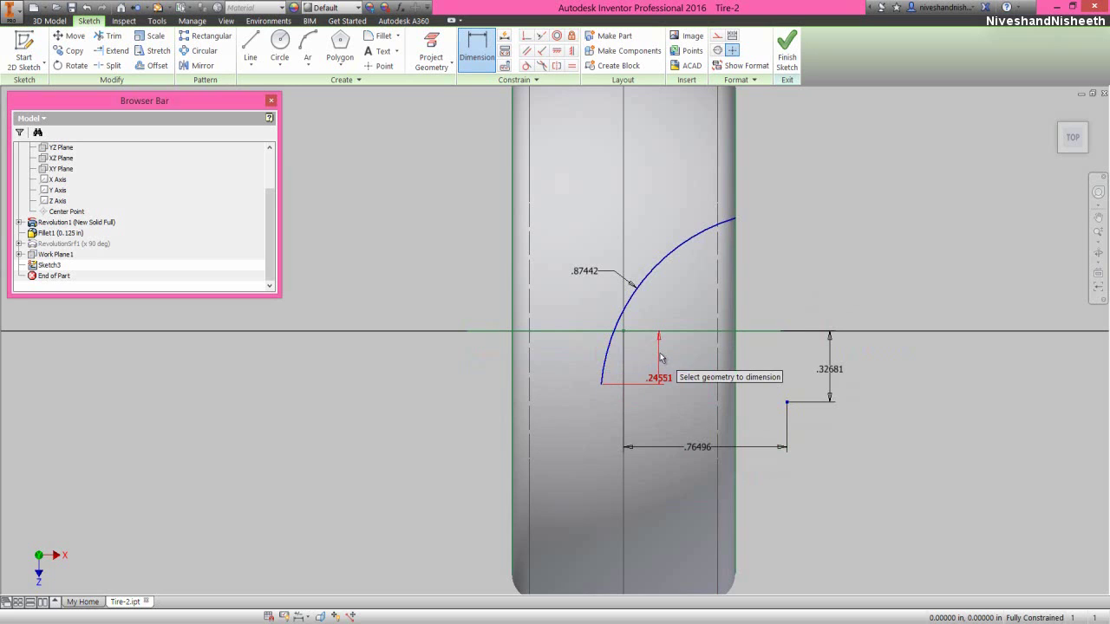
right_click(783, 264)
left_click(816, 263)
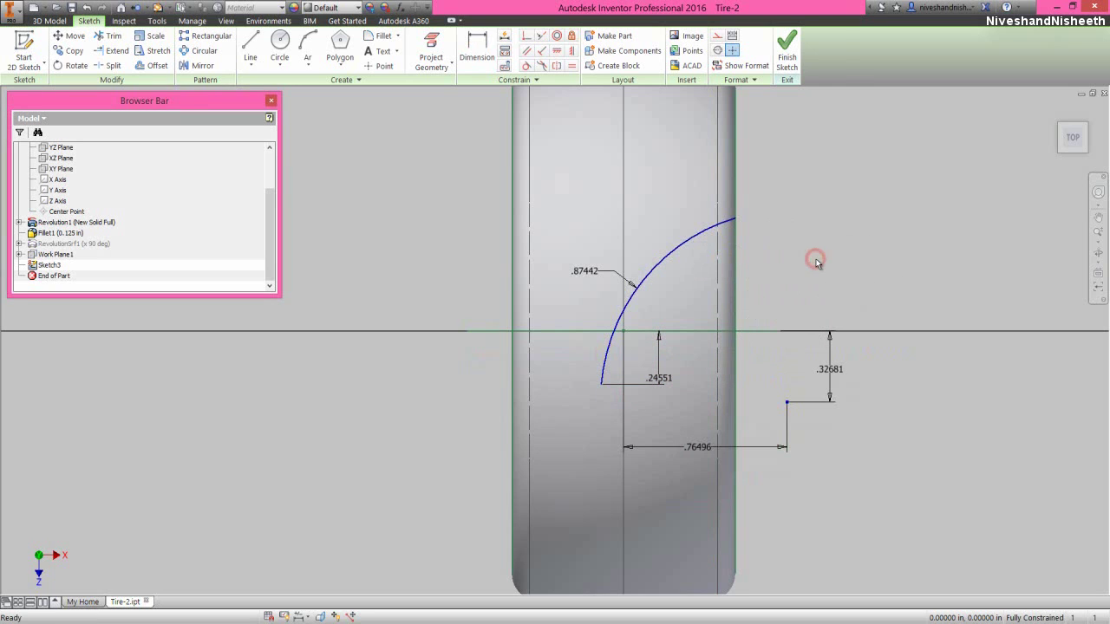
Draw a line about 0.123 in long from the arc's lower endpoint, running down and slightly left
right_click(810, 293)
left_click(807, 257)
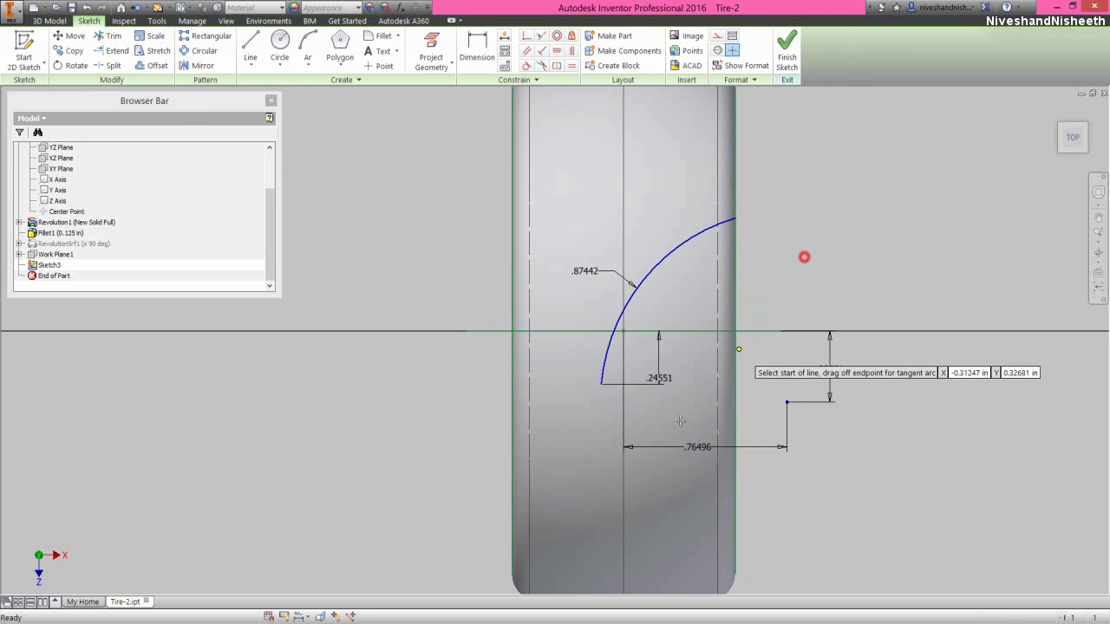
scroll(598, 416, "up", 3)
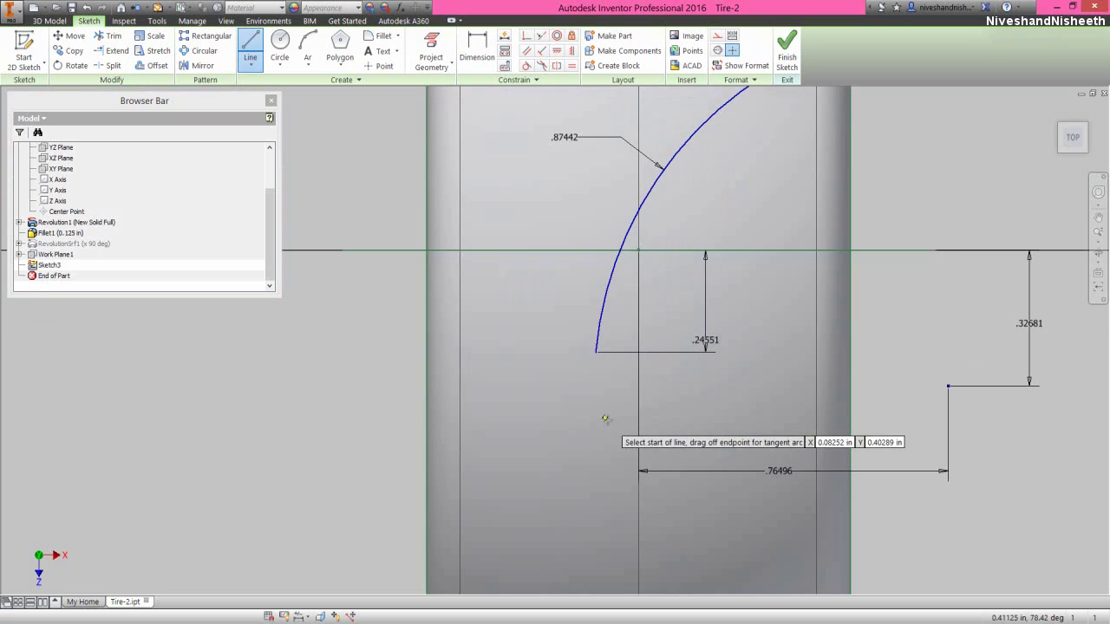
left_click(595, 353)
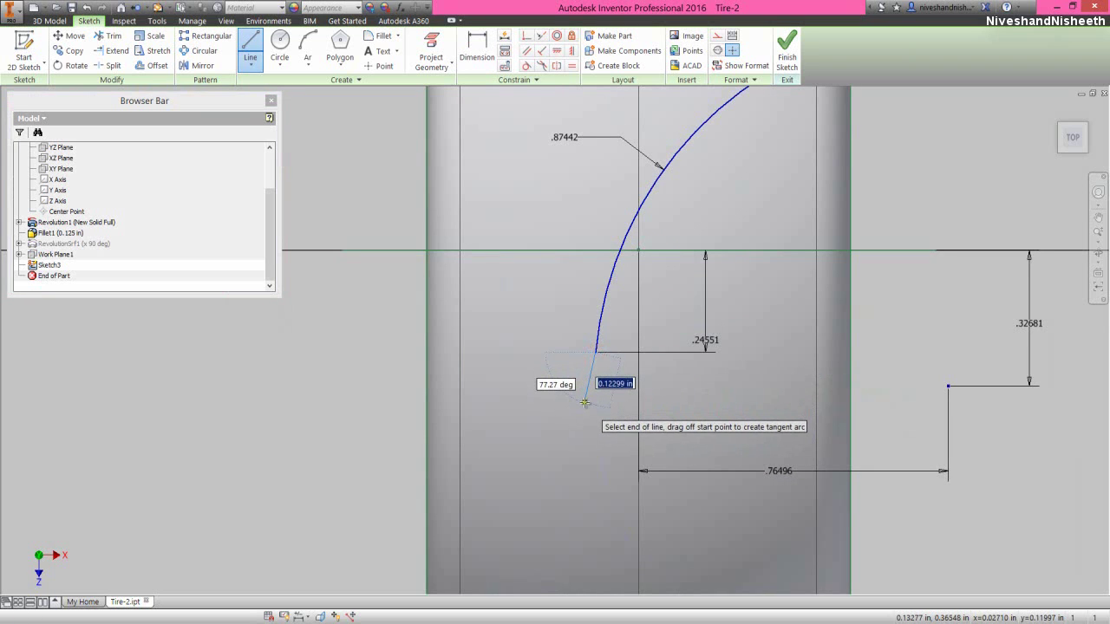
left_click(584, 402)
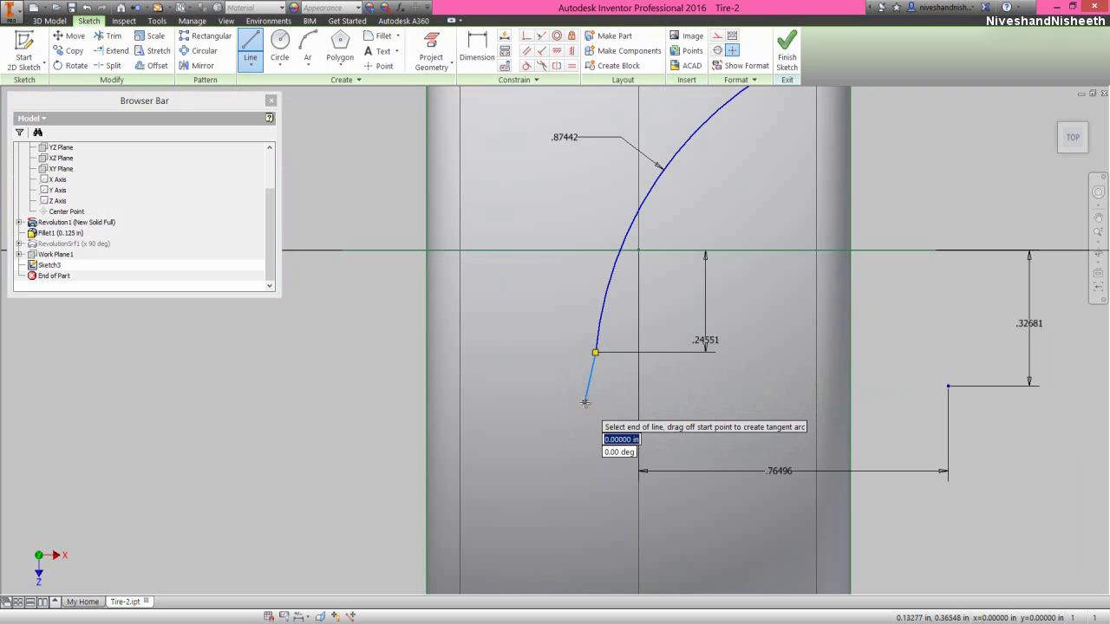
right_click(565, 436)
left_click(596, 438)
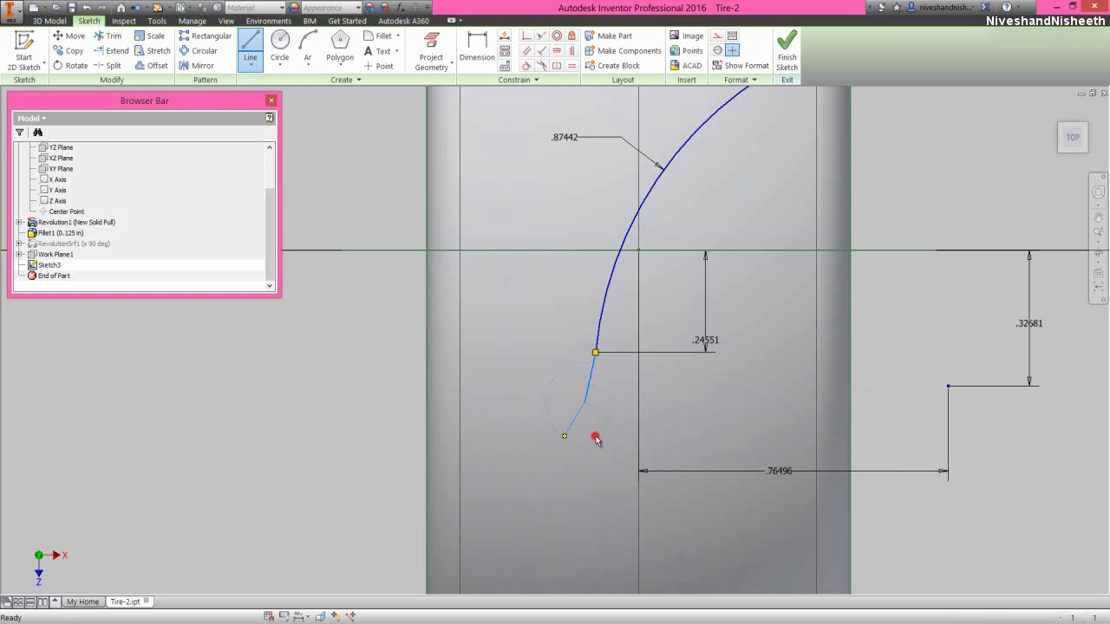
Make the short line tangent to the arc with a Tangent constraint
left_click(526, 65)
left_click(591, 378)
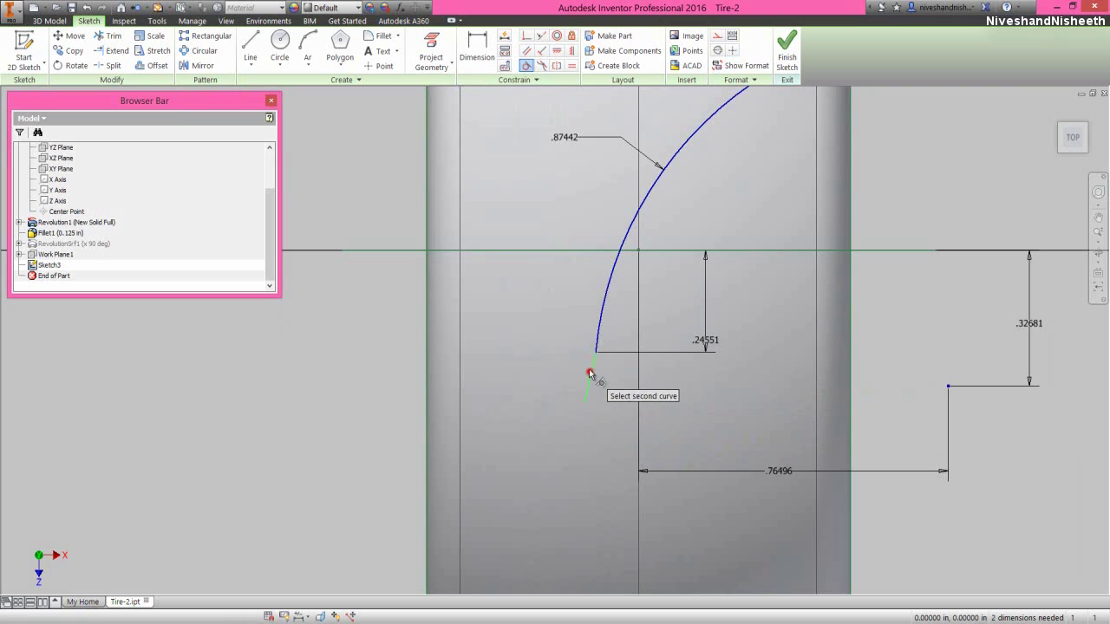
left_click(598, 332)
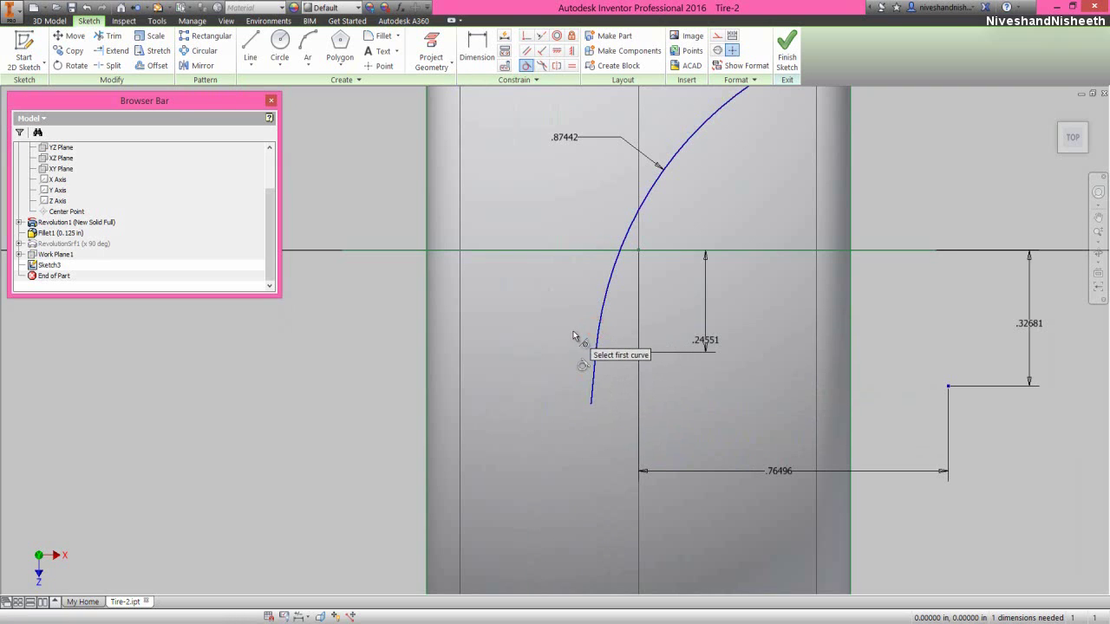
right_click(574, 336)
left_click(604, 335)
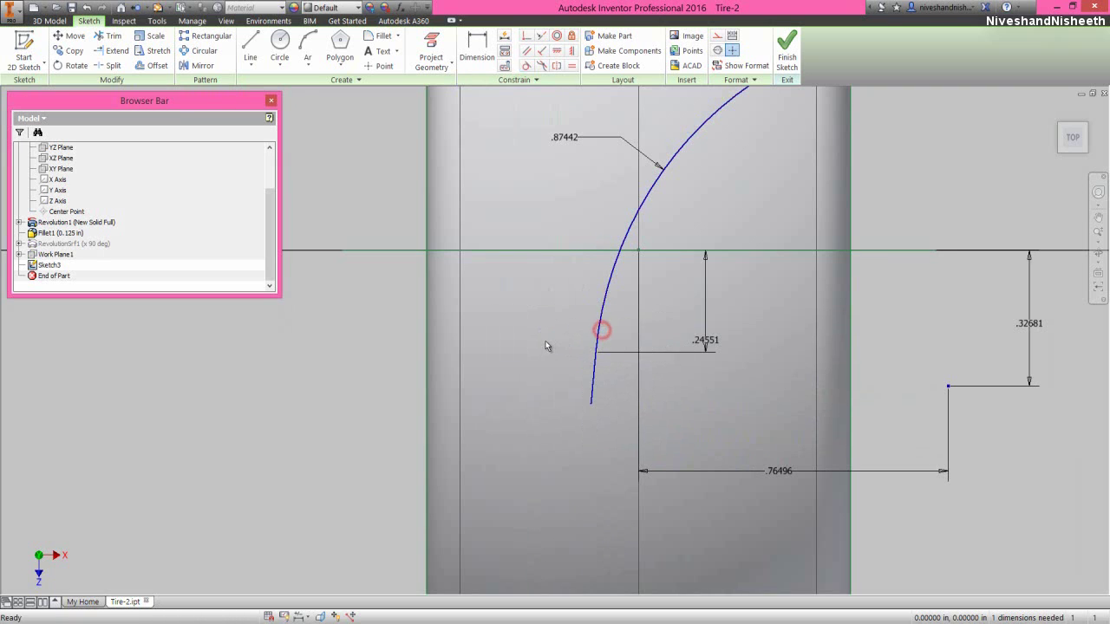
Draw a three-point arc of about 0.114 in radius from the short line's lower endpoint, curving down and left
left_click(306, 45)
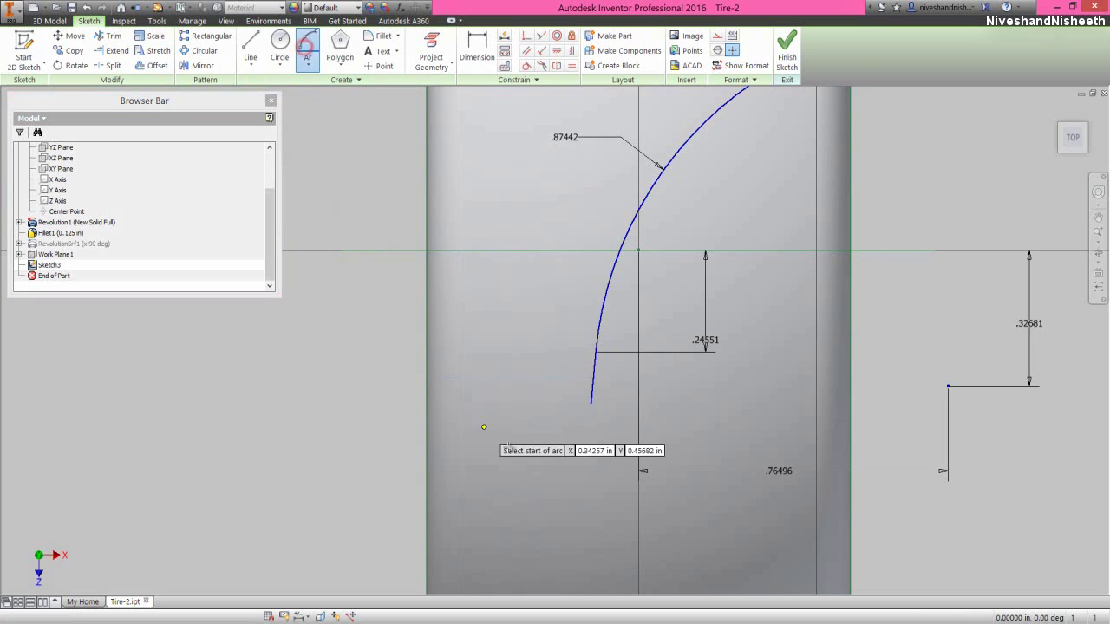
left_click(589, 402)
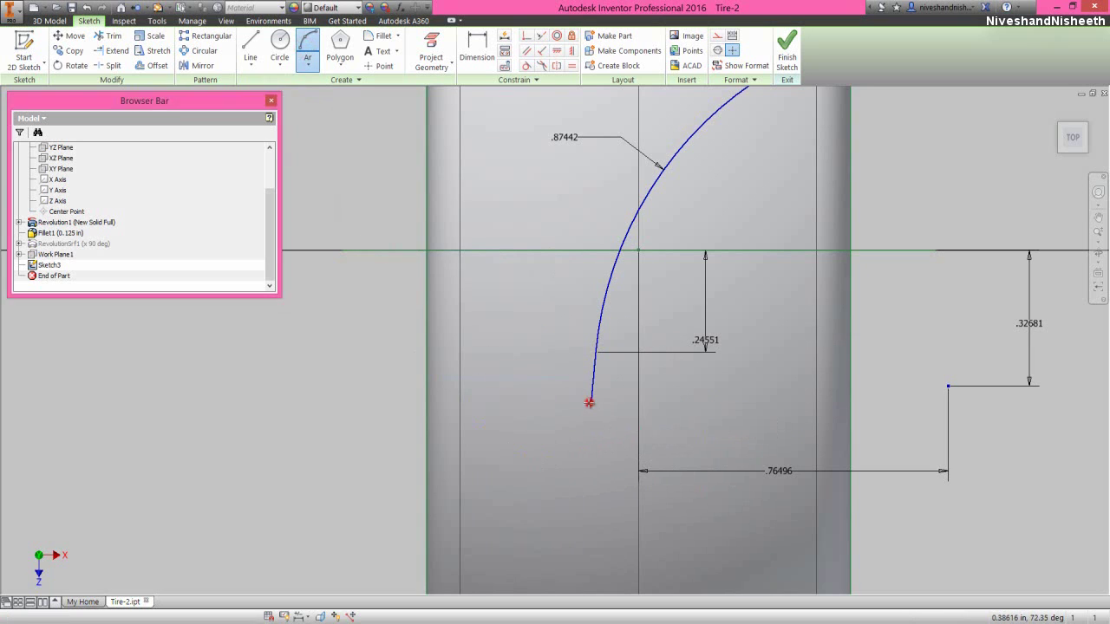
left_click(531, 434)
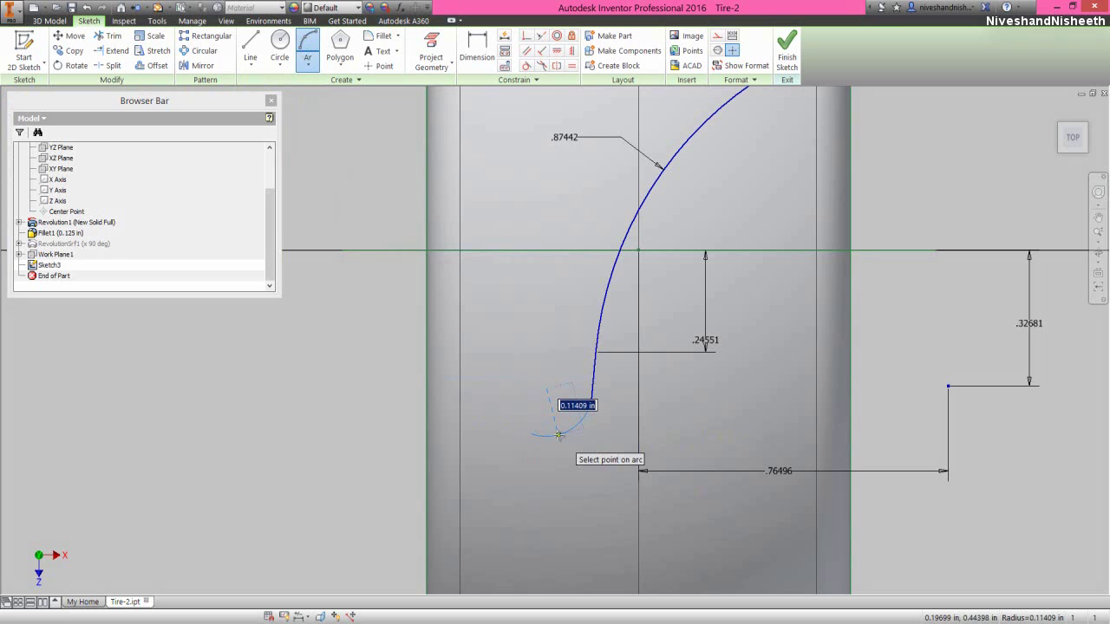
left_click(559, 435)
Dimension the new small arc's radius at .0625 in
right_click(560, 437)
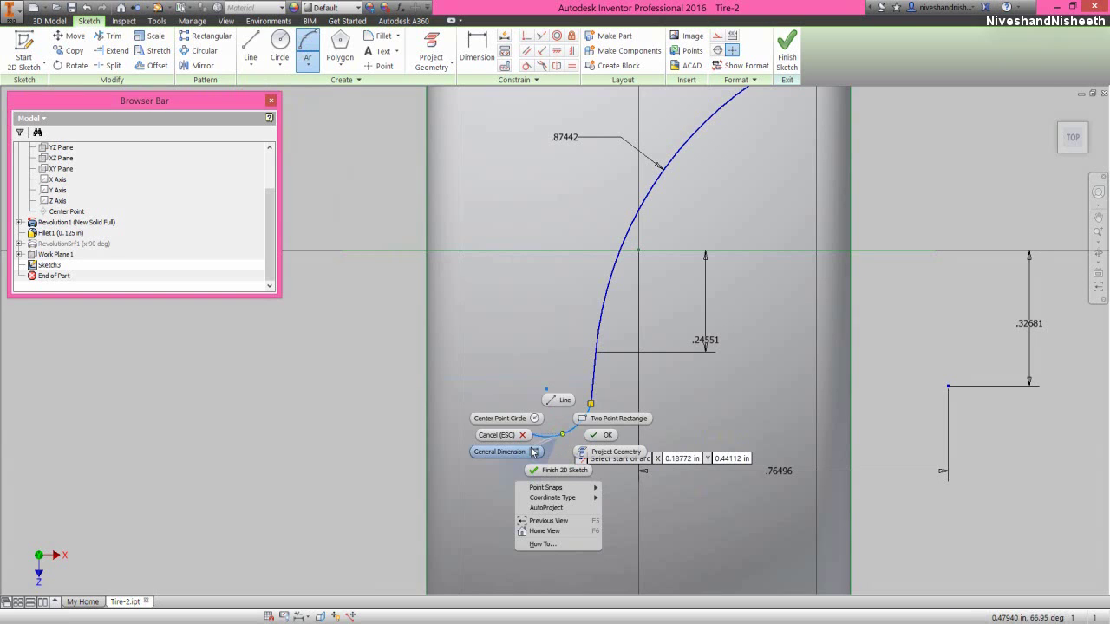
left_click(529, 451)
left_click(560, 434)
left_click(561, 418)
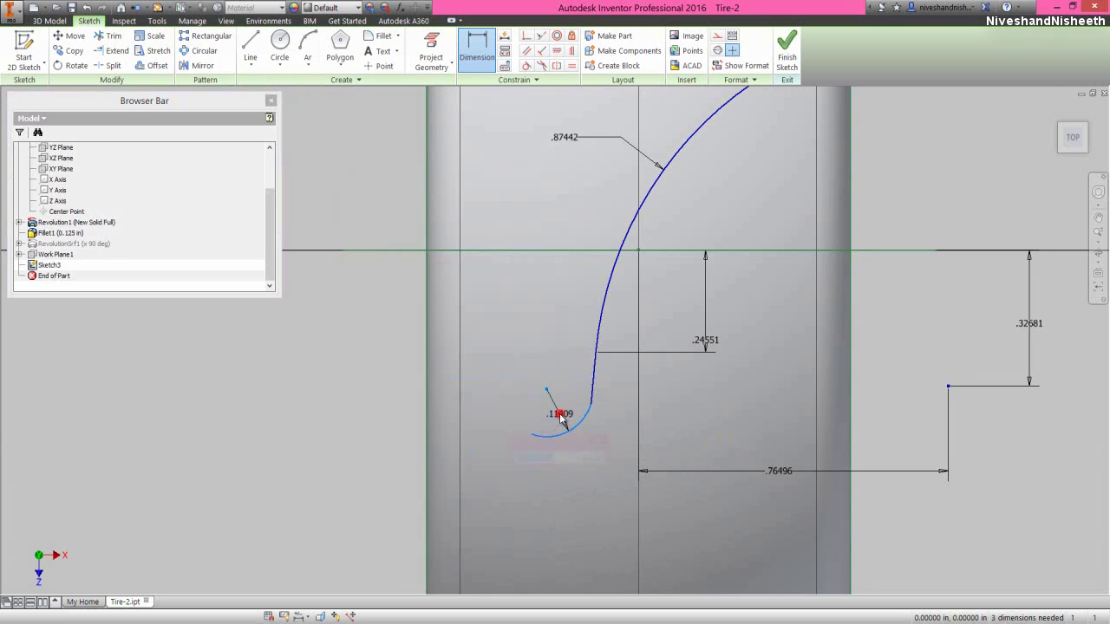
type(".0625")
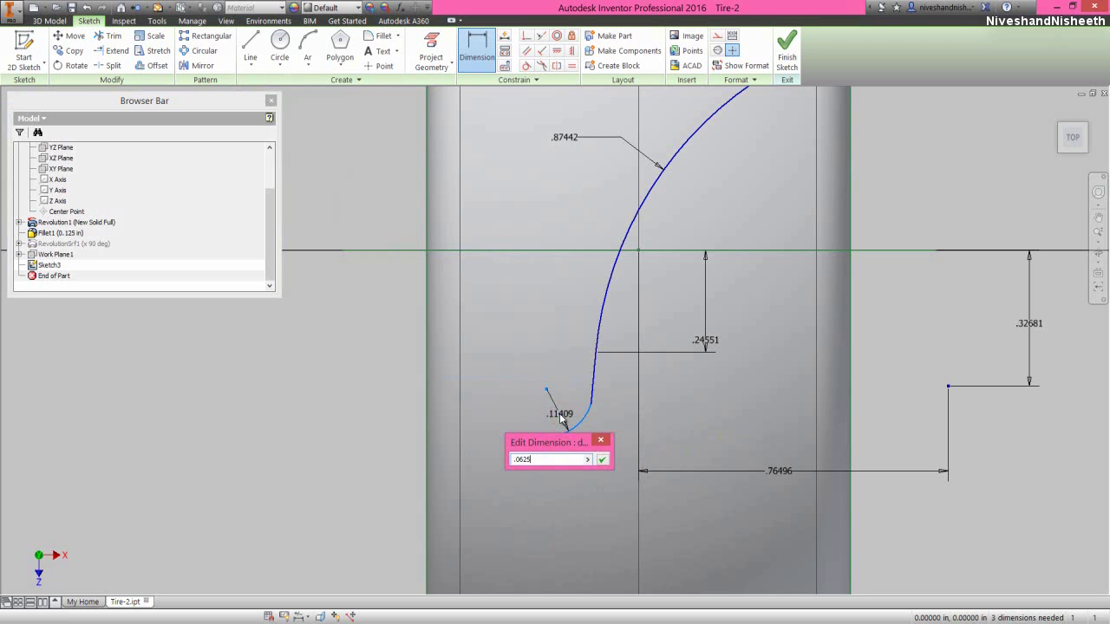
key("Return")
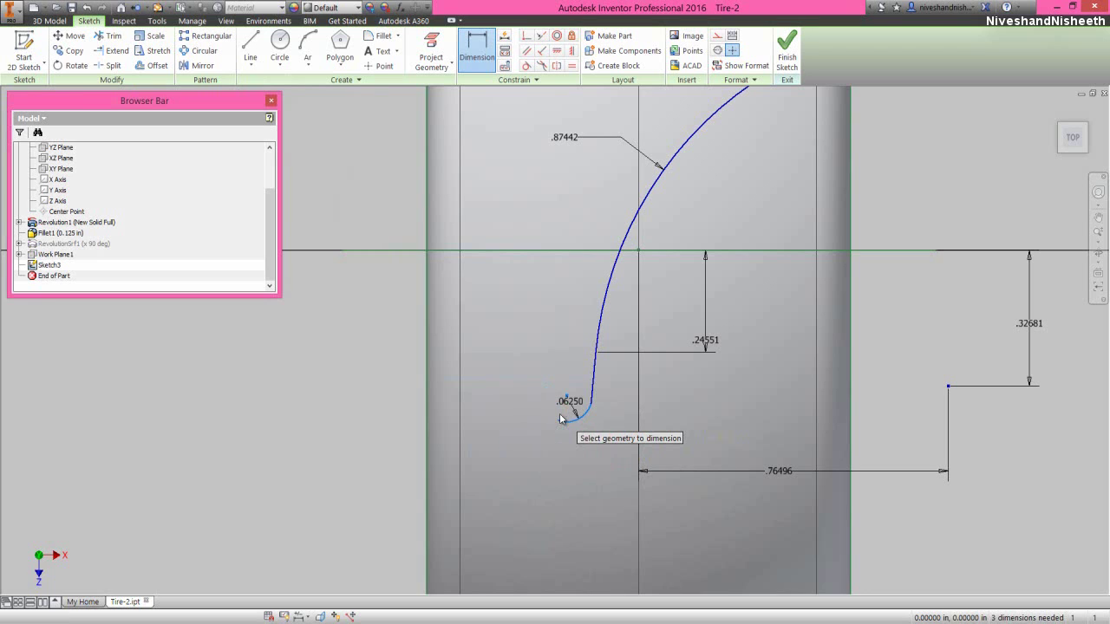
right_click(566, 317)
left_click(589, 340)
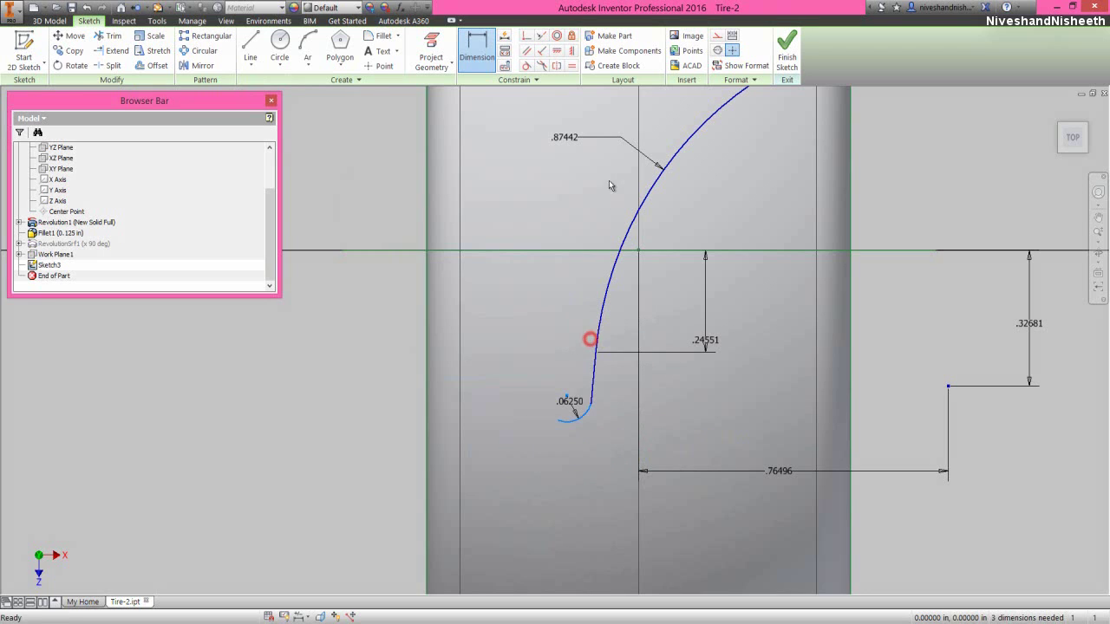
Make the small arc tangent to the short line with a Tangent constraint
left_click(527, 65)
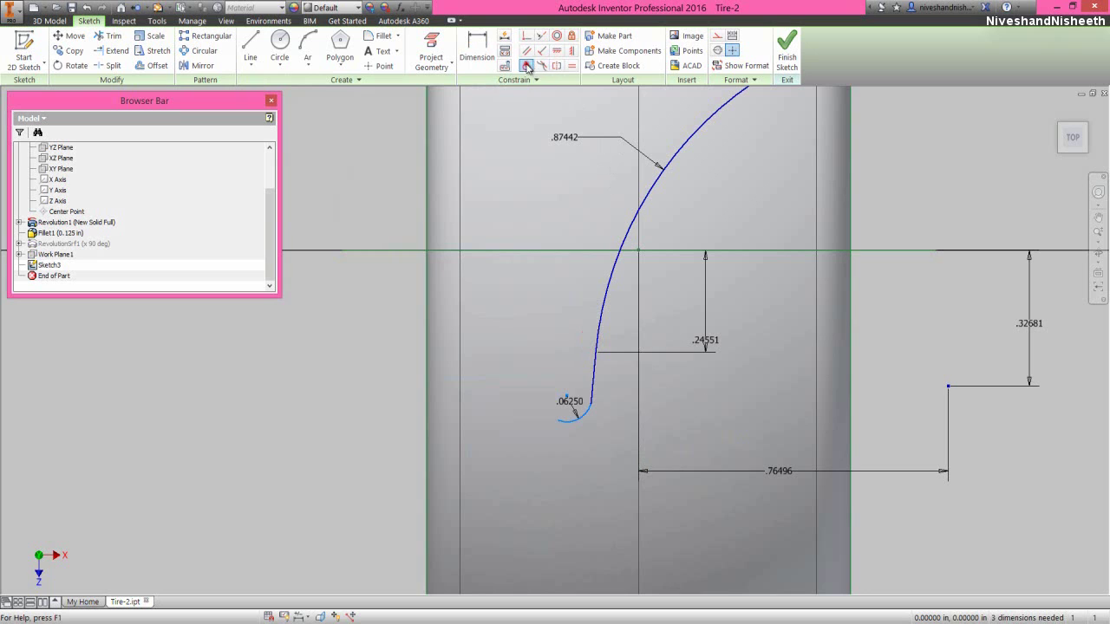
left_click(585, 414)
left_click(594, 391)
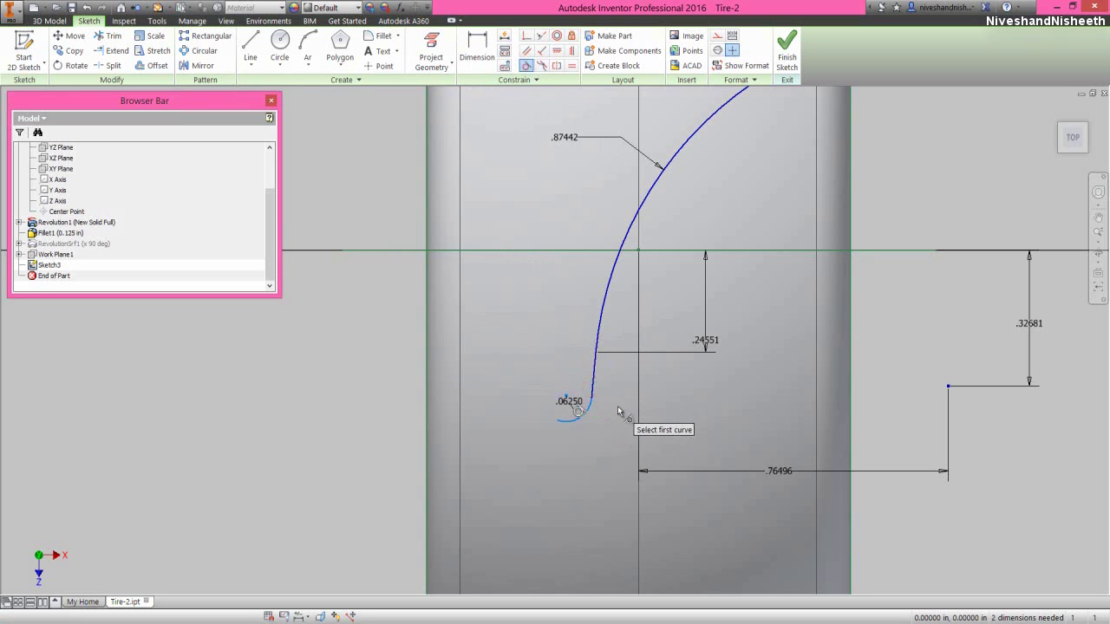
Draw a line about 0.23 in long from the small arc's free endpoint, running up and left
right_click(618, 412)
left_click(619, 367)
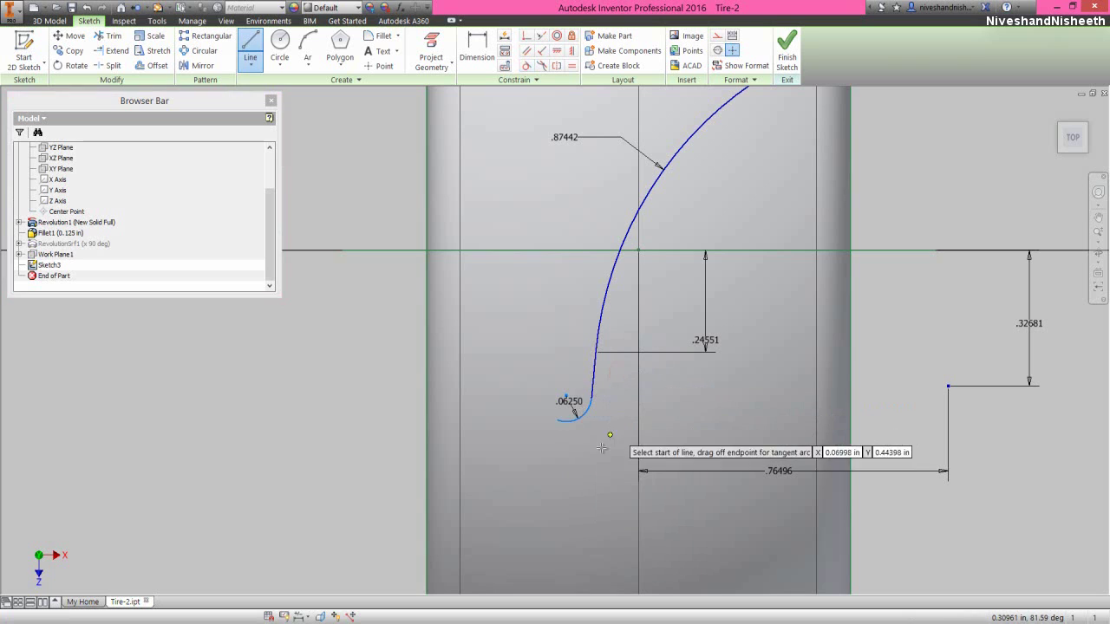
left_click(549, 421)
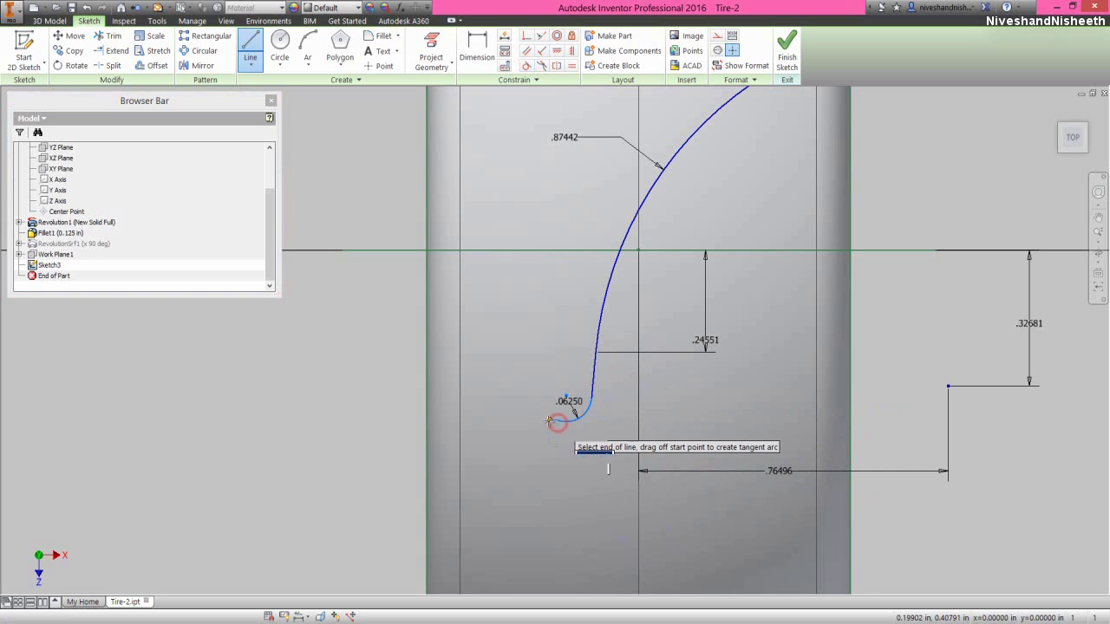
left_click(480, 369)
right_click(481, 371)
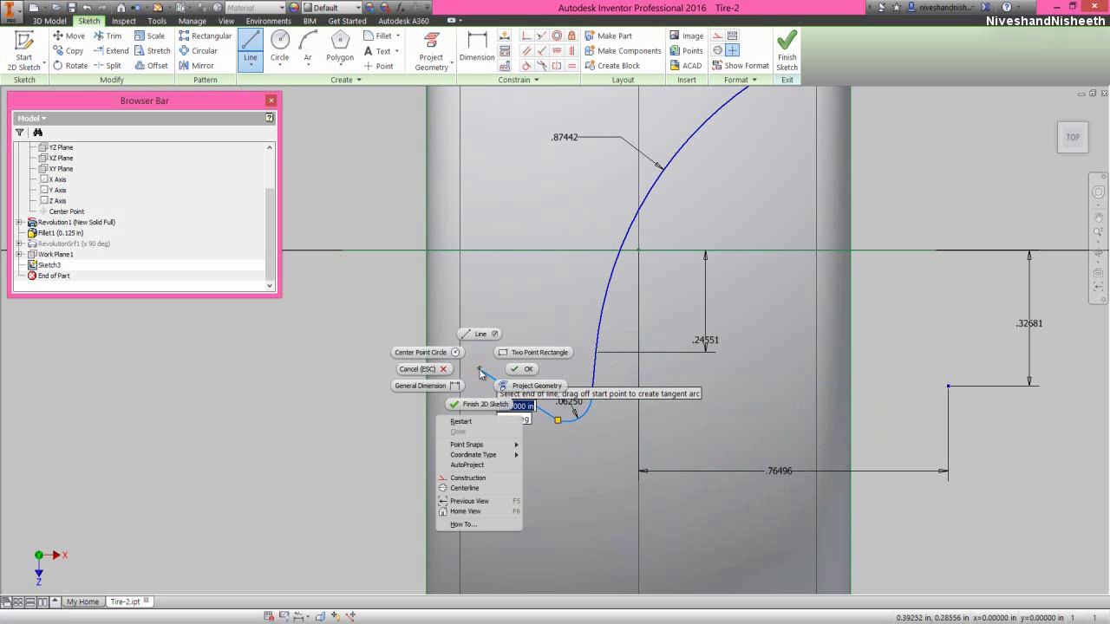
left_click(524, 368)
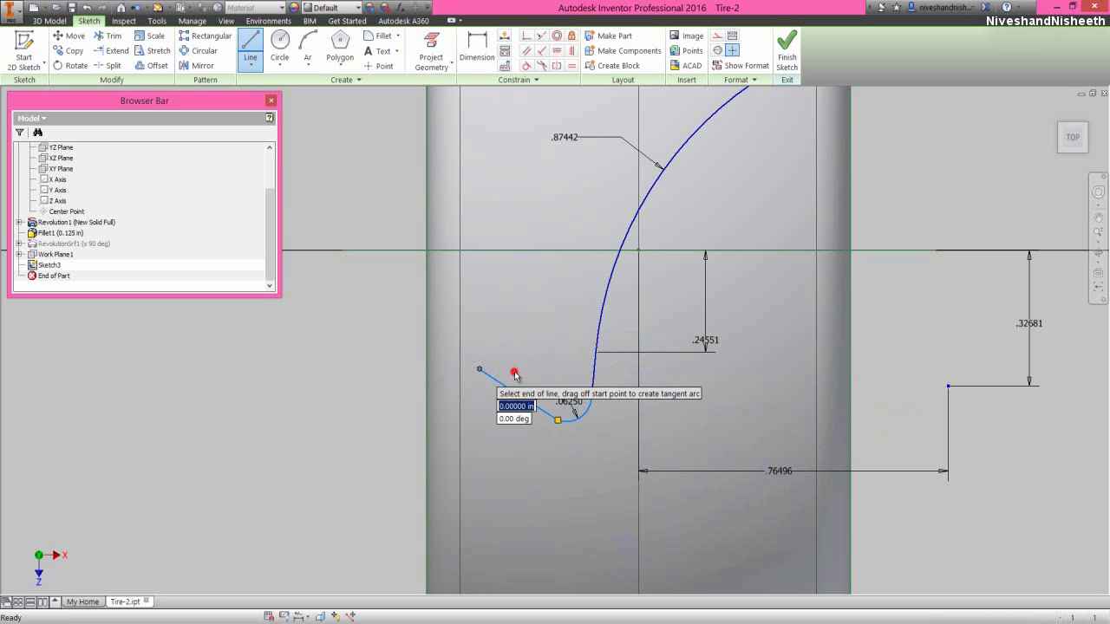
Make the up-left sloping line tangent to the .0625 in arc with a Tangent constraint
left_click(527, 66)
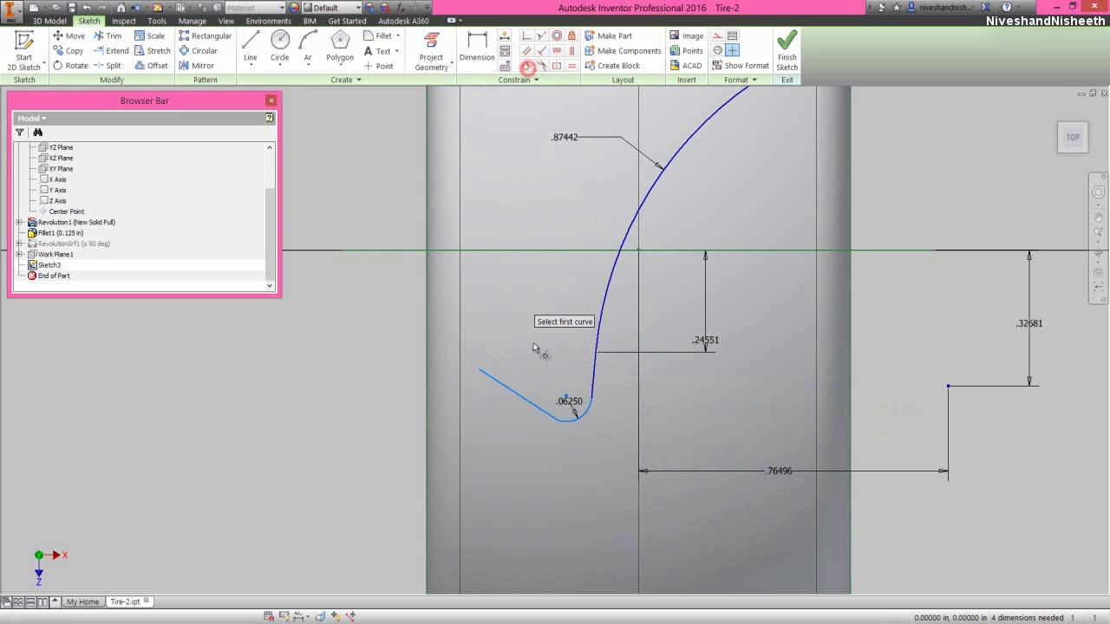
left_click(542, 407)
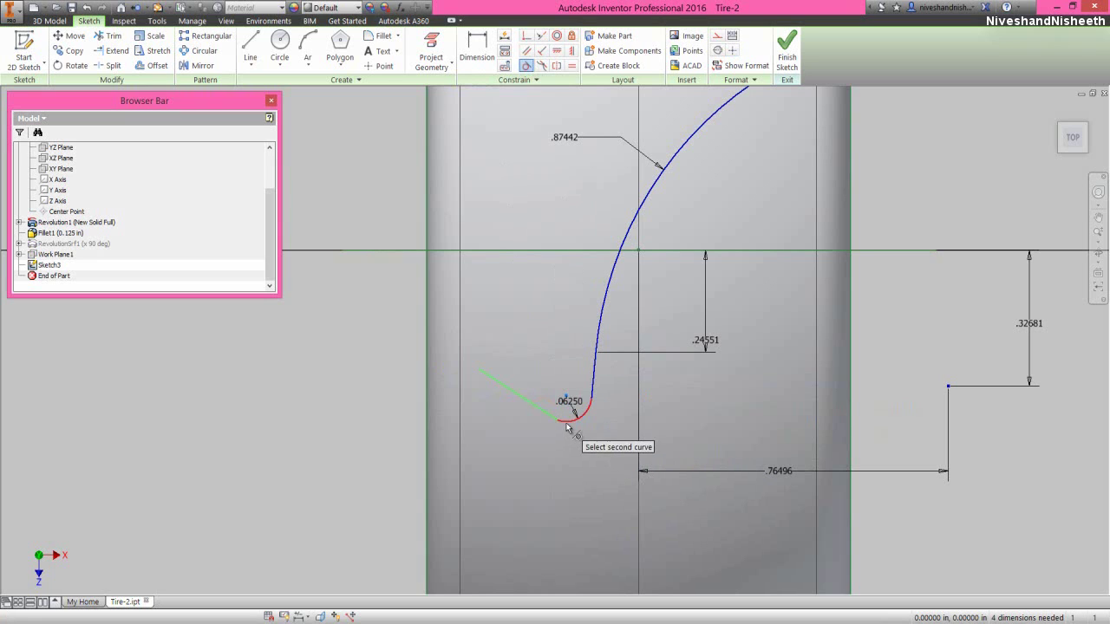
left_click(564, 421)
right_click(528, 340)
left_click(560, 340)
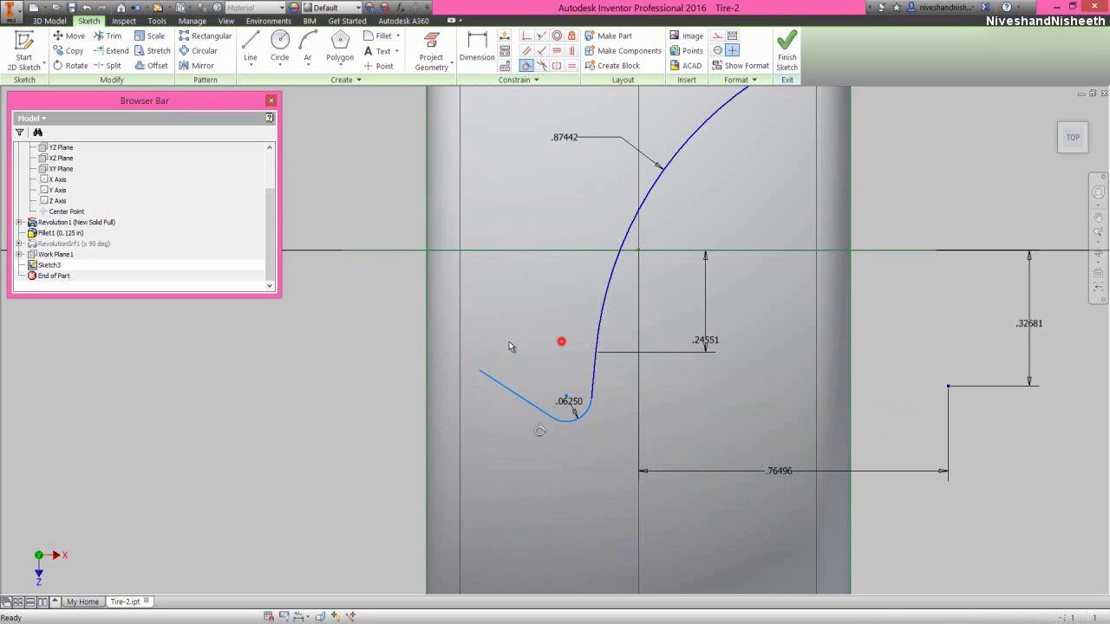
Add an aligned dimension of .10436 in to the short line between the large arc and the small arc
right_click(395, 310)
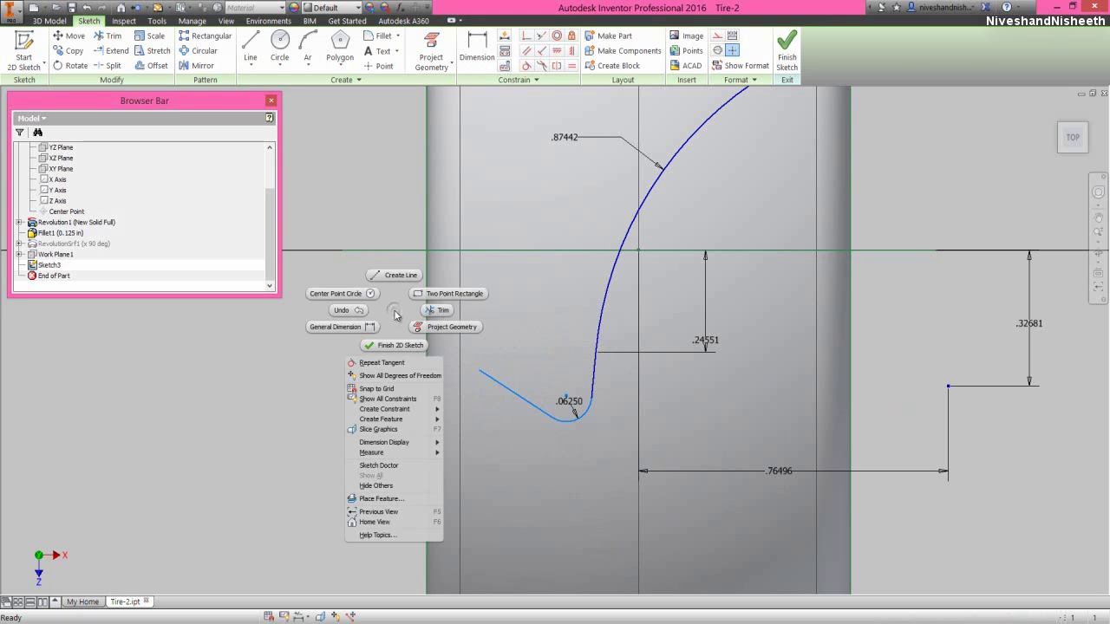
left_click(348, 329)
left_click(562, 420)
left_click(570, 401)
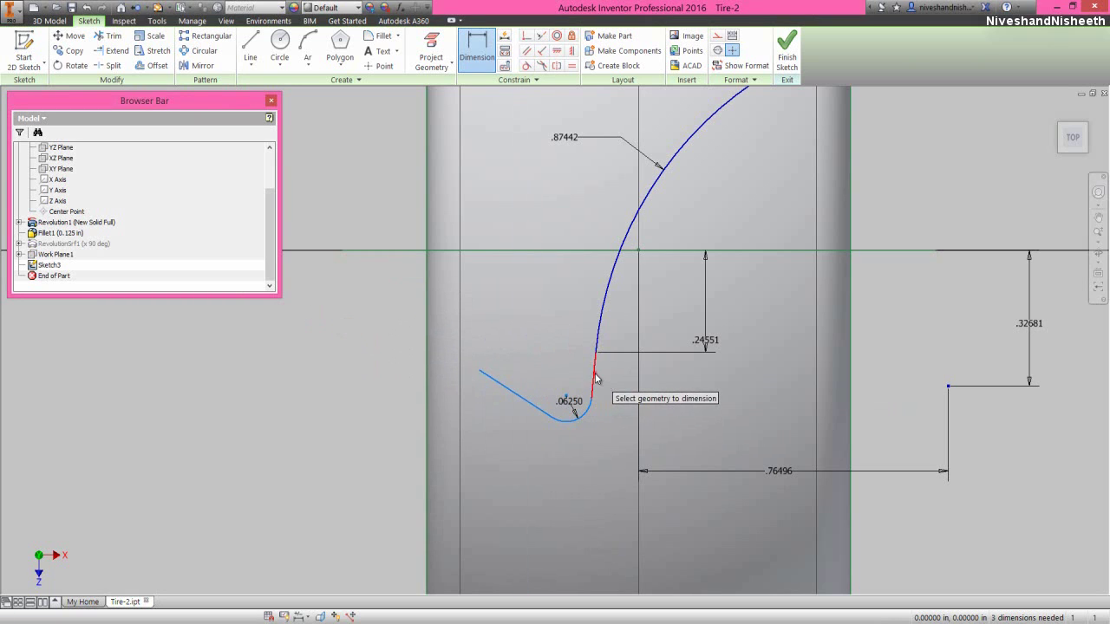
left_click(596, 377)
right_click(598, 373)
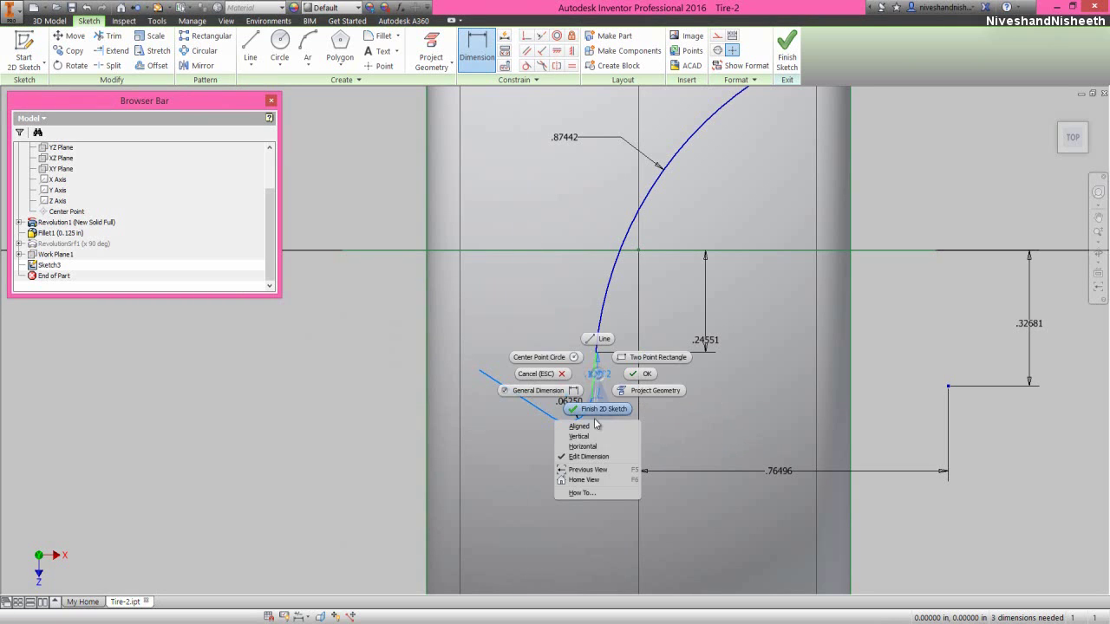
left_click(595, 436)
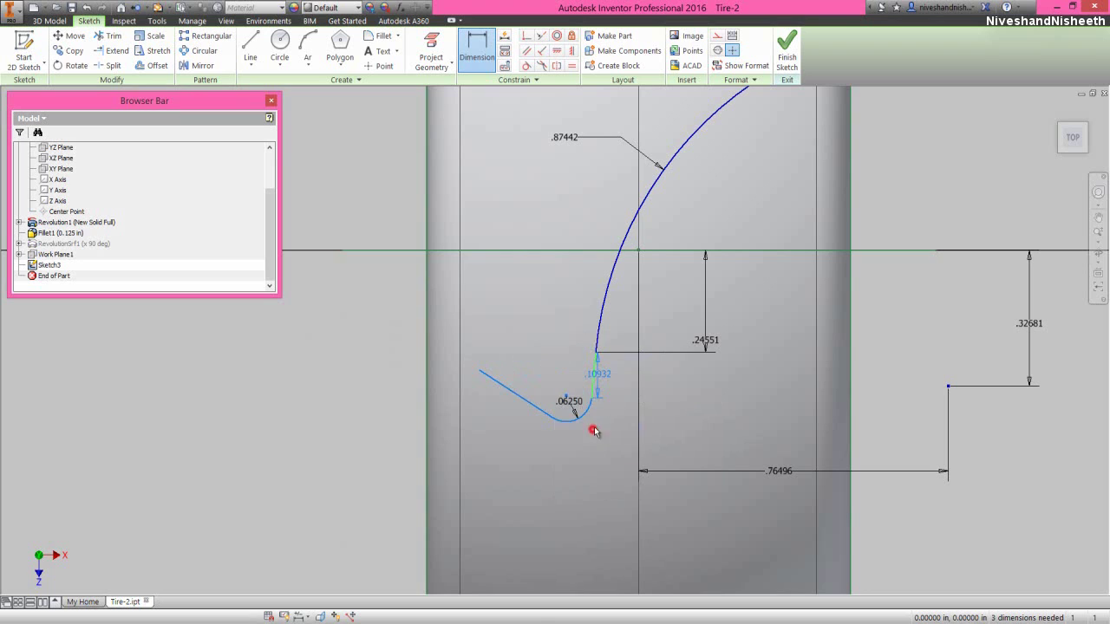
left_click(614, 387)
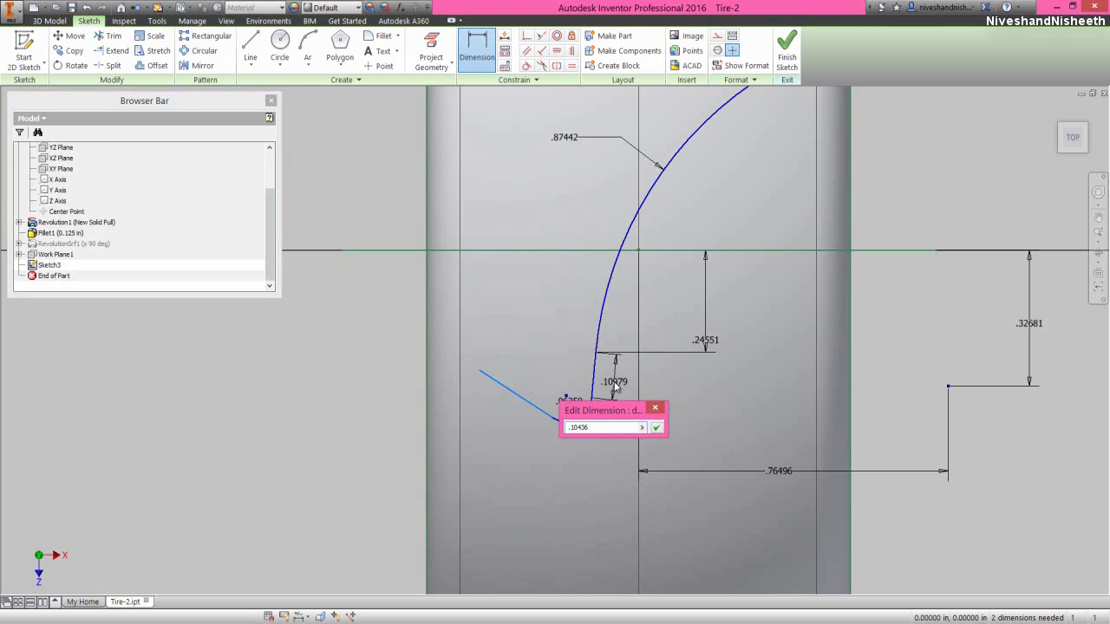
key("Return")
right_click(376, 302)
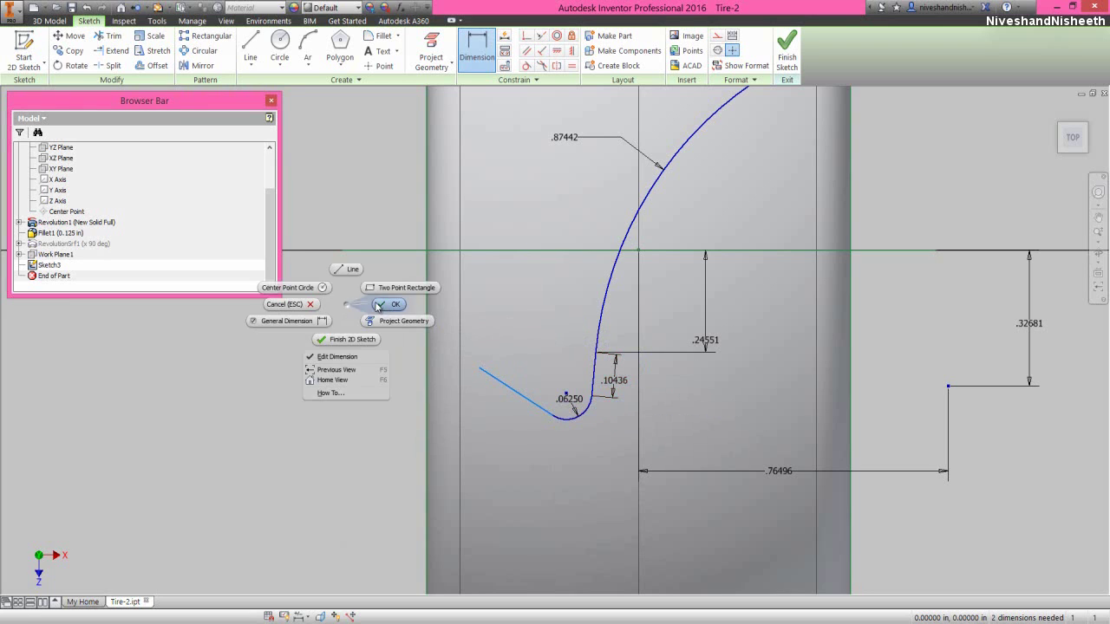
left_click(356, 263)
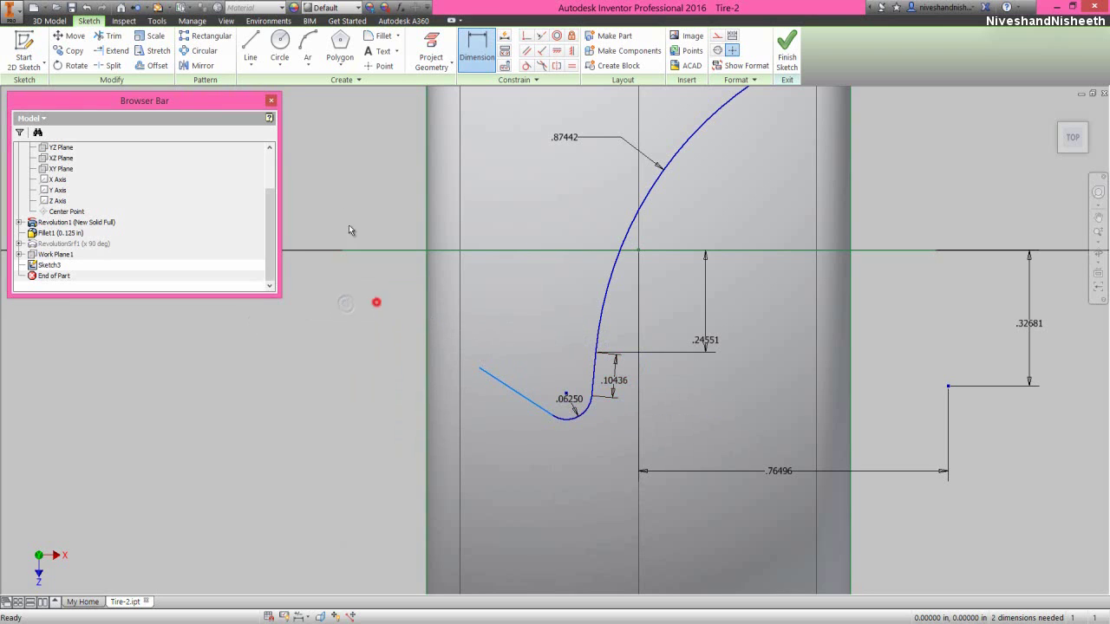
Offset the chain of sloping line, small arc, short line and large arc by .0415 in toward its upper-left side
left_click(161, 67)
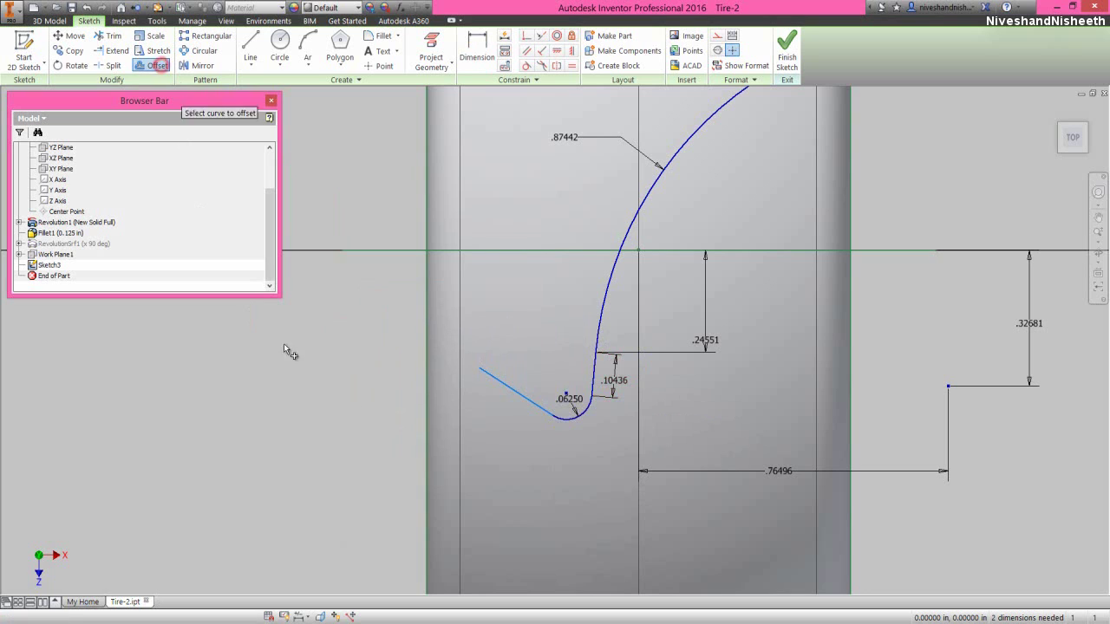
left_click(517, 396)
left_click(565, 414)
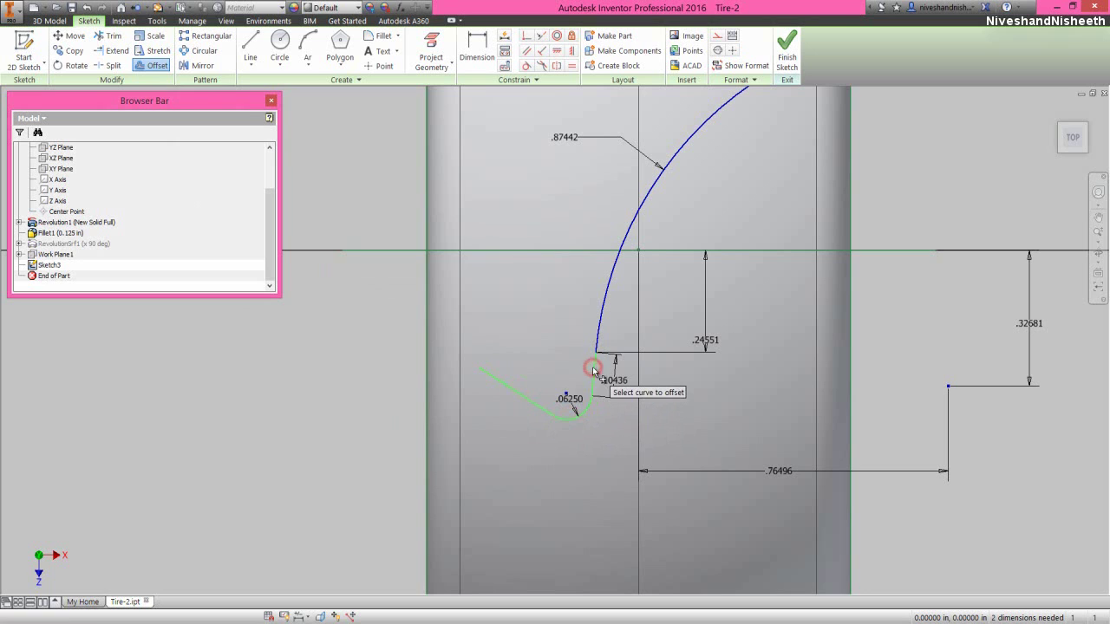
left_click(601, 311)
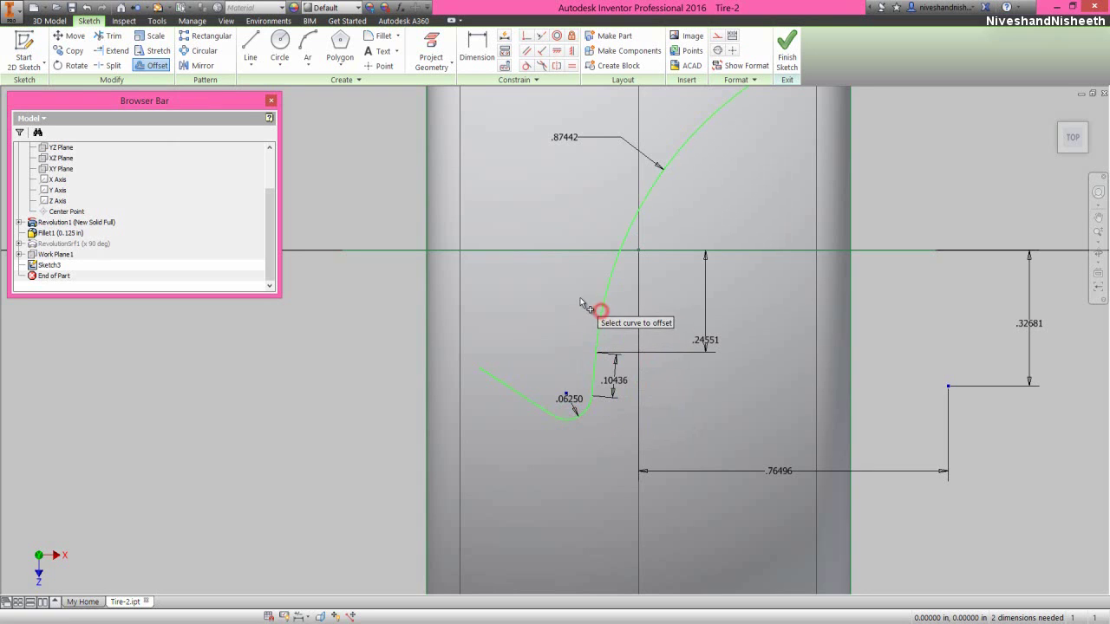
right_click(581, 297)
left_click(625, 297)
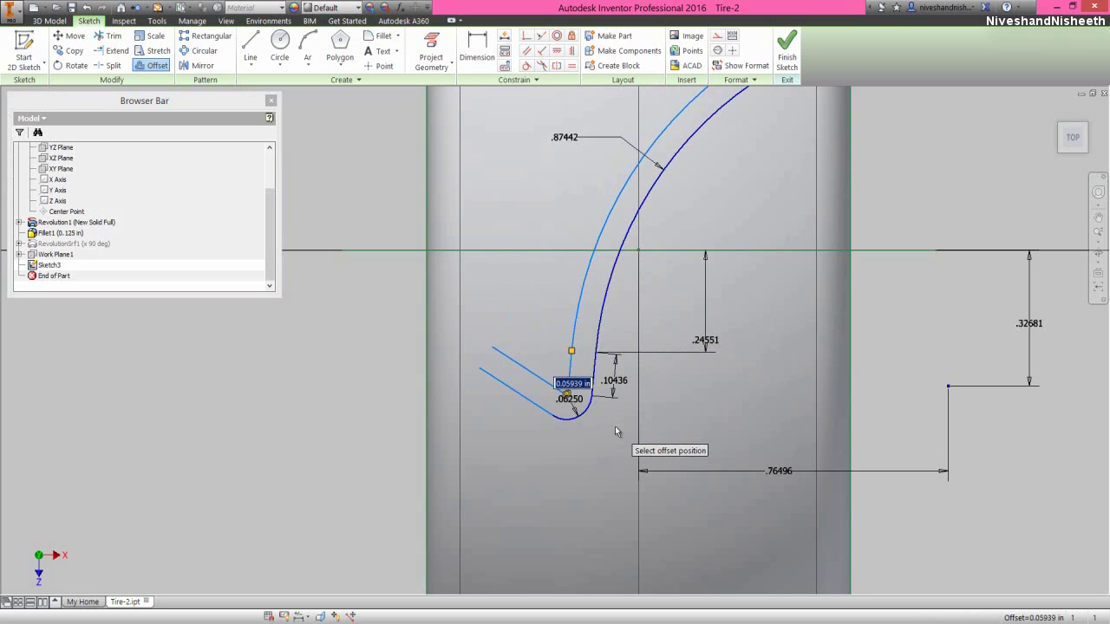
type(".0")
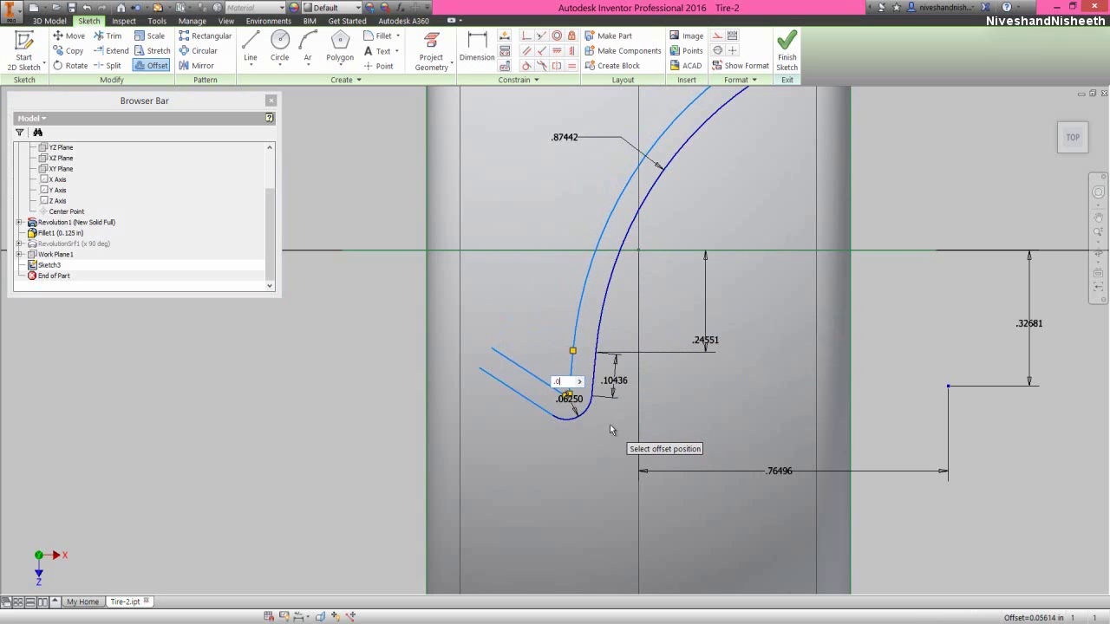
type("415")
key("Return")
right_click(334, 301)
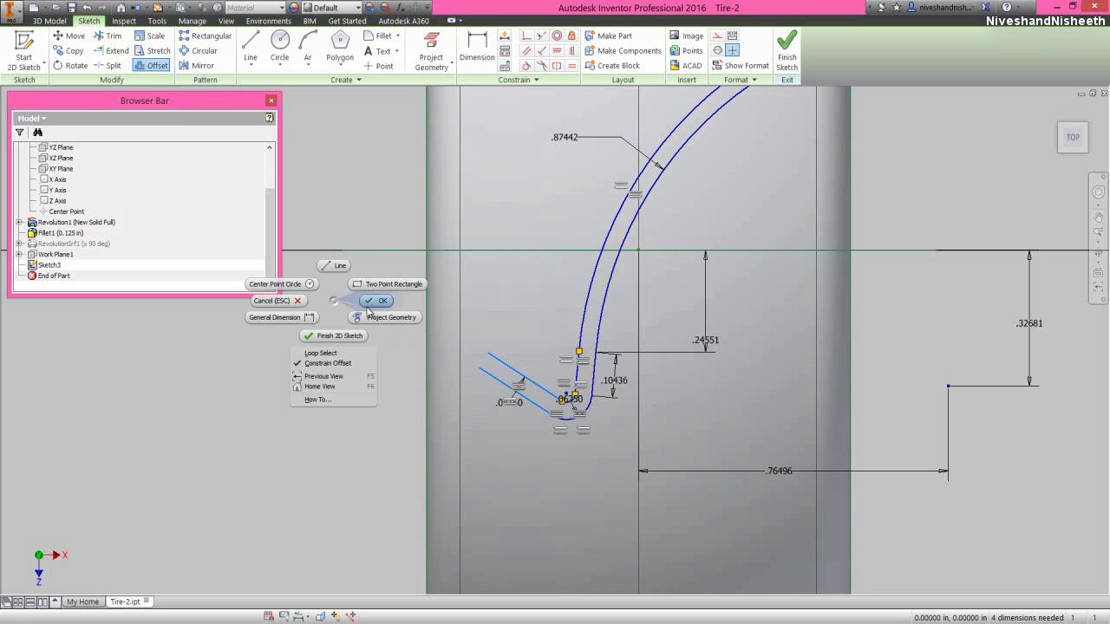
left_click(371, 303)
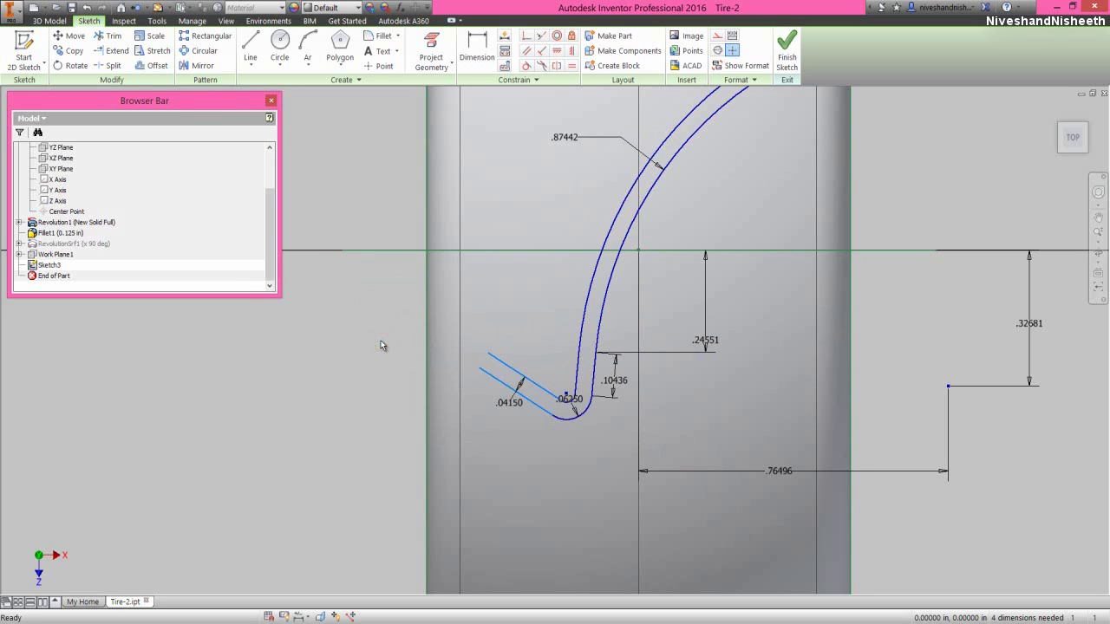
Close the upper-left open ends of the two parallel sloping lines with a three-point arc of about 0.021 in radius
left_click(307, 48)
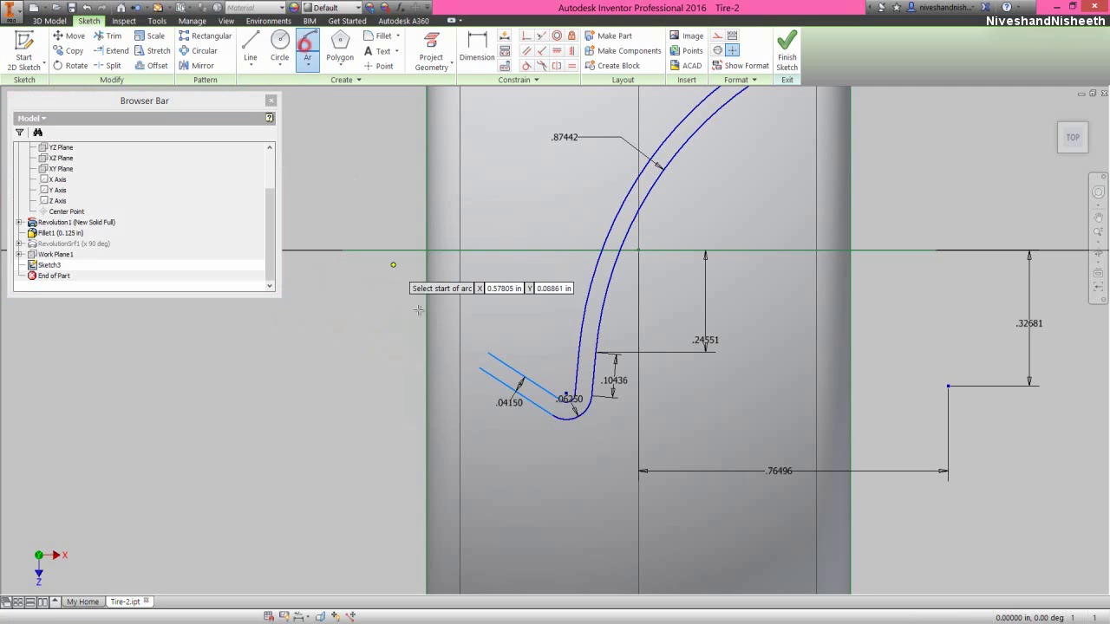
left_click(478, 368)
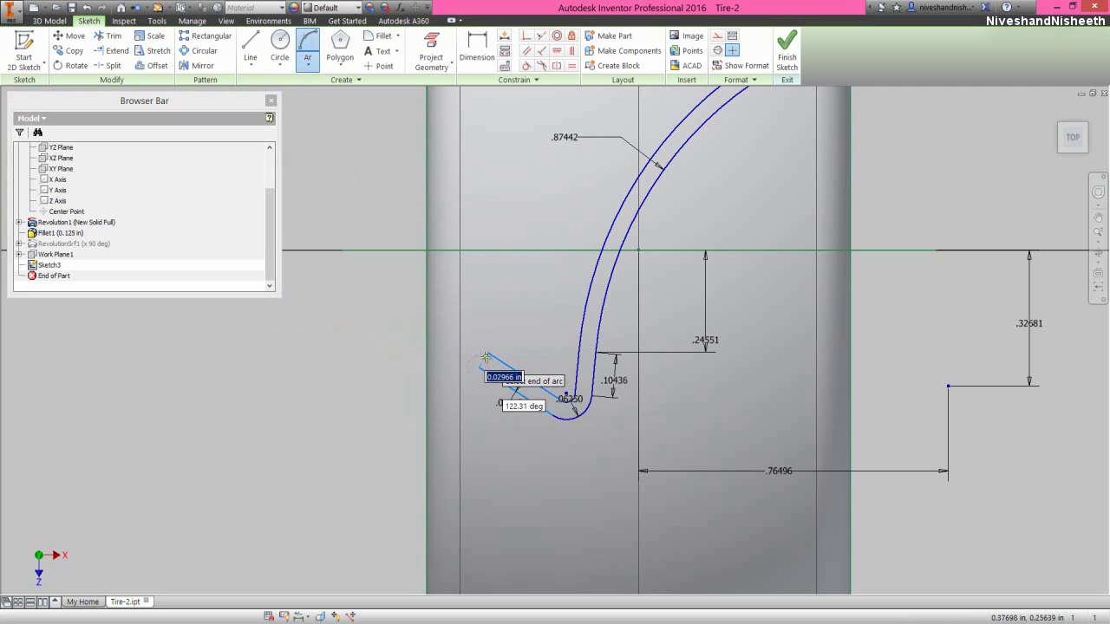
left_click(488, 354)
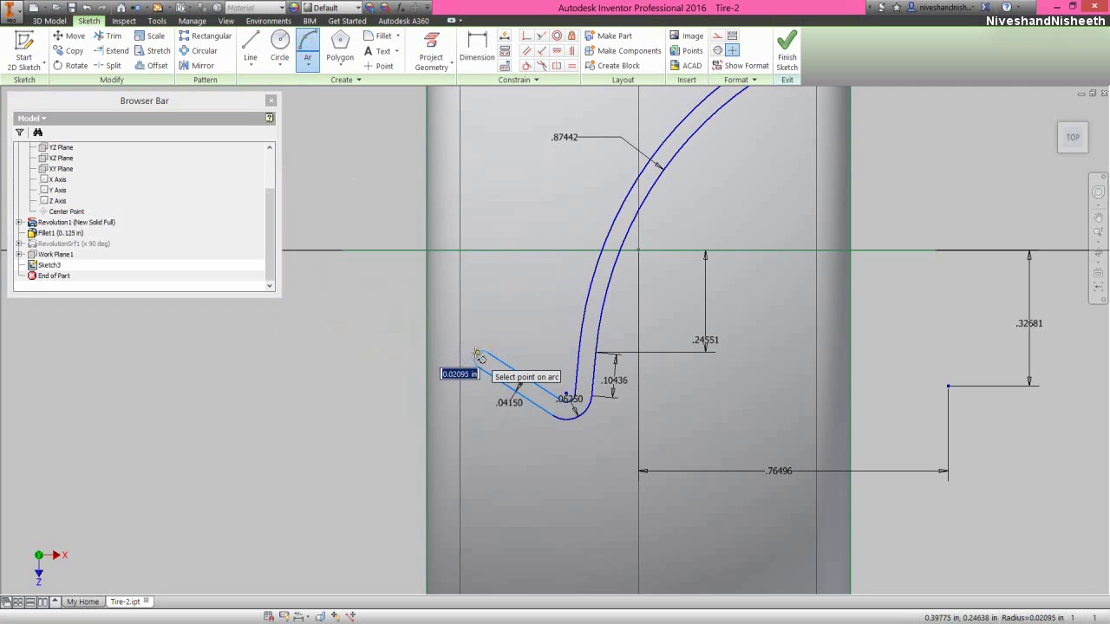
left_click(476, 353)
right_click(496, 309)
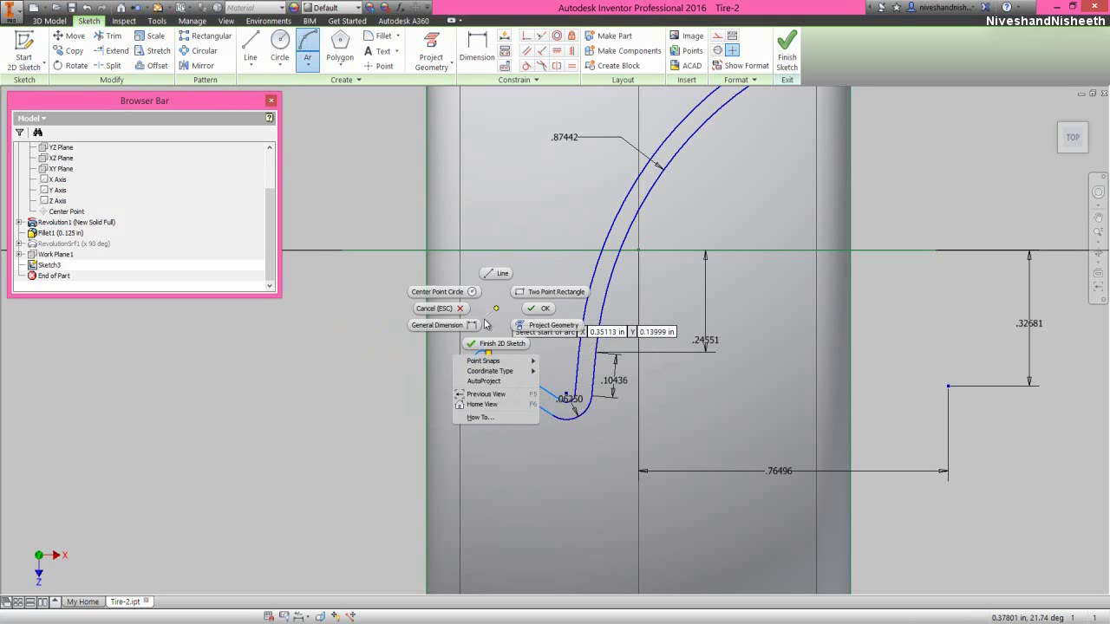
Add a horizontal dimension of .12477 in between the tire's left projected edge and the center of the profile's rounded end arc
left_click(433, 324)
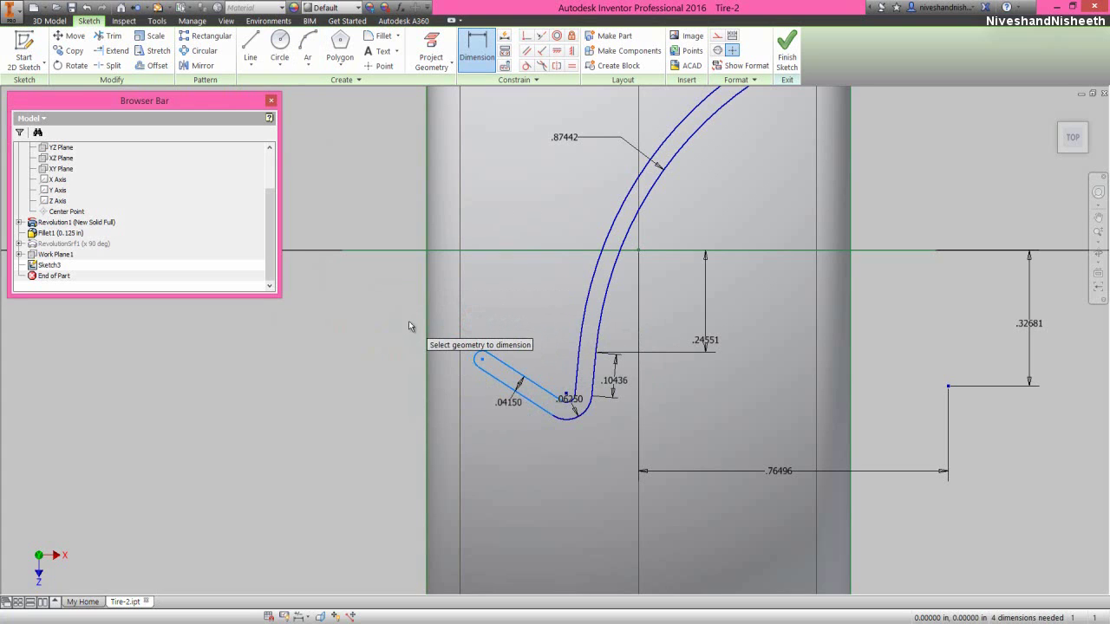
left_click(426, 354)
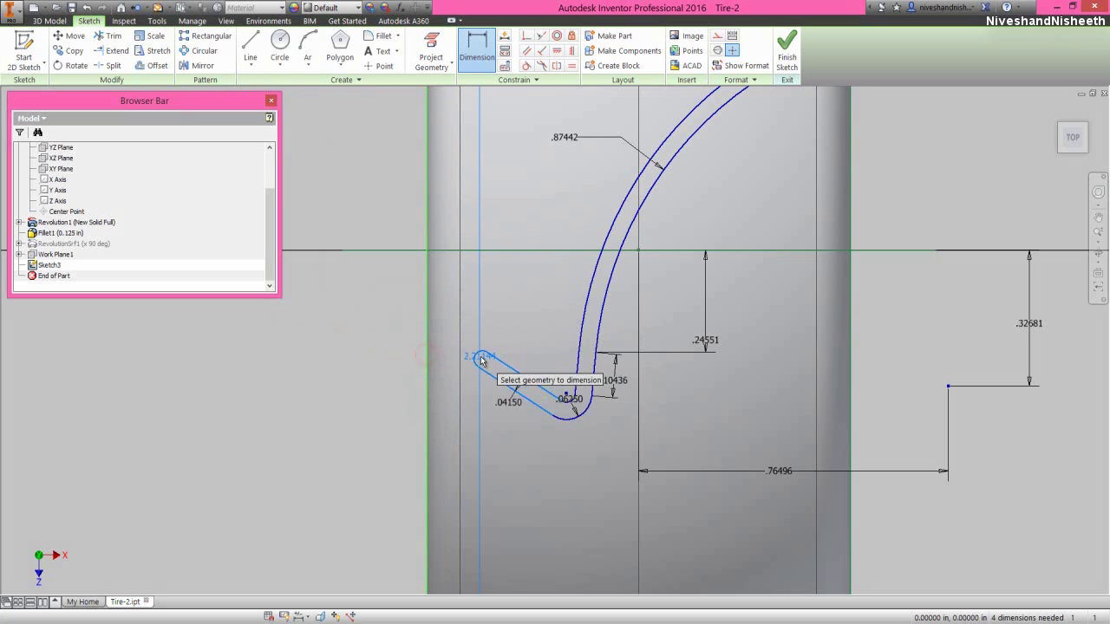
left_click(475, 359)
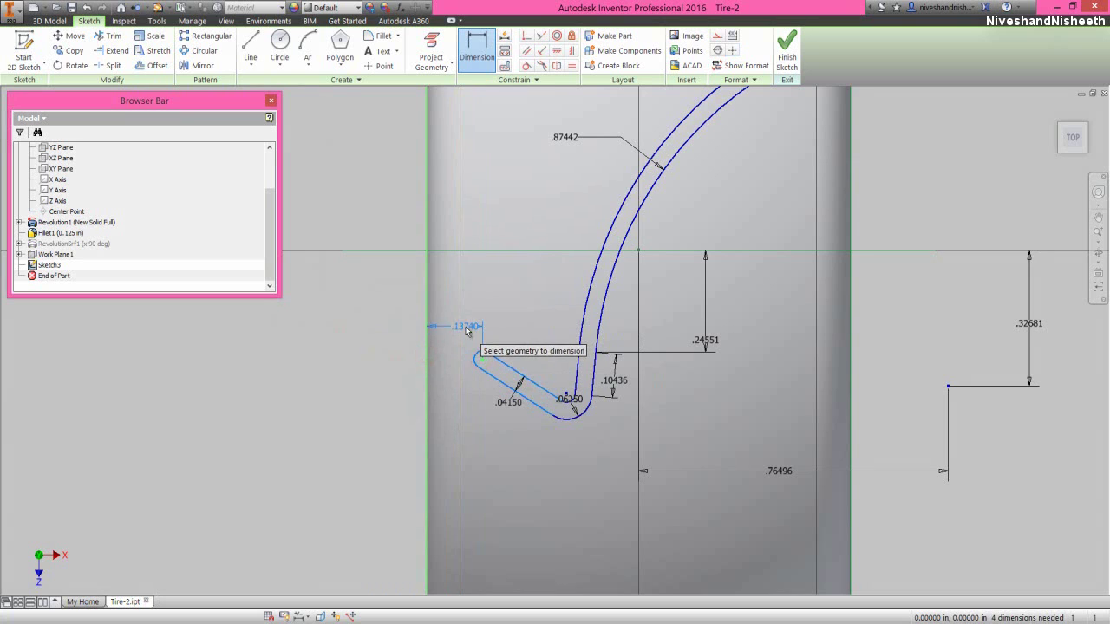
left_click(468, 328)
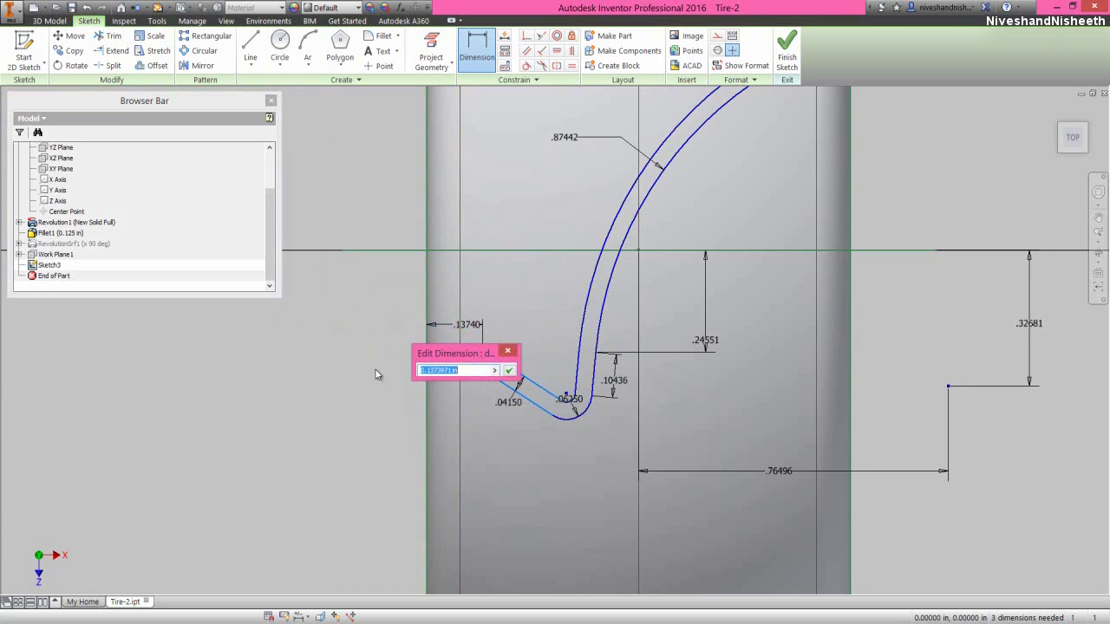
type(".12477")
key("Return")
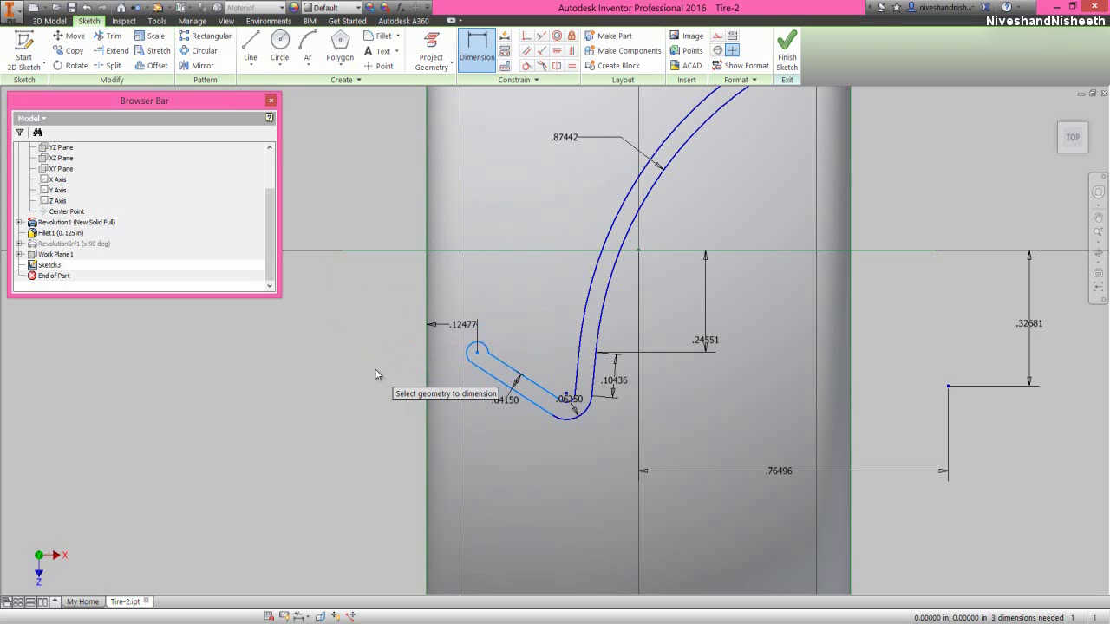
right_click(372, 292)
left_click(394, 290)
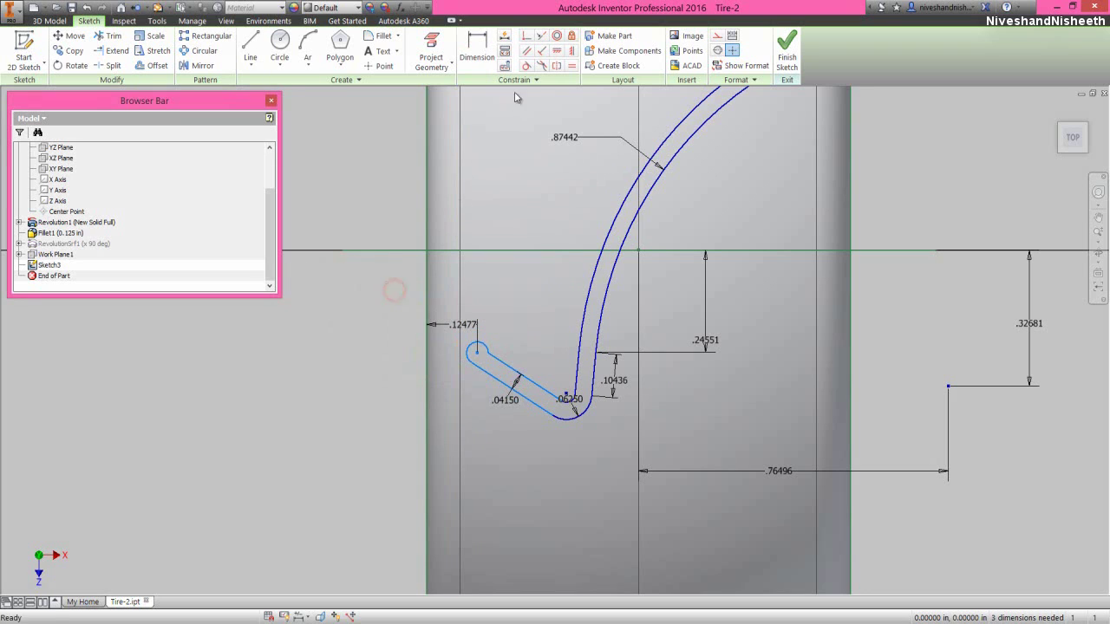
Make the rounded end arc tangent to the upper sloping line with a Tangent constraint
left_click(525, 65)
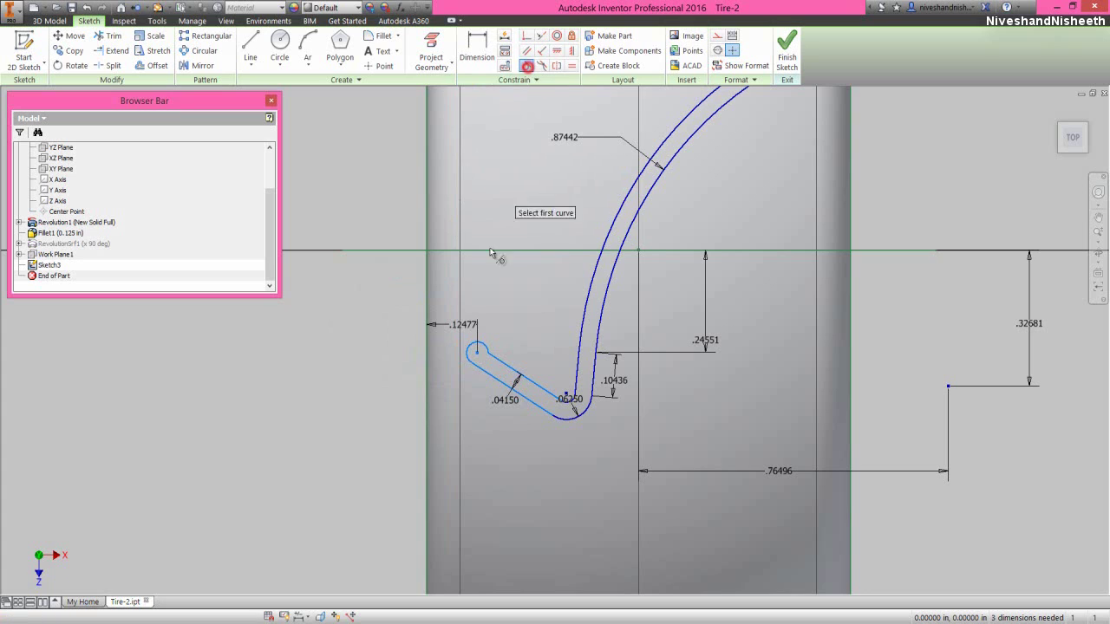
left_click(486, 345)
left_click(488, 357)
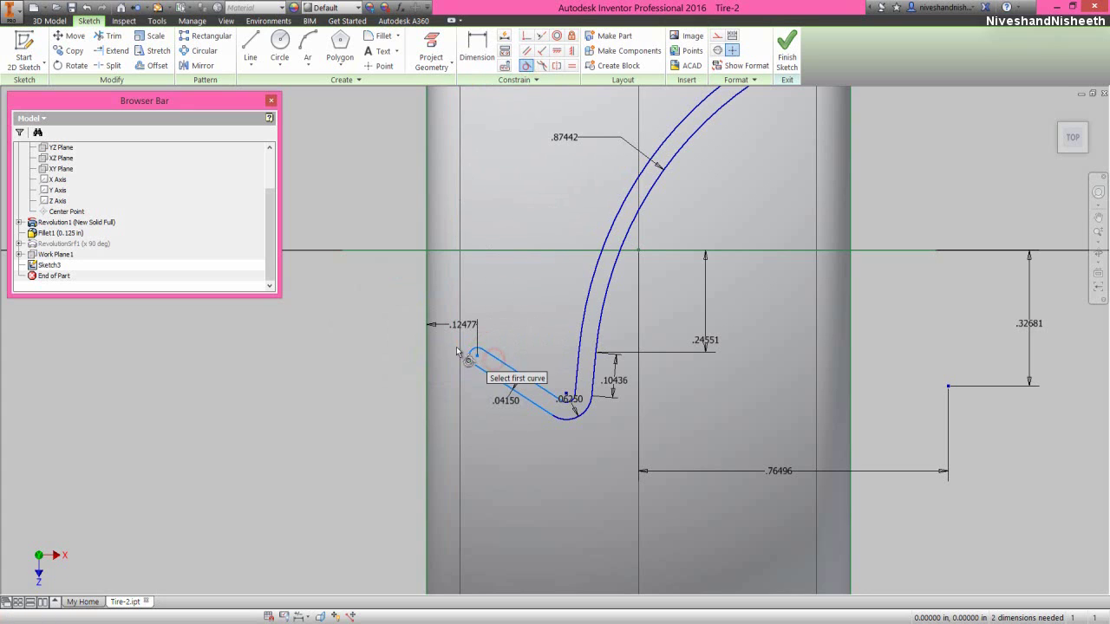
right_click(372, 317)
left_click(407, 317)
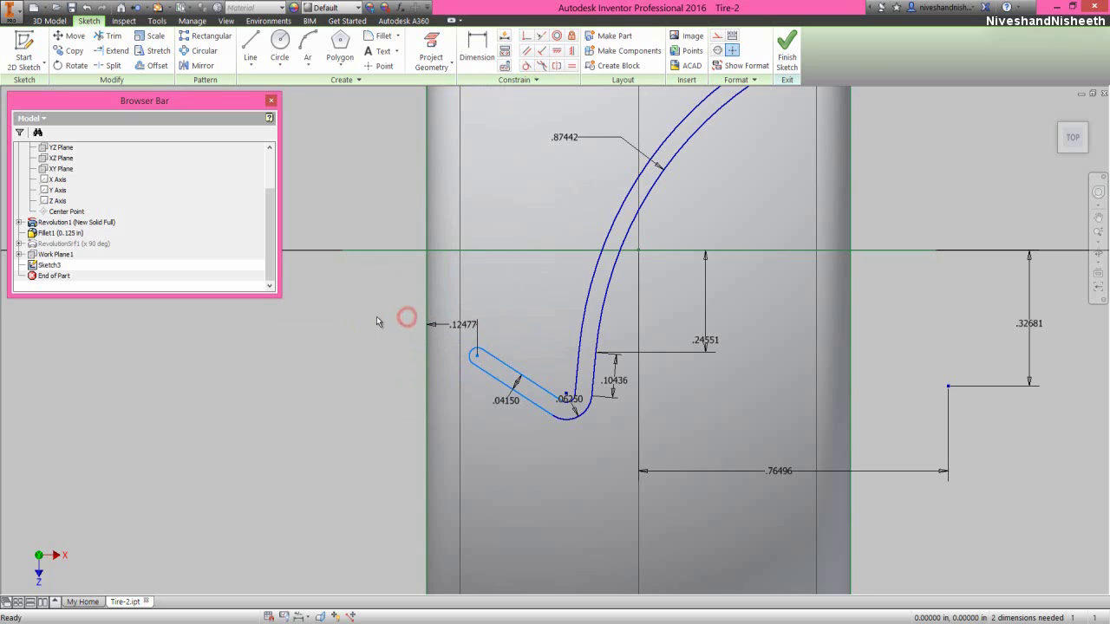
Add a vertical dimension of .2825 in between the rounded end arc's center and the horizontal projected centerline
left_click(376, 317)
left_click(393, 334)
right_click(393, 336)
left_click(359, 344)
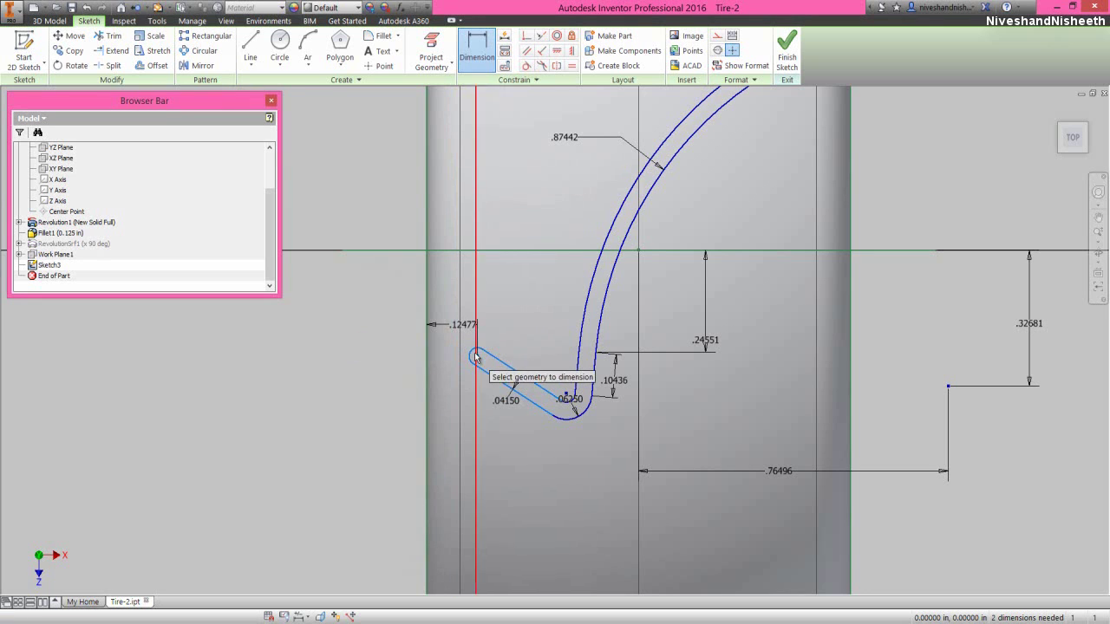
left_click(475, 354)
left_click(486, 253)
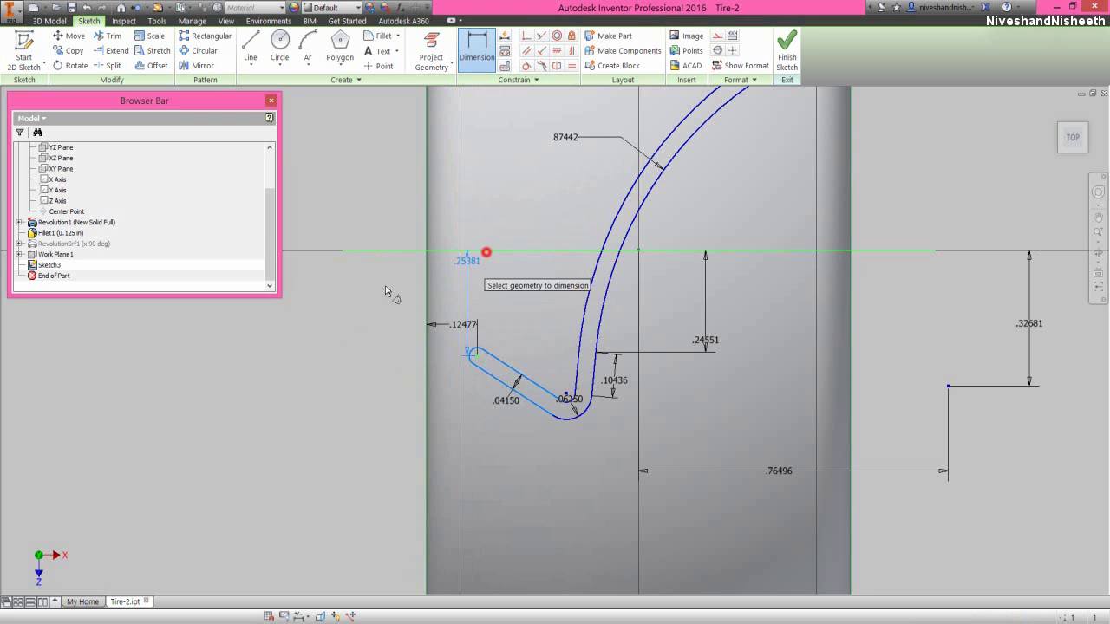
left_click(351, 314)
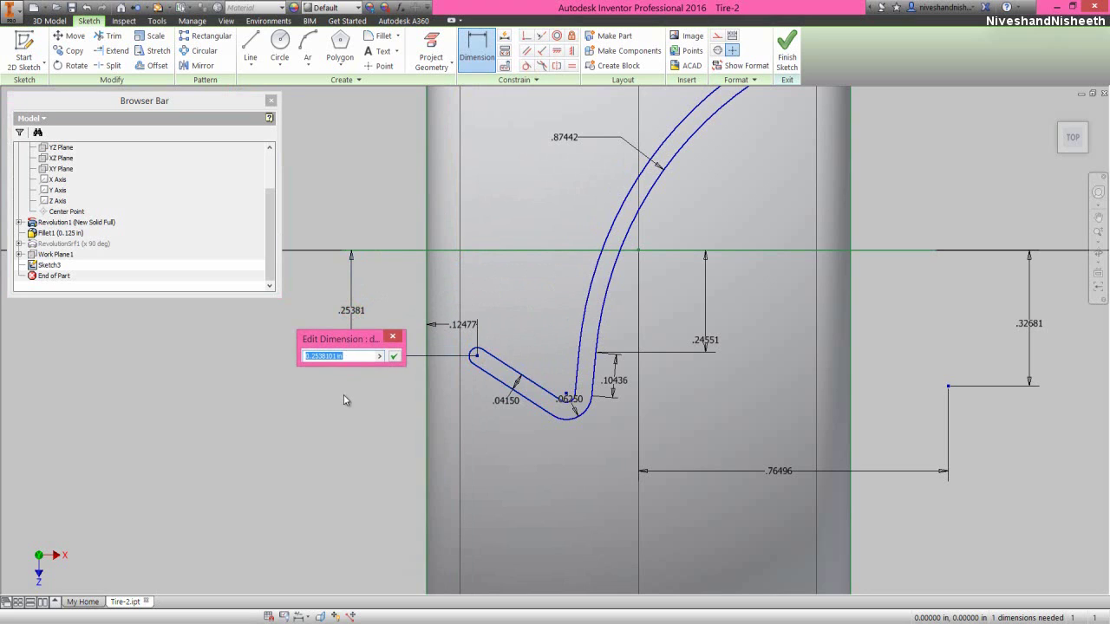
type(".2825")
key("Return")
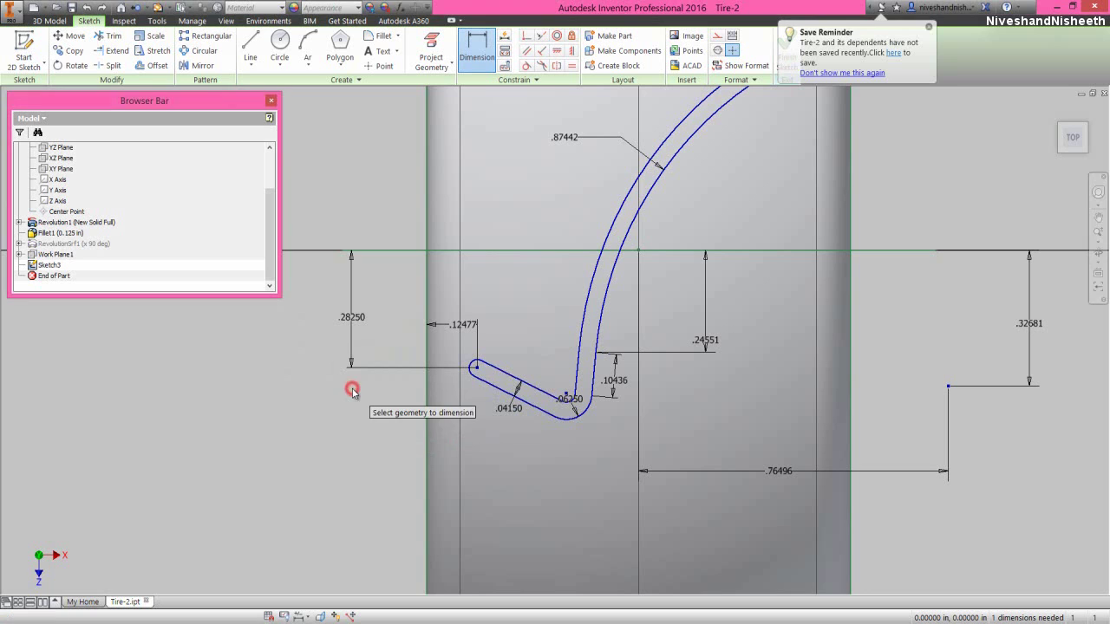
right_click(352, 388)
left_click(395, 389)
Constrain the upper open end of the outer large arc to be coincident with the tire's right projected edge
scroll(376, 420, "down", 3)
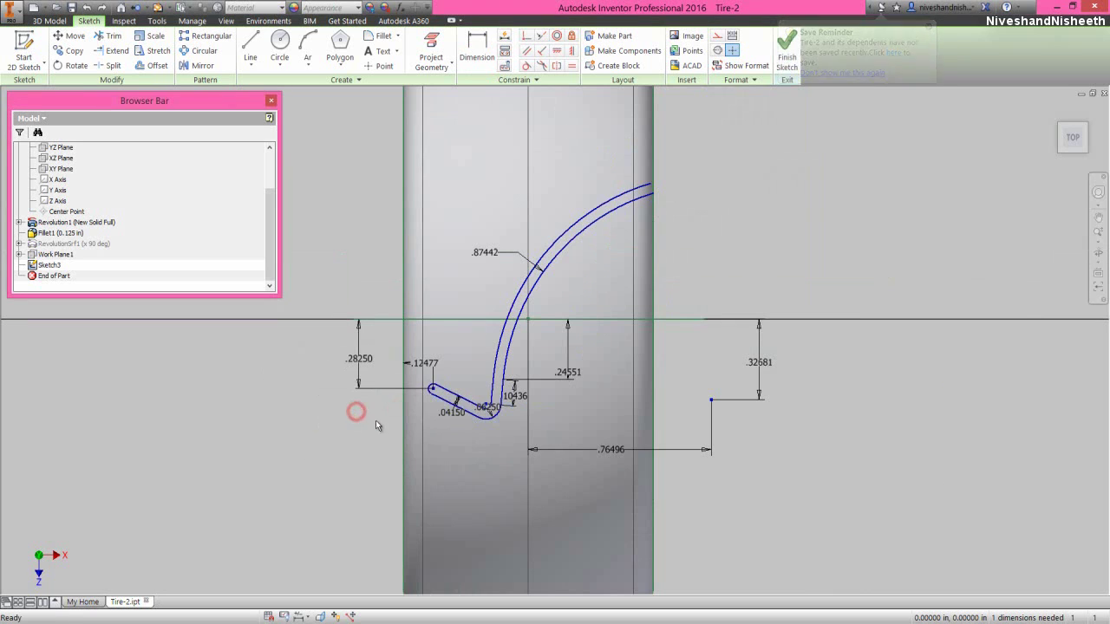
scroll(688, 188, "up", 3)
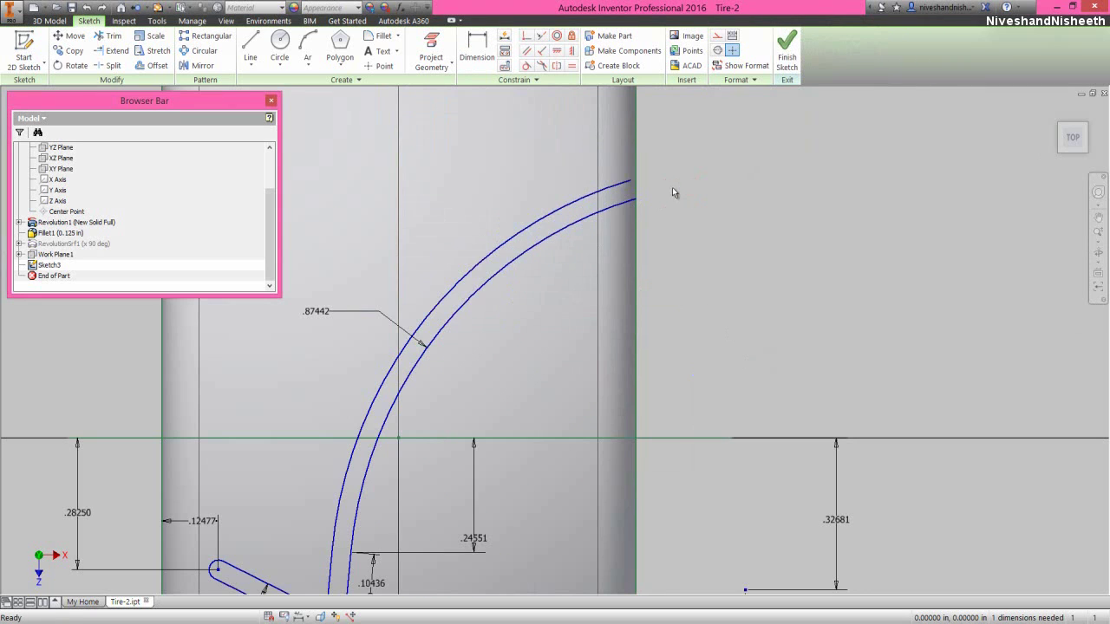
left_click(526, 38)
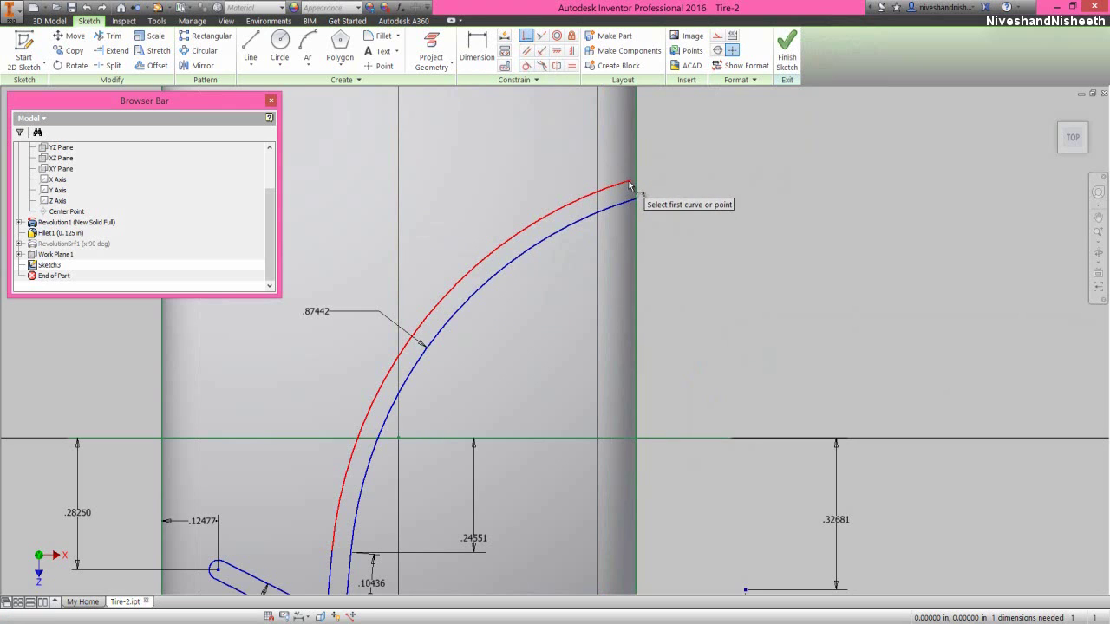
left_click(630, 185)
left_click(637, 180)
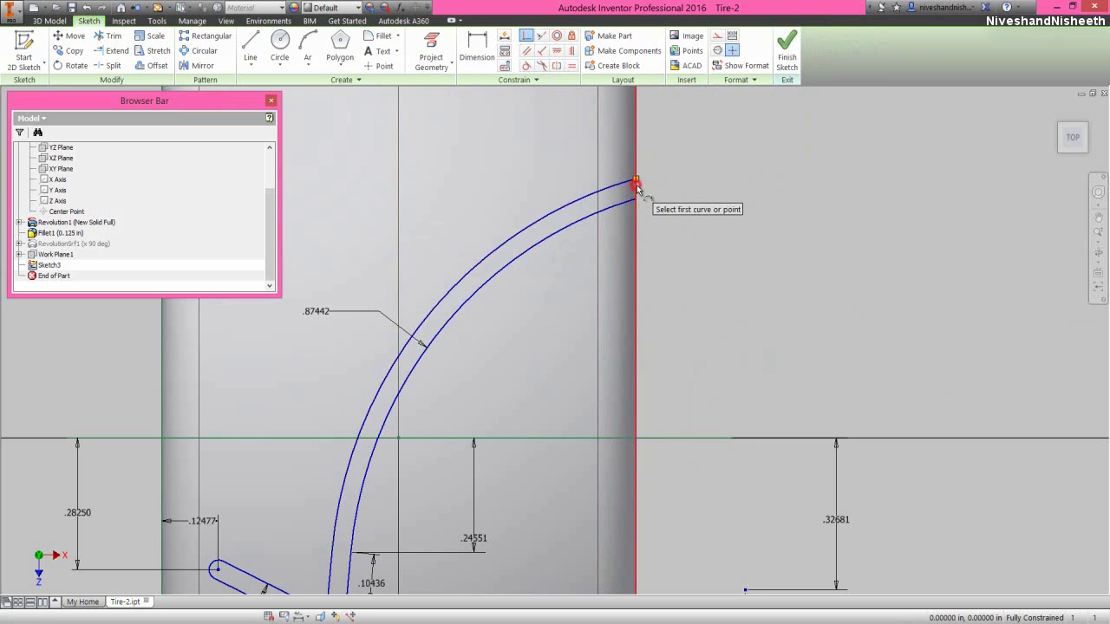
right_click(680, 170)
left_click(719, 176)
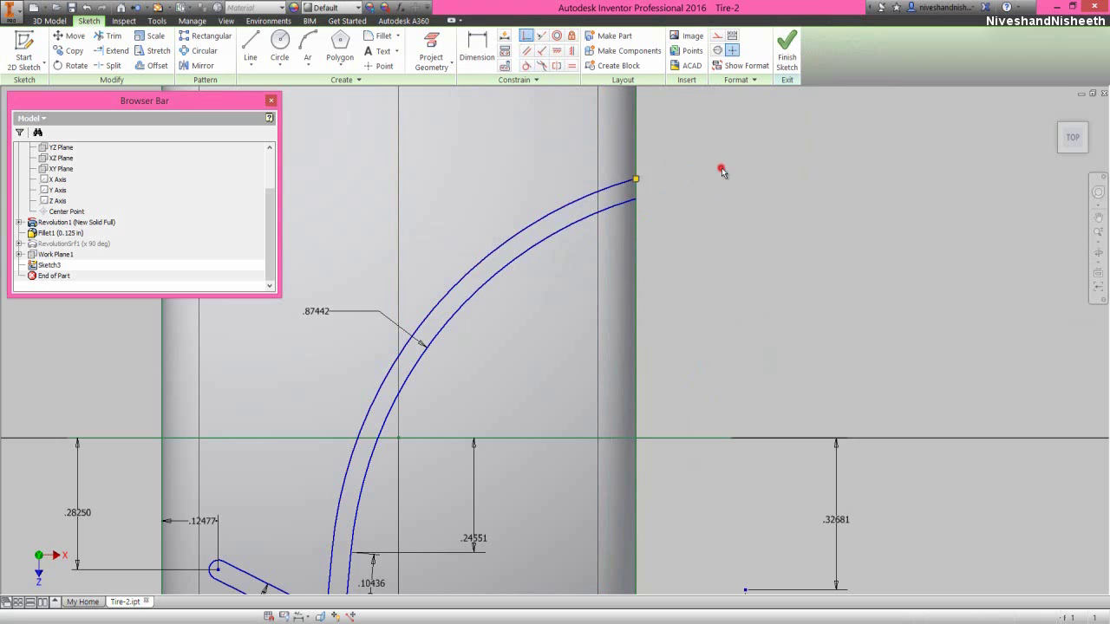
Close the profile with a straight line joining the two large arcs' ends on the tire's right projected edge
right_click(1010, 228)
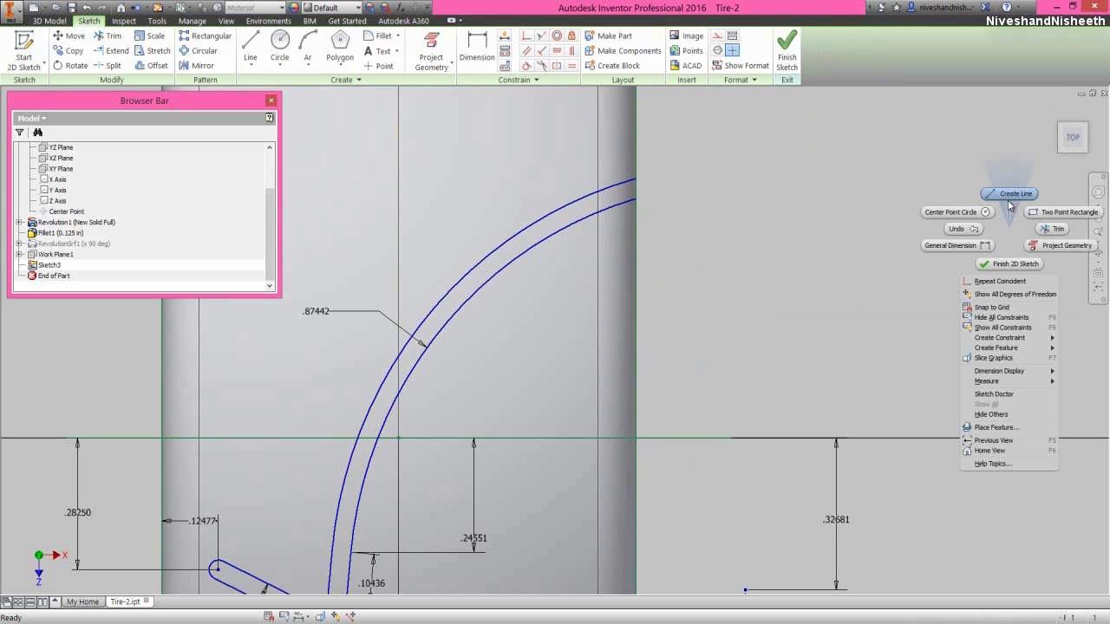
left_click(1011, 197)
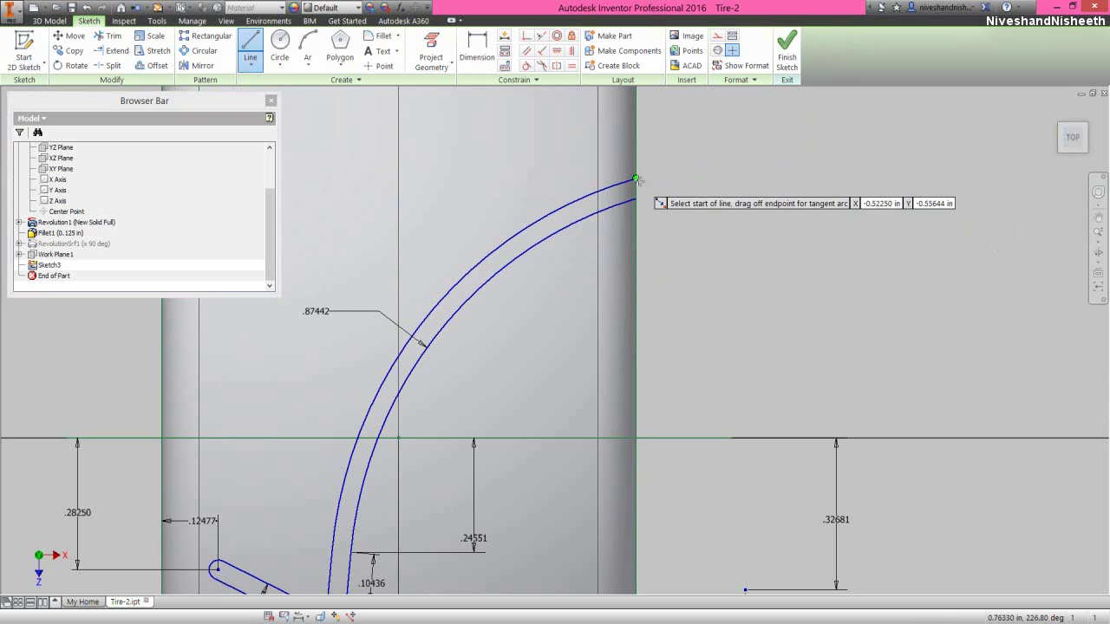
left_click(636, 179)
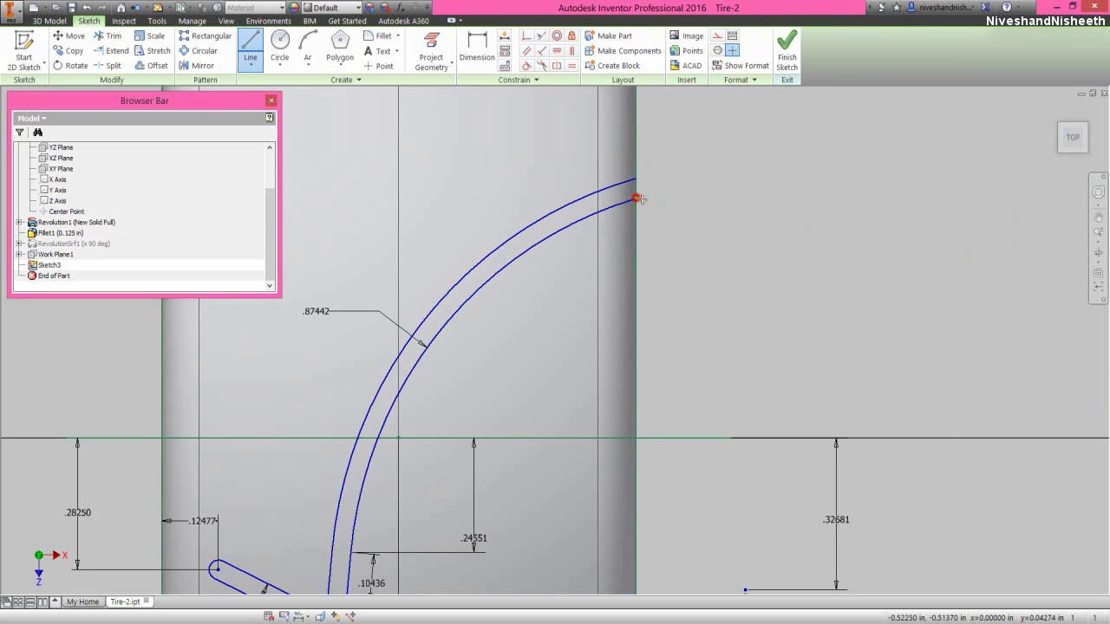
left_click(637, 198)
right_click(668, 179)
left_click(699, 179)
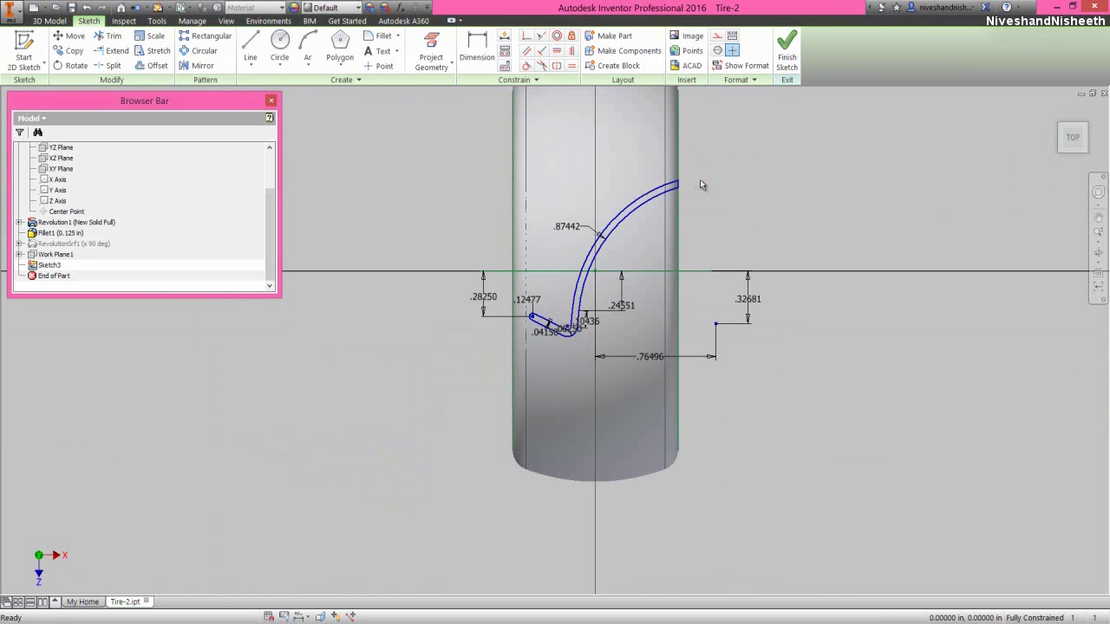
Finish the tread sketch and make the 90-degree revolved surface RevolutionSrf1 visible in an angled view
left_click(784, 58)
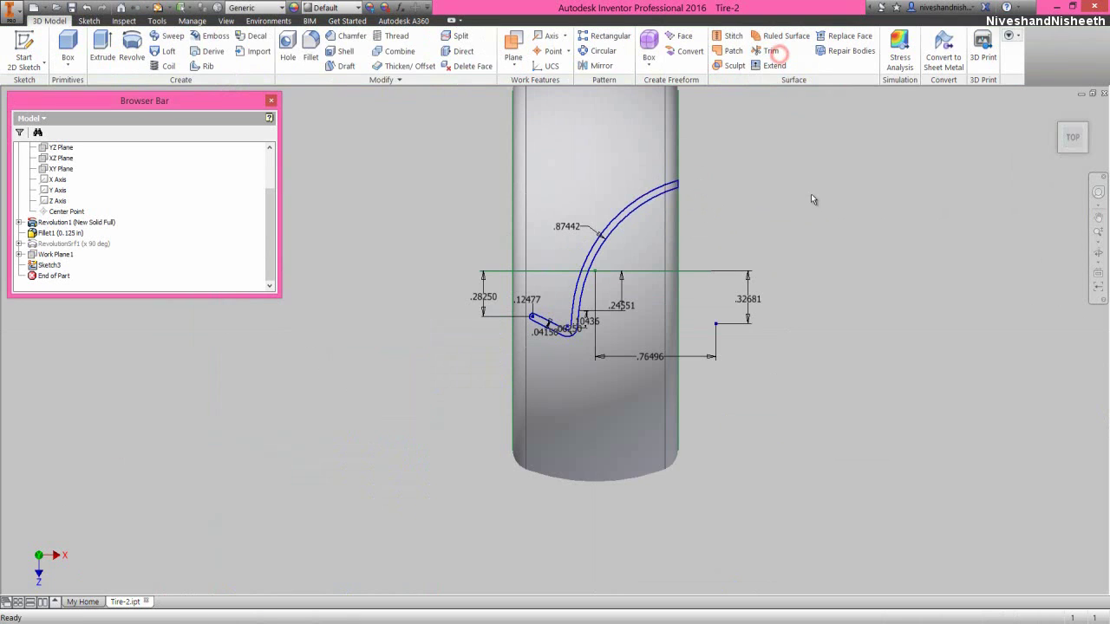
left_click(1086, 125)
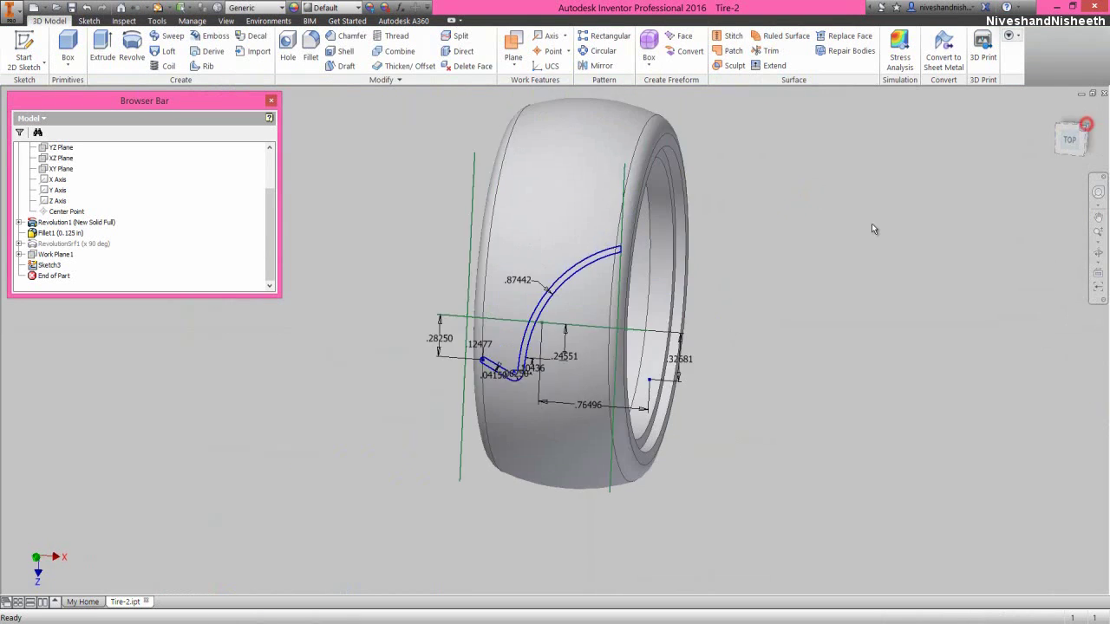
left_click(806, 256)
scroll(440, 393, "up", 3)
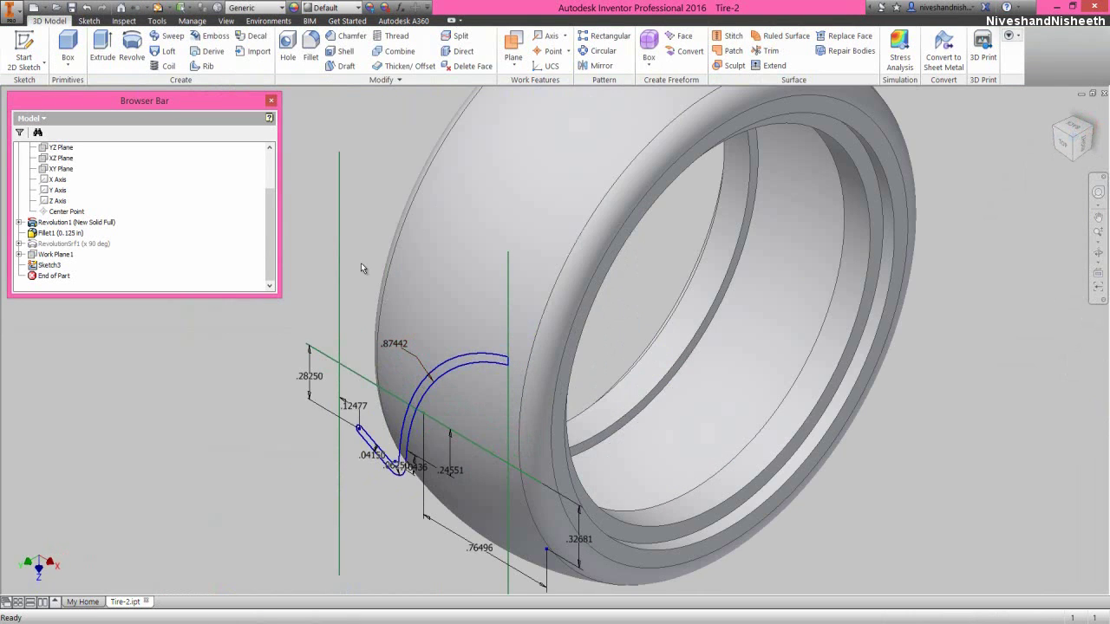
left_click(81, 243)
right_click(83, 245)
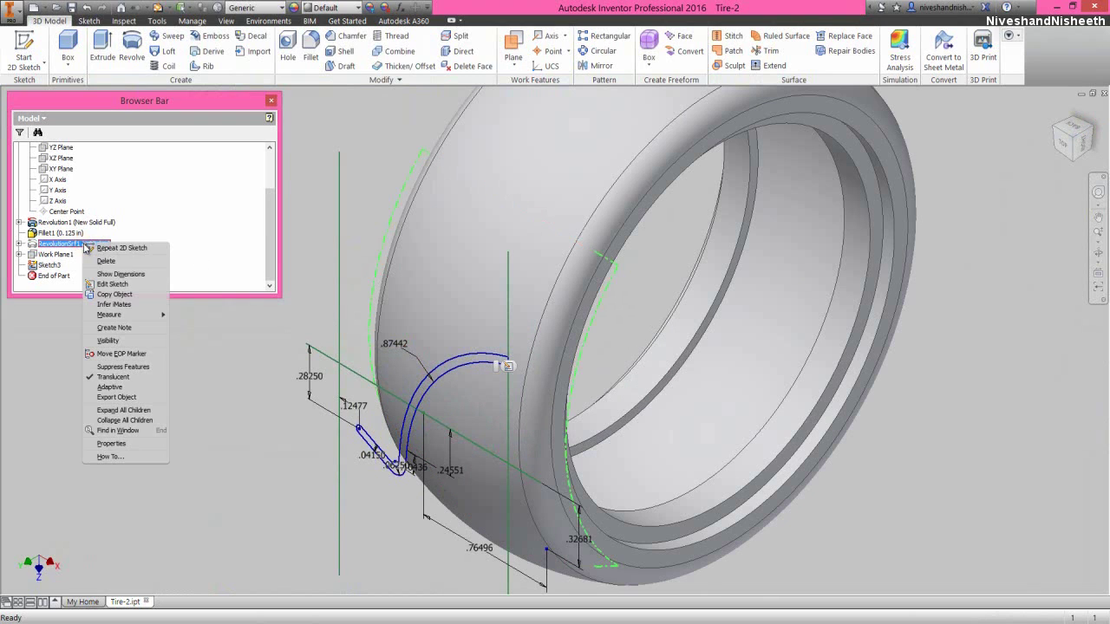
left_click(101, 340)
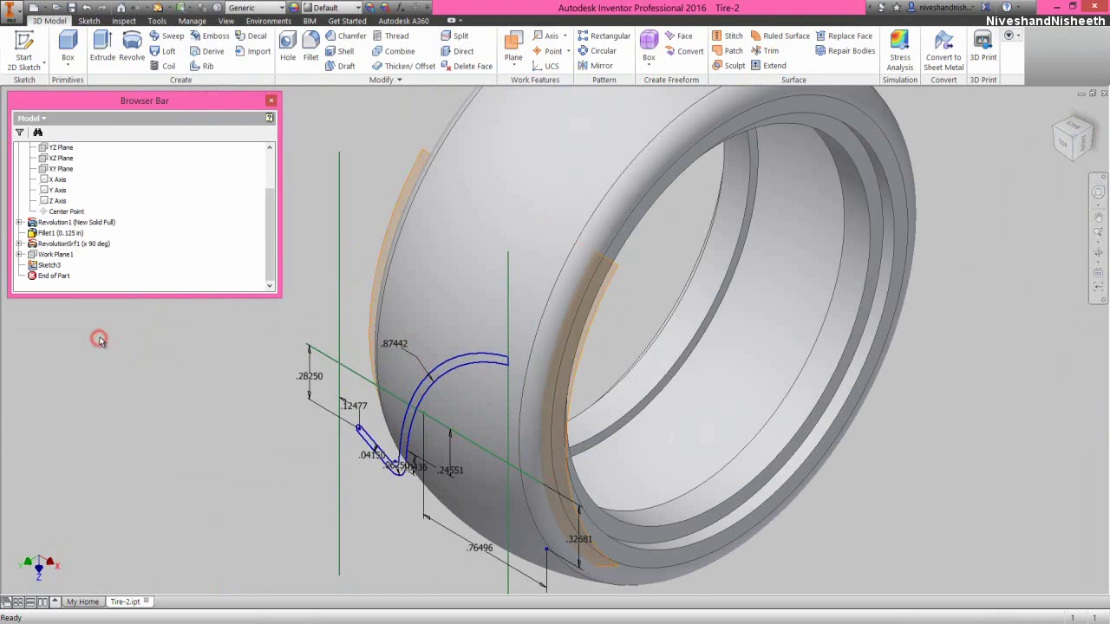
Extrude the closed tread profile as a cut into the tire, with extents set To the revolved surface
left_click(101, 56)
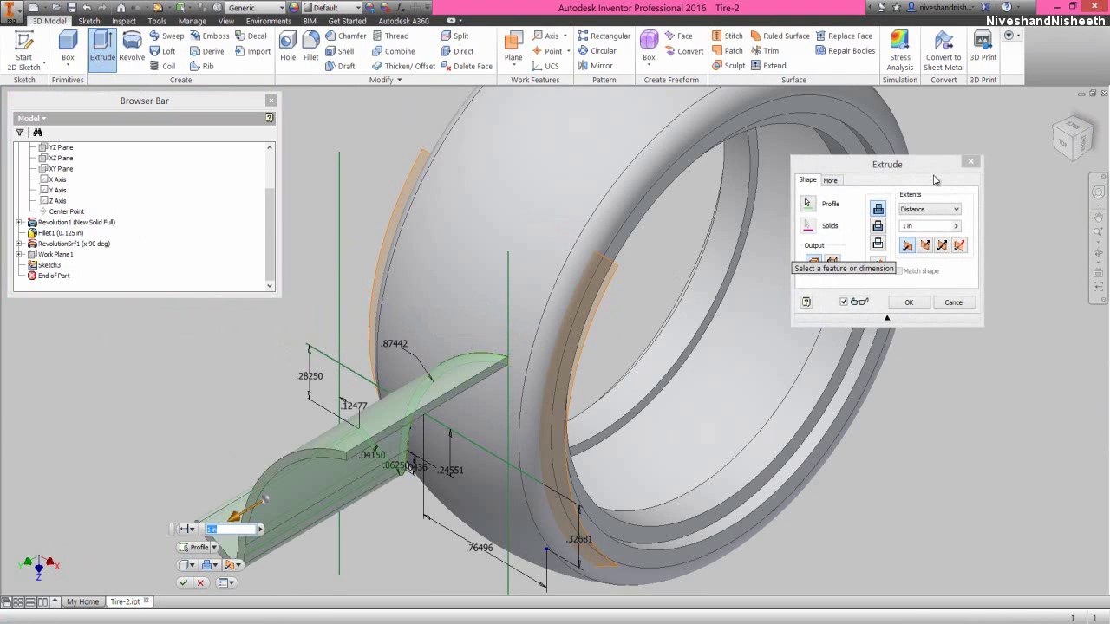
left_click(926, 209)
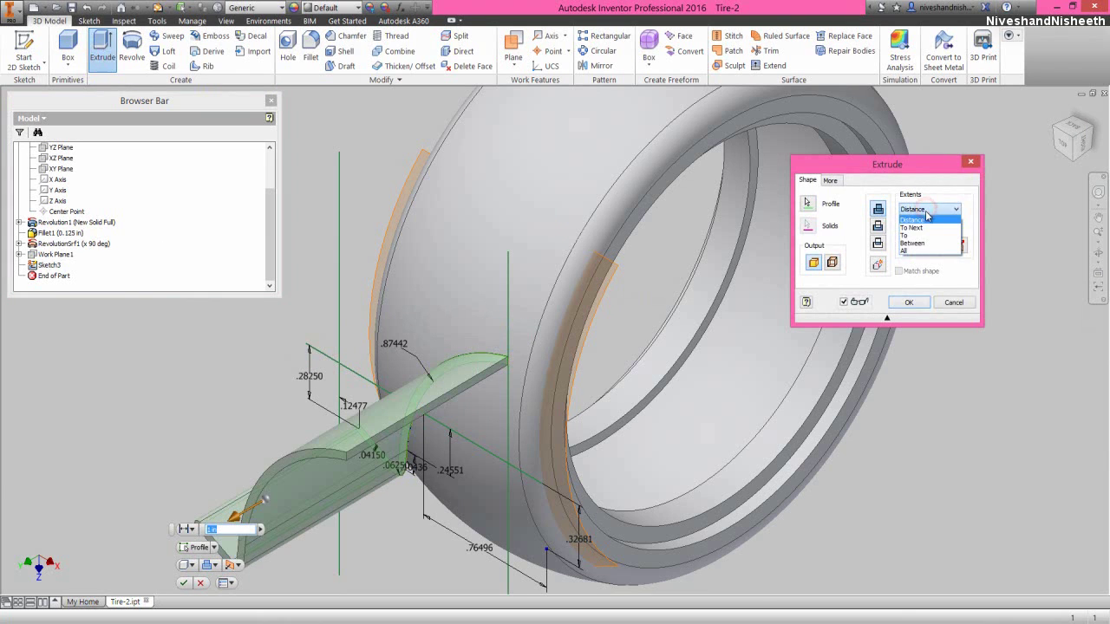
left_click(921, 237)
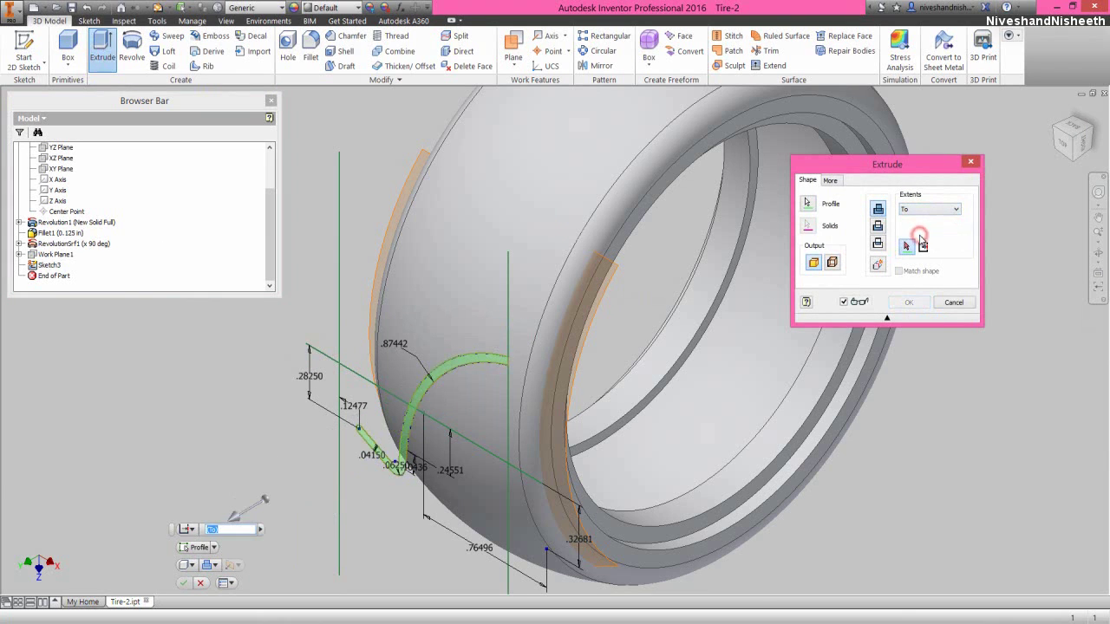
left_click(606, 282)
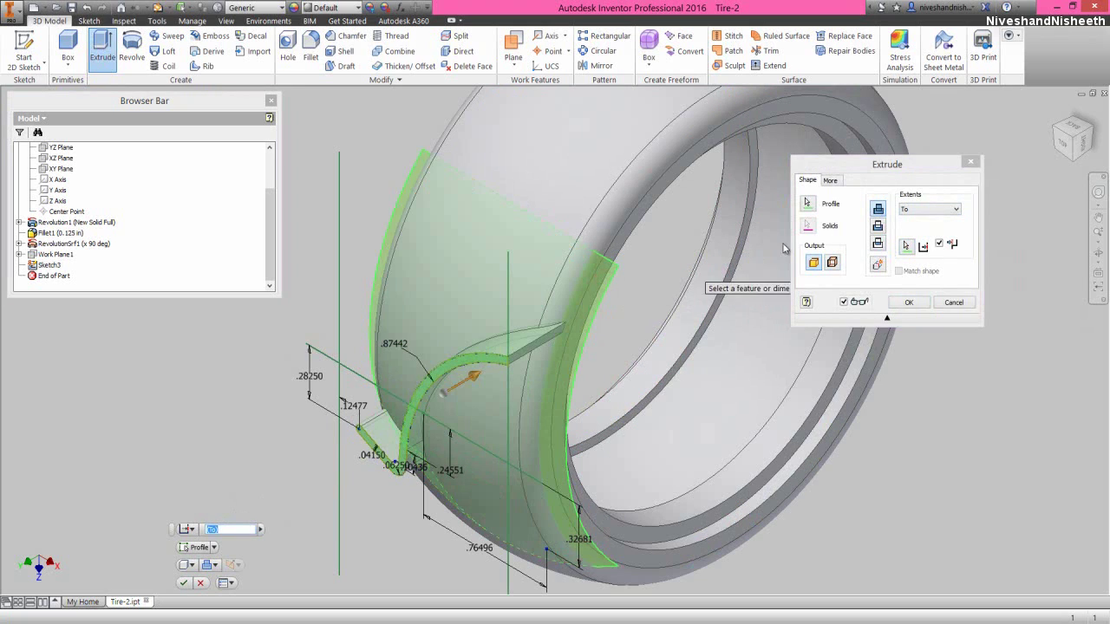
left_click(878, 227)
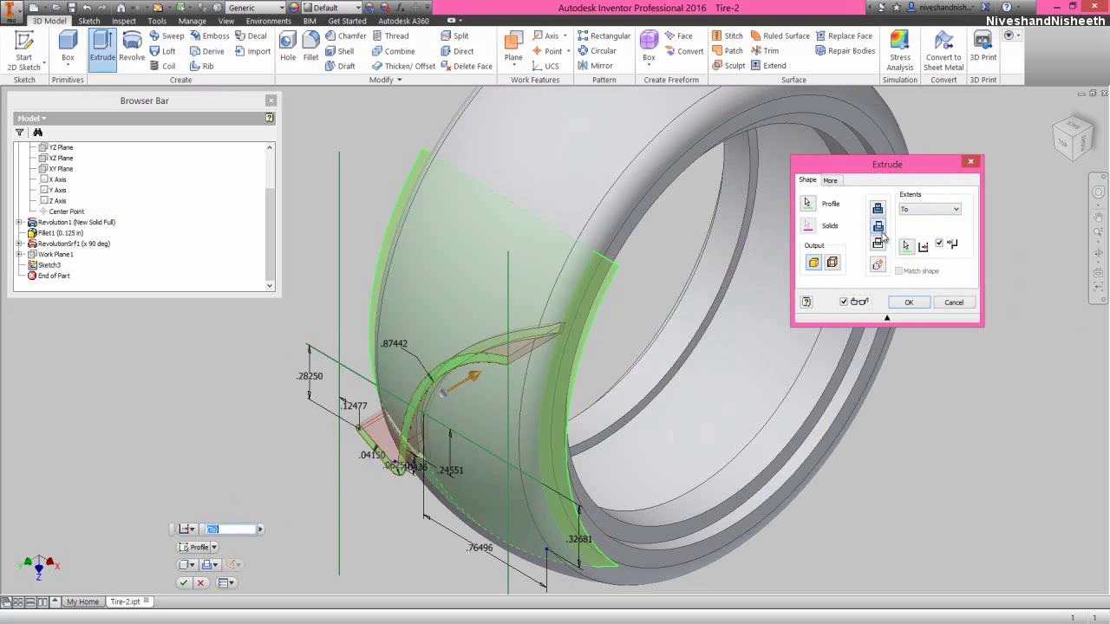
left_click(913, 302)
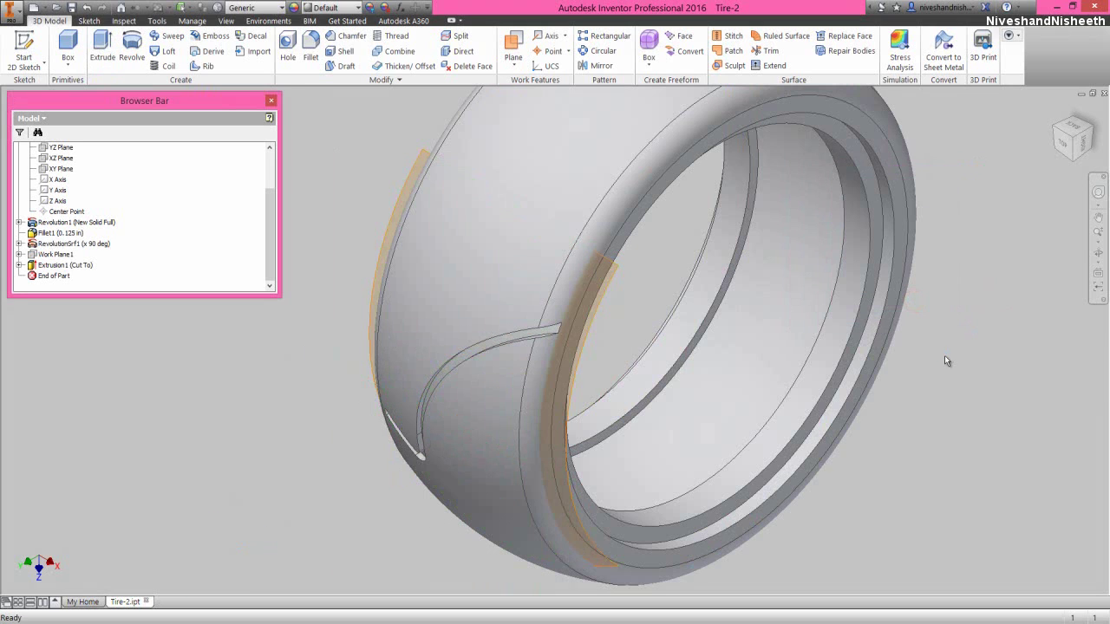
Hide the revolved surface RevolutionSrf1
left_click(942, 356)
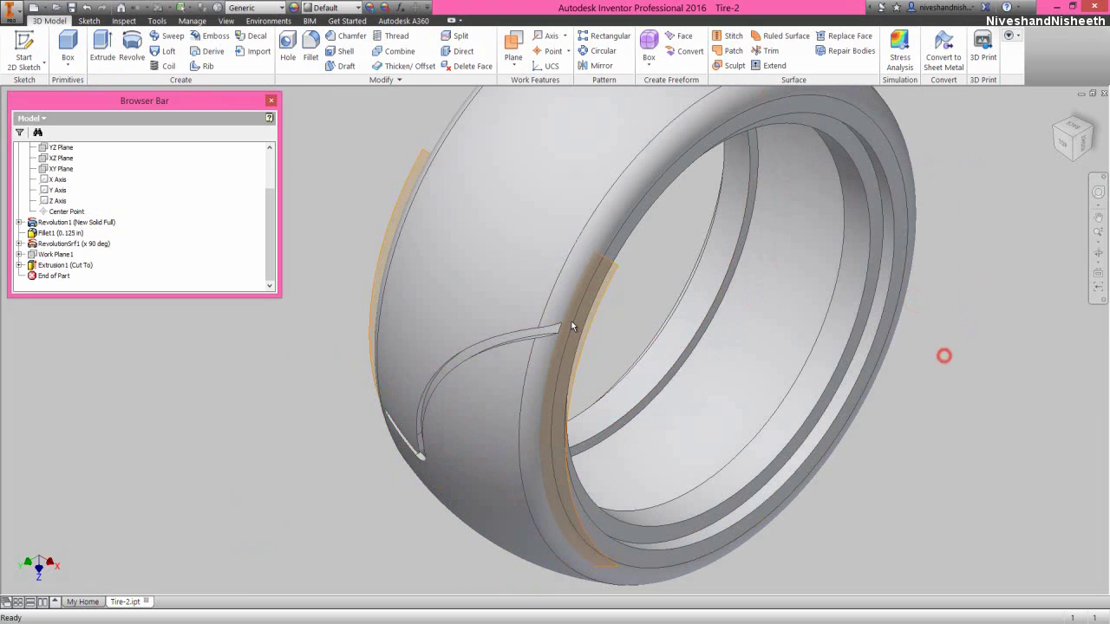
right_click(96, 245)
left_click(104, 373)
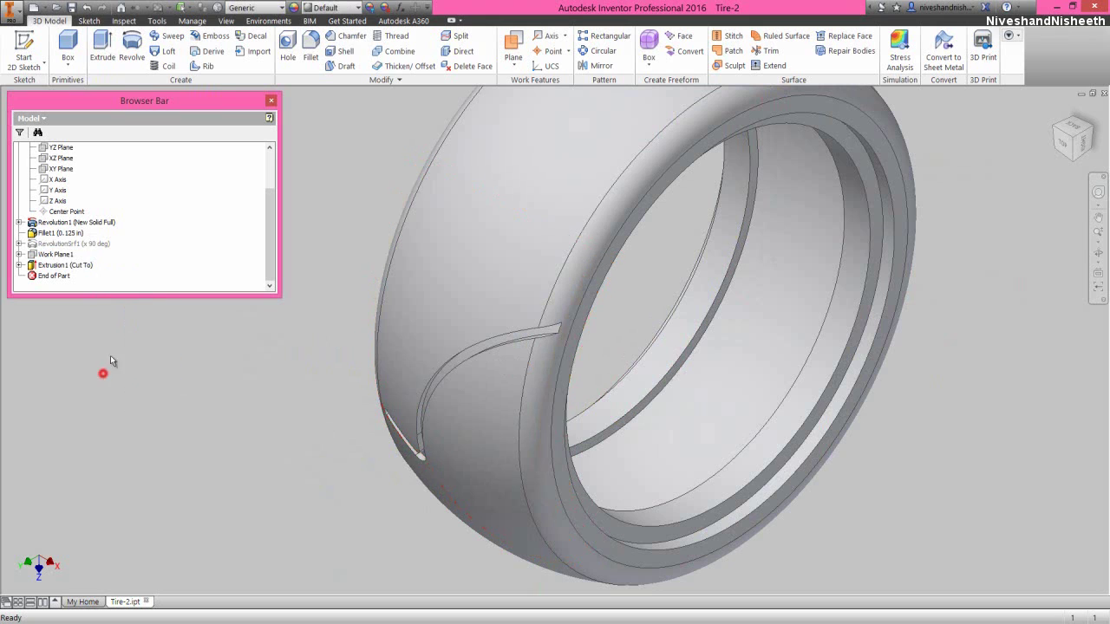
Collapse the model tree and examine the tread groove cut from several angles, finishing in the home view
right_click(153, 247)
left_click(179, 376)
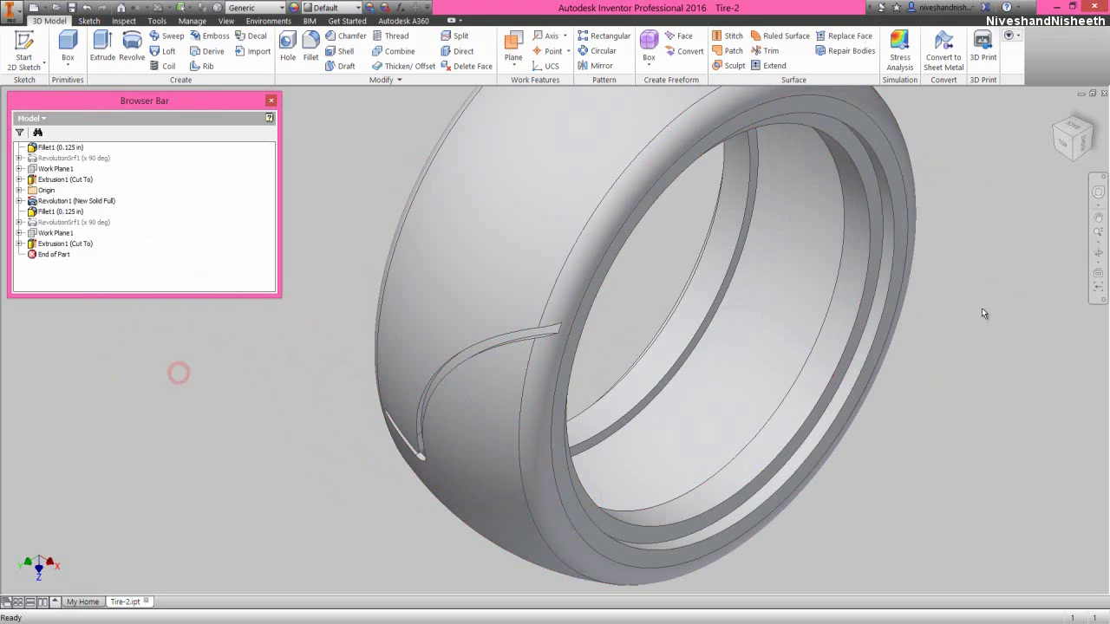
left_click(1097, 252)
left_click(1047, 263)
left_click(389, 200)
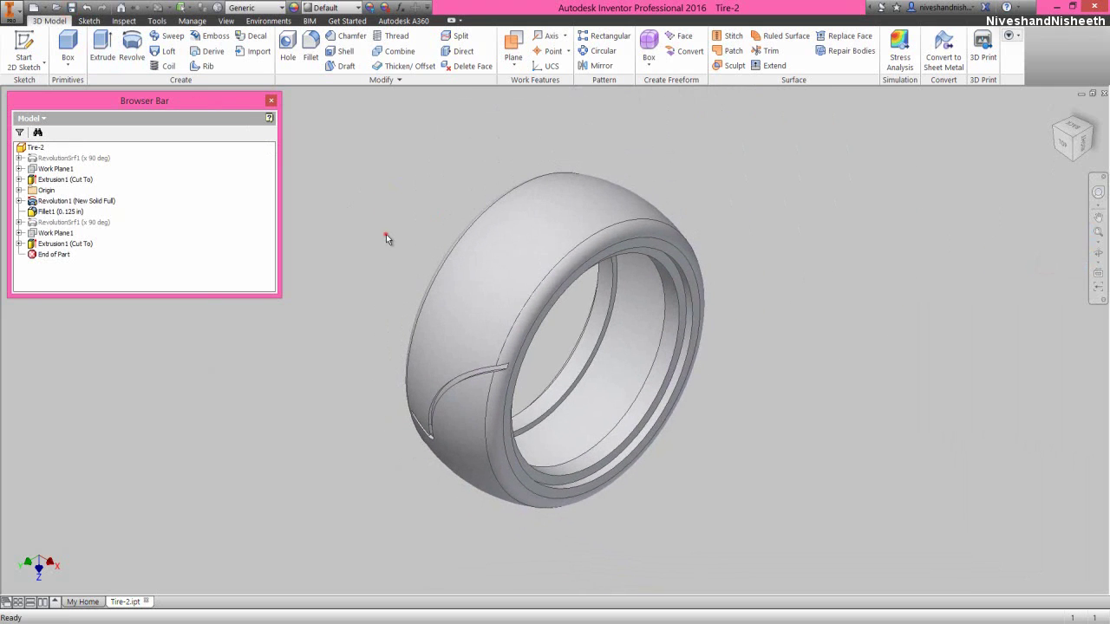
left_click(386, 234)
left_click(1054, 113)
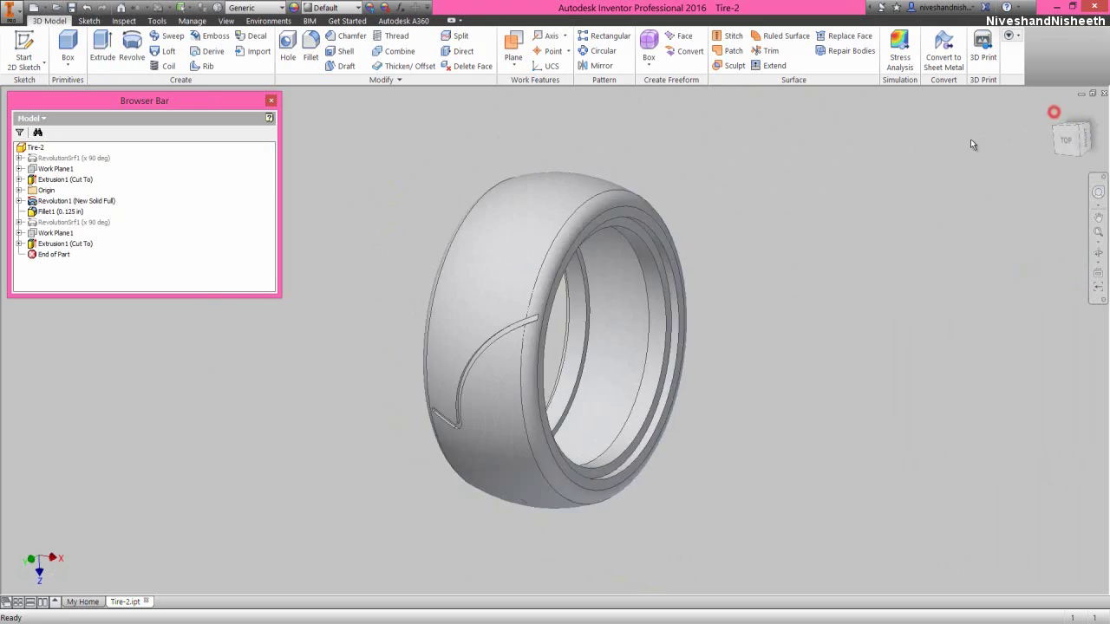
left_click(336, 440)
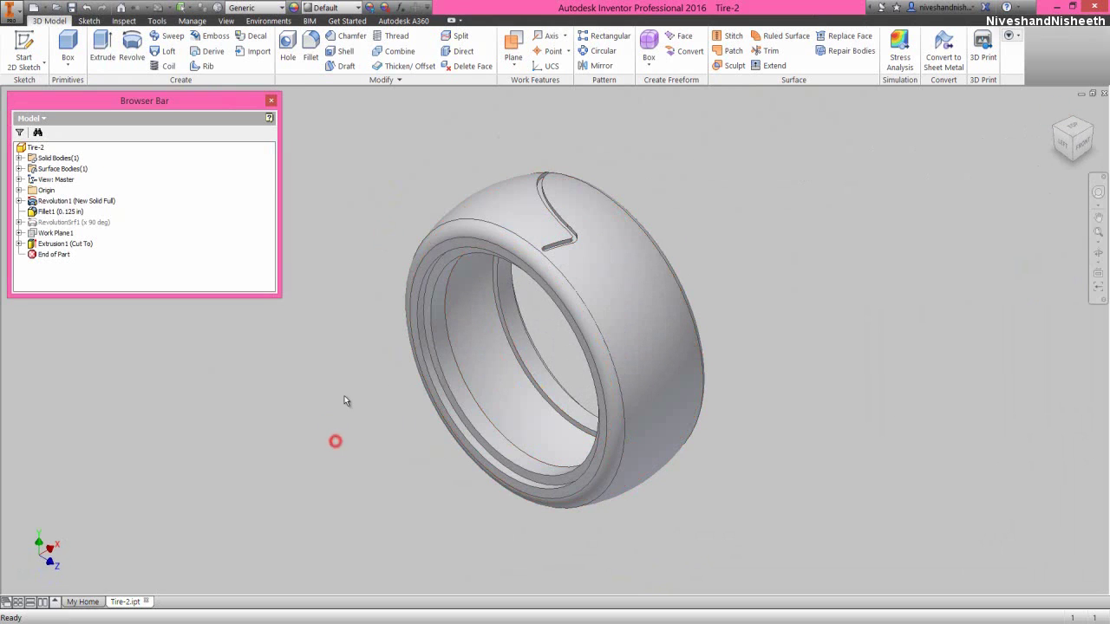
Circular-pattern the groove cut Extrusion1 around the X axis with 15 occurrences over 360 degrees
left_click(604, 52)
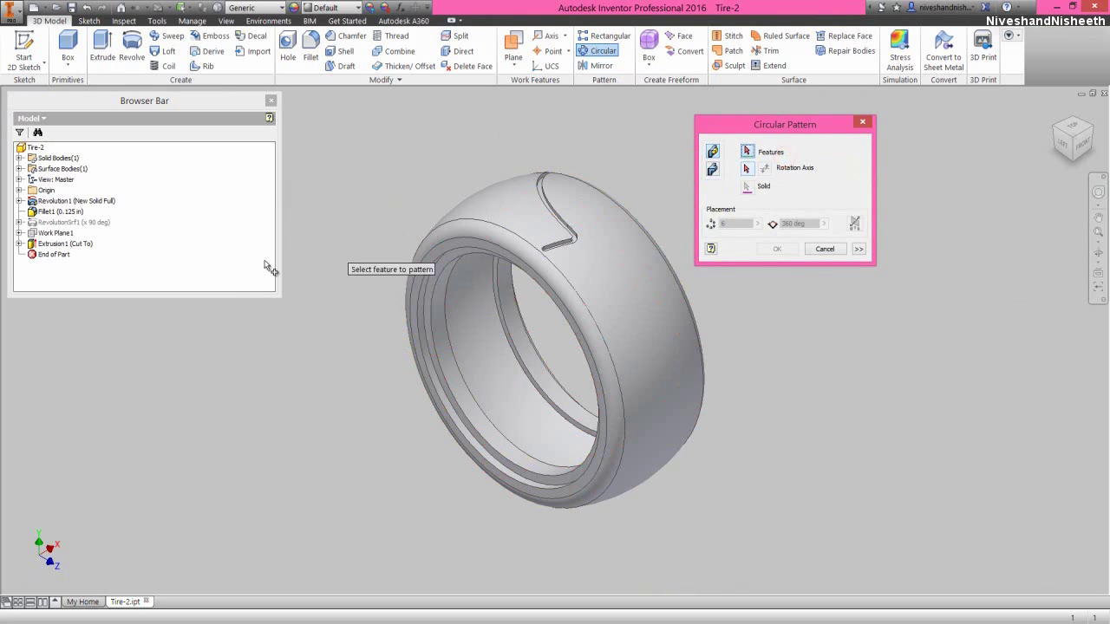
left_click(83, 246)
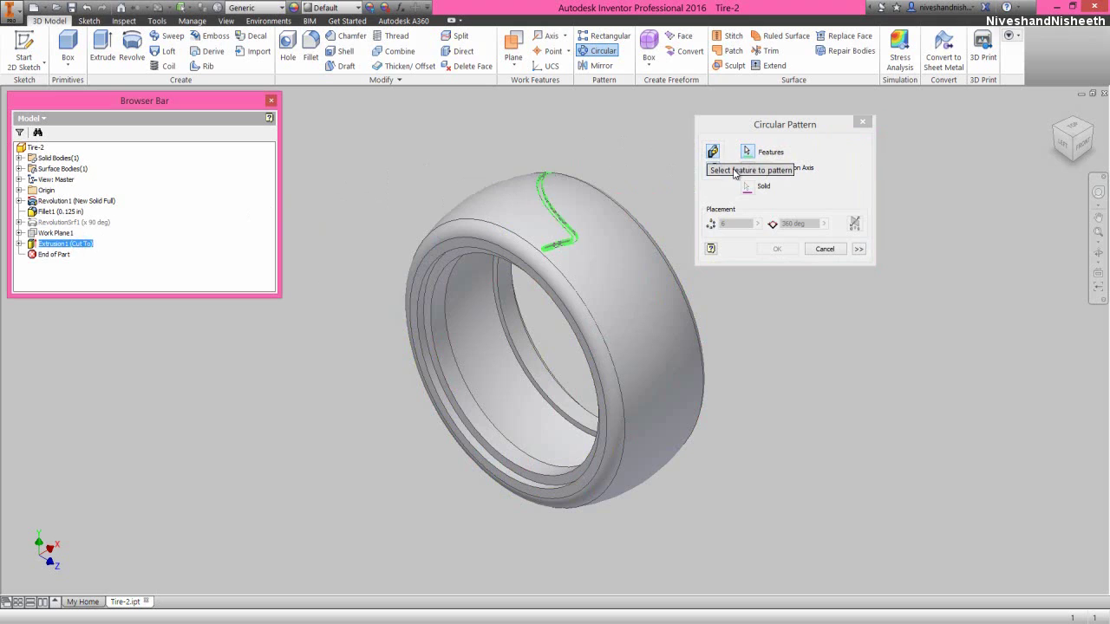
left_click(746, 170)
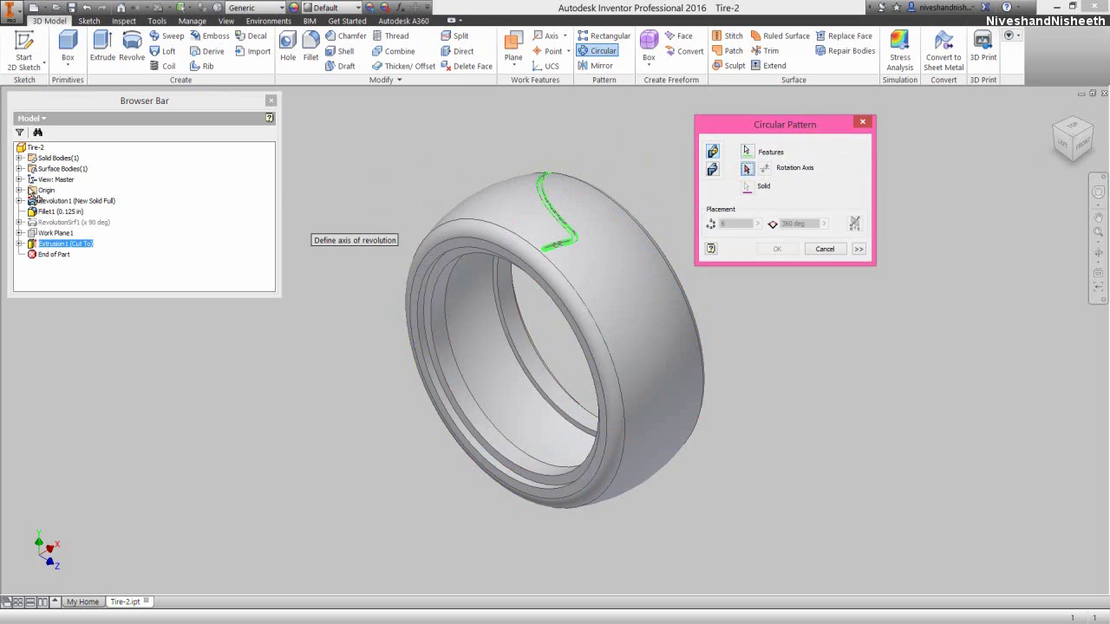
left_click(20, 190)
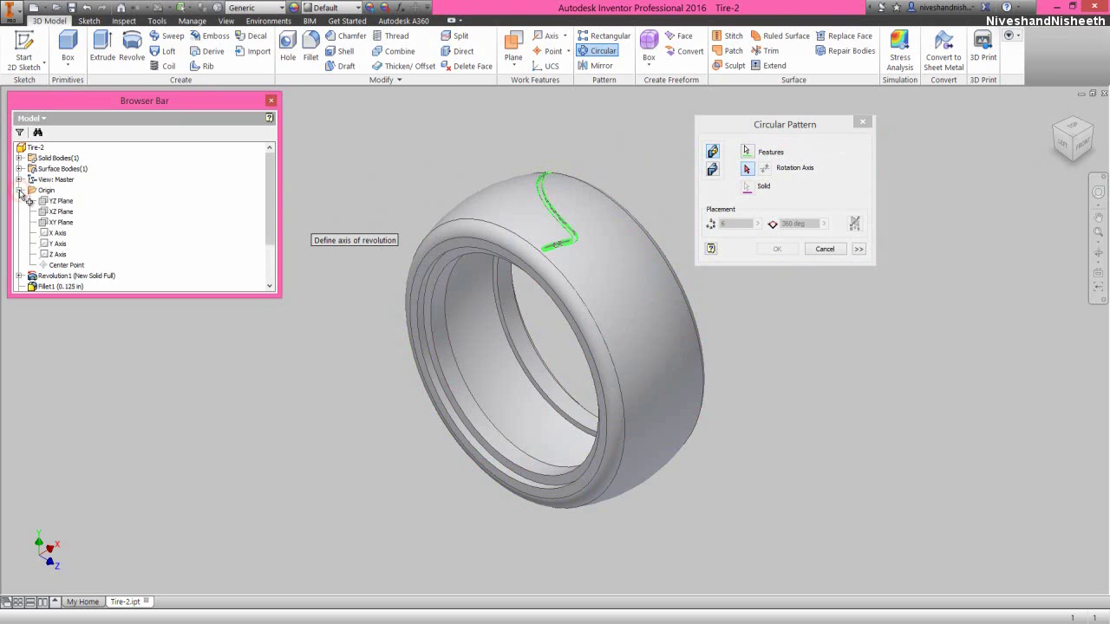
left_click(58, 234)
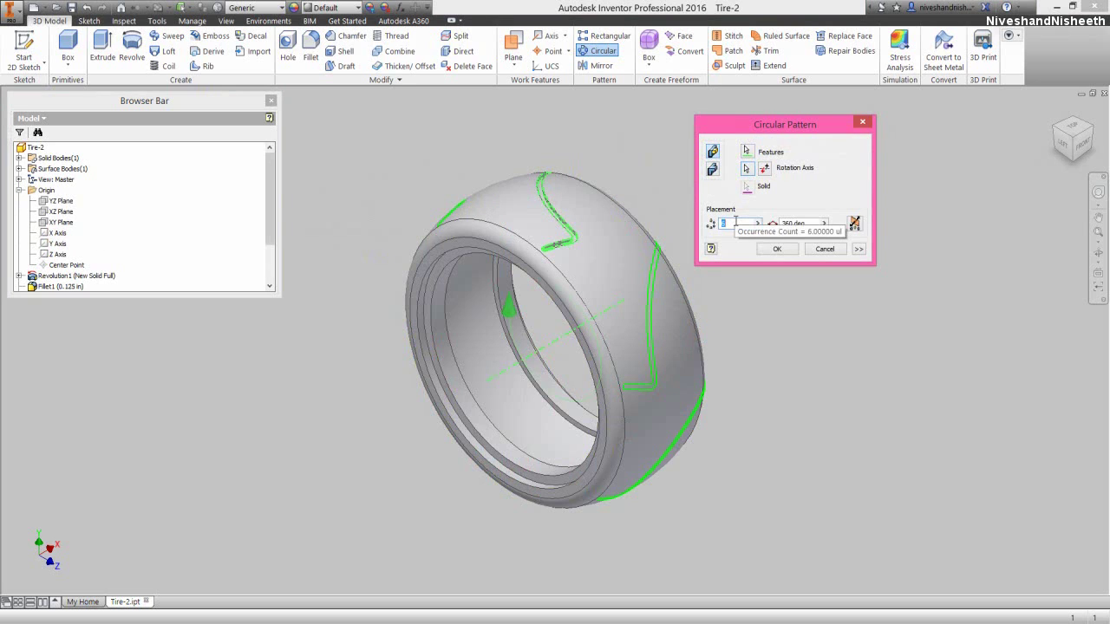
left_click(720, 224)
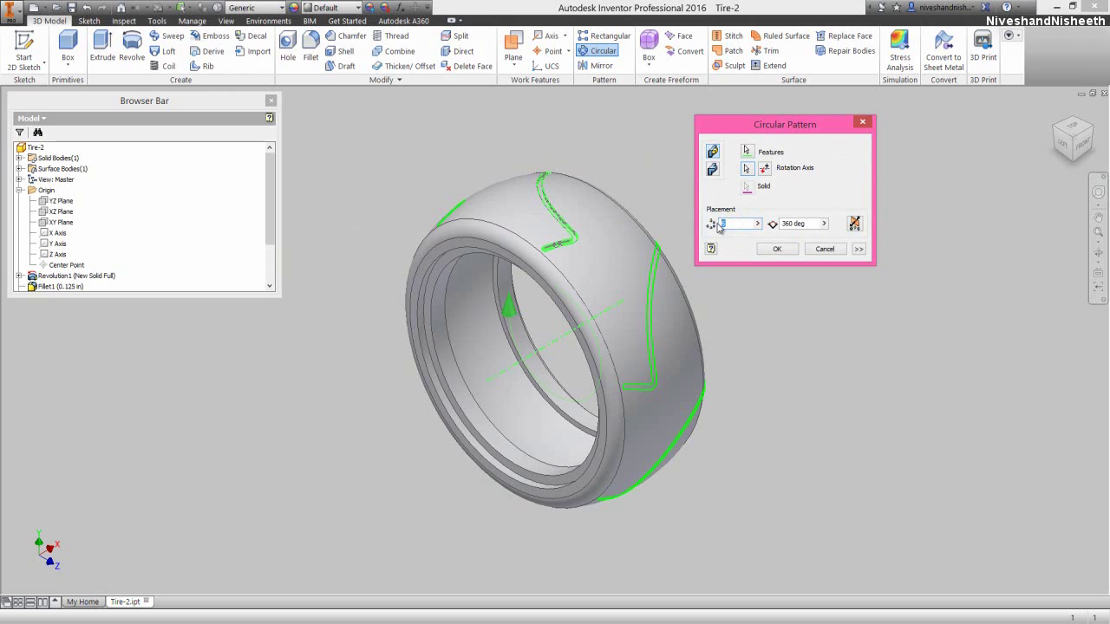
type("15")
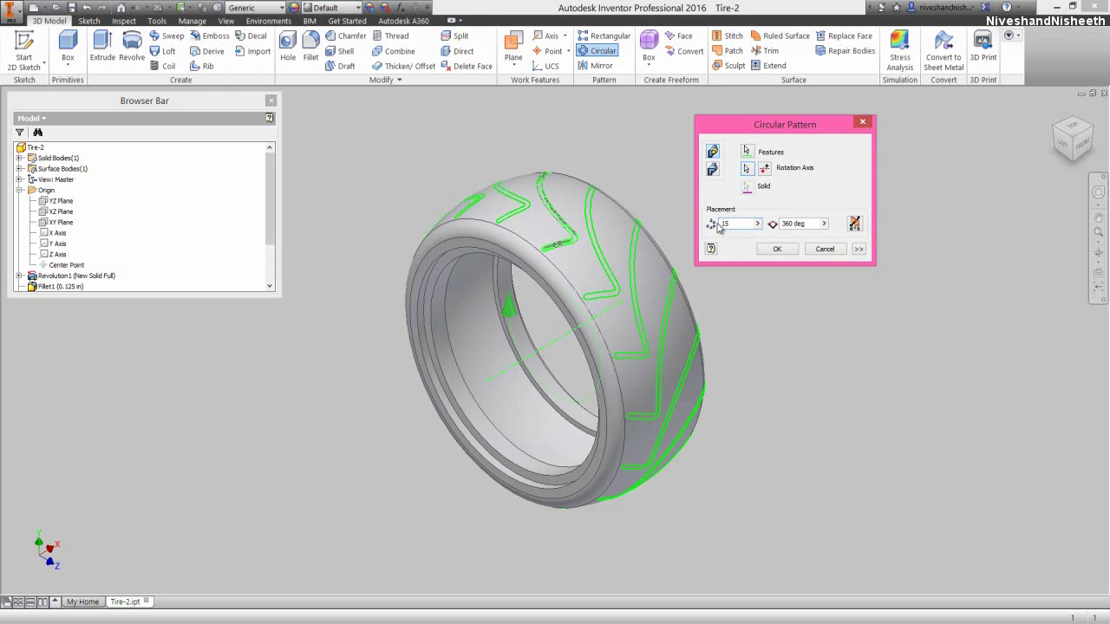
left_click(778, 250)
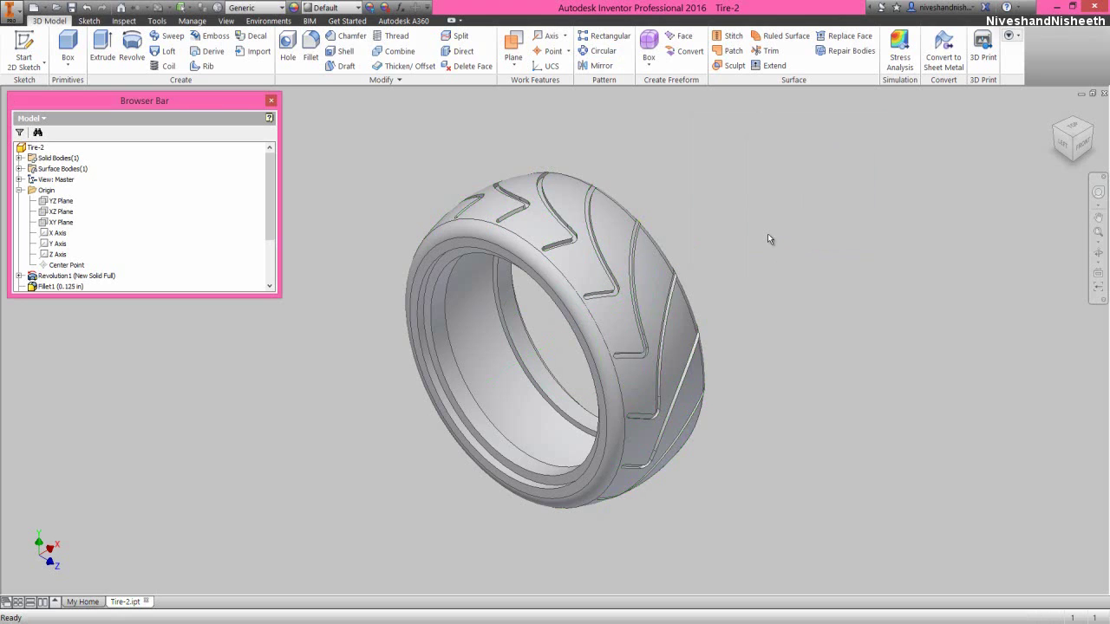
Mirror the groove cut and its circular pattern about the YZ plane
left_click(602, 66)
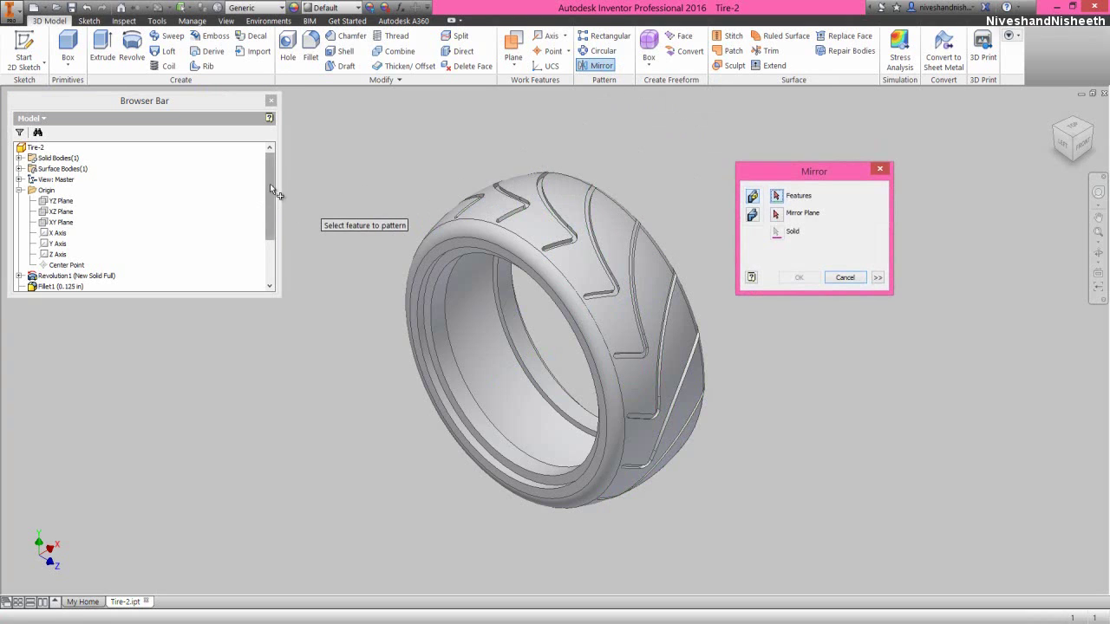
scroll(274, 178, "down", 2)
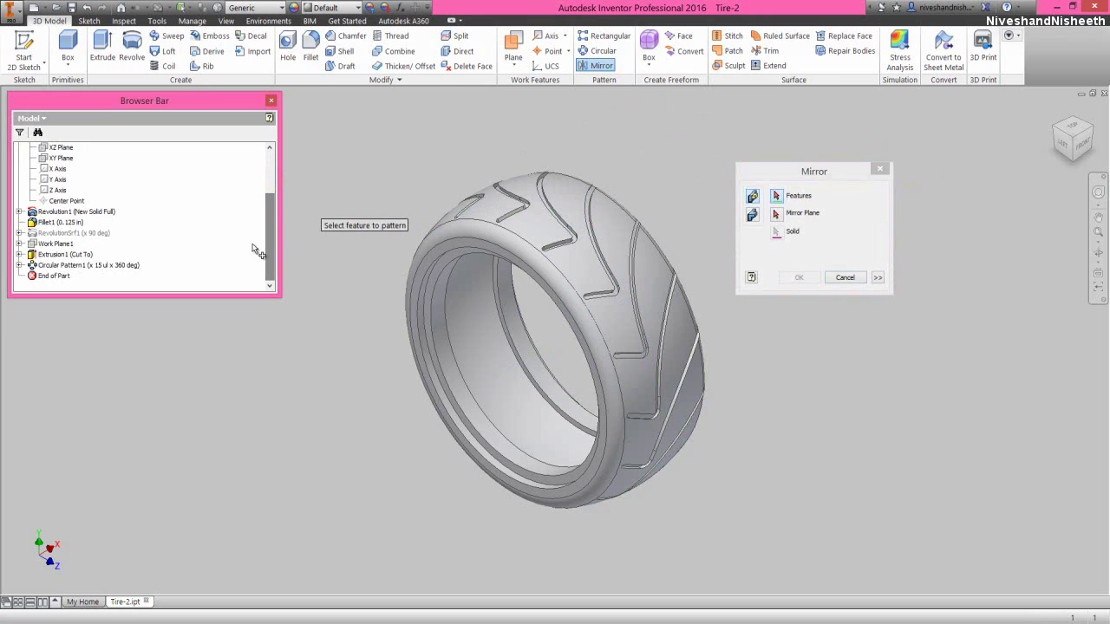
left_click(132, 264)
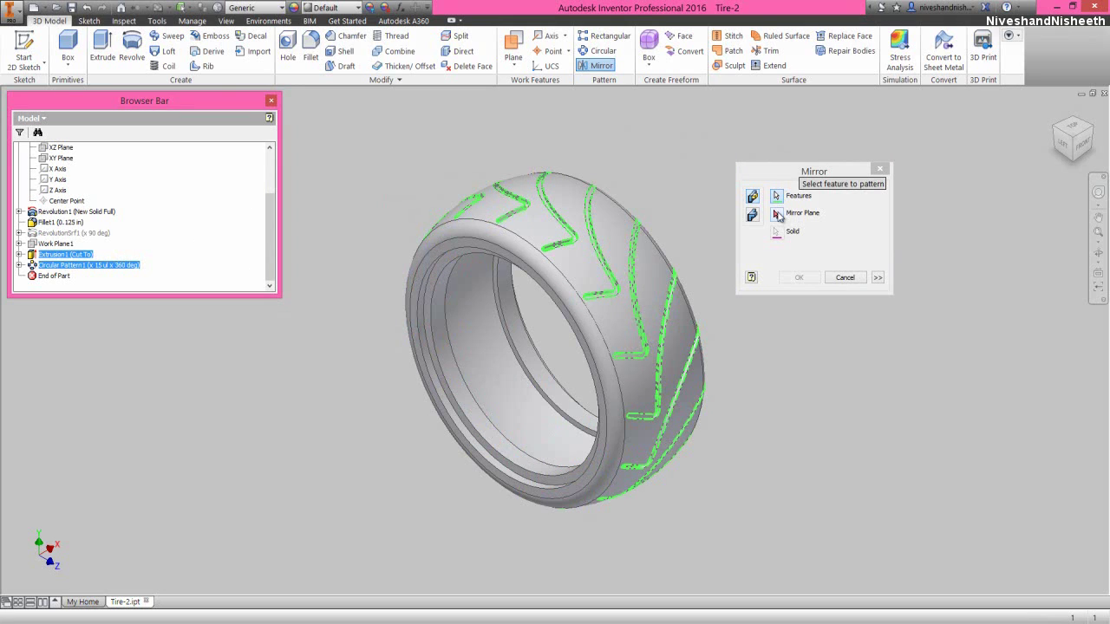
left_click(777, 214)
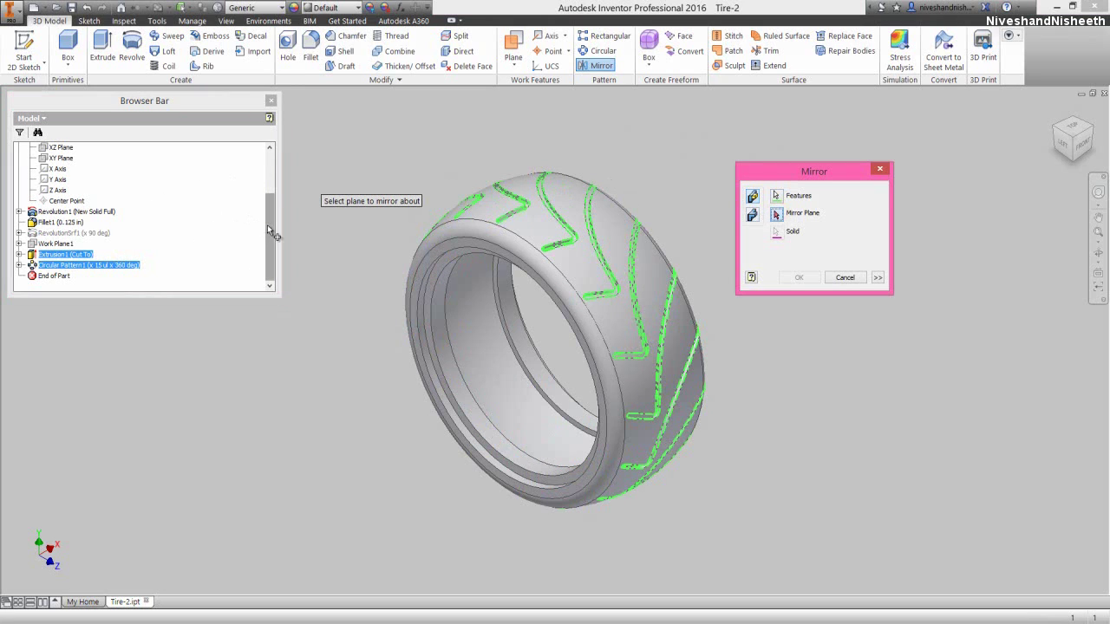
scroll(268, 225, "up", 2)
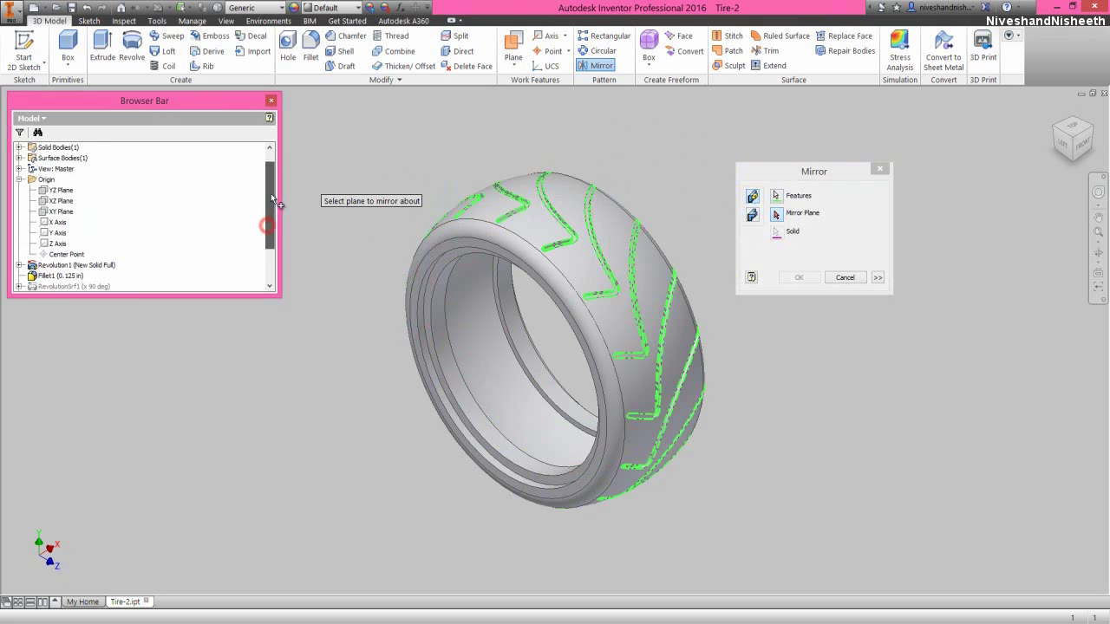
left_click(68, 190)
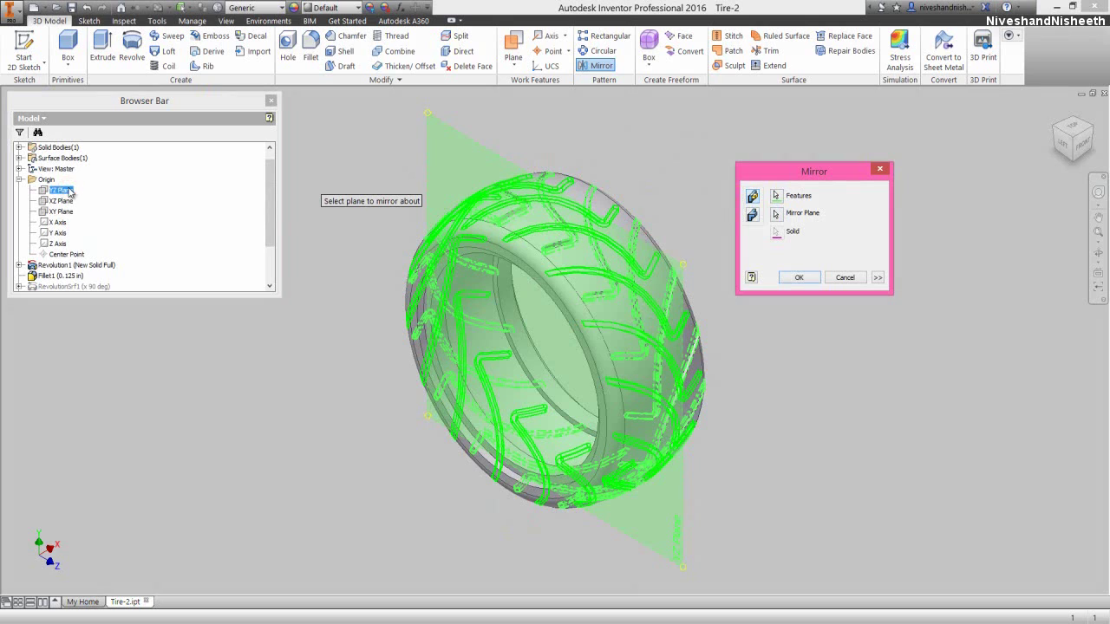
left_click(799, 277)
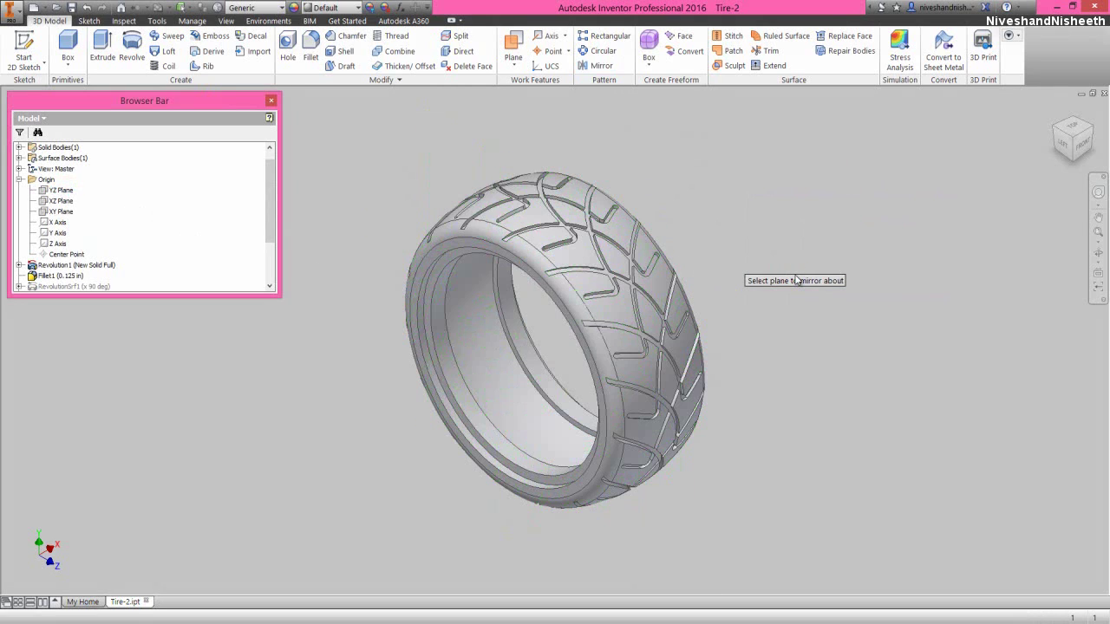
left_click(795, 275)
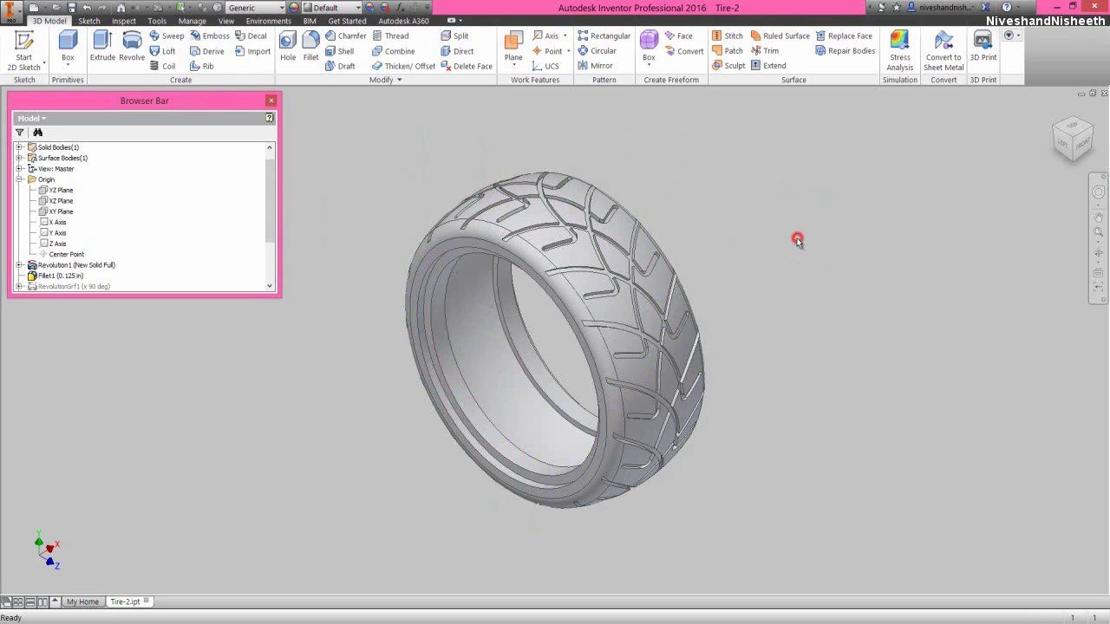
Collapse all expanded nodes in the model tree
left_click(312, 165)
left_click(368, 189)
left_click(347, 154)
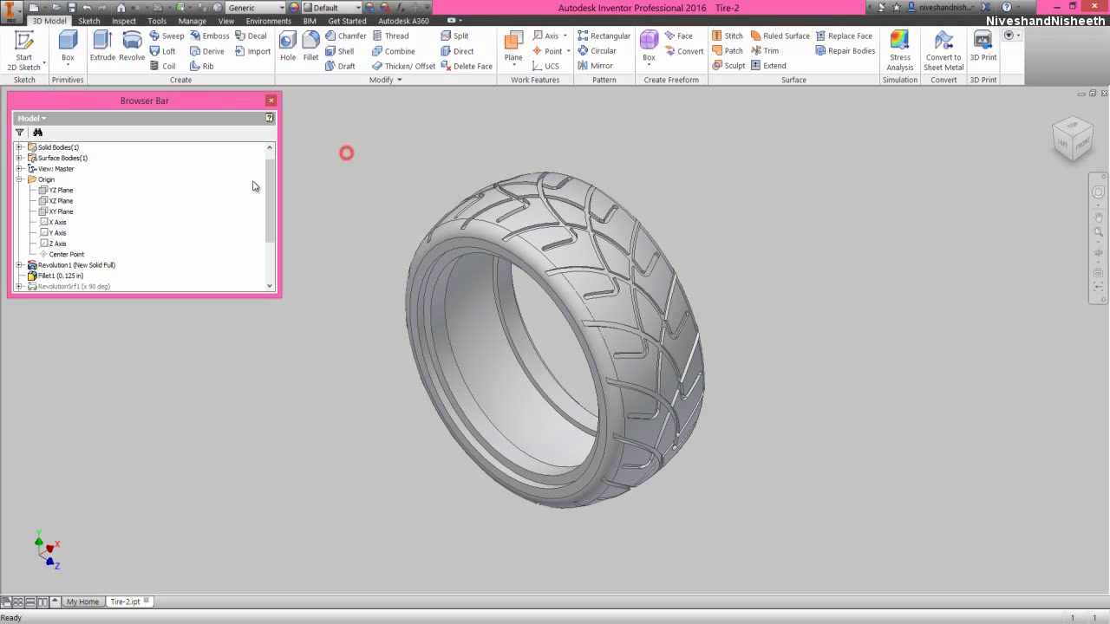
right_click(208, 193)
left_click(236, 316)
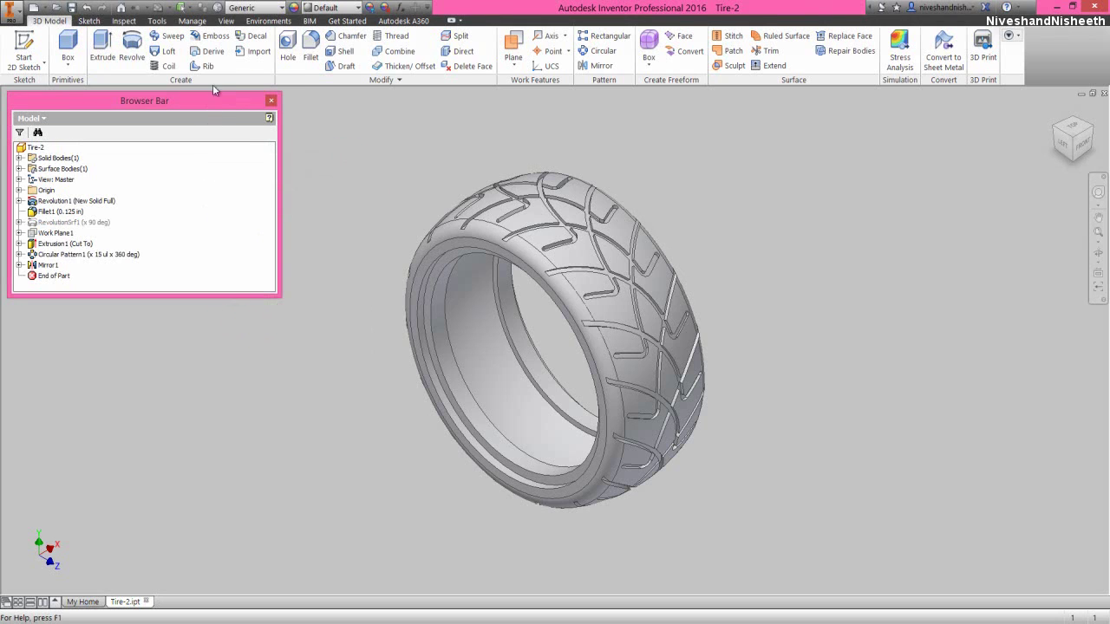
Switch to the clean screen display and examine the mirrored tread pattern up close, ending in the home view
left_click(228, 21)
left_click(560, 52)
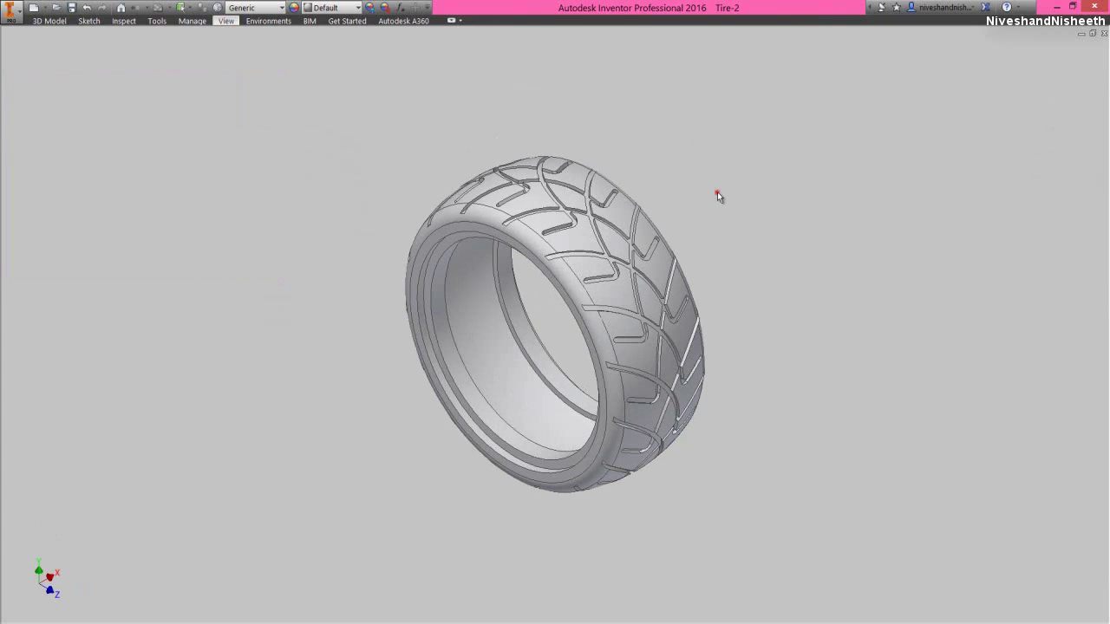
left_click(718, 192)
left_click(1102, 159)
right_click(555, 324)
left_click(566, 389)
left_click_drag(567, 379, 565, 380)
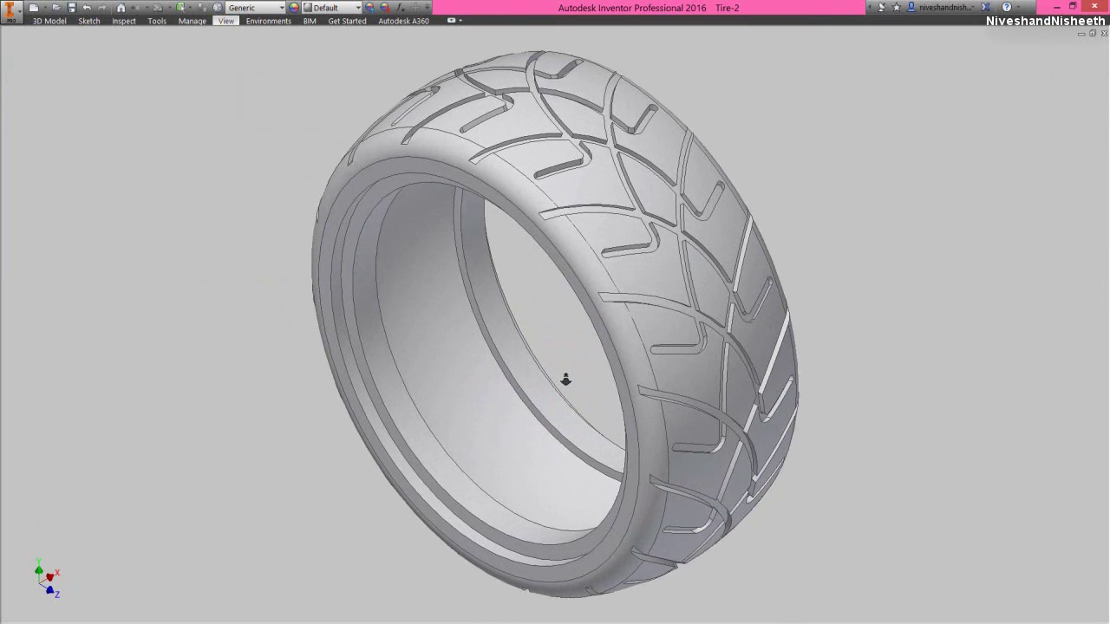
right_click(564, 359)
left_click(564, 419)
left_click_drag(580, 388, 588, 395)
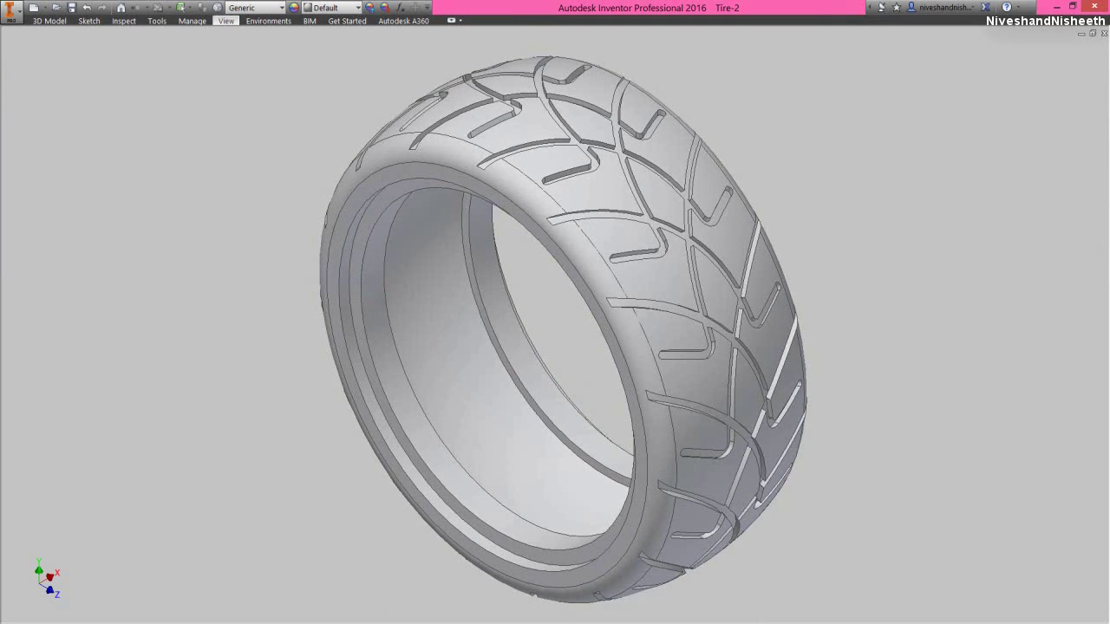
right_click(819, 215)
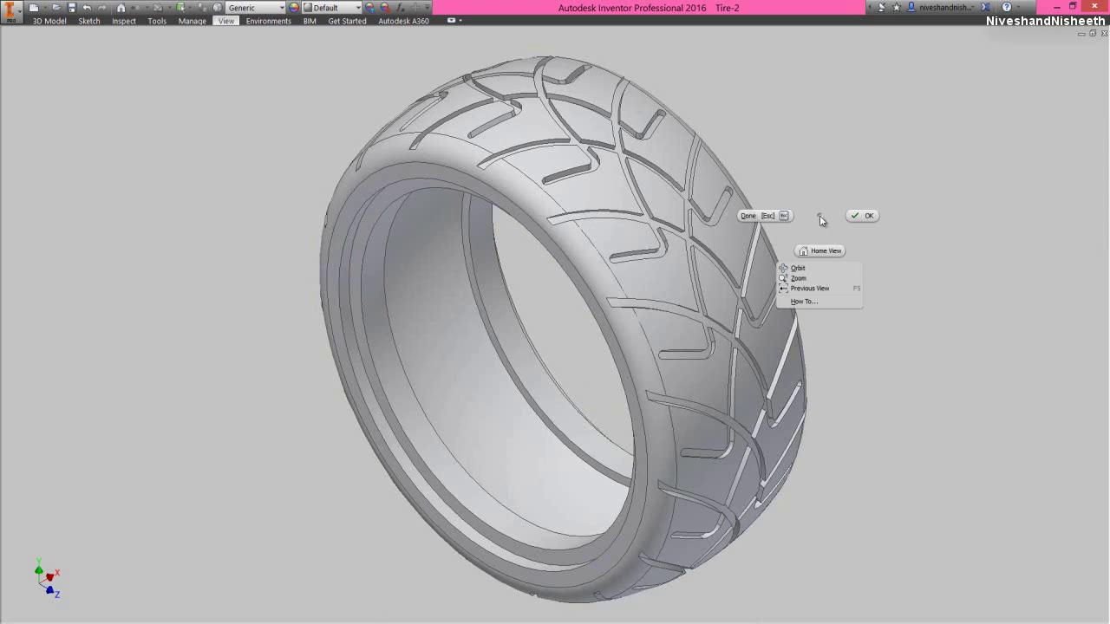
left_click(858, 217)
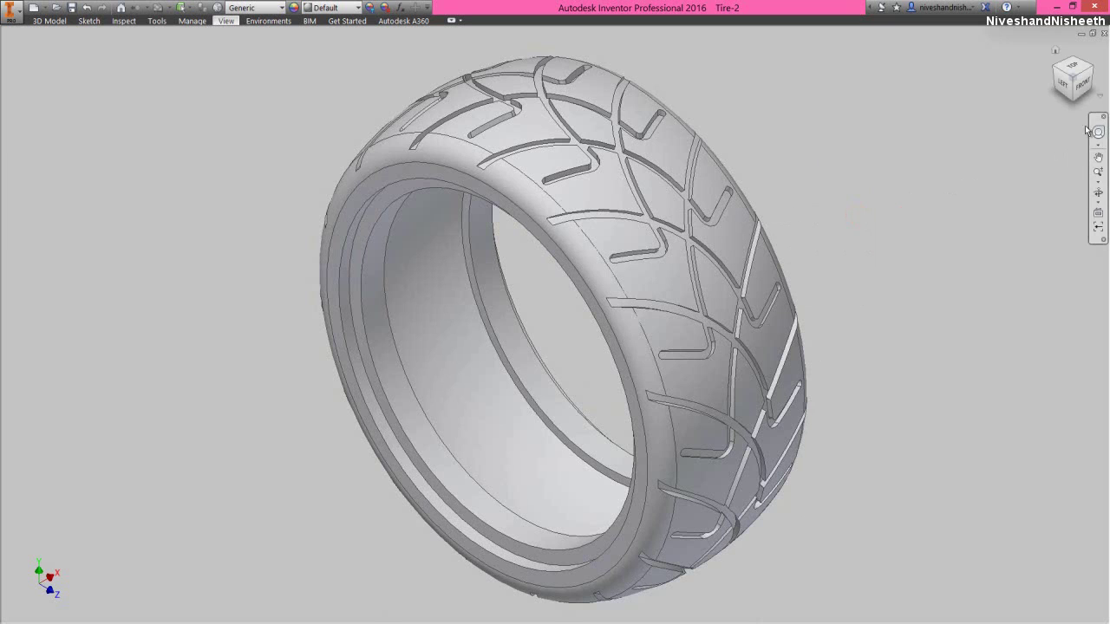
left_click(1057, 50)
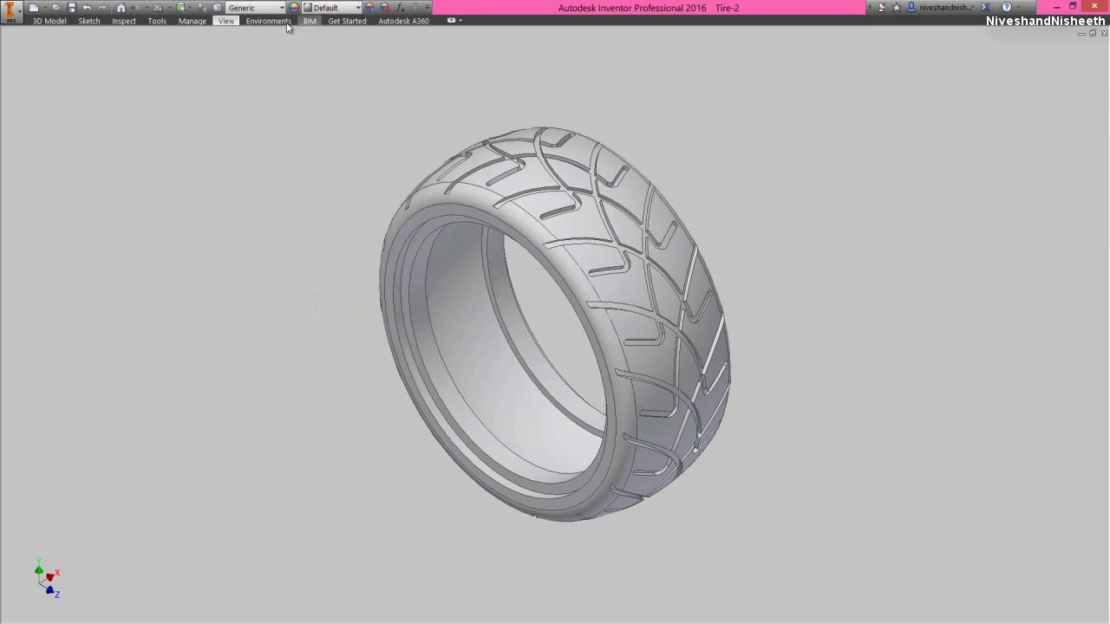
Turn off the clean screen display and return to the 3D modeling tools
left_click(224, 21)
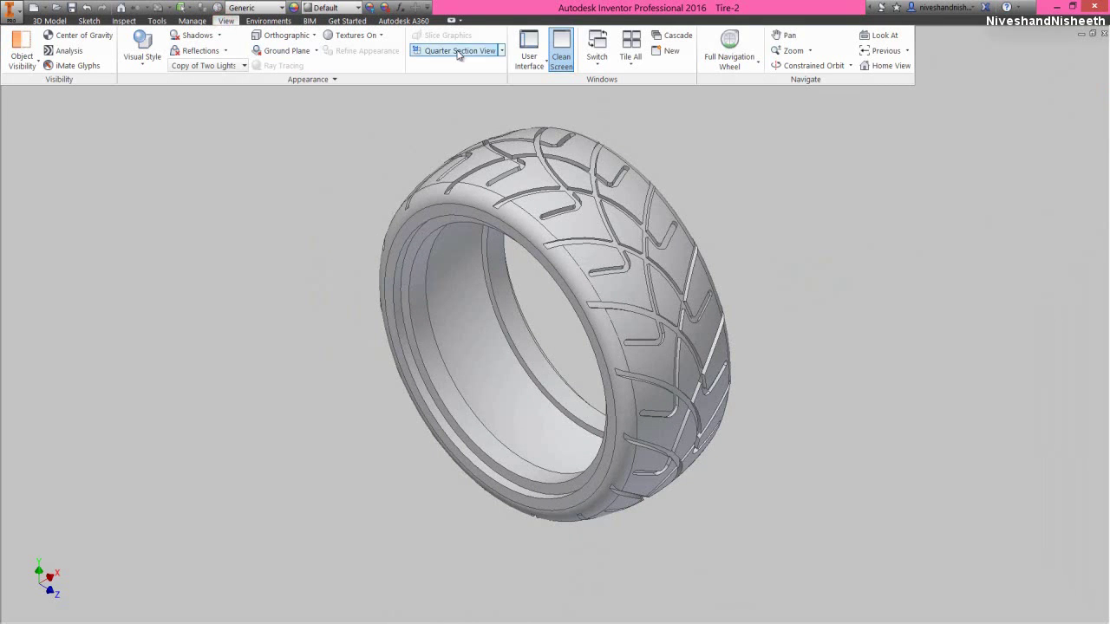
left_click(560, 54)
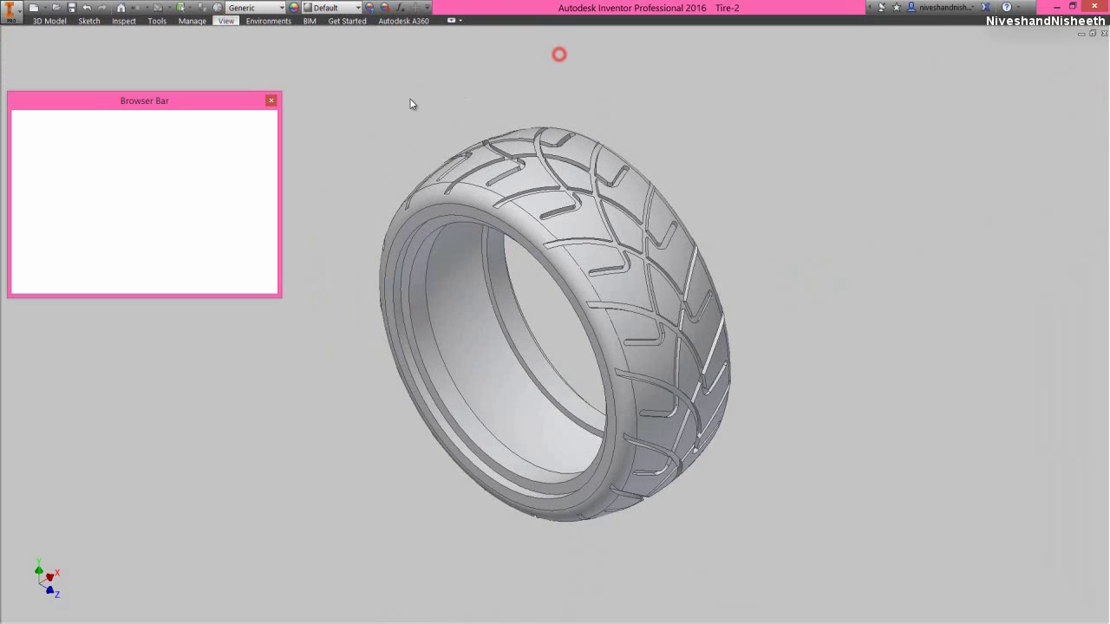
left_click(369, 117)
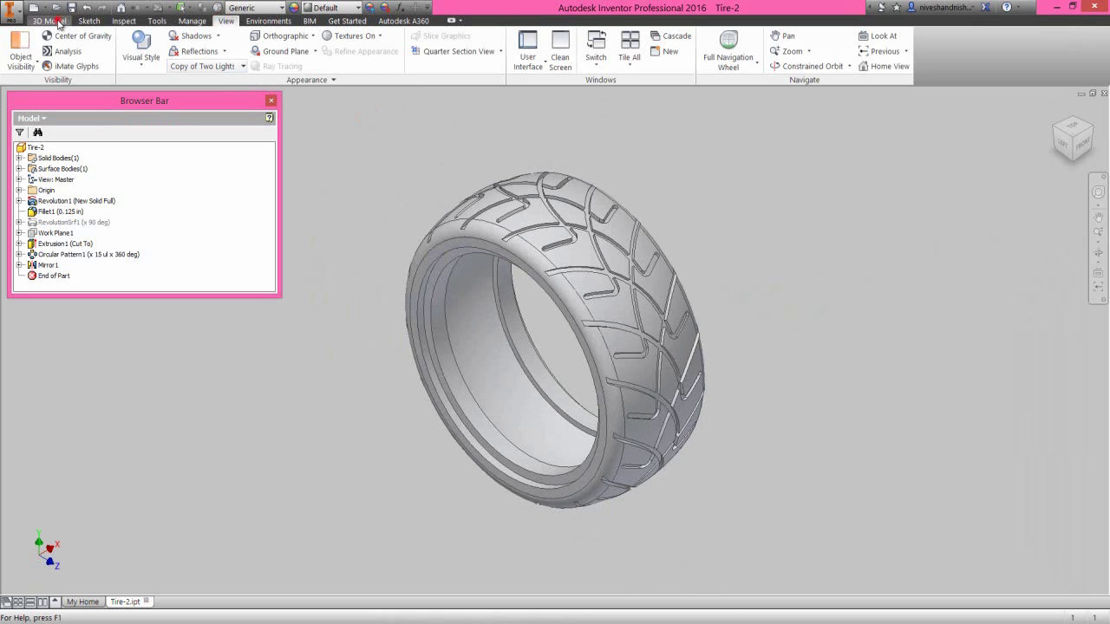
left_click(63, 19)
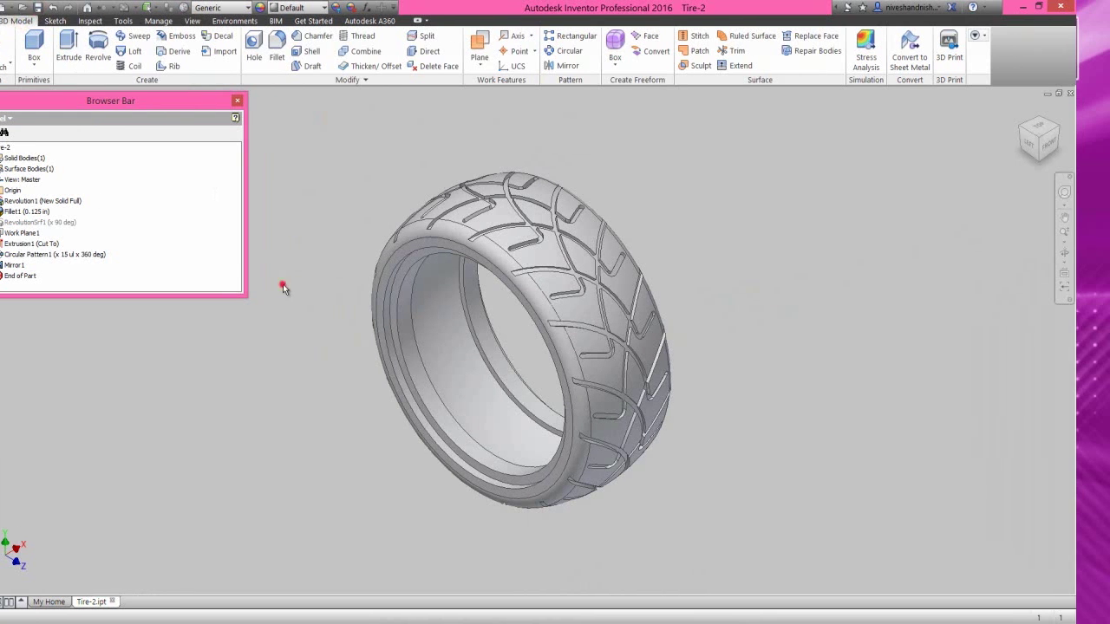